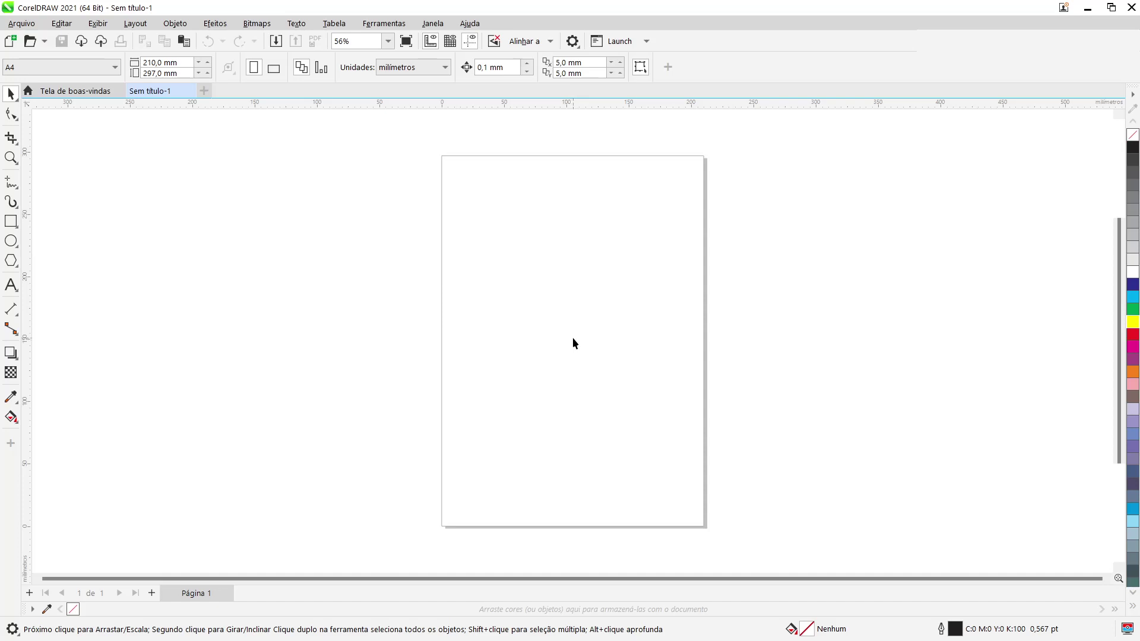
# Draw an upright rectangle about 20 mm wide and 34 mm high in the middle of the page
pyautogui.scroll(5, 573, 338)
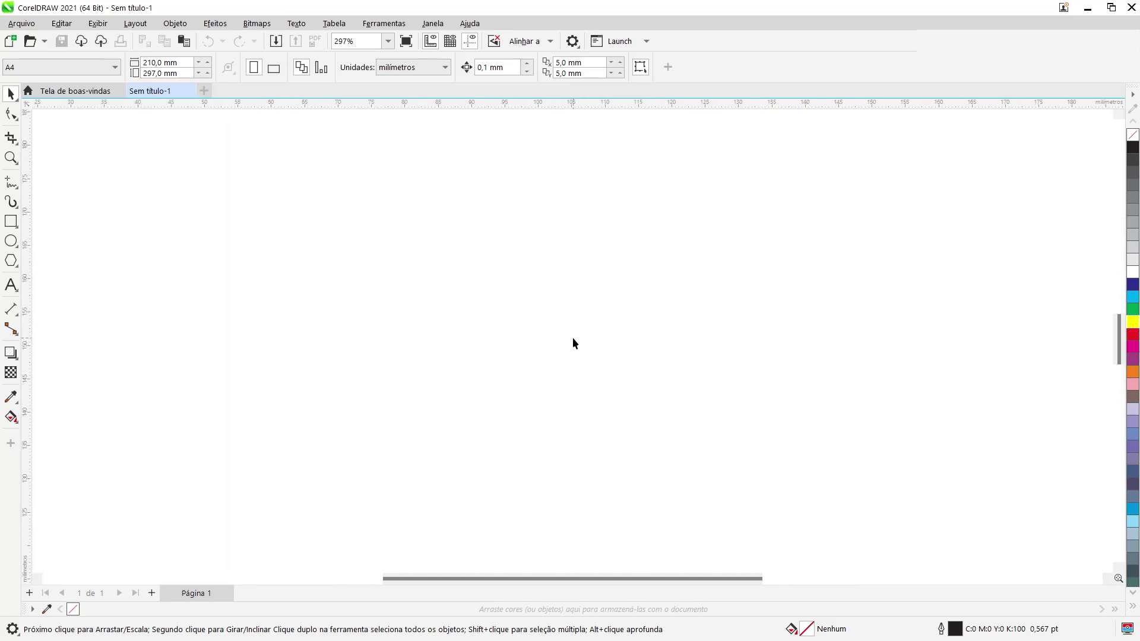
pyautogui.click(11, 220)
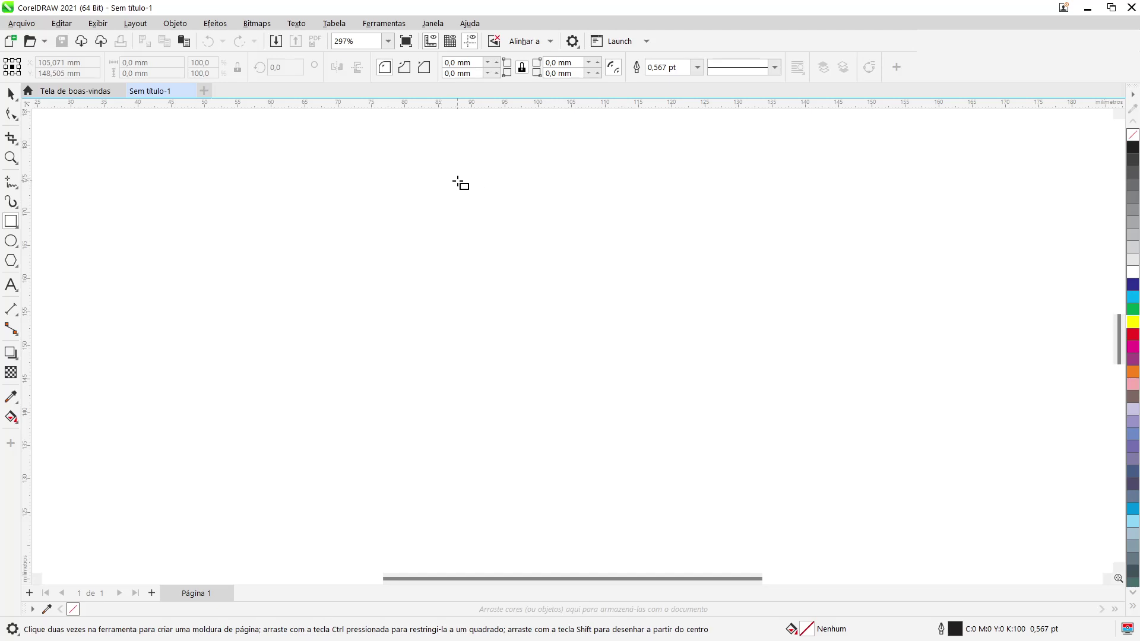
pyautogui.moveTo(459, 180); pyautogui.dragTo(591, 405)
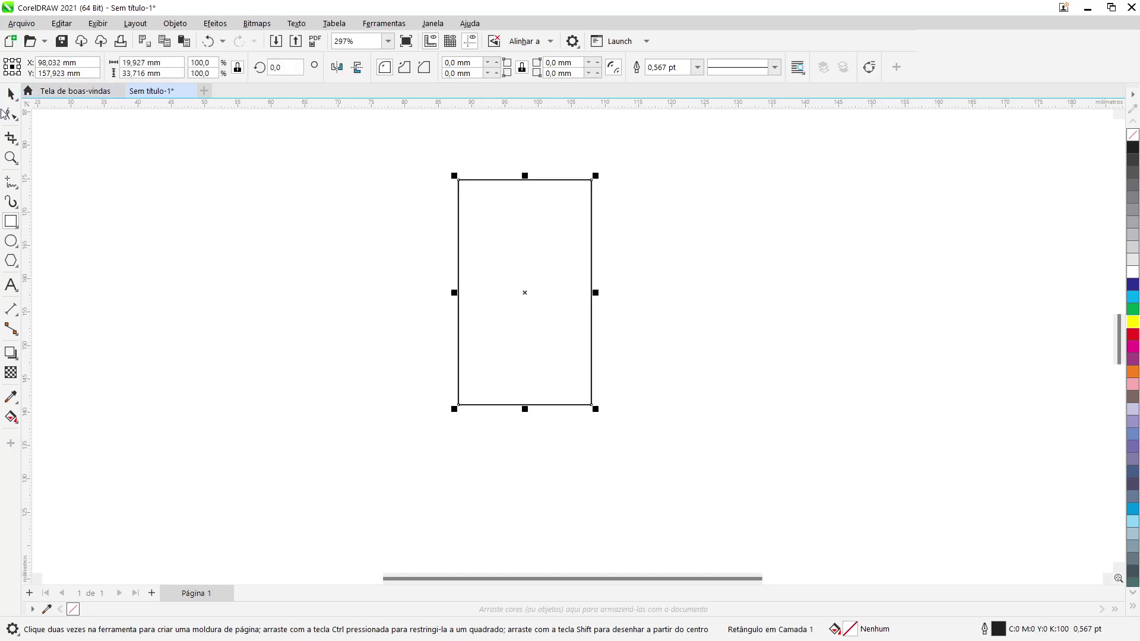
# Round both top corners of the rectangle to the maximum radius, about 10 mm, forming a semicircular arch
pyautogui.click(11, 116)
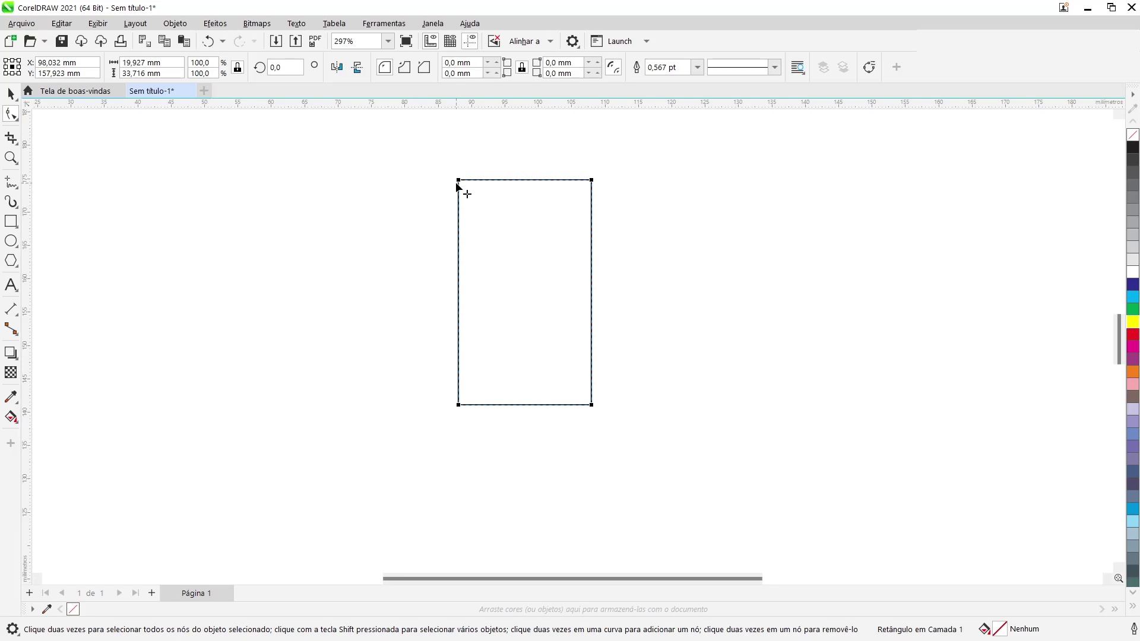
pyautogui.moveTo(459, 181); pyautogui.dragTo(512, 186)
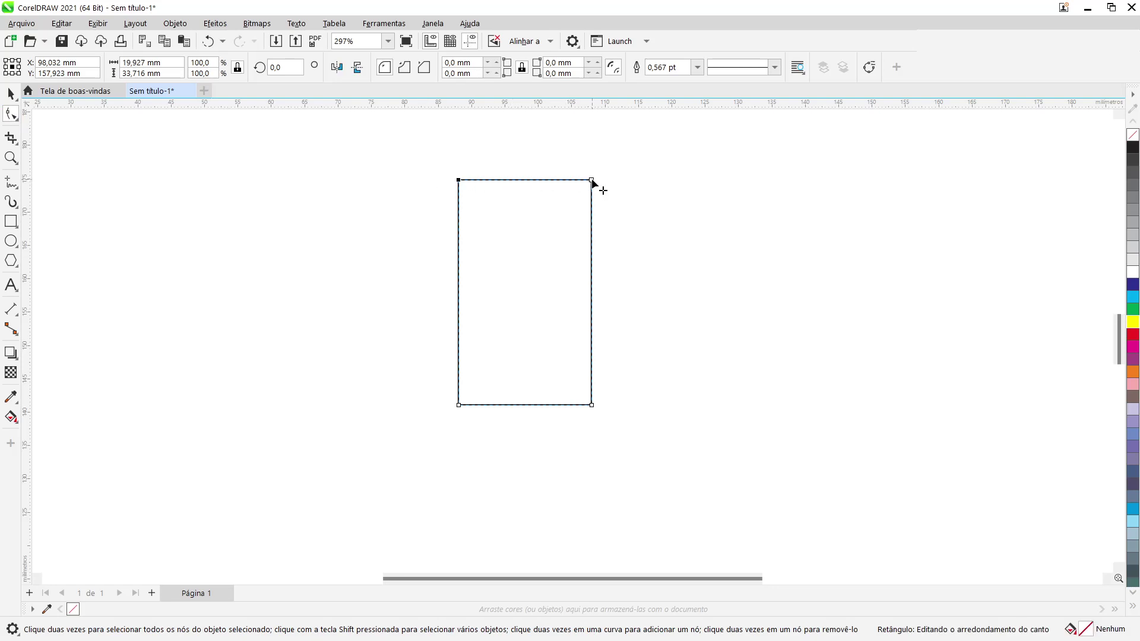
pyautogui.press('shift')
pyautogui.moveTo(592, 181); pyautogui.dragTo(594, 271)
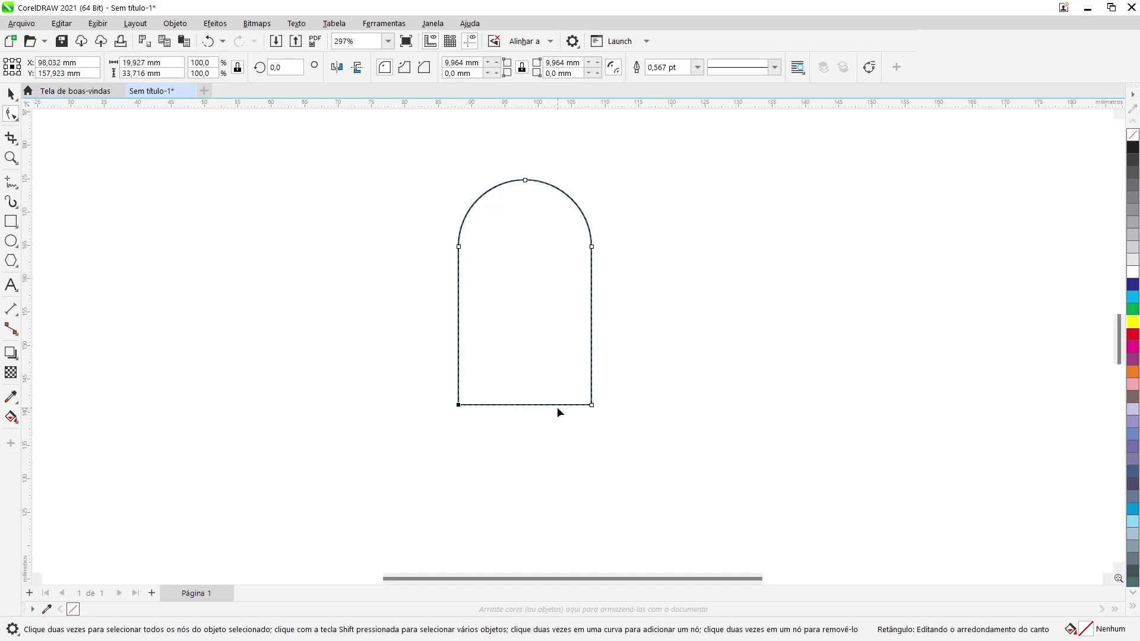
# Round both bottom corners by about 3.2 mm and narrow the whole shape to about 18.5 mm wide
pyautogui.press('shift')
pyautogui.moveTo(592, 406); pyautogui.dragTo(605, 382)
pyautogui.press('space')
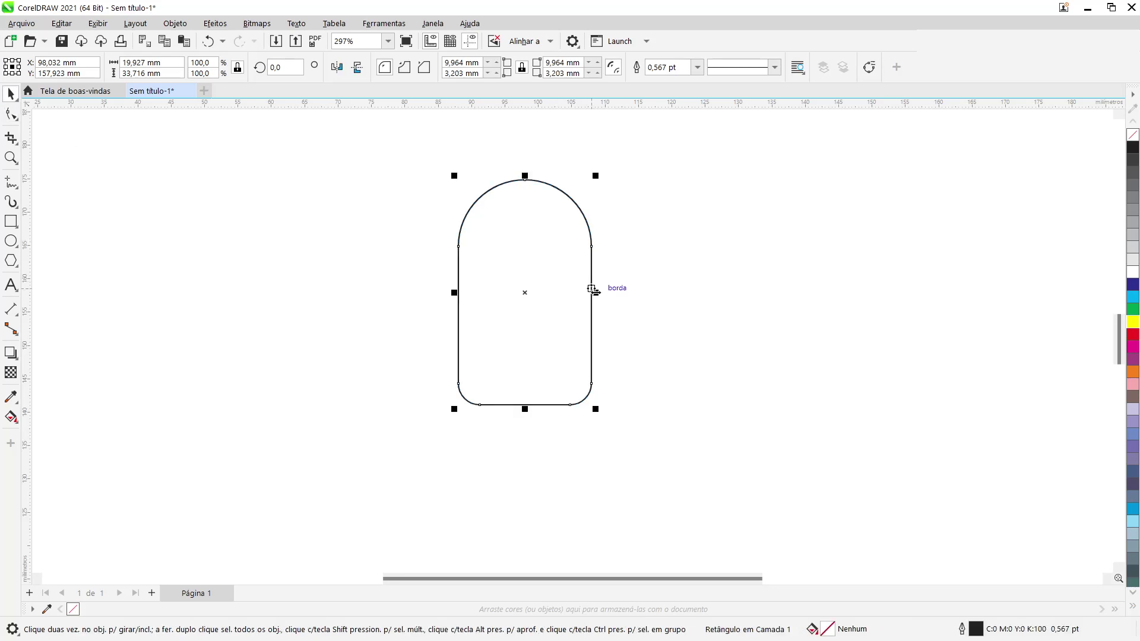
pyautogui.moveTo(592, 290); pyautogui.dragTo(587, 302)
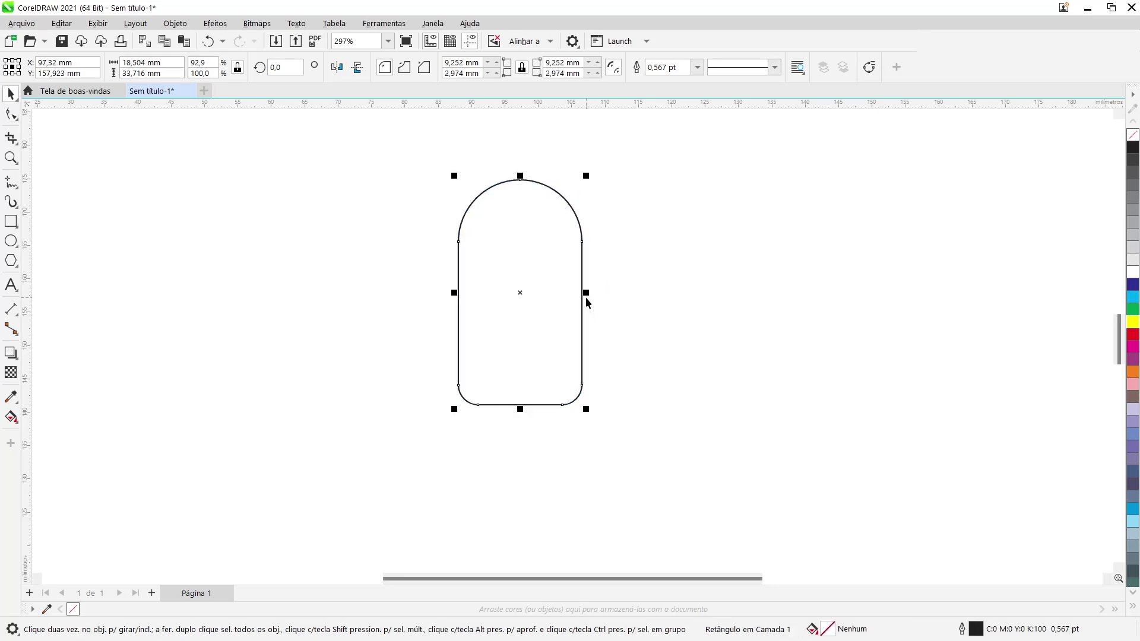
pyautogui.click(625, 298)
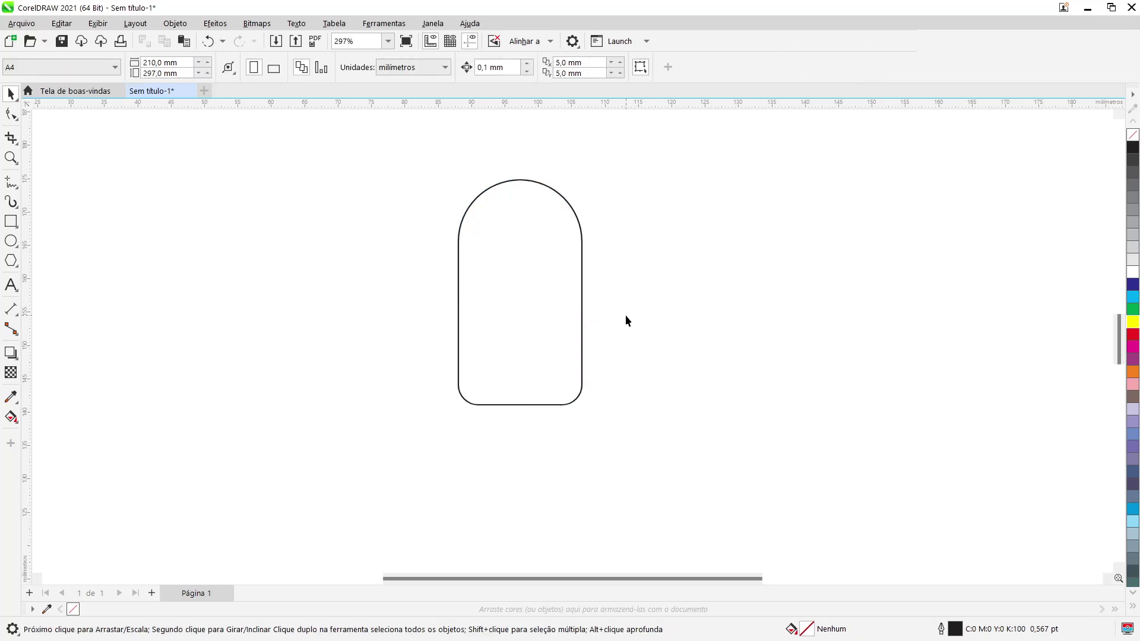
# Place a duplicate of the arched shape level with the original, well to its left
pyautogui.click(539, 312)
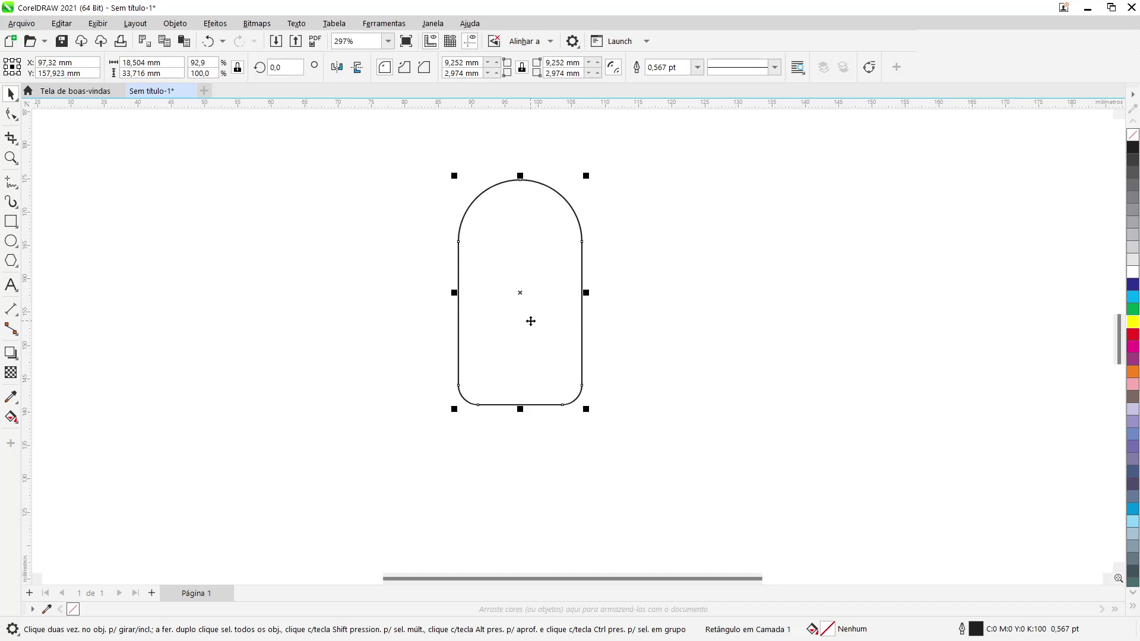
pyautogui.moveTo(531, 321); pyautogui.dragTo(189, 329)
pyautogui.click(578, 307)
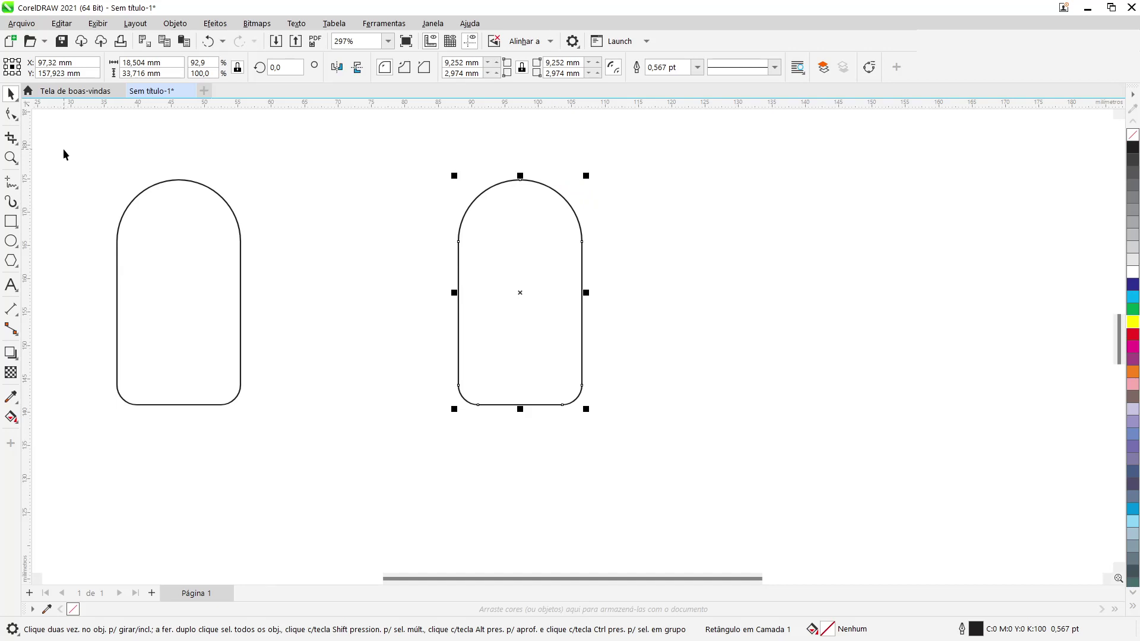
# Draw an upright ellipse about 4.7 mm wide and 7.7 mm high to the right of the original arched shape
pyautogui.click(10, 241)
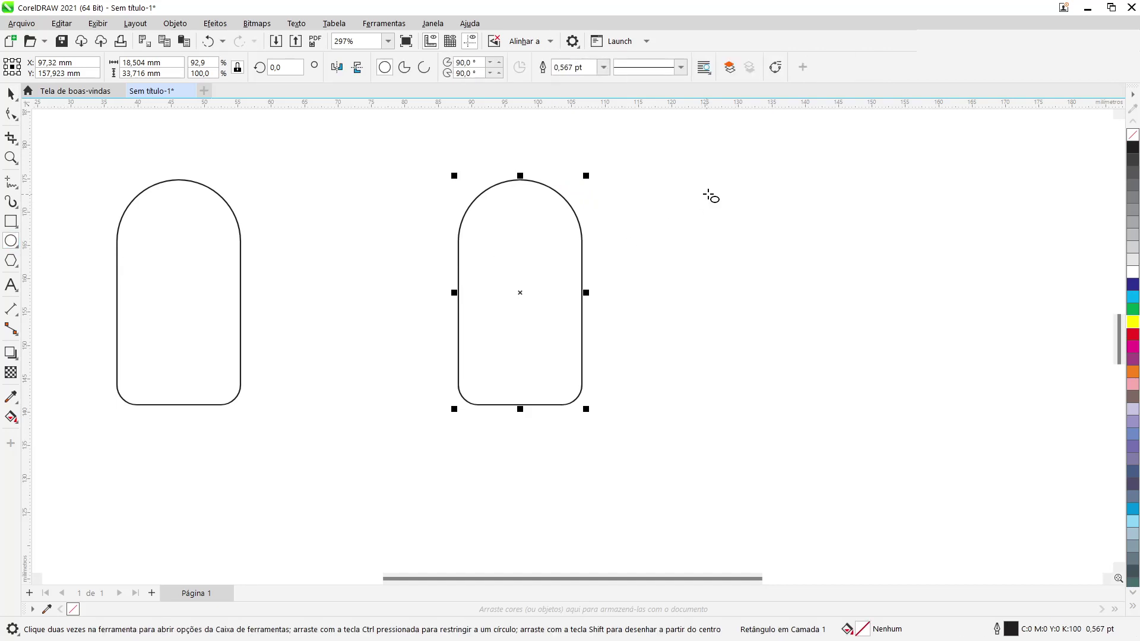
pyautogui.moveTo(708, 191); pyautogui.dragTo(742, 244)
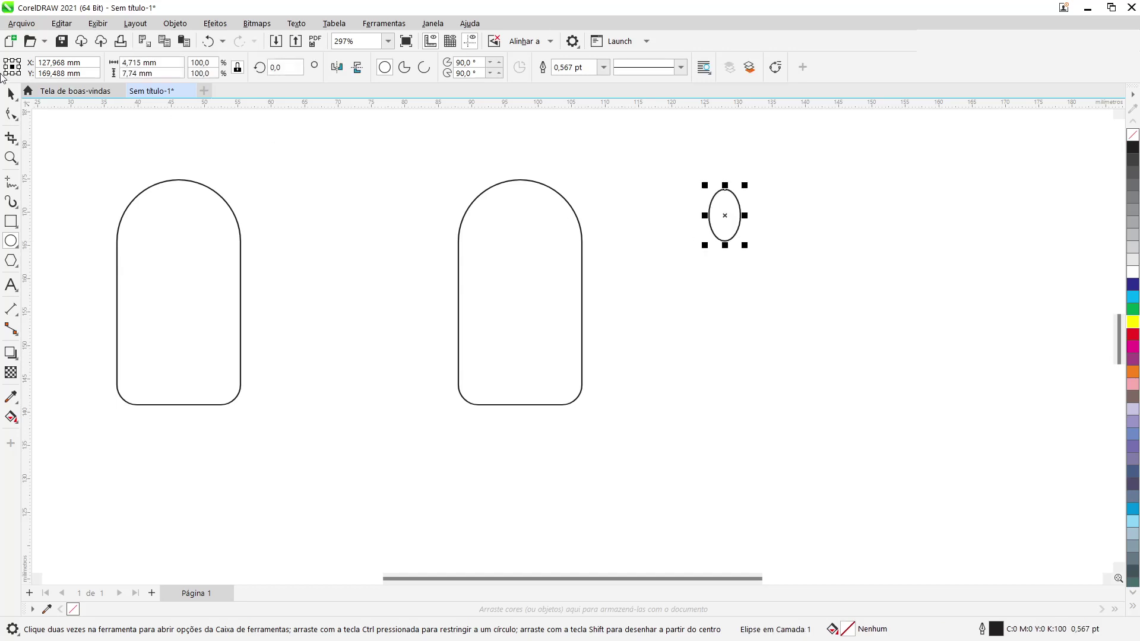
pyautogui.click(17, 103)
pyautogui.click(56, 94)
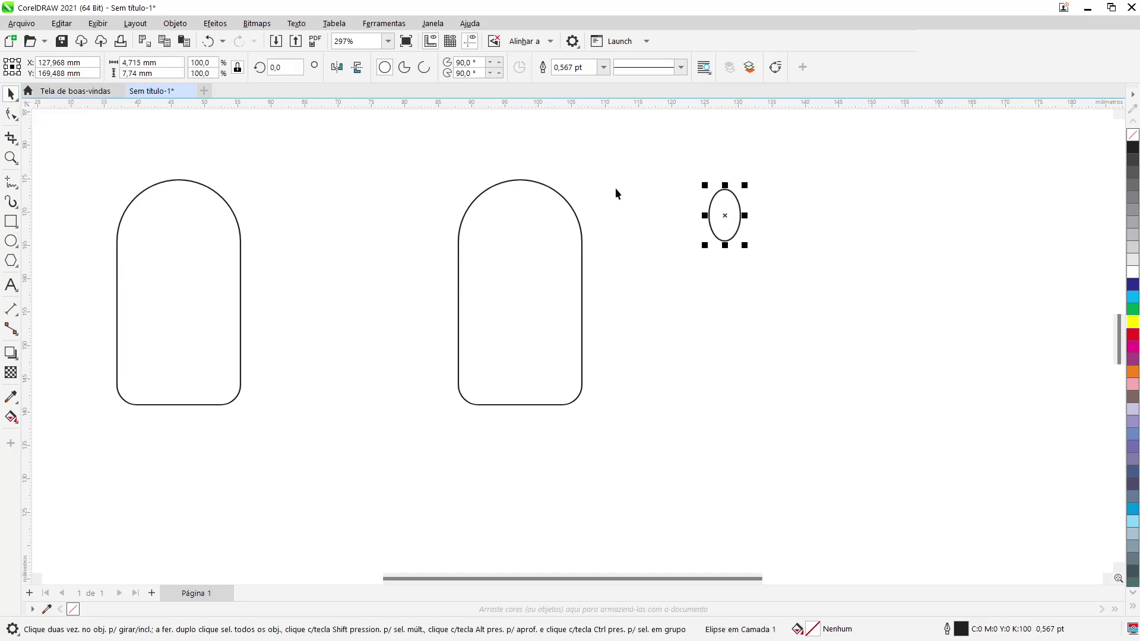
# Duplicate the ellipse twice to make a row of three overlapping ellipses and group them
pyautogui.moveTo(727, 219); pyautogui.dragTo(776, 218)
pyautogui.scroll(3, 742, 221)
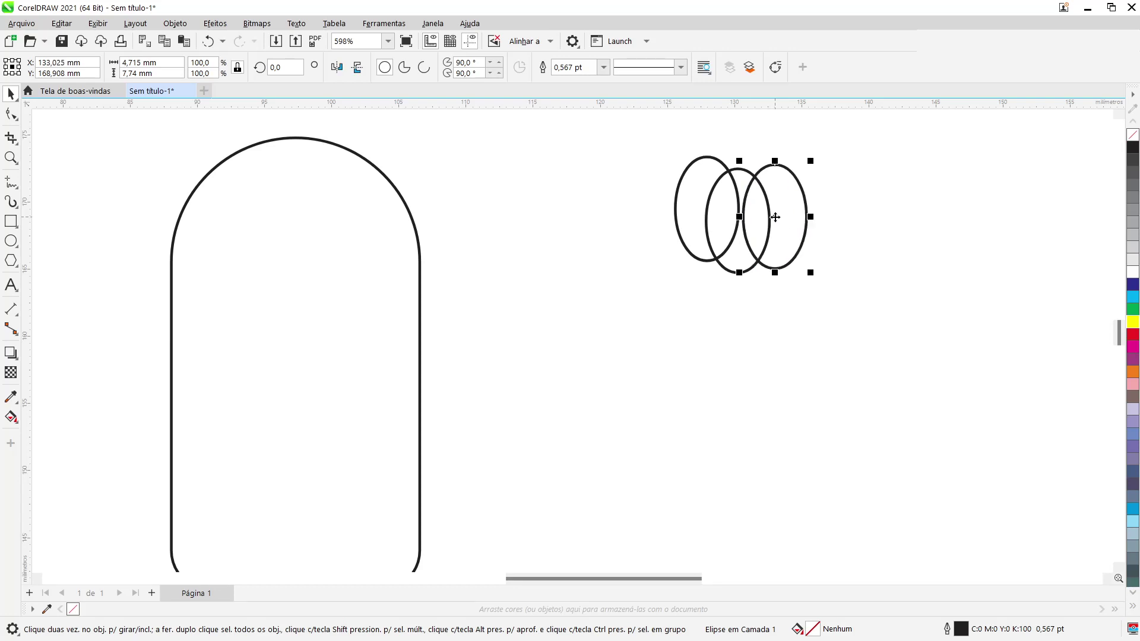
pyautogui.click(637, 132)
pyautogui.moveTo(883, 305); pyautogui.dragTo(883, 306)
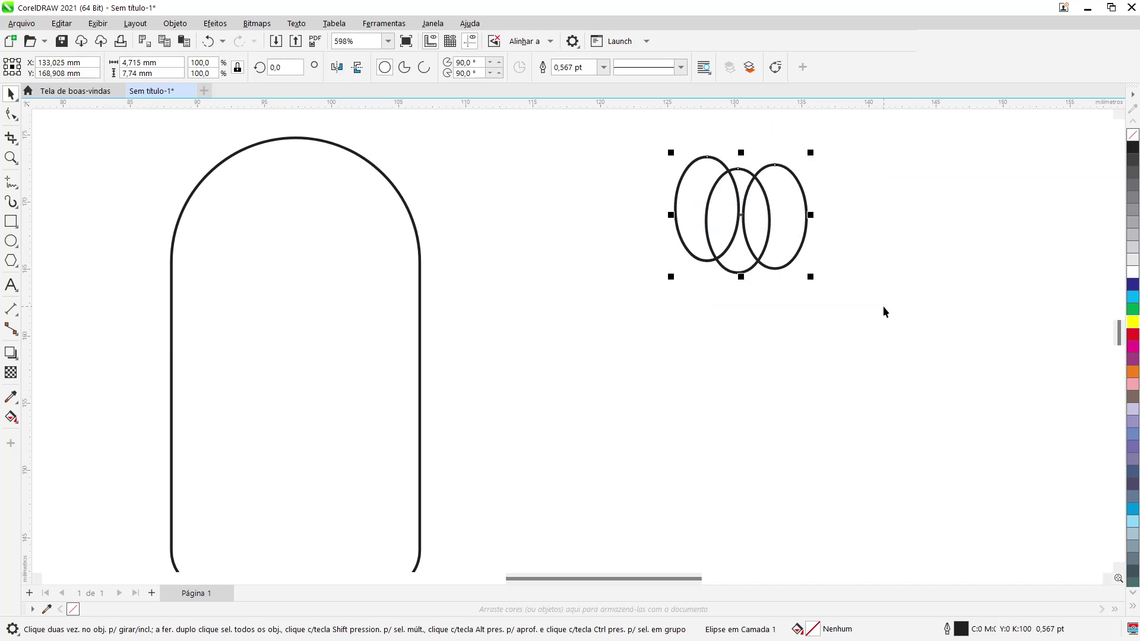
pyautogui.hotkey('ctrl', 'g')
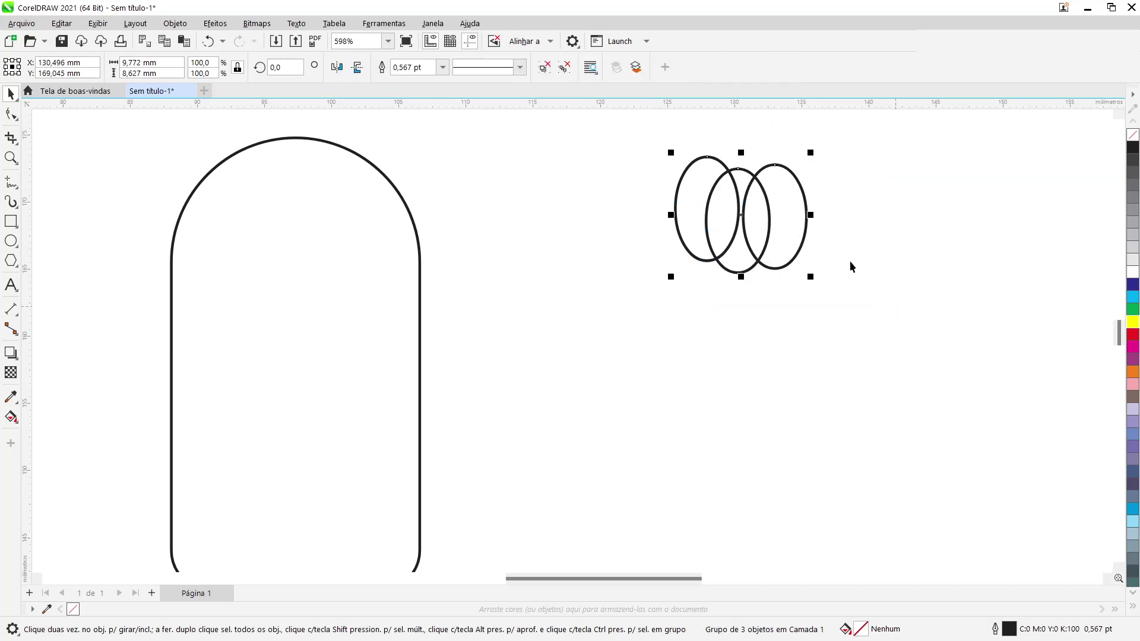
# Rotate the ellipse group to about 320° and move it onto the upper-right curve of the arched shape
pyautogui.click(781, 212)
pyautogui.moveTo(811, 277); pyautogui.dragTo(755, 322)
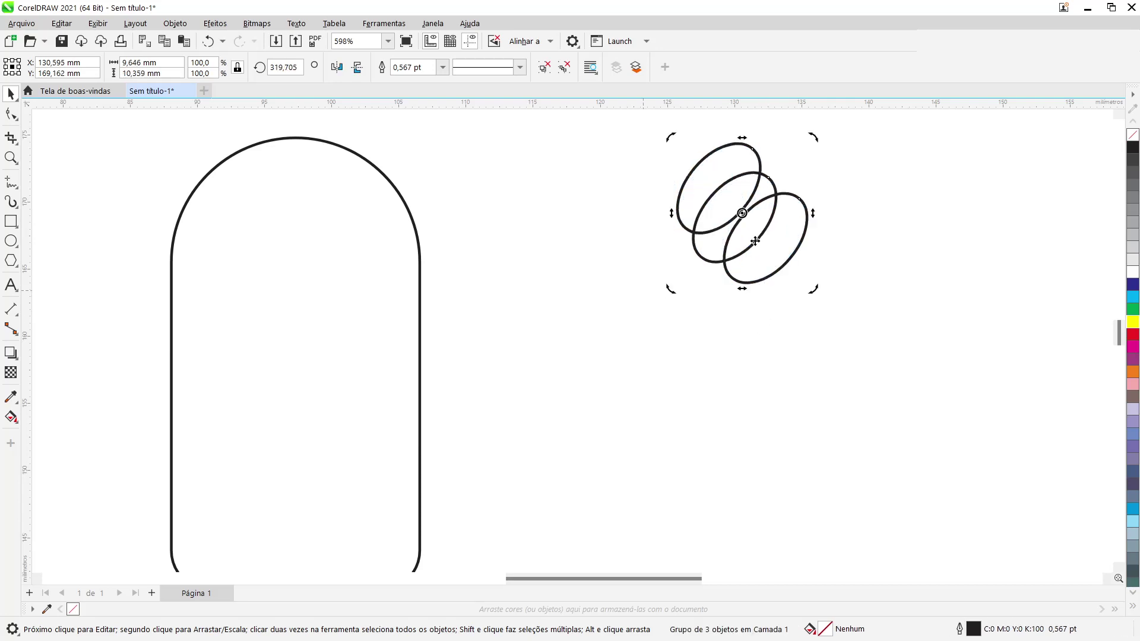
pyautogui.moveTo(783, 235); pyautogui.dragTo(416, 185)
pyautogui.scroll(-1, 424, 204)
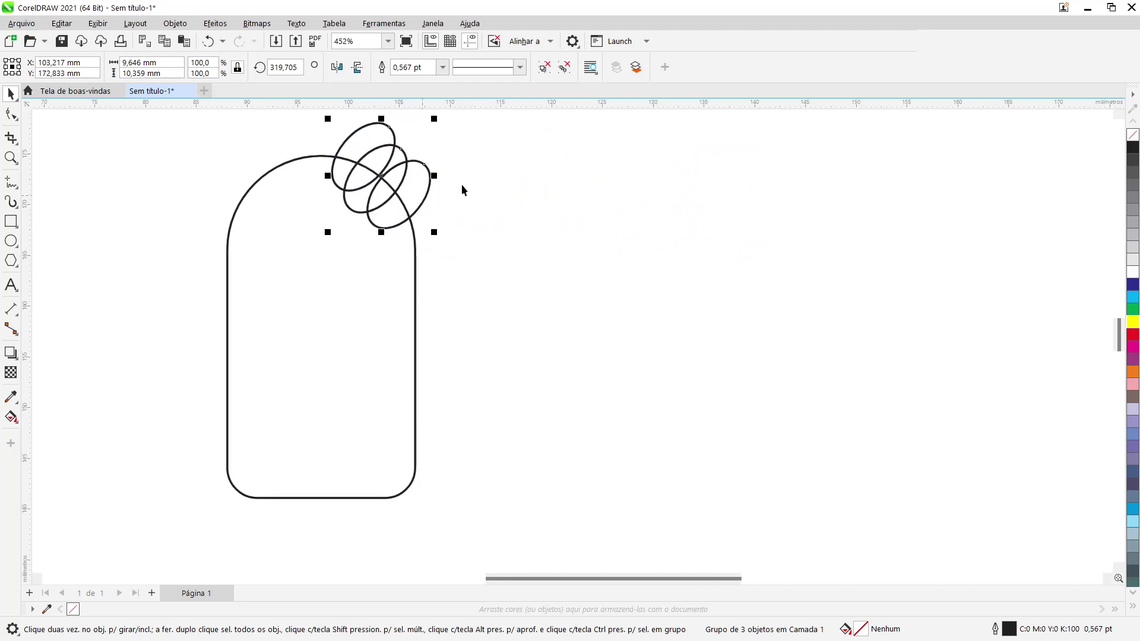
# Shift the ellipse group slightly up and outward from the arch and rotate it to about 327°
pyautogui.click(1119, 117)
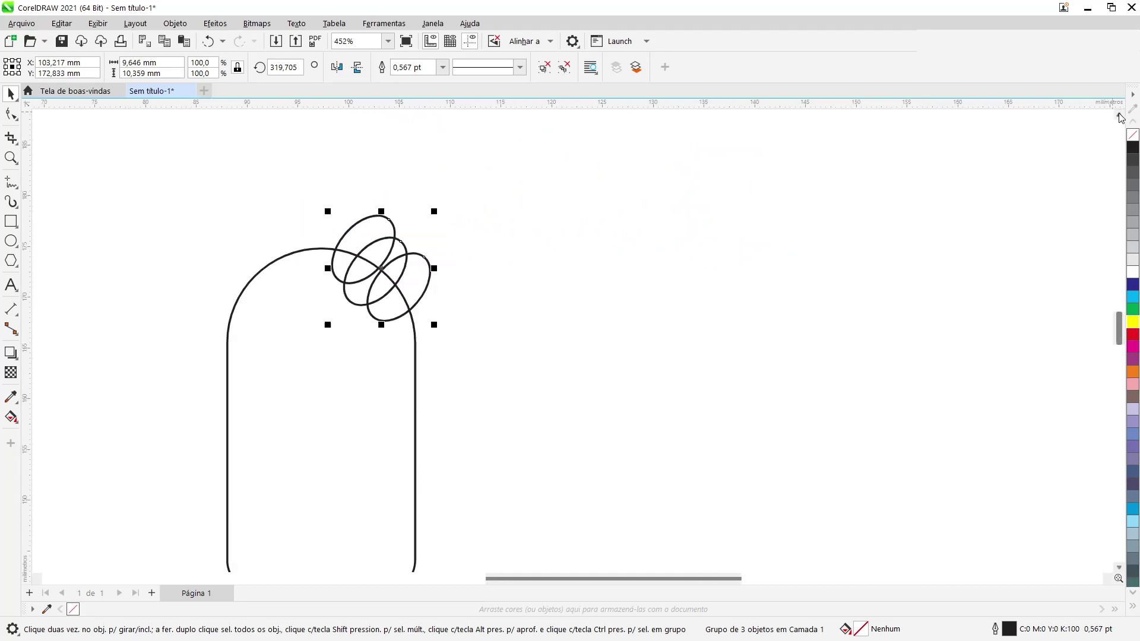
pyautogui.moveTo(423, 287); pyautogui.dragTo(432, 273)
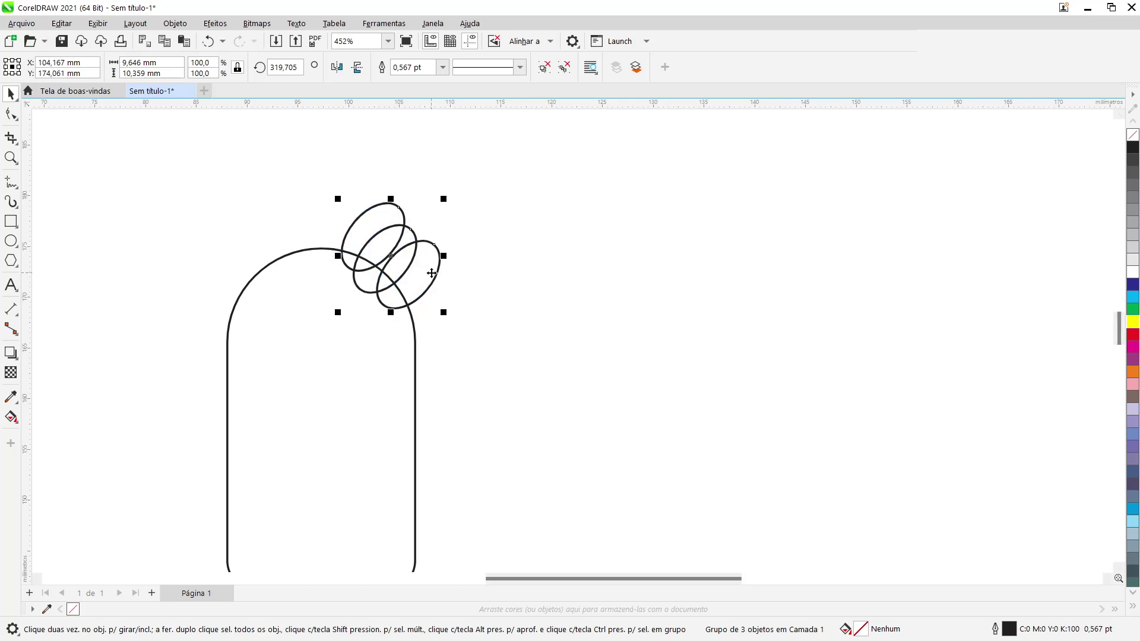
pyautogui.click(432, 273)
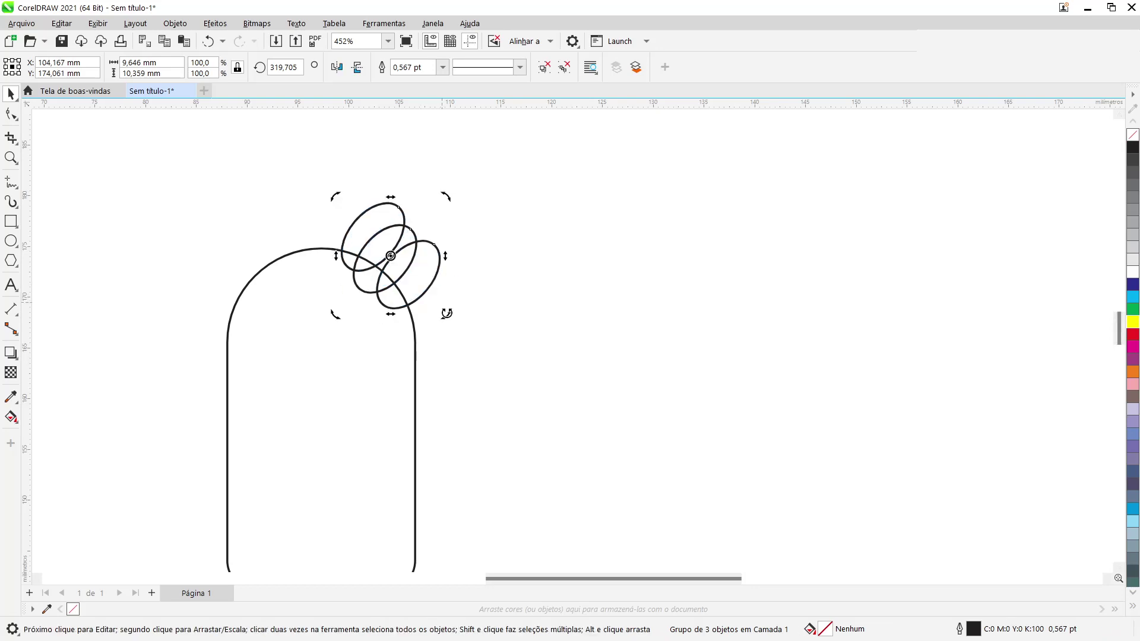
pyautogui.moveTo(447, 314); pyautogui.dragTo(455, 316)
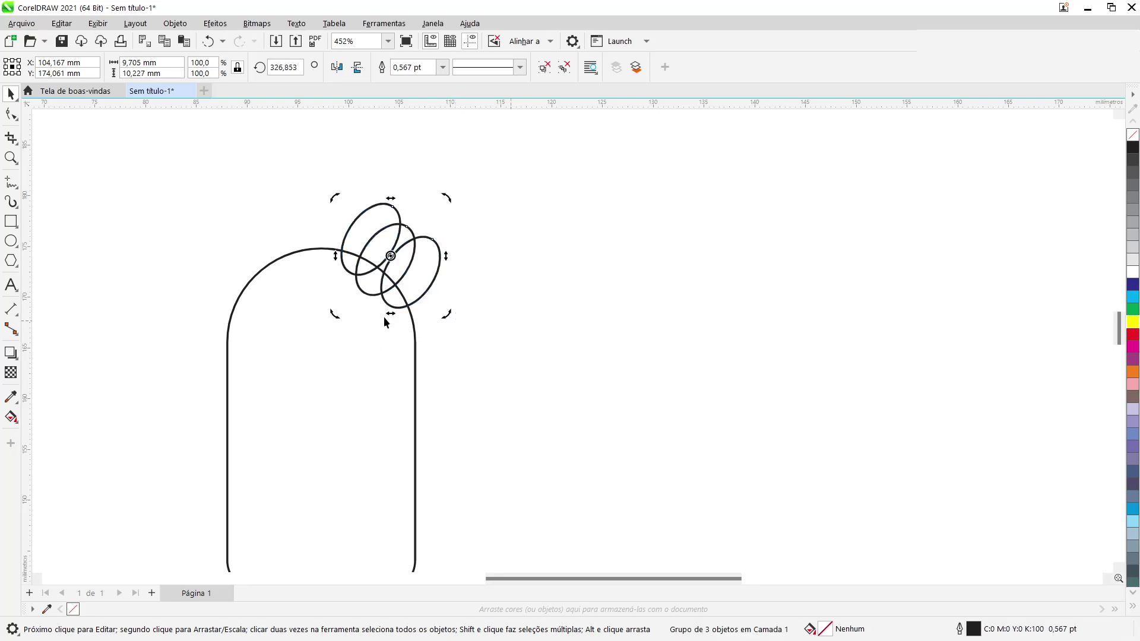
# Trim the arched shape with the ellipse group to cut a bite mark, and move the group away to the right
pyautogui.press('shift')
pyautogui.keyDown('shift'); pyautogui.click(371, 371); pyautogui.keyUp('shift')
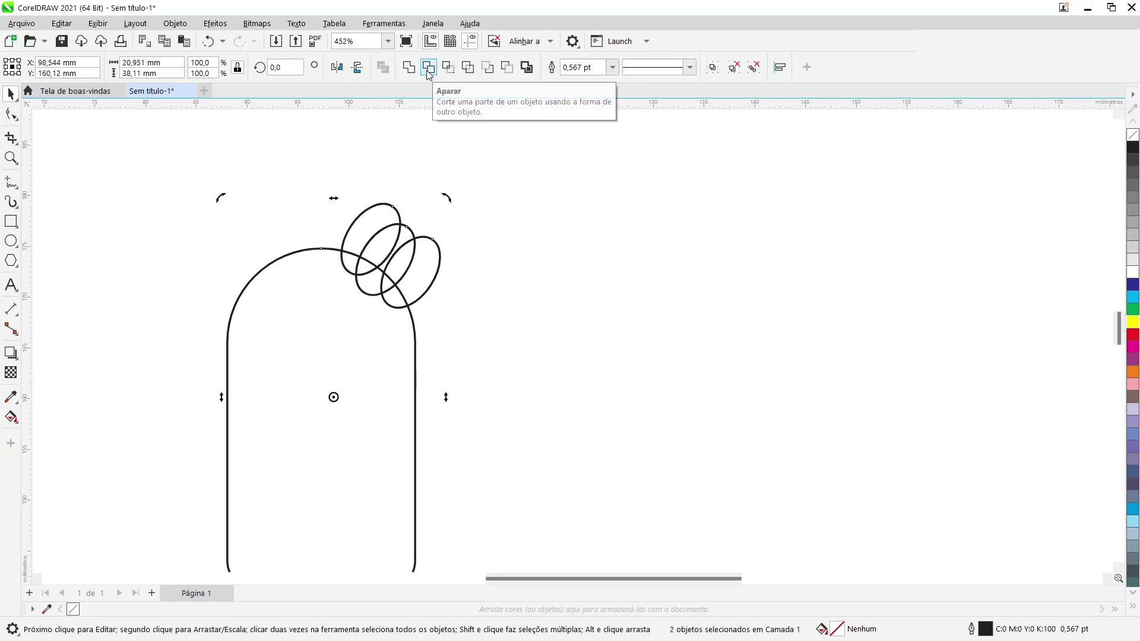
pyautogui.click(427, 68)
pyautogui.moveTo(412, 251); pyautogui.dragTo(580, 249)
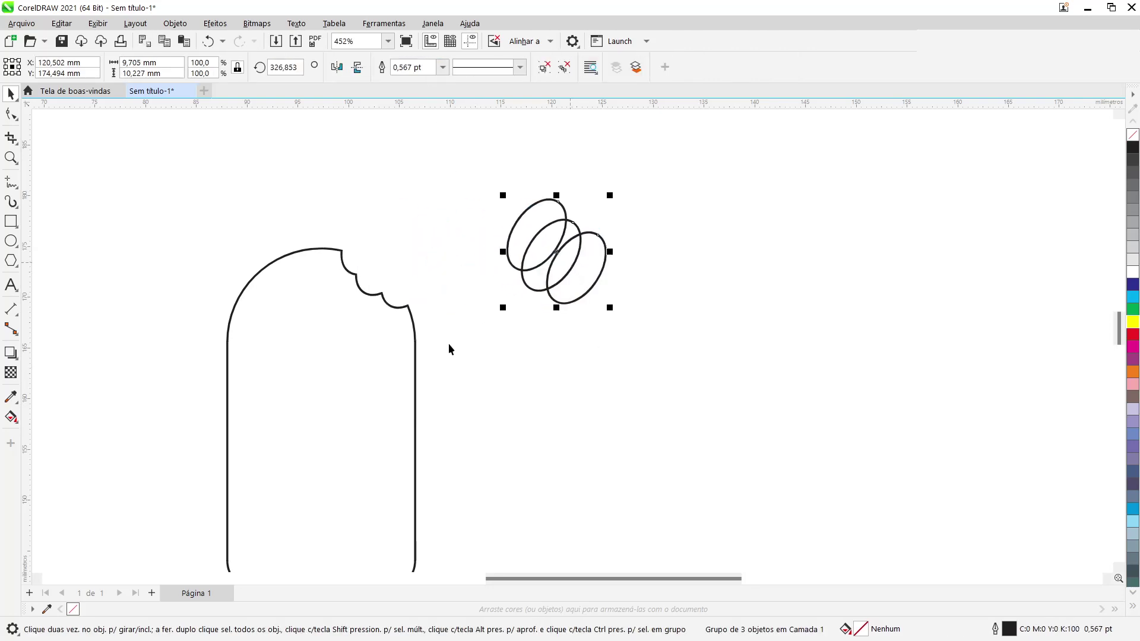
# Place a duplicate of the bitten shape level with the original, to the right of the ellipse group
pyautogui.scroll(-1, 418, 374)
pyautogui.moveTo(581, 575); pyautogui.dragTo(542, 574)
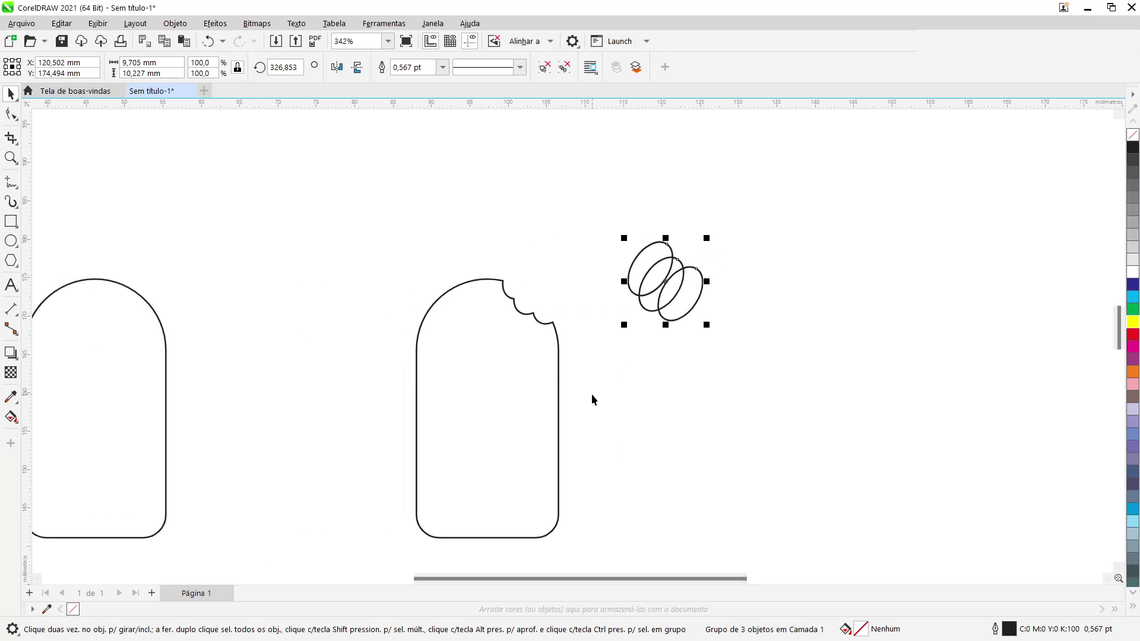
pyautogui.scroll(-3, 591, 394)
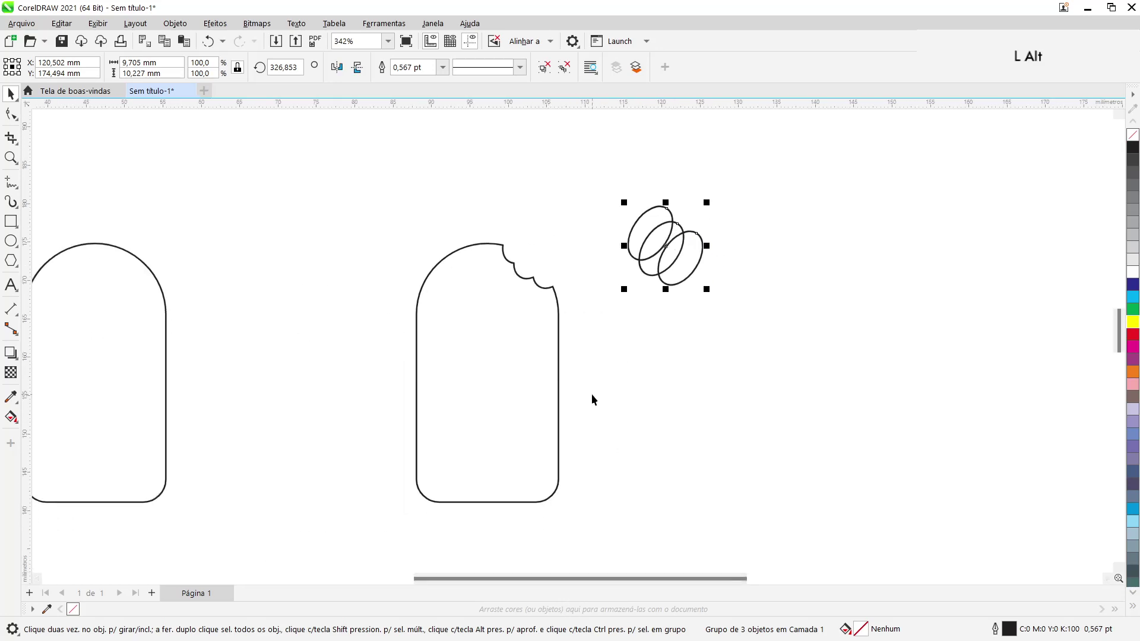
pyautogui.click(513, 343)
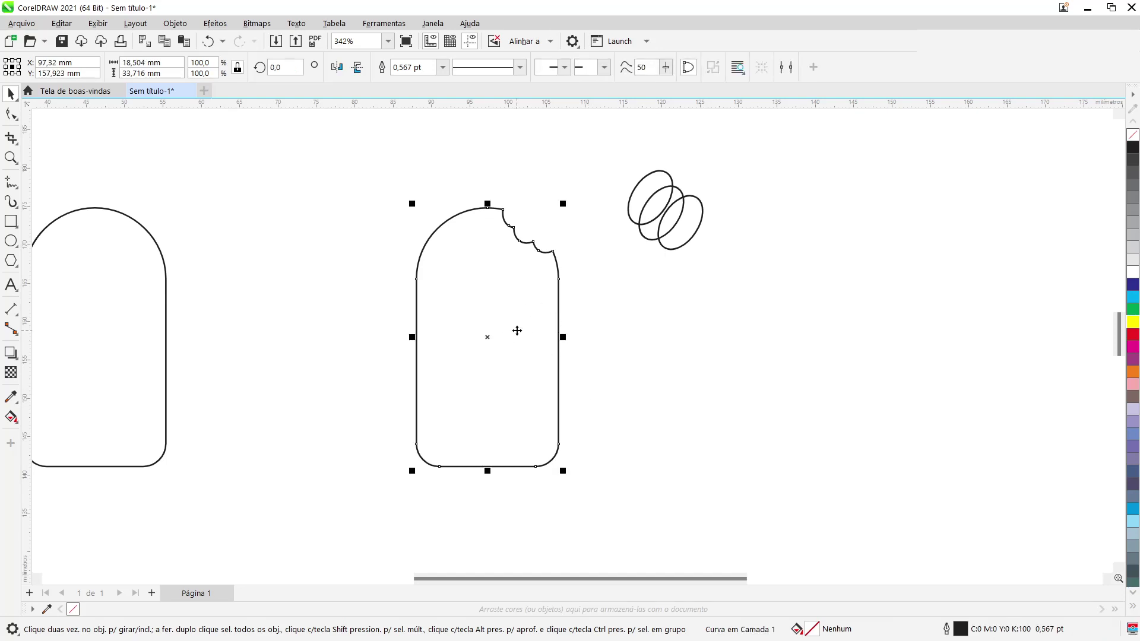
pyautogui.moveTo(489, 336); pyautogui.dragTo(926, 382)
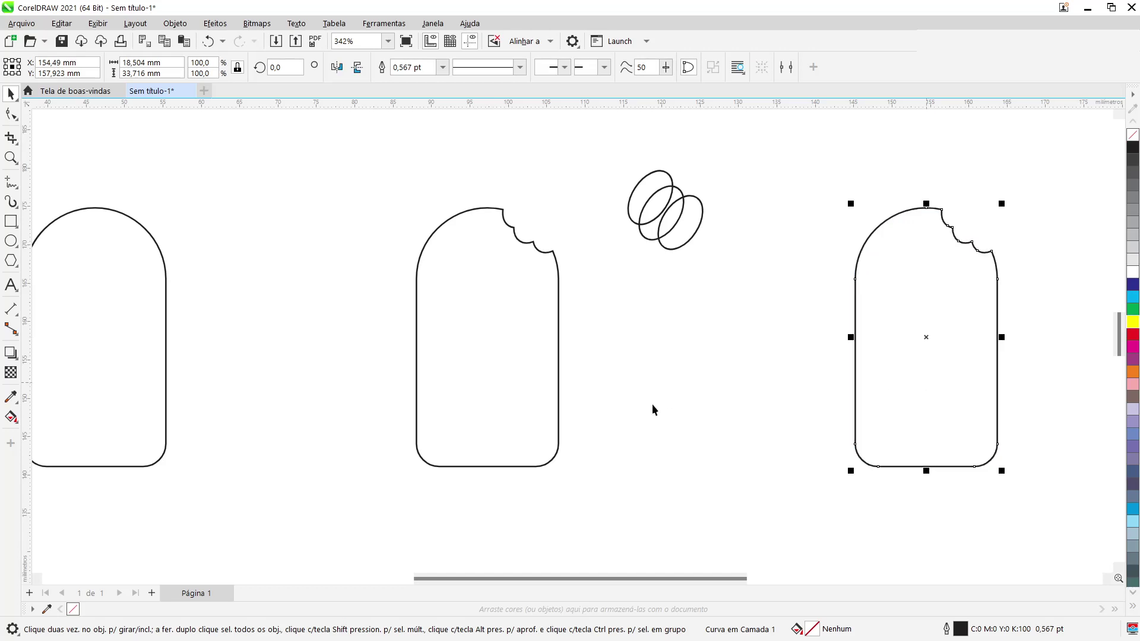
pyautogui.click(622, 436)
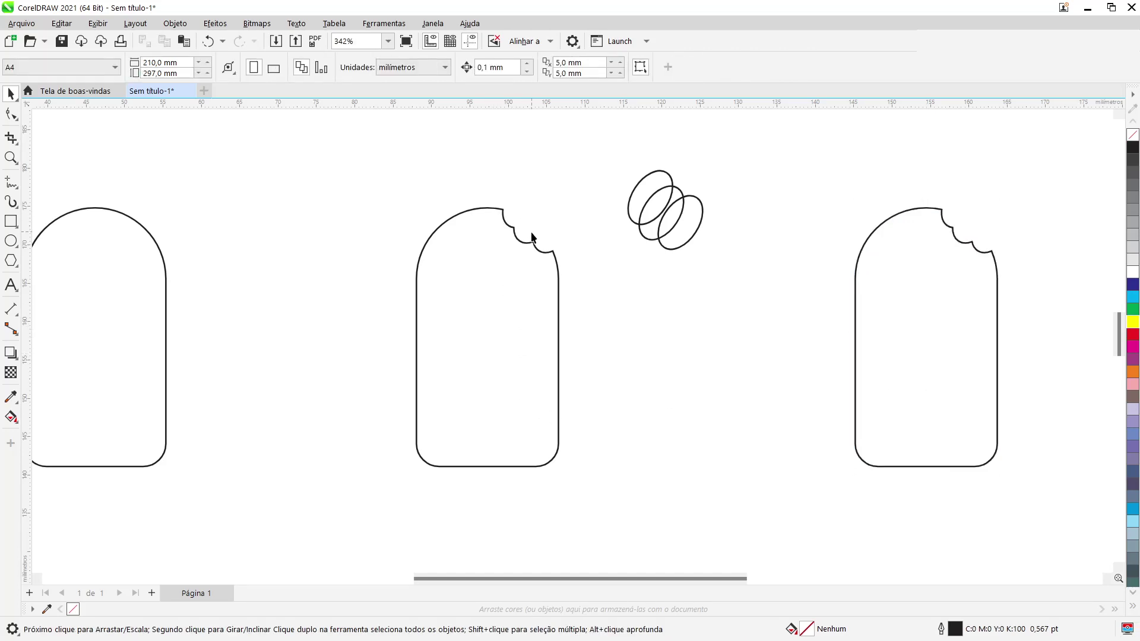
# Extrude the original bitten shape toward its bite mark, with the vanishing point about 6 mm across and 12.5 mm up, and fill it white
pyautogui.click(538, 270)
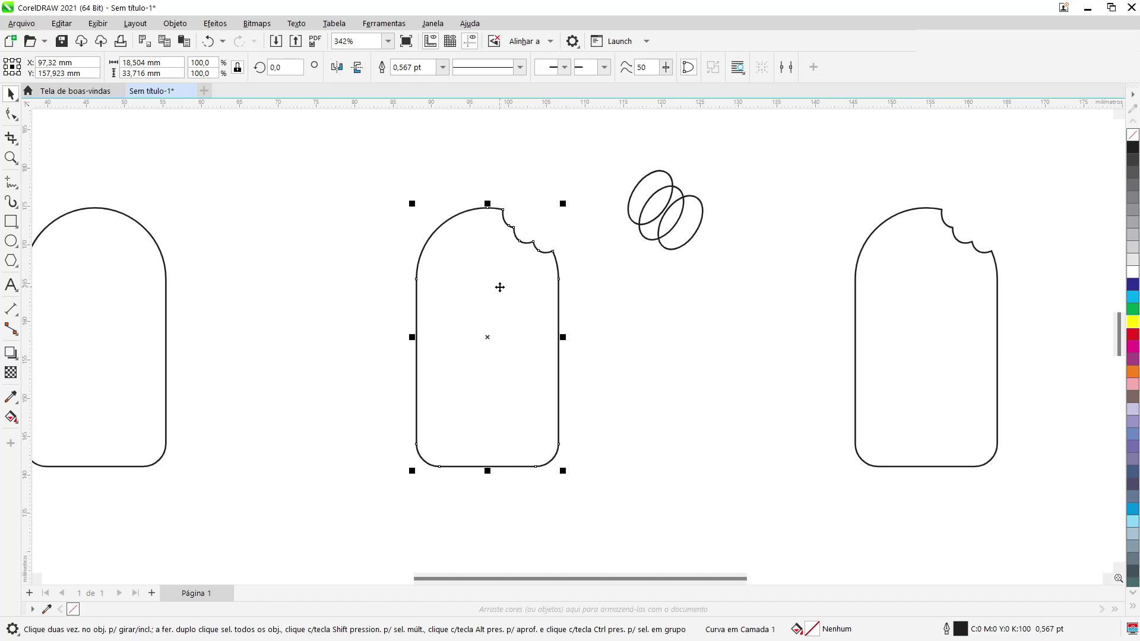
pyautogui.click(15, 354)
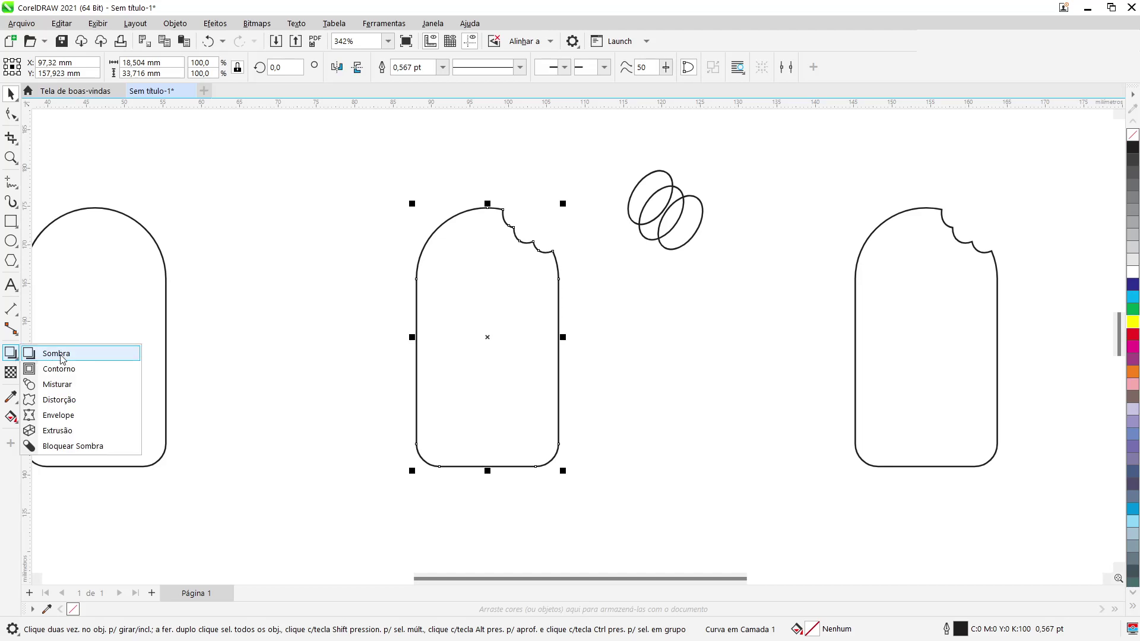
pyautogui.click(44, 435)
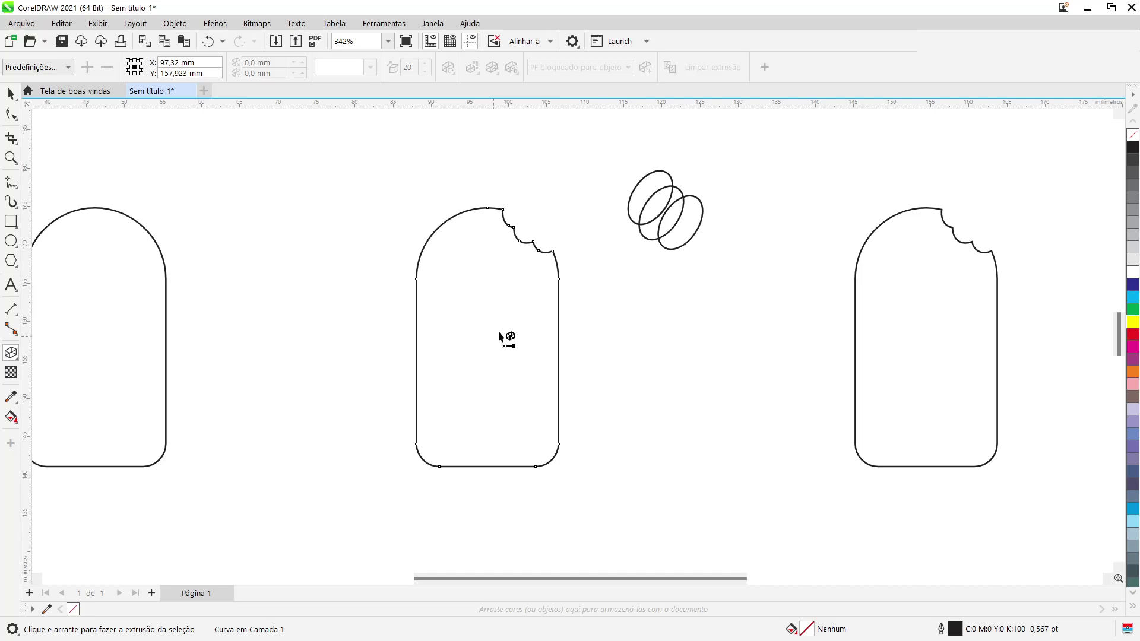
pyautogui.moveTo(499, 332); pyautogui.dragTo(534, 242)
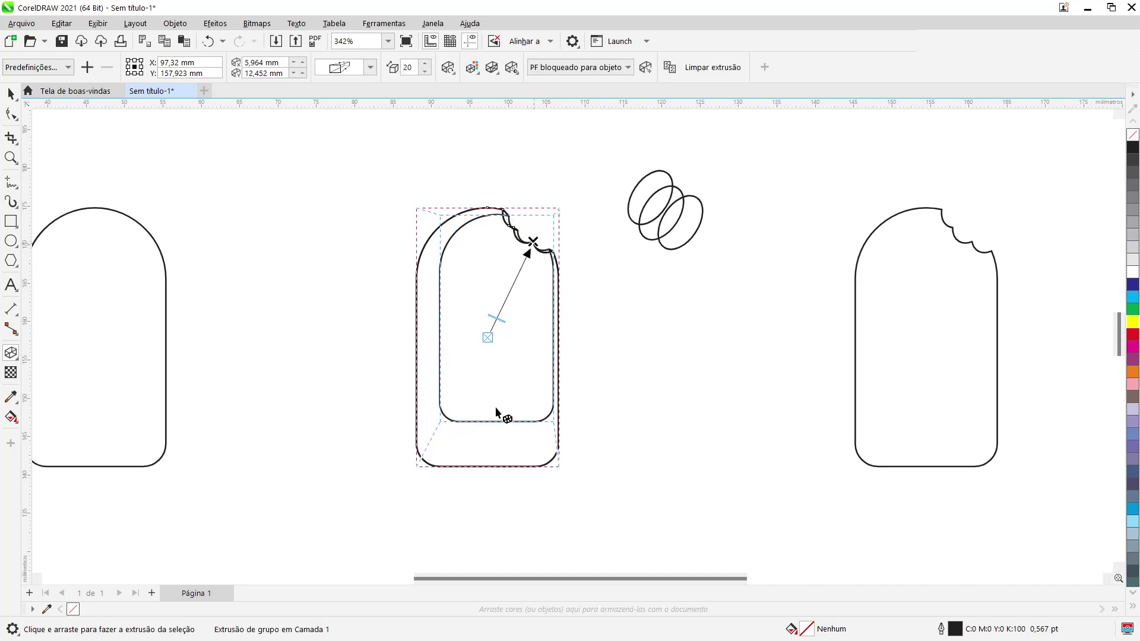
pyautogui.click(1132, 272)
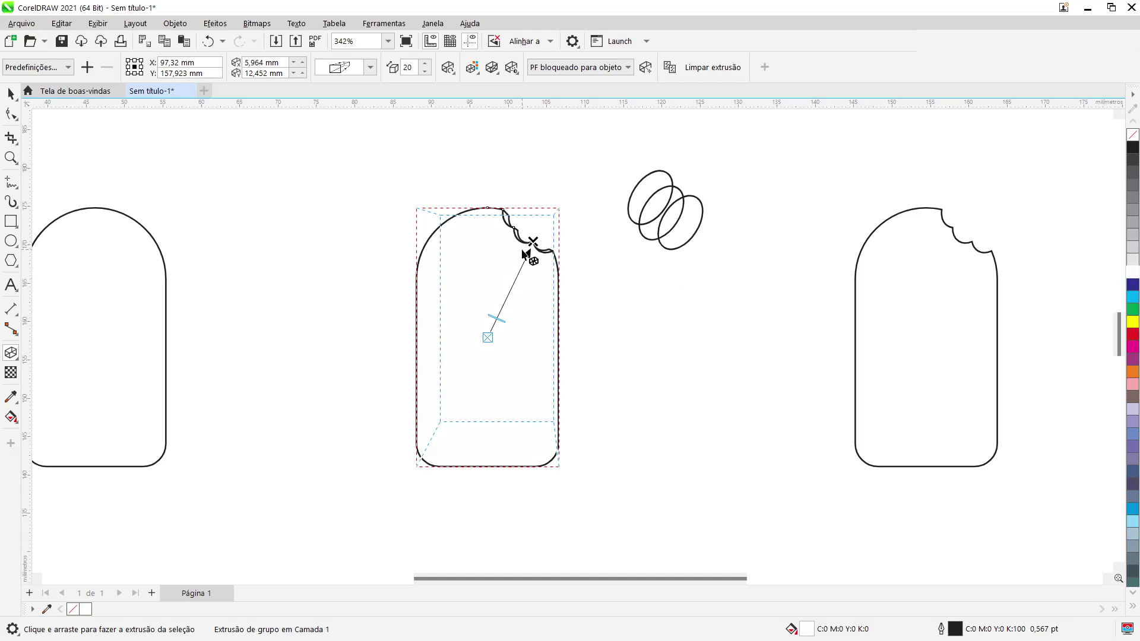
# Move the vanishing point of the bitten shape's extrusion to about 5.8 mm across and 14.8 mm up
pyautogui.moveTo(523, 252); pyautogui.dragTo(527, 235)
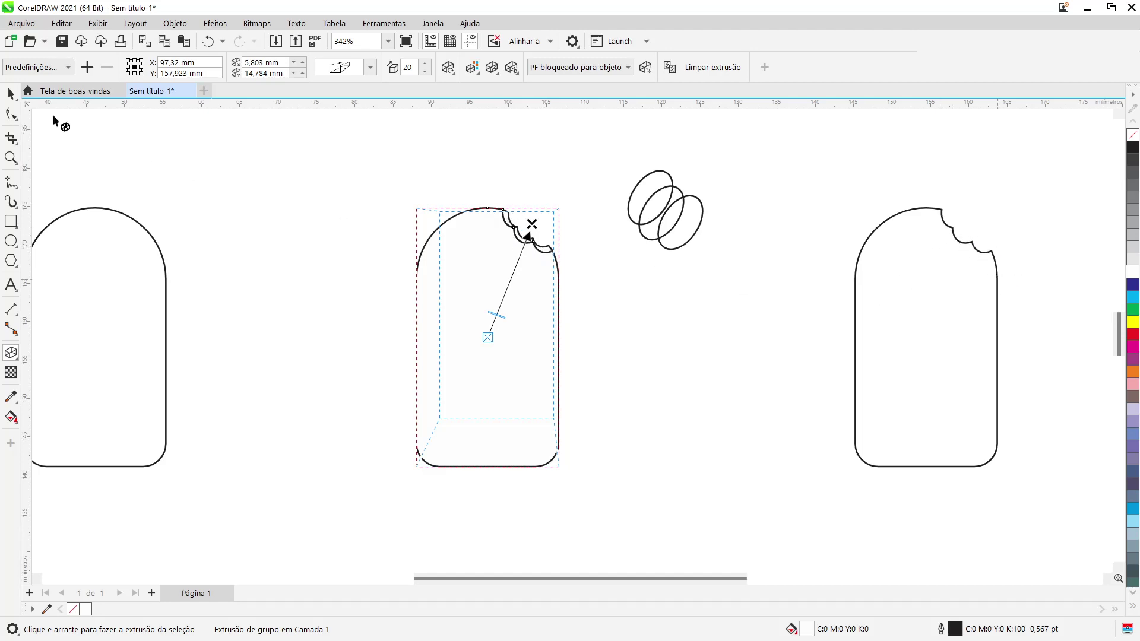
pyautogui.click(11, 94)
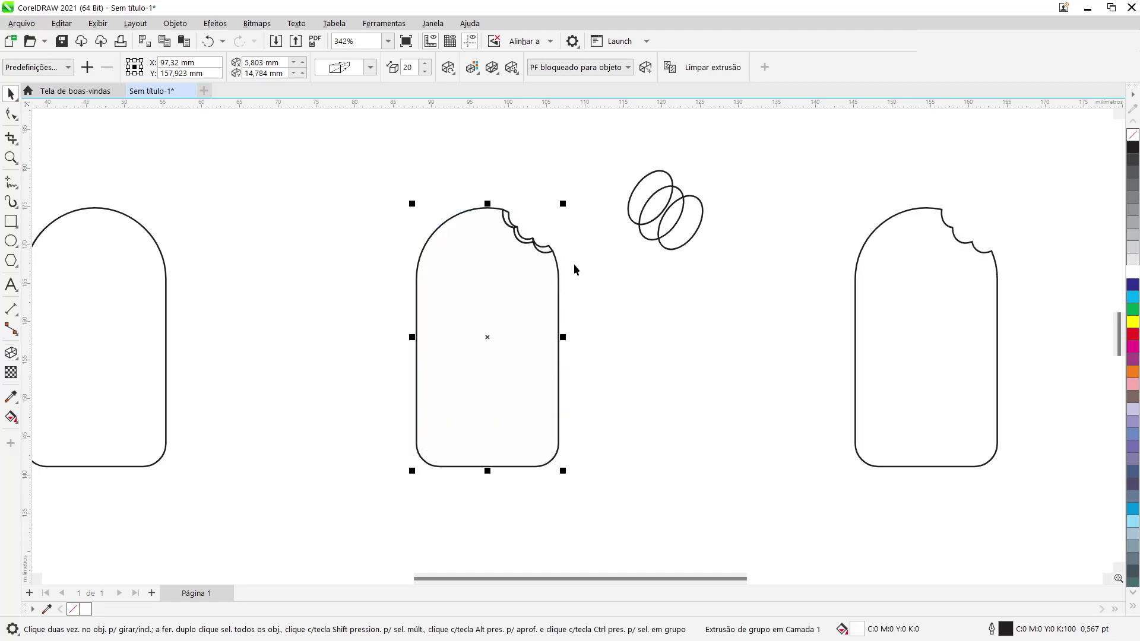
pyautogui.click(620, 286)
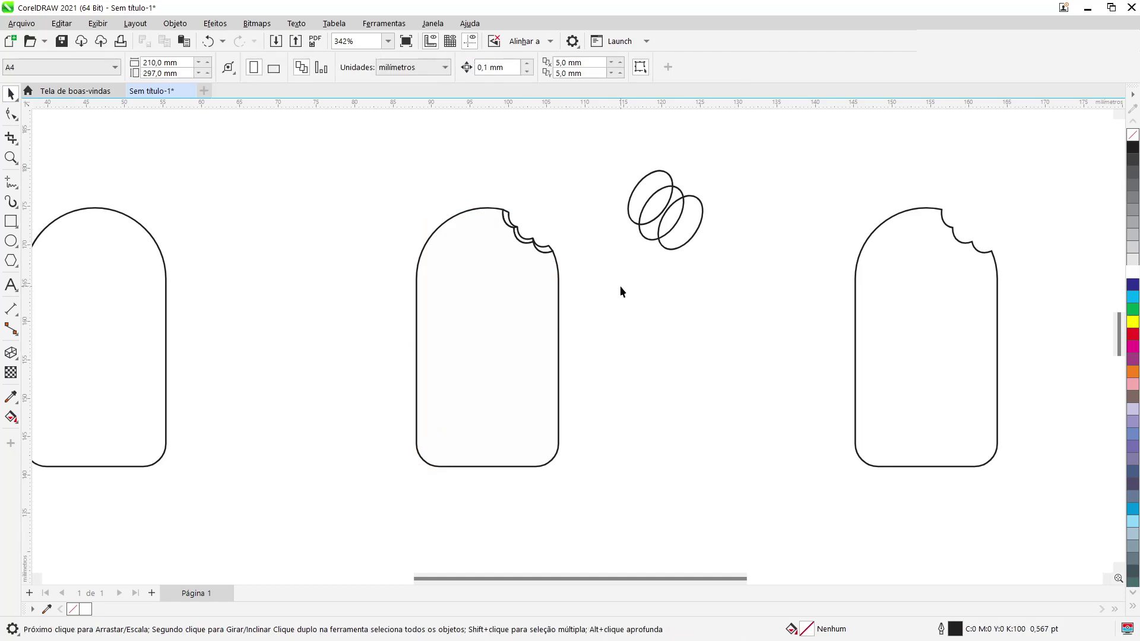
# Try a back parallel extrusion on the bitten shape with an offset of about 1.1 mm across and 0.5 mm up, and undo it
pyautogui.click(524, 245)
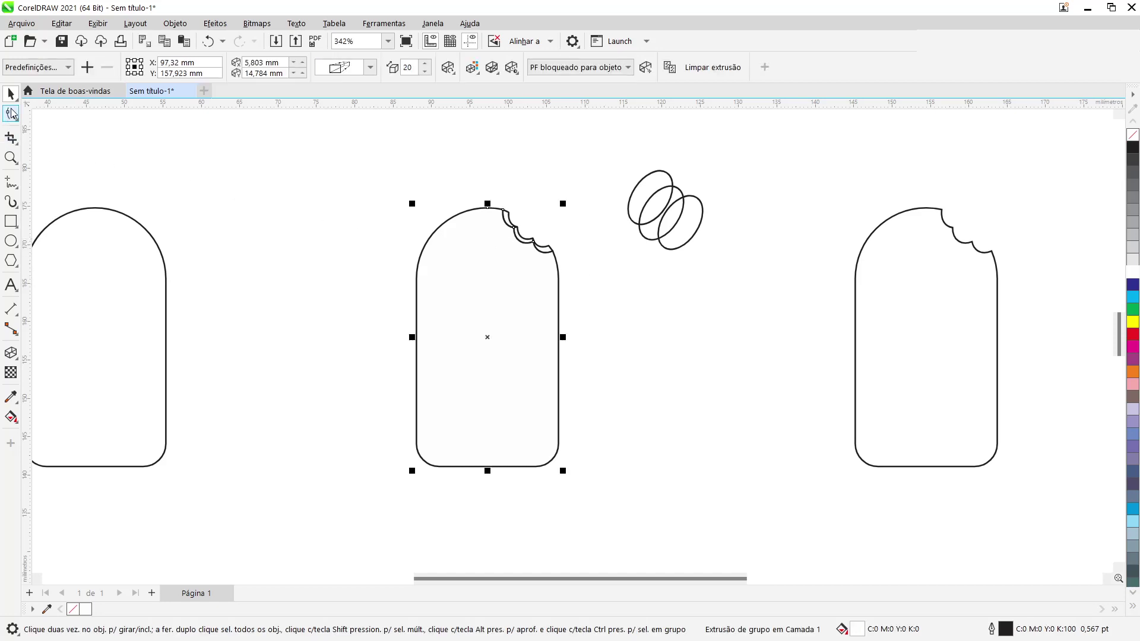
pyautogui.click(10, 353)
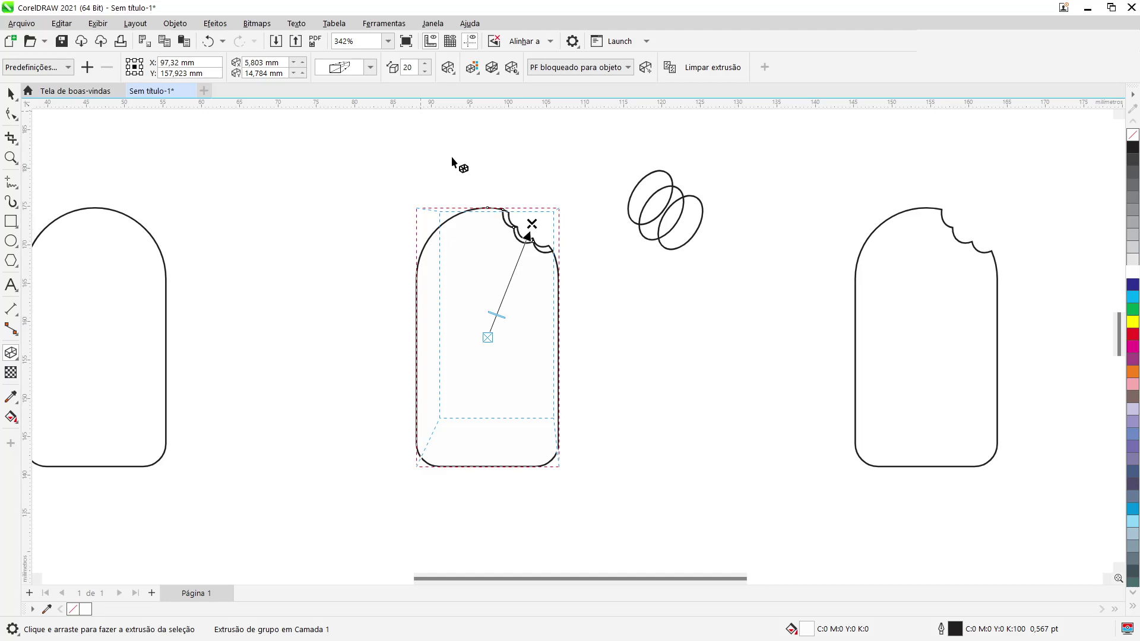
pyautogui.moveTo(513, 281); pyautogui.dragTo(504, 313)
pyautogui.click(368, 68)
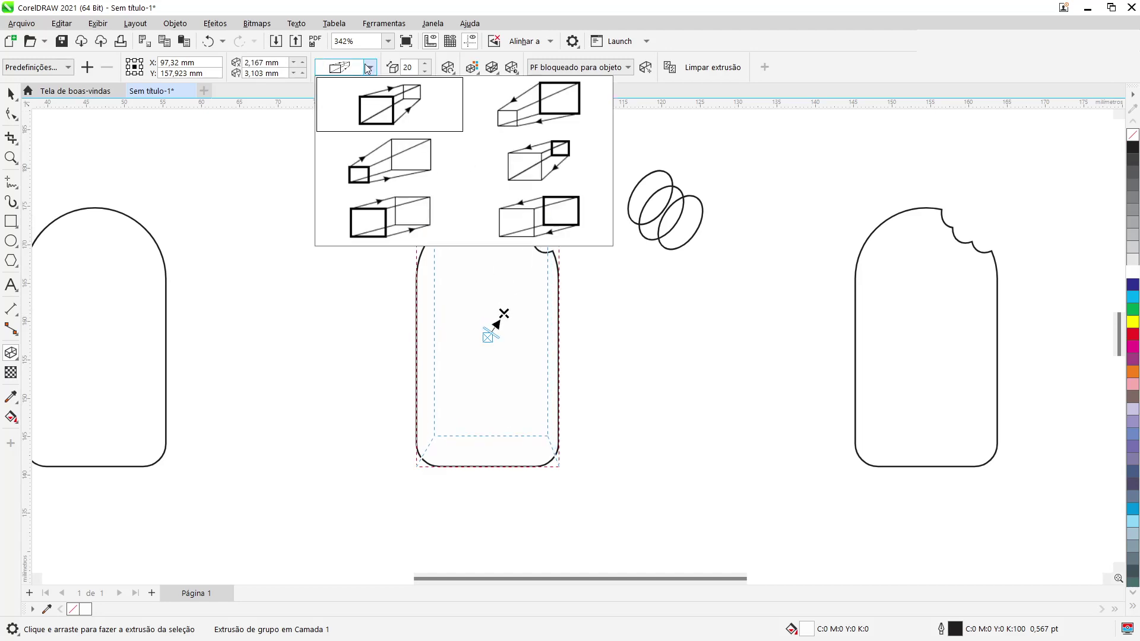
pyautogui.click(380, 223)
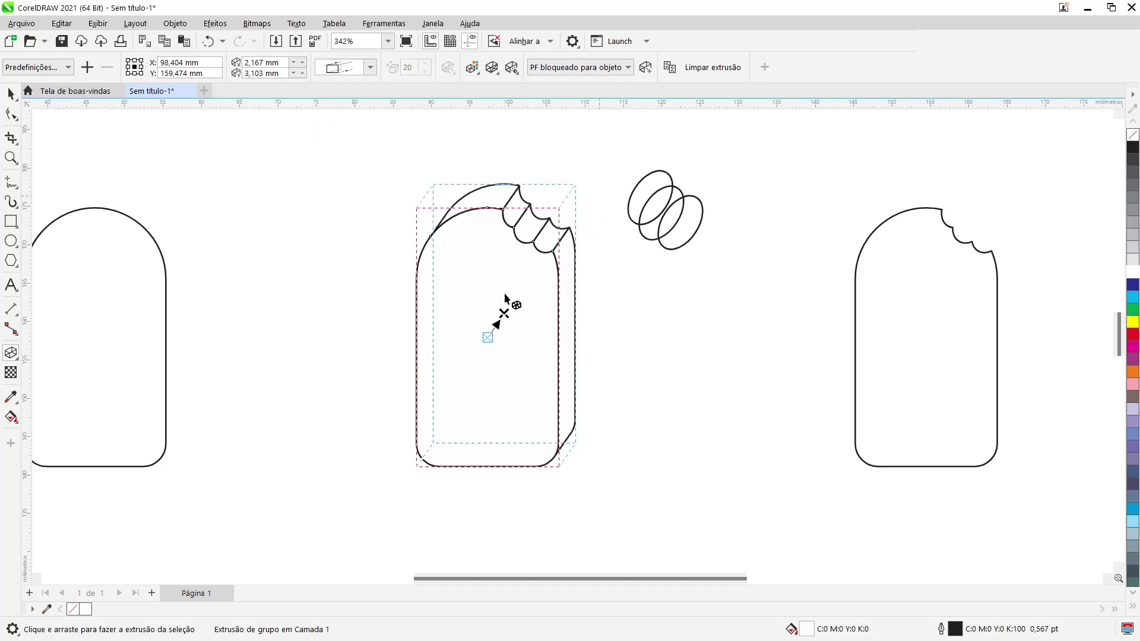
pyautogui.moveTo(504, 313); pyautogui.dragTo(495, 335)
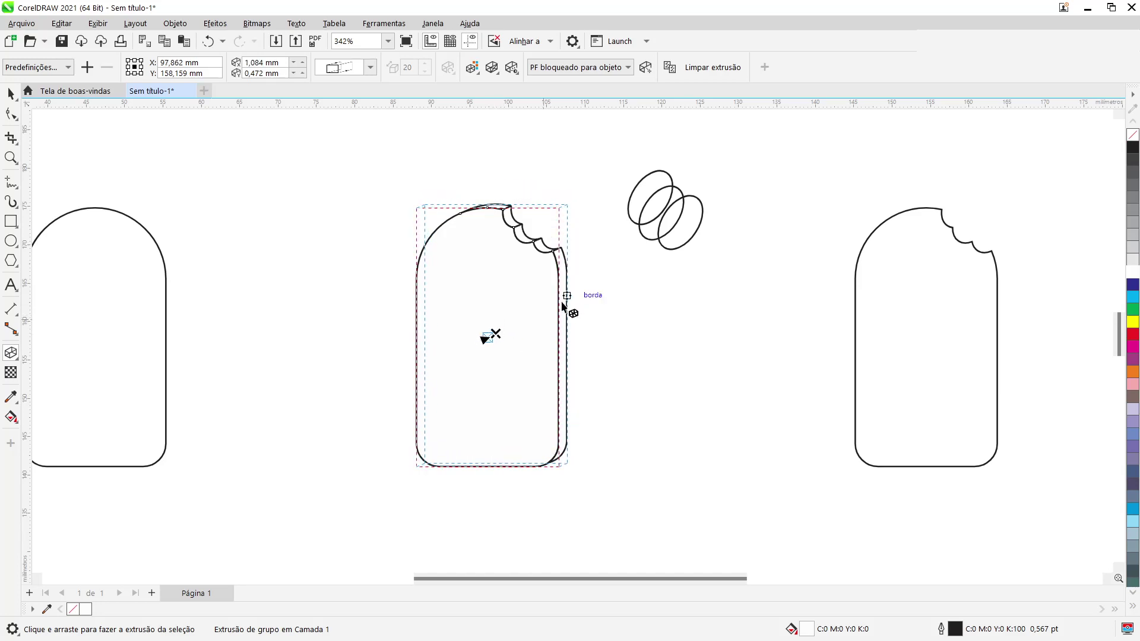
pyautogui.moveTo(565, 304); pyautogui.dragTo(593, 229)
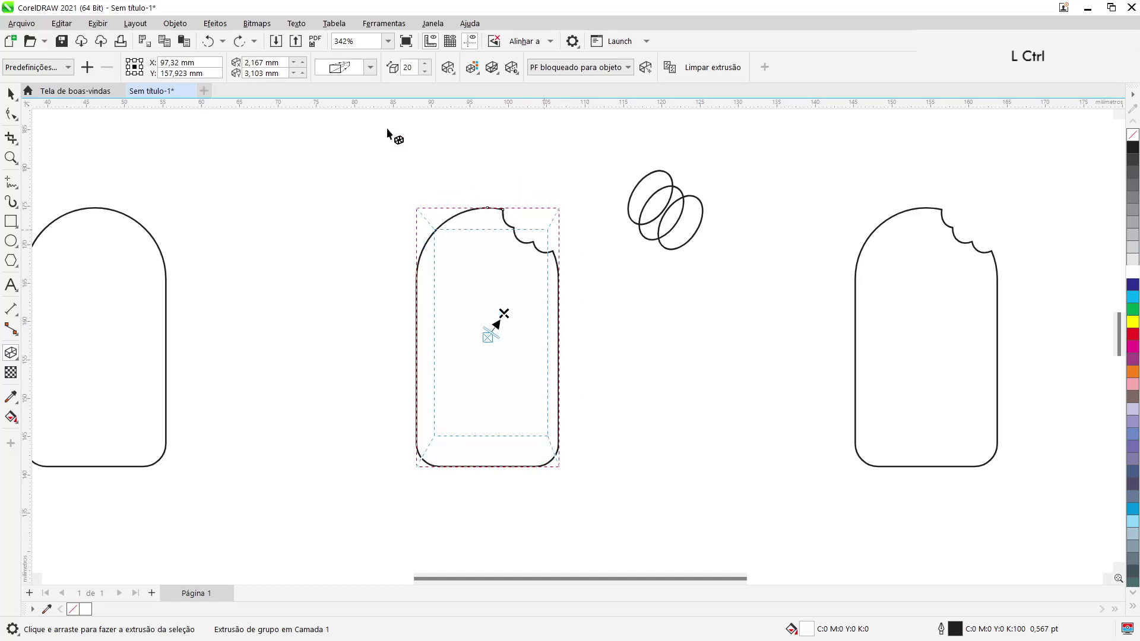
# Apply the small back extrusion type and move the vanishing point to about 7.3 mm across and 14.2 mm up
pyautogui.click(371, 67)
pyautogui.click(439, 113)
pyautogui.moveTo(503, 313); pyautogui.dragTo(543, 228)
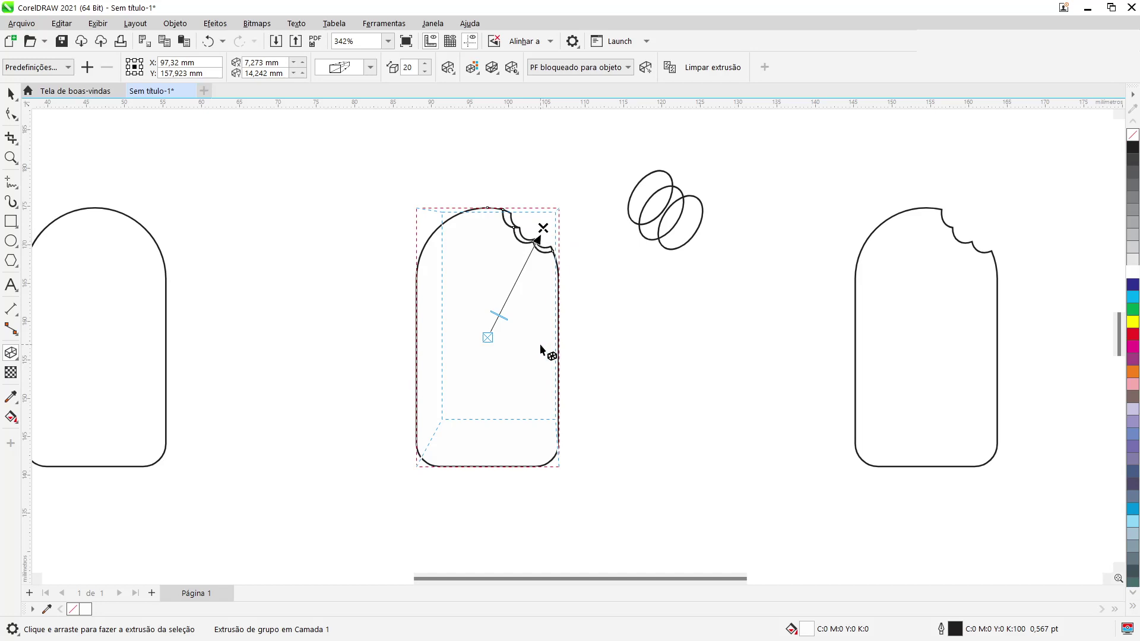
pyautogui.click(11, 94)
pyautogui.click(632, 294)
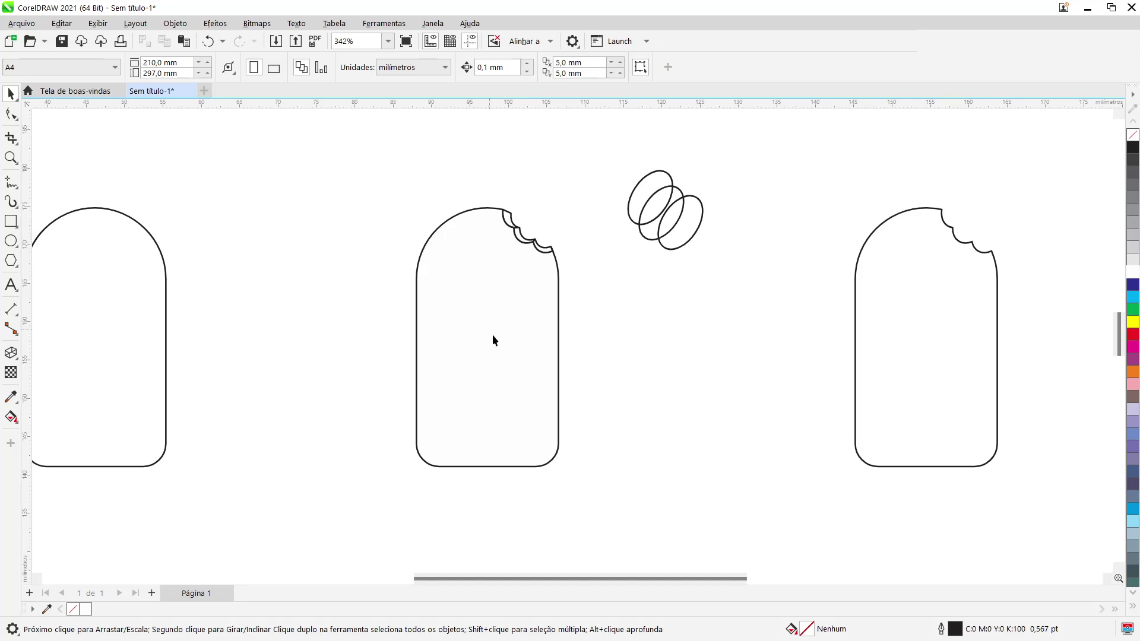
# Break the extrusion group apart so the bite edge is separate from the popsicle body
pyautogui.click(509, 219)
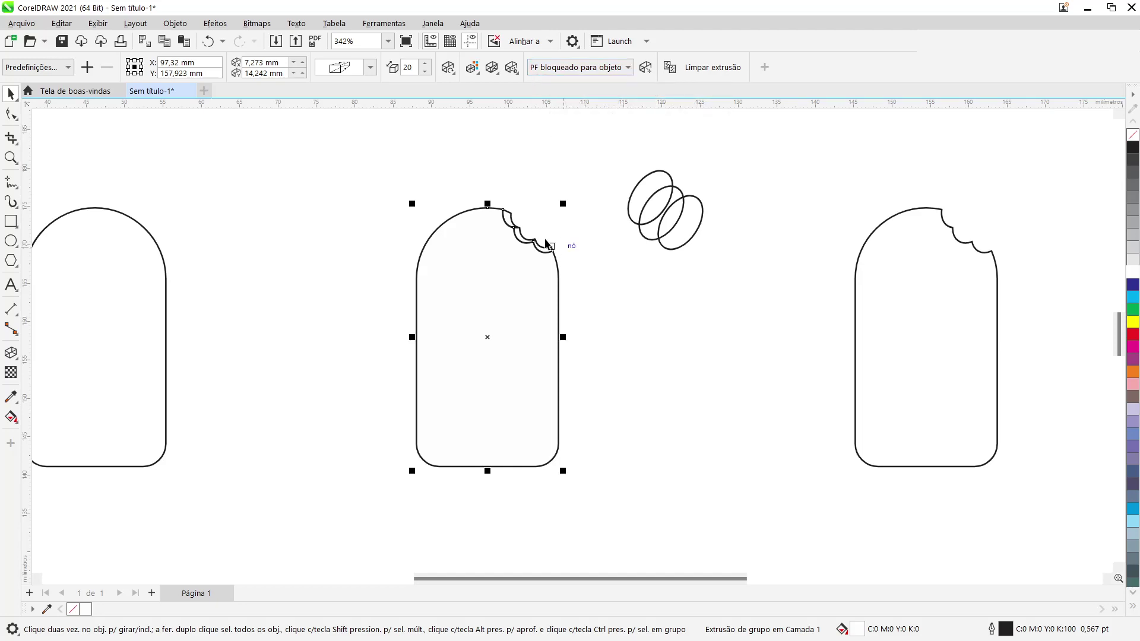
pyautogui.rightClick(510, 217)
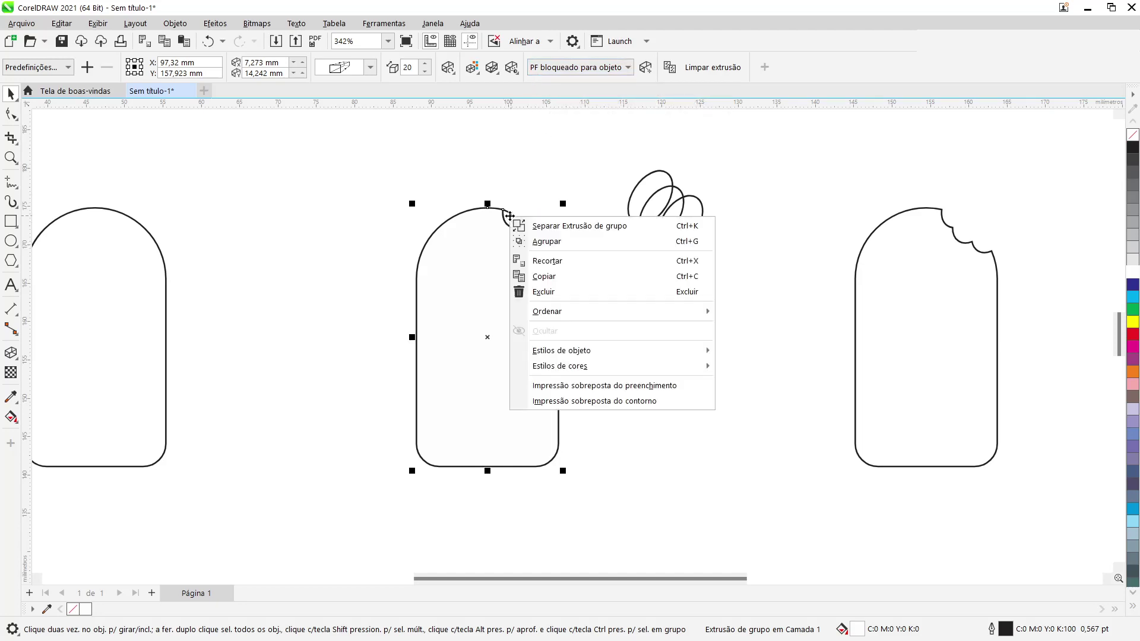
pyautogui.click(630, 233)
pyautogui.click(596, 298)
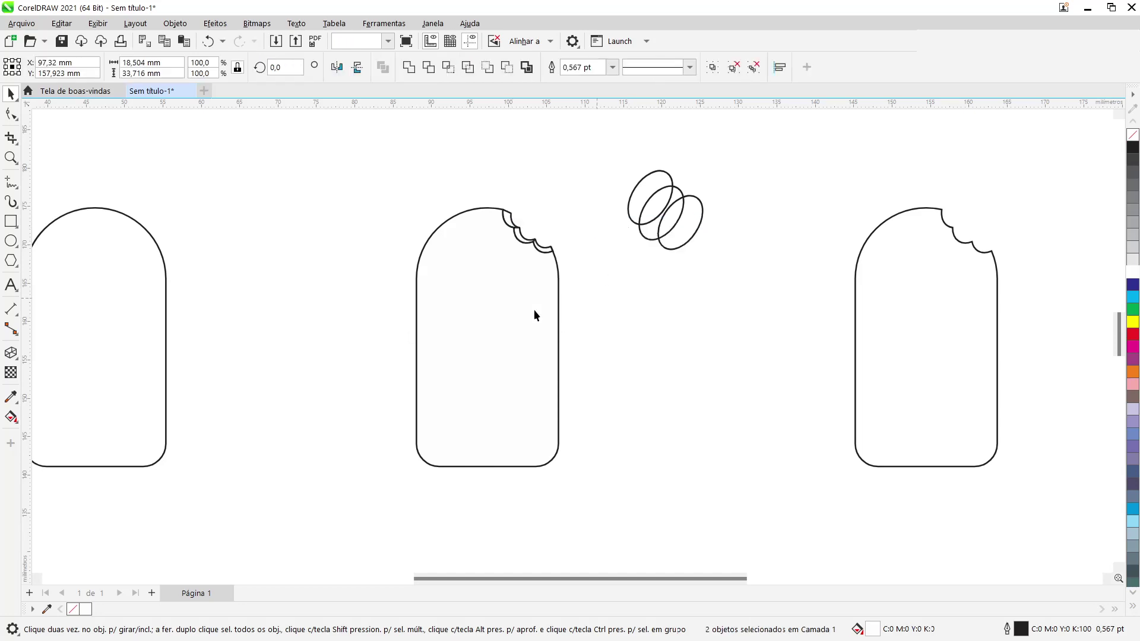
# Try moving the bite-edge group up and away from the popsicle body, and undo the move
pyautogui.click(510, 227)
pyautogui.moveTo(511, 222); pyautogui.dragTo(558, 196)
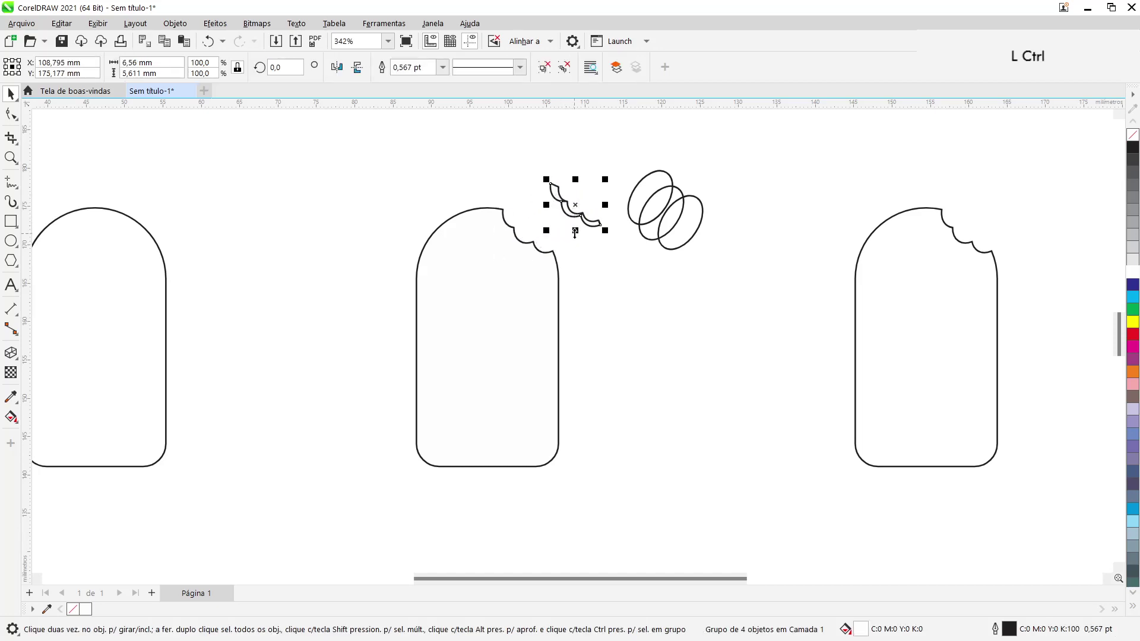
pyautogui.hotkey('ctrl', 'z')
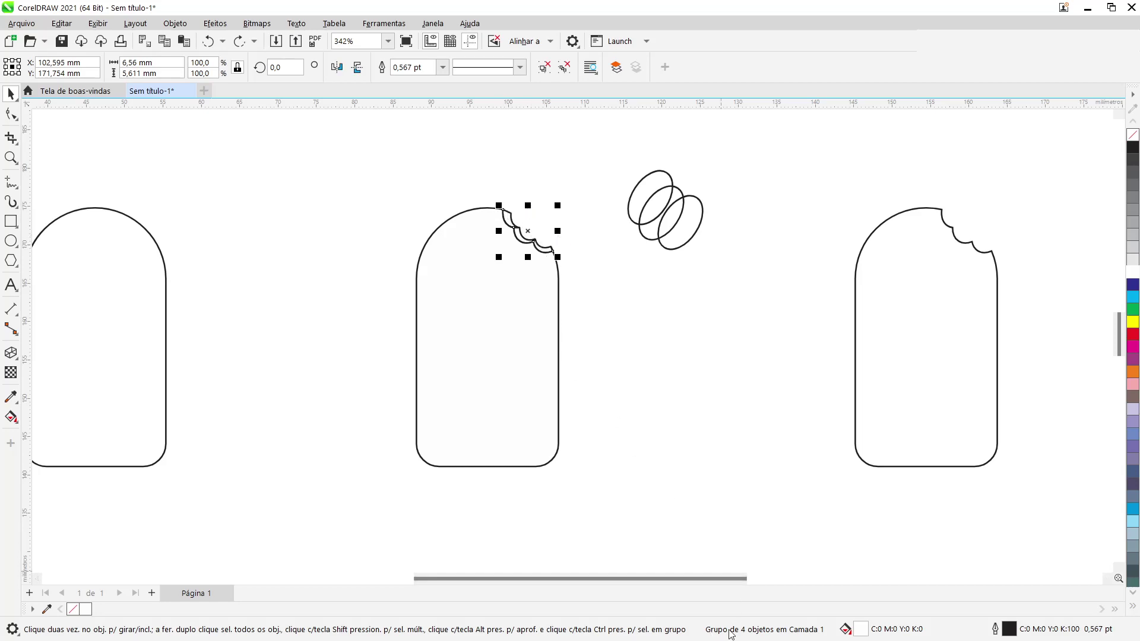
# Fill the bitten popsicle body with cyan
pyautogui.click(519, 379)
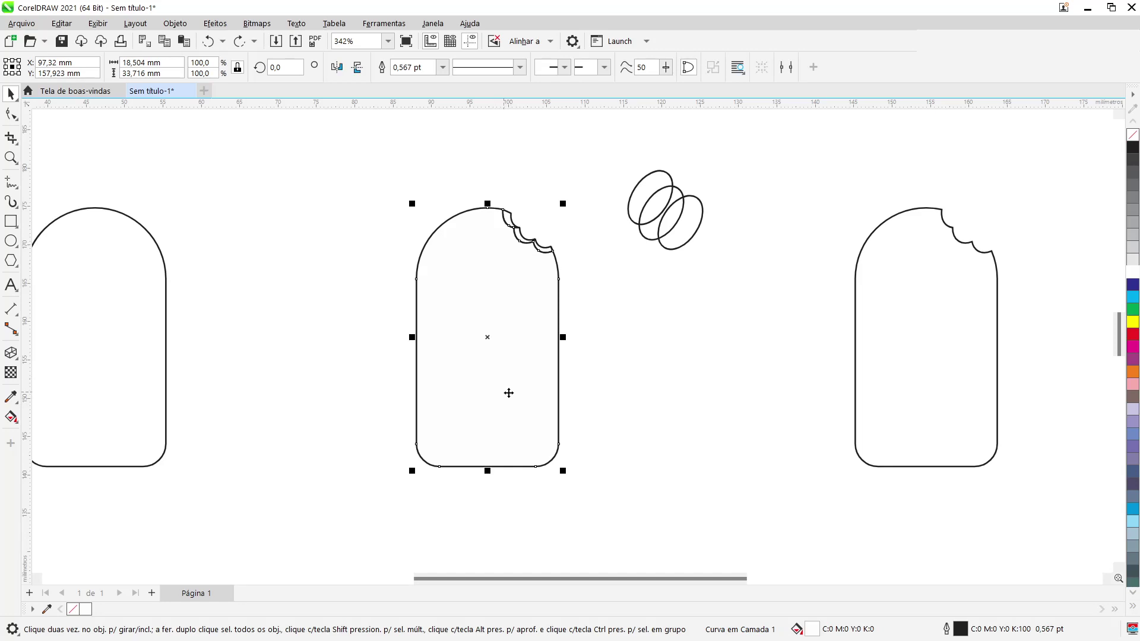
pyautogui.click(1133, 300)
pyautogui.click(718, 324)
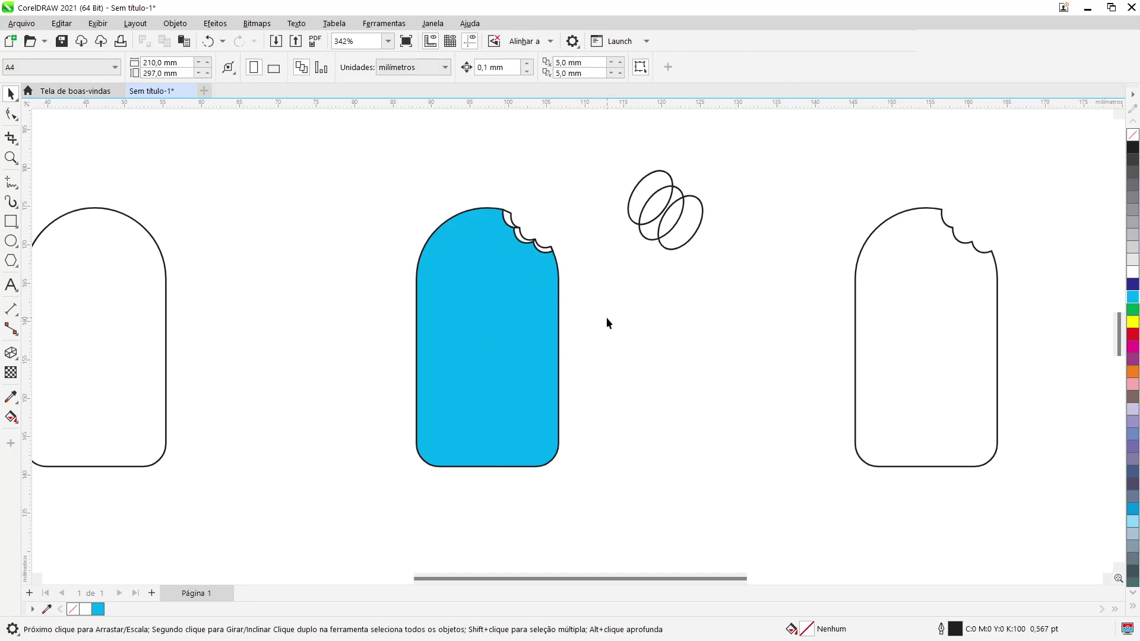
# Set the outline width of the popsicle body and its bite edge to 0.75 pt after trying 3, 2 and 1.5 pt
pyautogui.moveTo(358, 156); pyautogui.dragTo(590, 483)
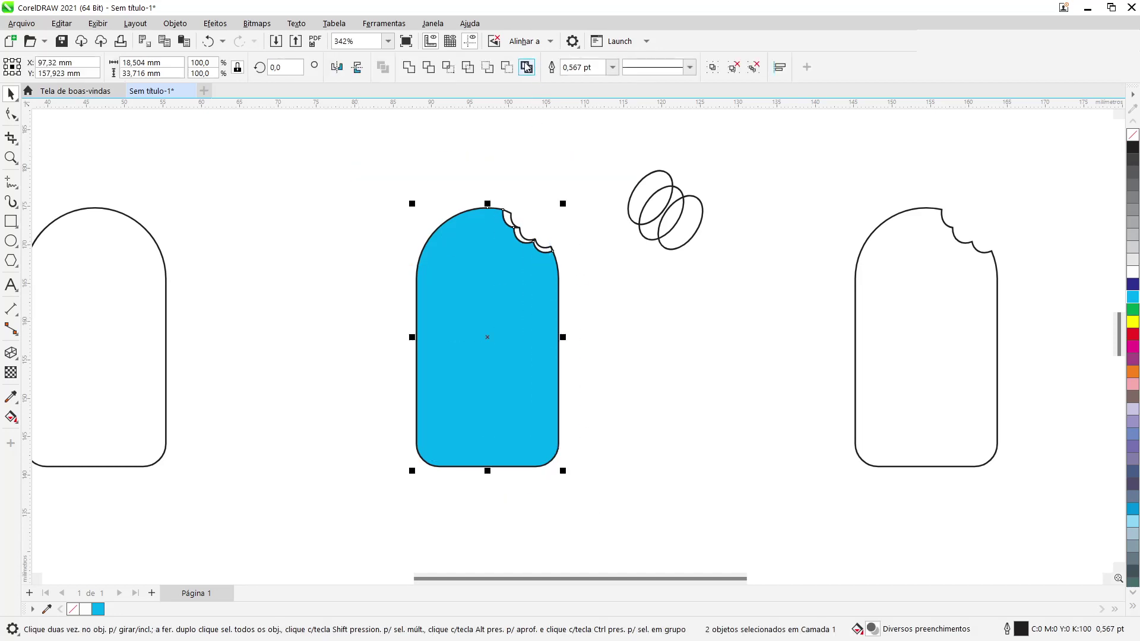
pyautogui.click(612, 67)
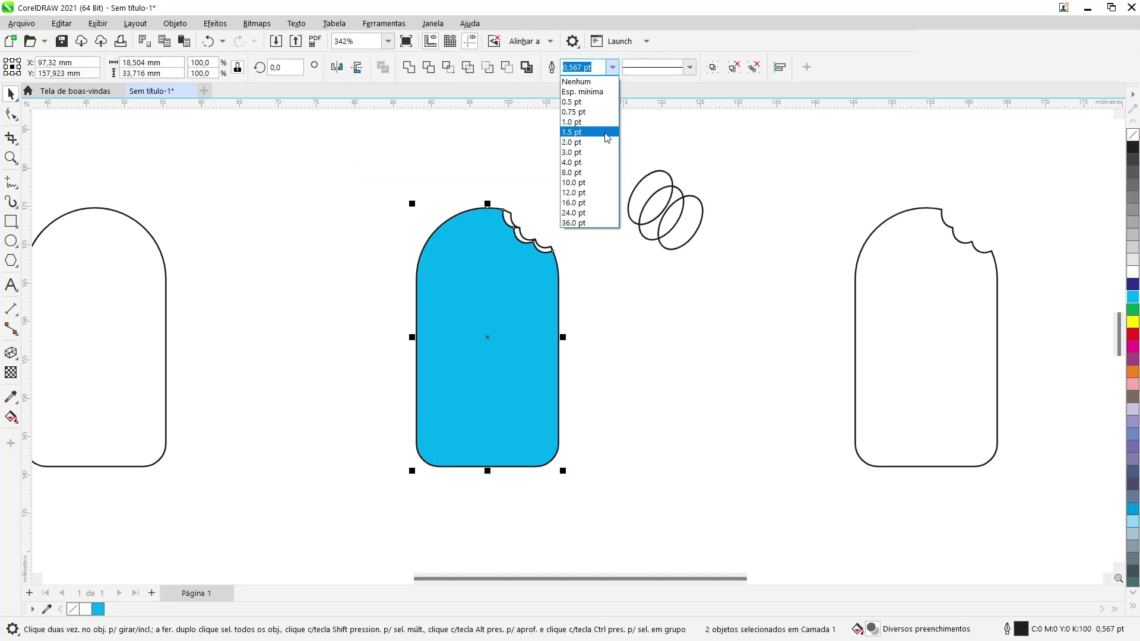
pyautogui.click(597, 152)
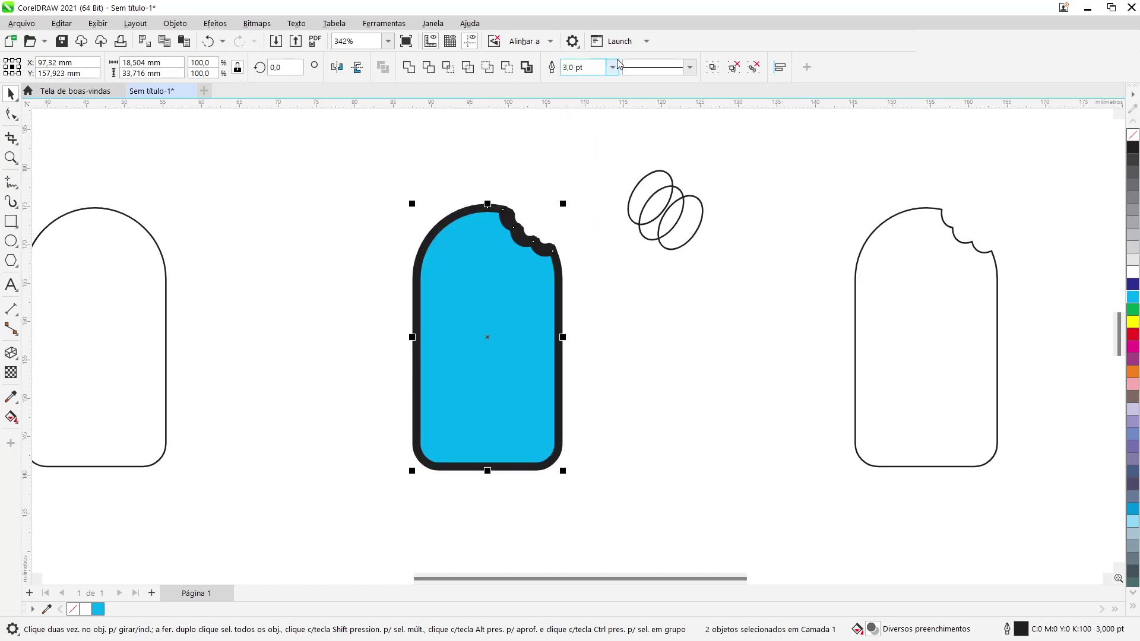
pyautogui.click(612, 67)
pyautogui.click(596, 148)
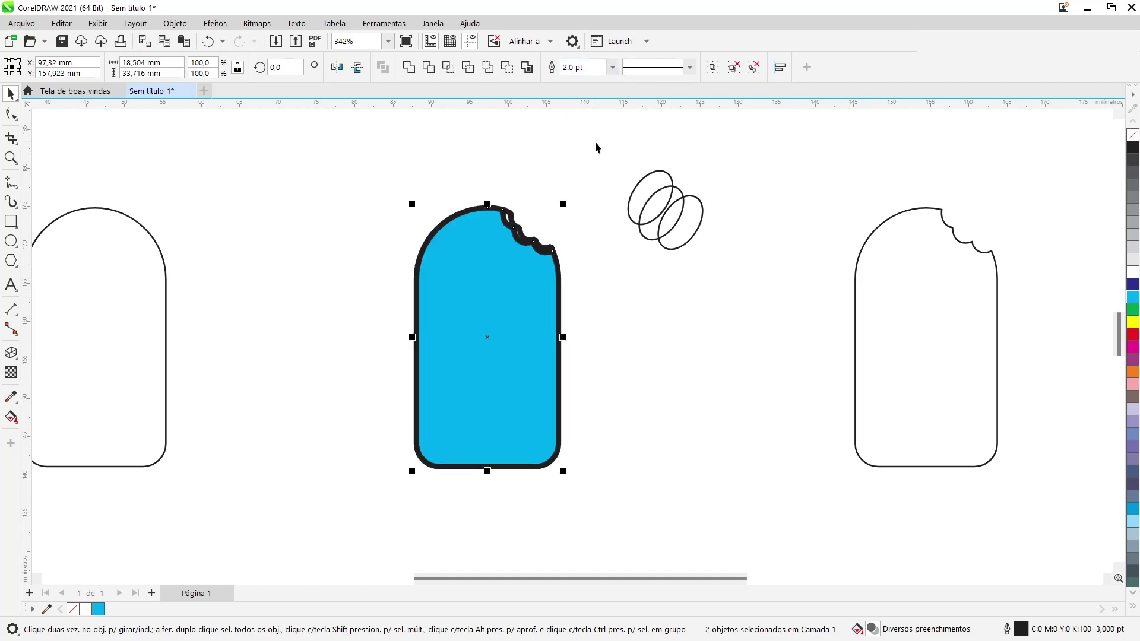
pyautogui.click(612, 67)
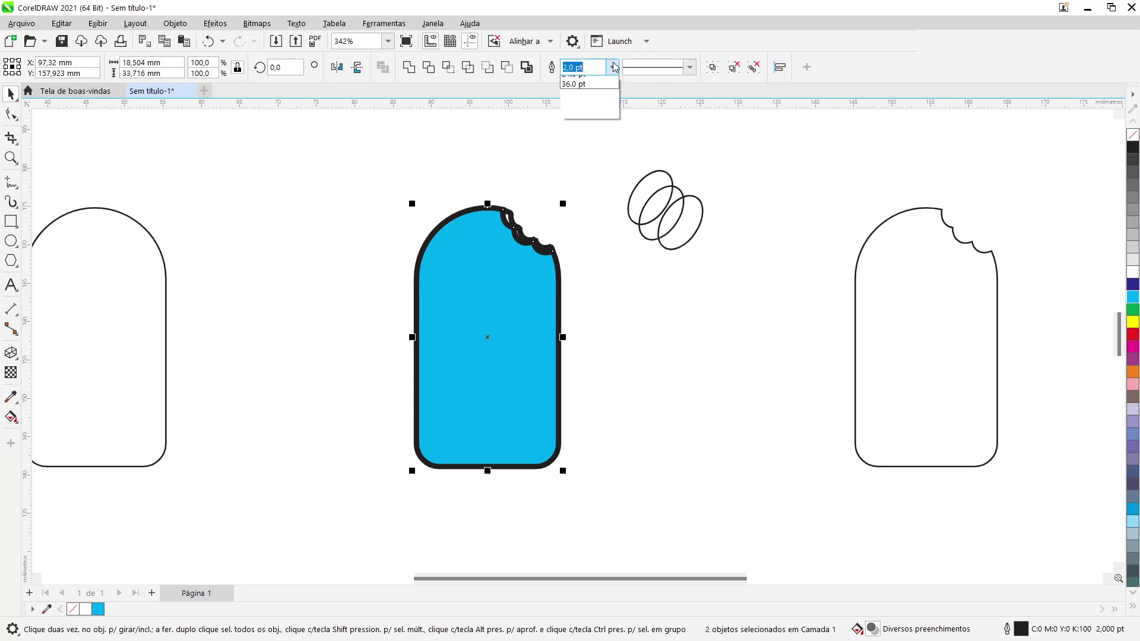
pyautogui.click(597, 132)
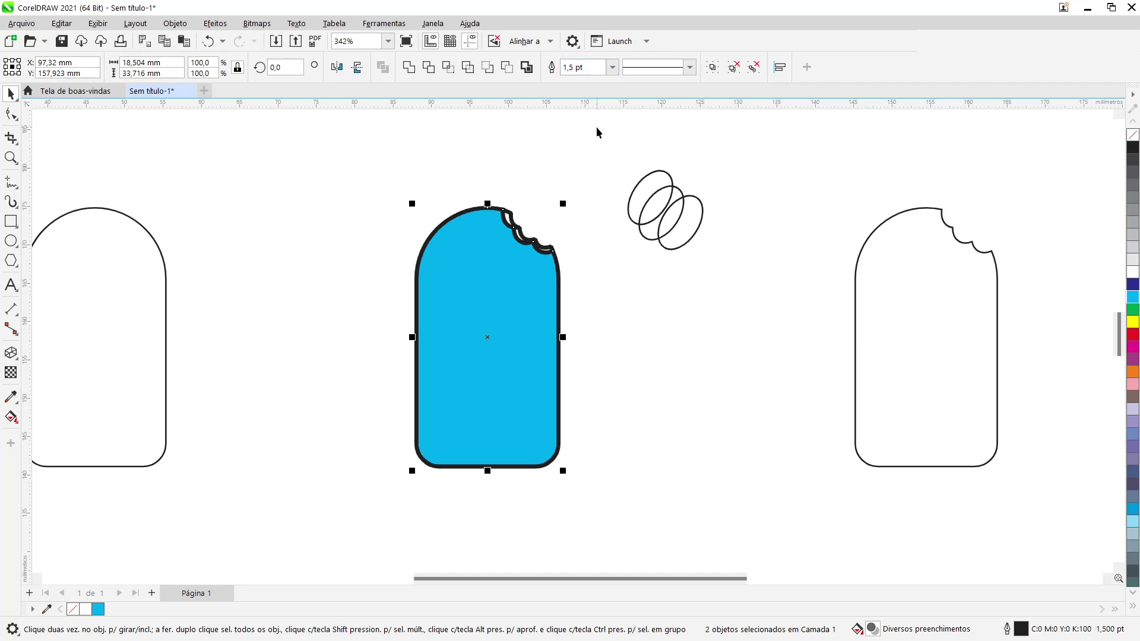
pyautogui.click(612, 67)
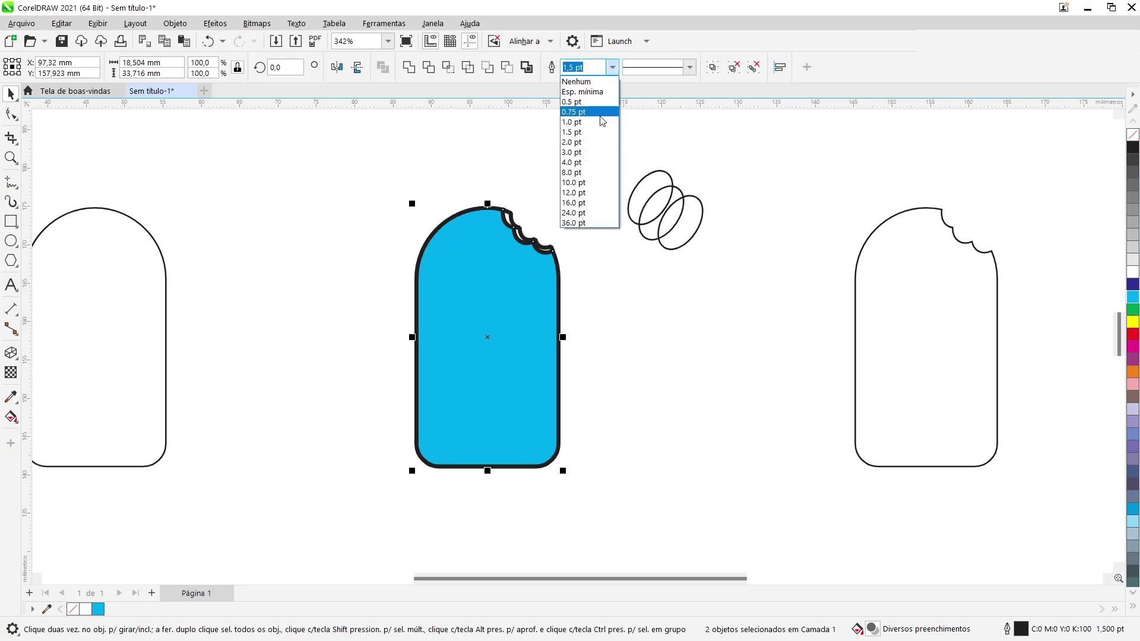
pyautogui.click(601, 113)
pyautogui.click(603, 321)
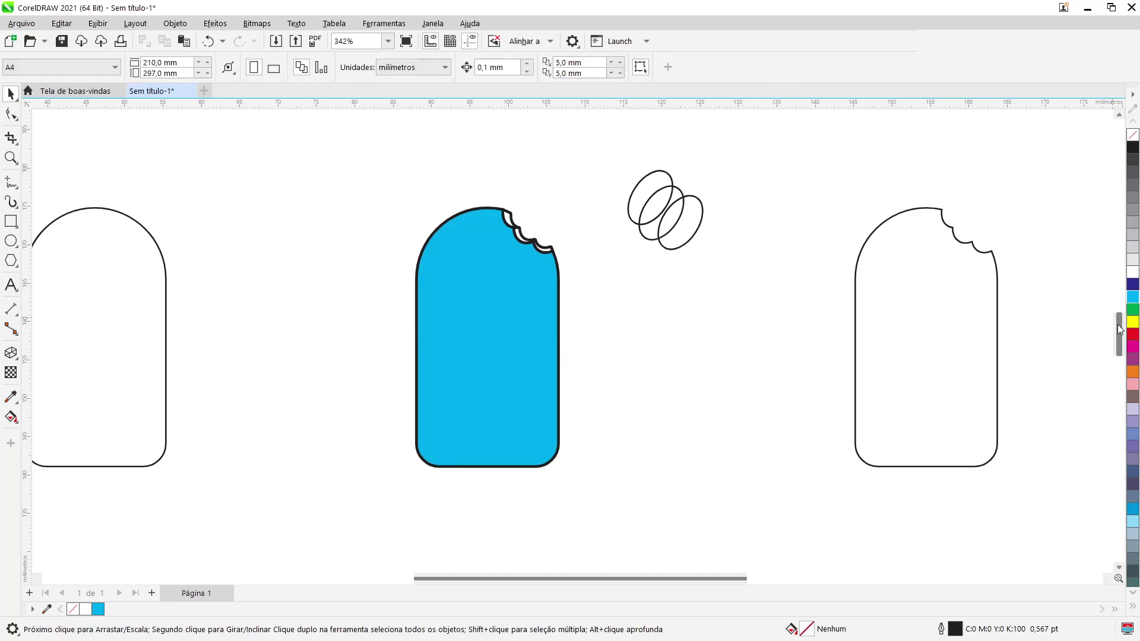
# Place a duplicate of the unbitten arch between the original and the cyan popsicle, slightly lower, and mirror it vertically
pyautogui.scroll(-2, 1120, 330)
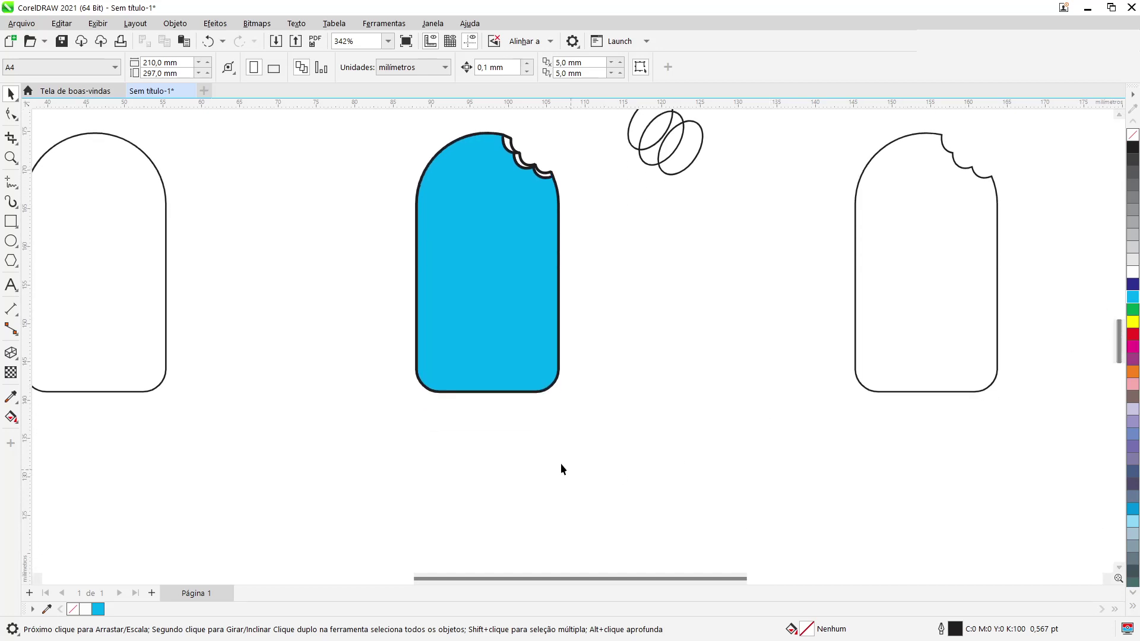
pyautogui.click(125, 281)
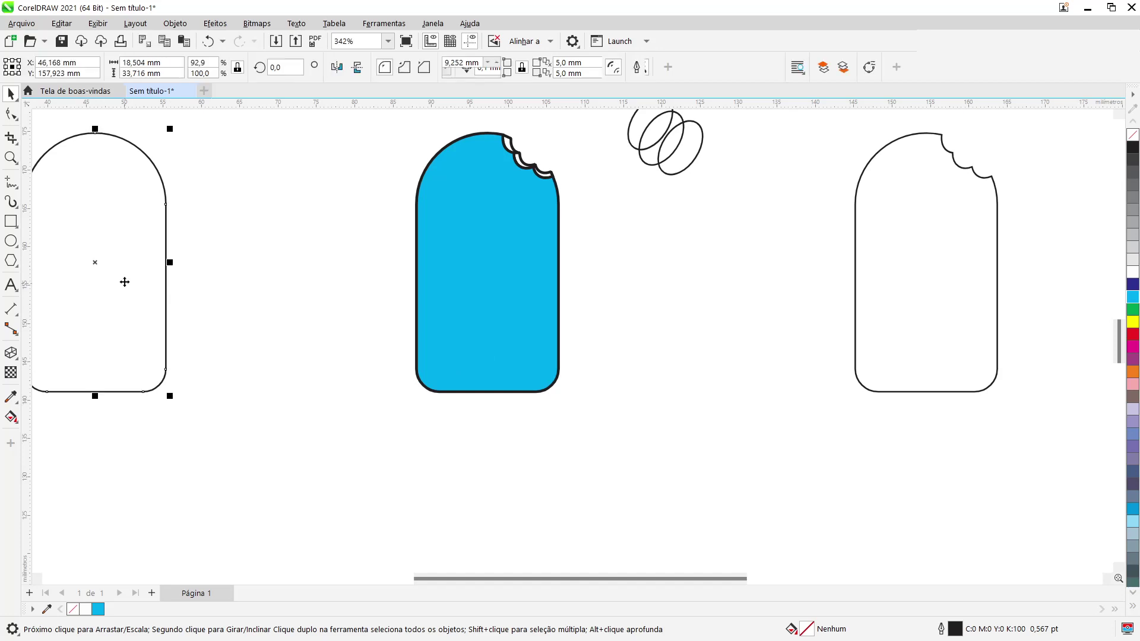
pyautogui.moveTo(117, 233); pyautogui.dragTo(332, 320)
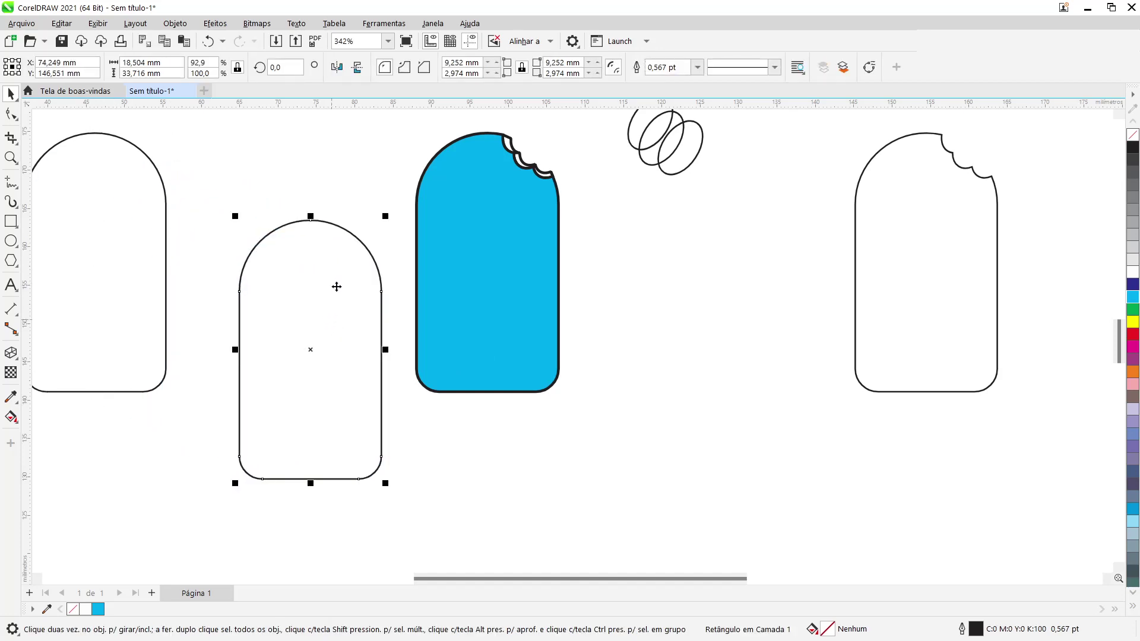
pyautogui.click(355, 70)
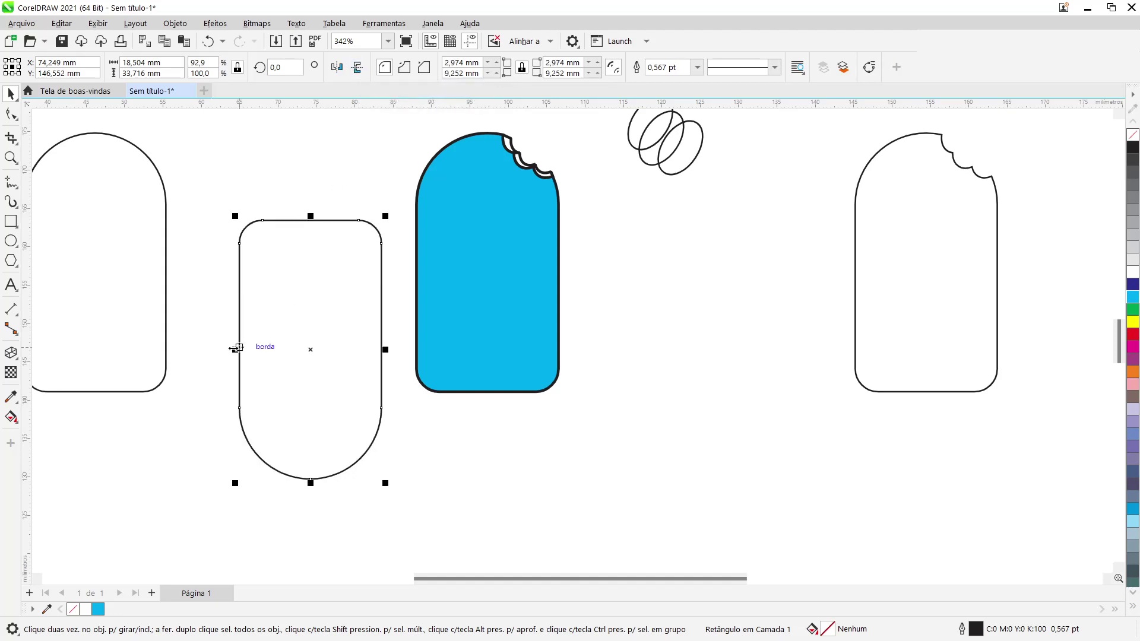
# Narrow the mirrored duplicate to a stick about 3.3 mm wide and center it horizontally on the popsicle body, protruding below it
pyautogui.moveTo(236, 350); pyautogui.dragTo(349, 342)
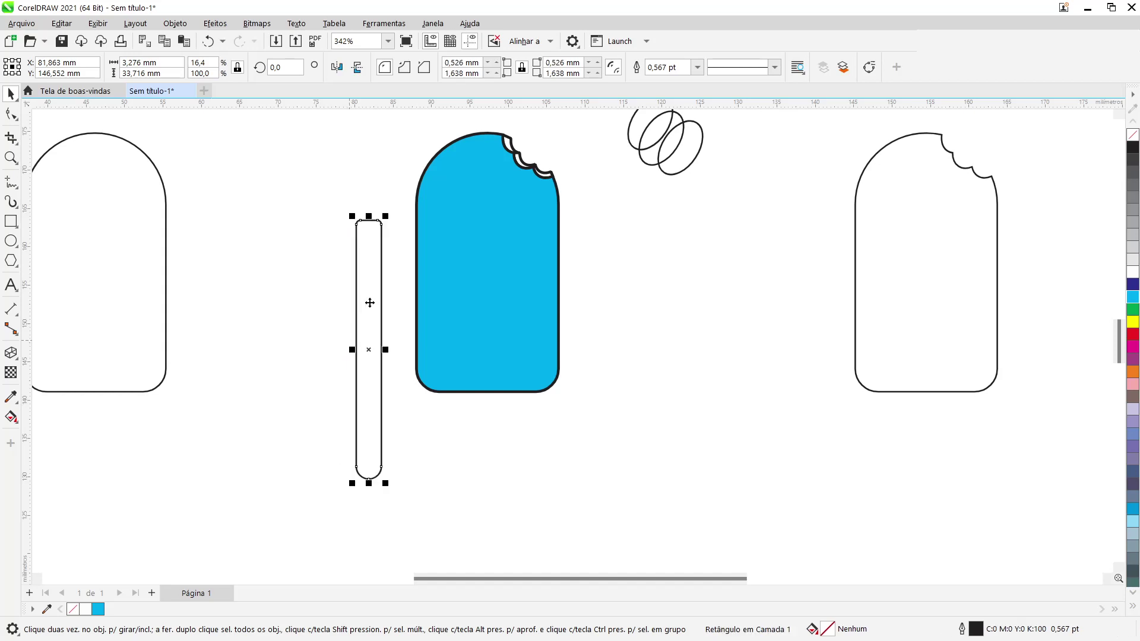
pyautogui.moveTo(371, 302); pyautogui.dragTo(471, 312)
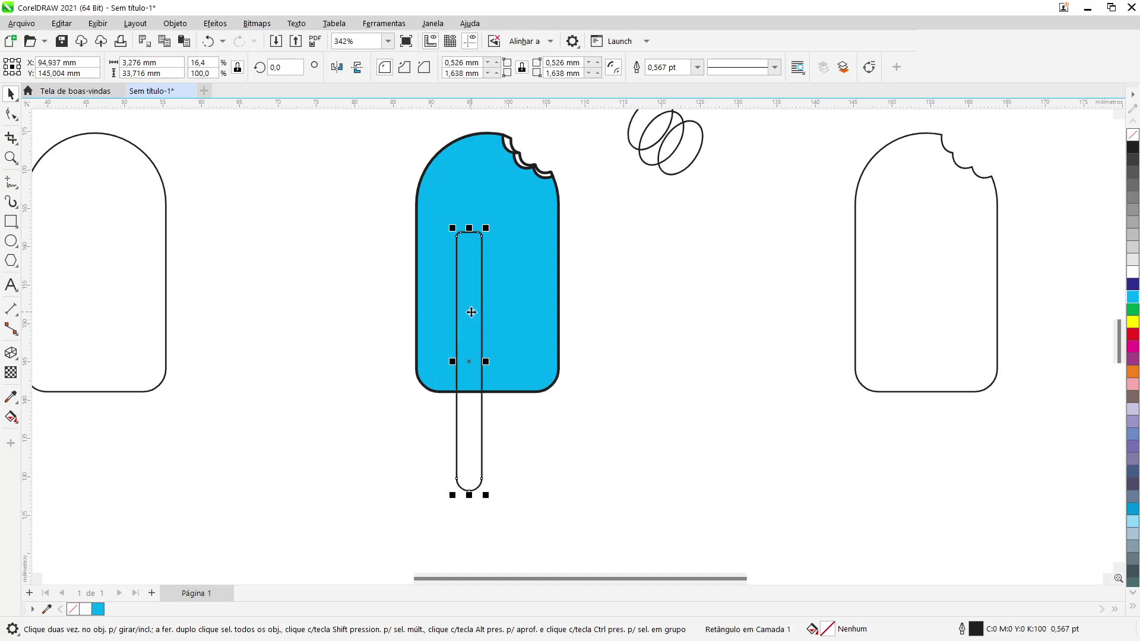
pyautogui.keyDown('shift'); pyautogui.click(529, 317); pyautogui.keyUp('shift')
pyautogui.press('c')
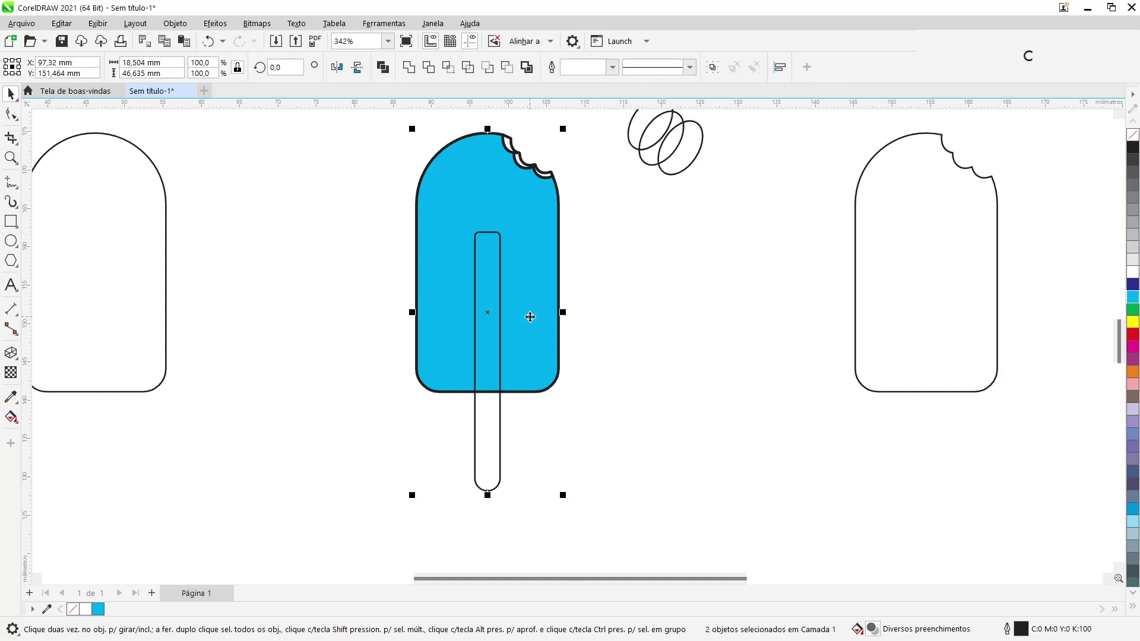
# Send the stick behind the cyan popsicle body
pyautogui.click(597, 373)
pyautogui.click(500, 466)
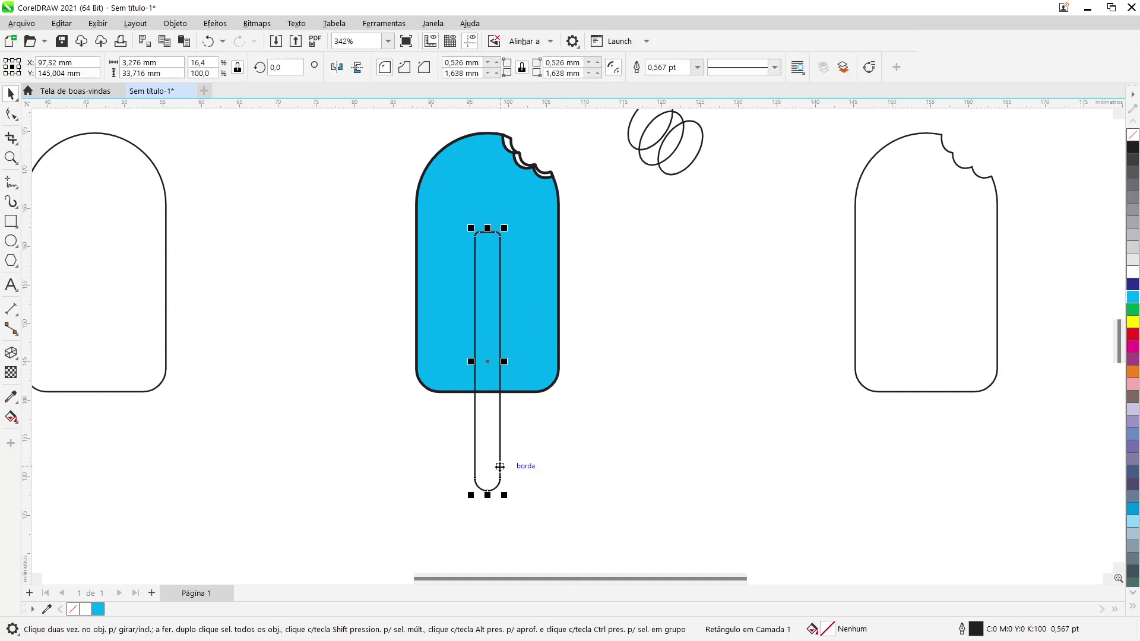
pyautogui.hotkey('shift', 'pagedown')
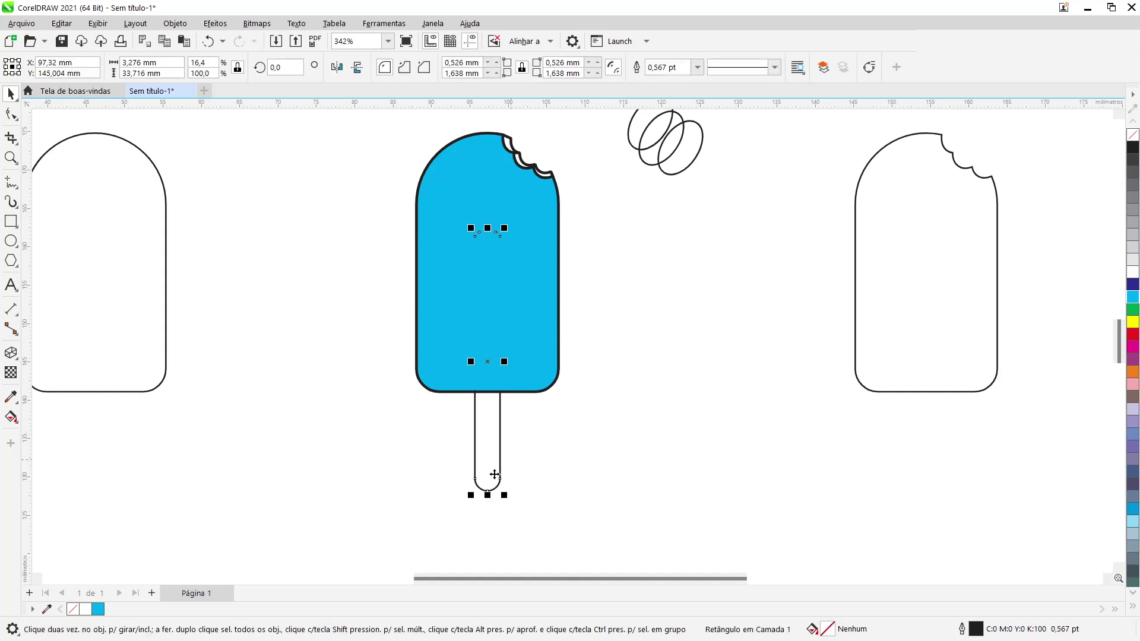
# Shorten the stick to about 31.3 mm from its lower end and trim away the part overlapping the cyan popsicle body
pyautogui.moveTo(487, 495); pyautogui.dragTo(502, 476)
pyautogui.click(564, 440)
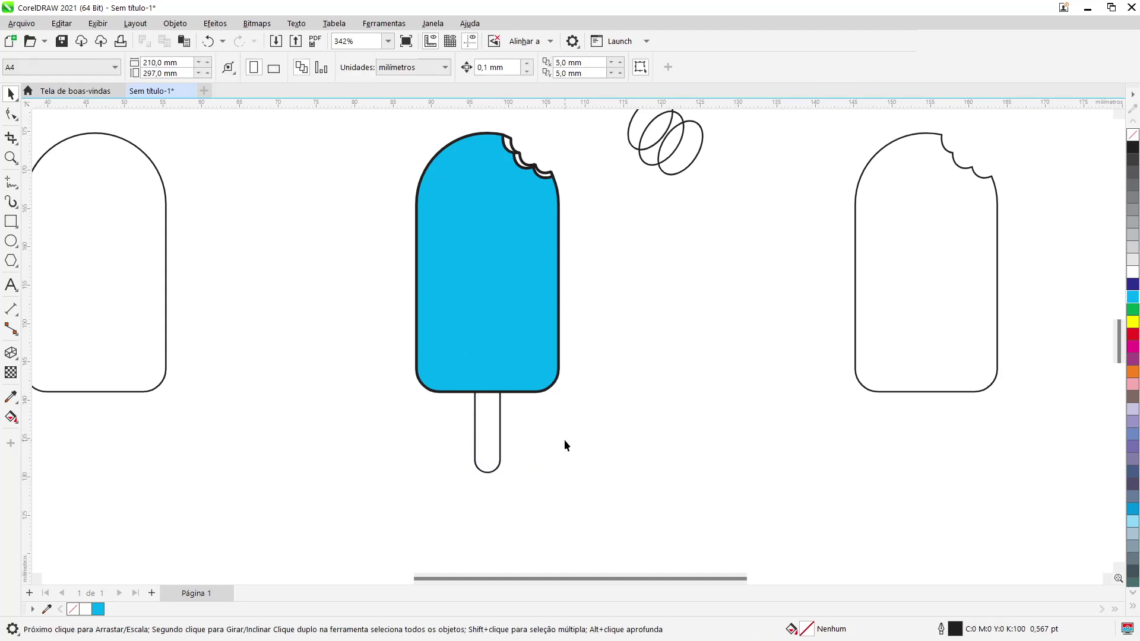
pyautogui.click(501, 456)
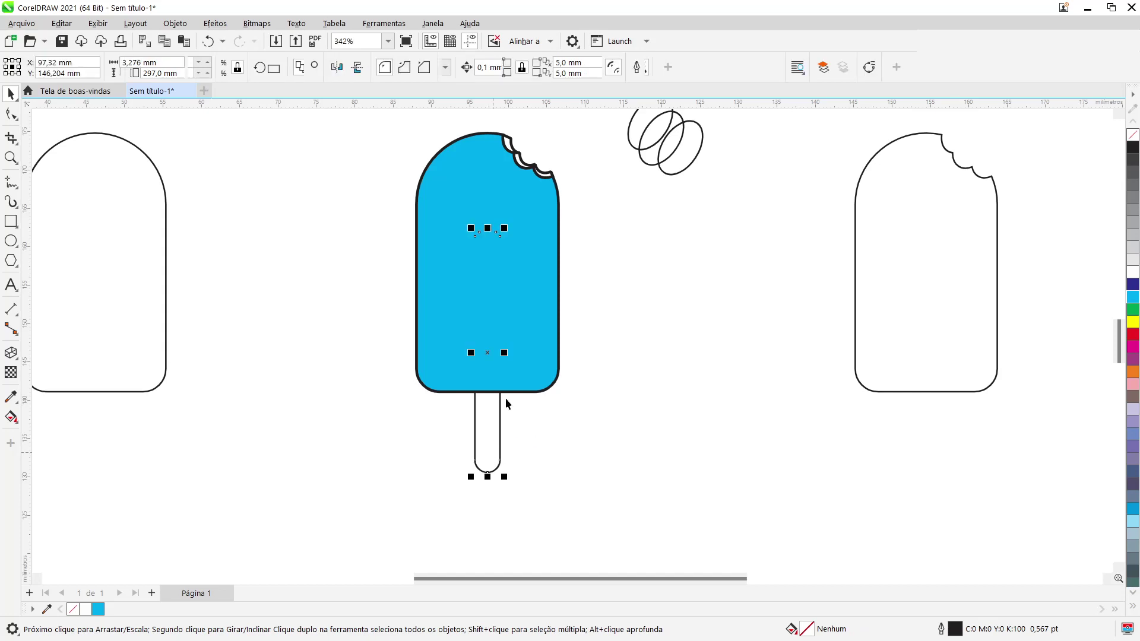
pyautogui.hotkey('shift', 'pageup')
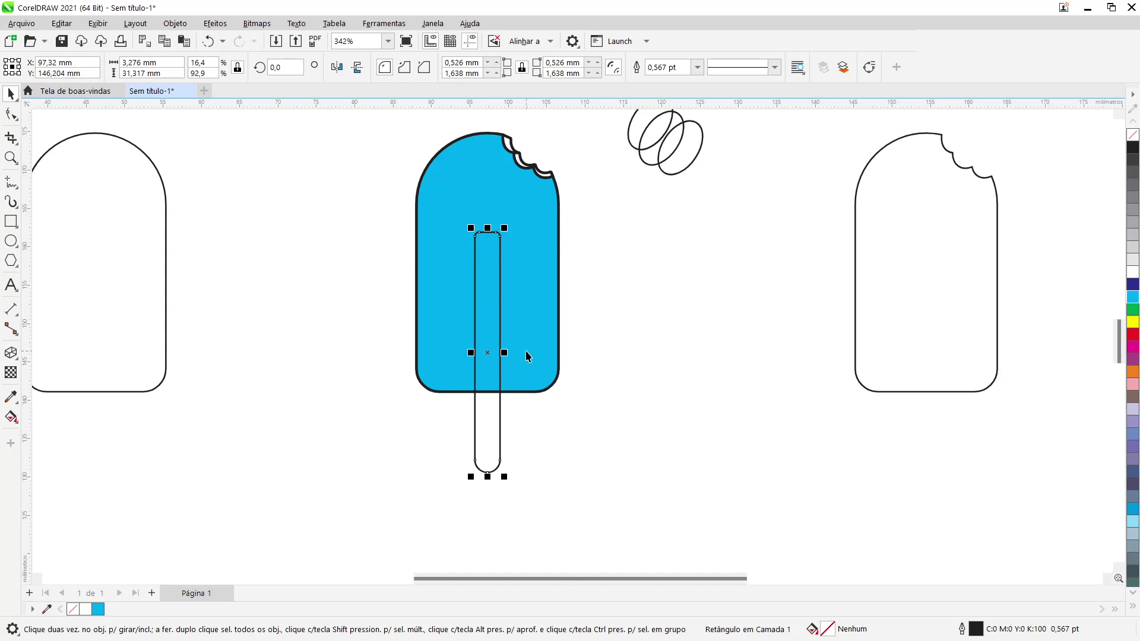
pyautogui.click(539, 337)
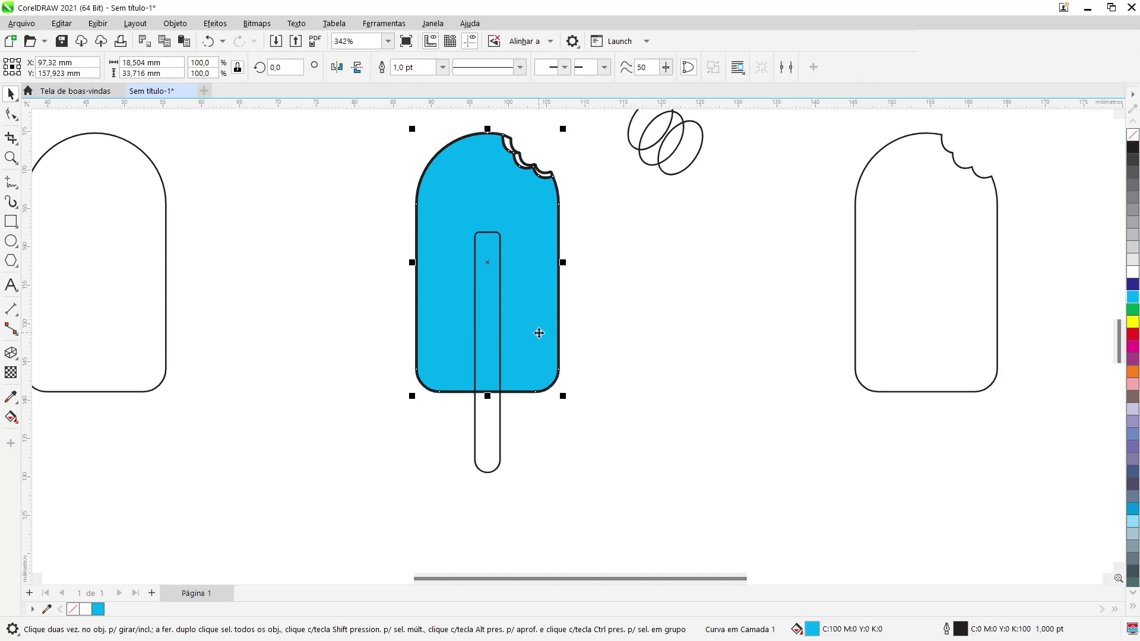
pyautogui.keyDown('shift'); pyautogui.click(487, 427); pyautogui.keyUp('shift')
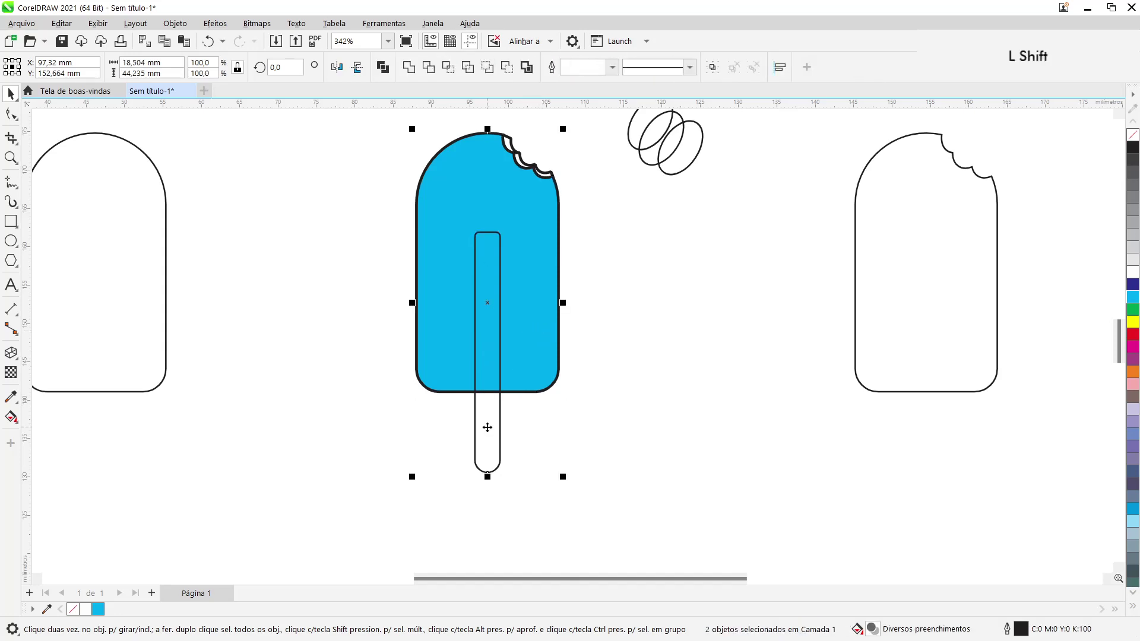
pyautogui.click(429, 67)
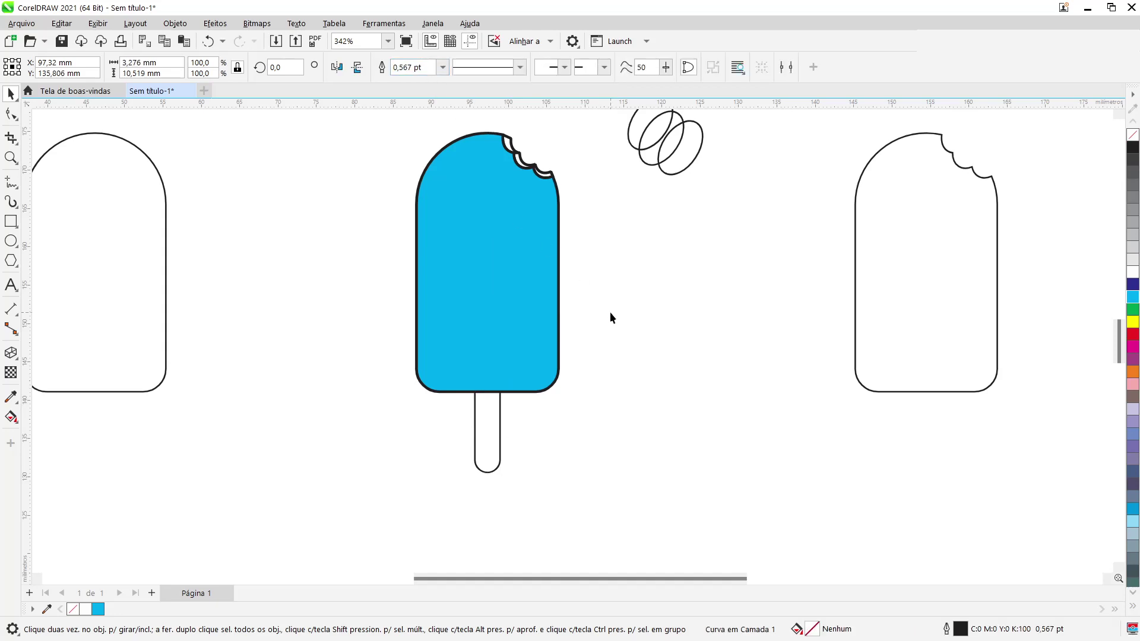
# Place a duplicate of the trimmed stick just below the unfilled bitten popsicle outline
pyautogui.moveTo(487, 434); pyautogui.dragTo(594, 459)
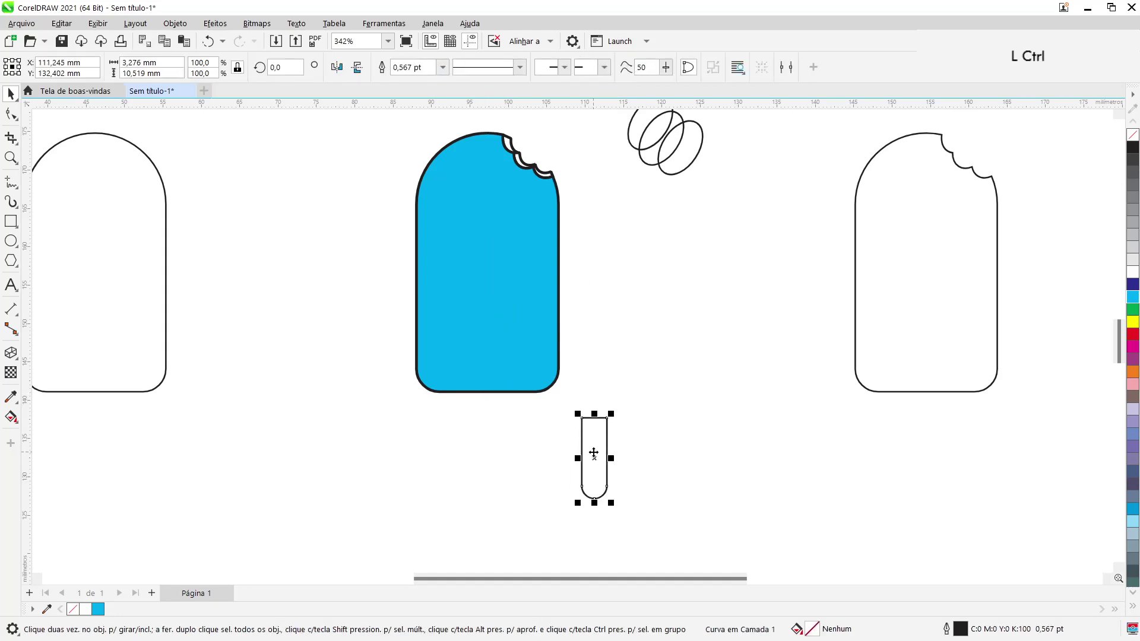
pyautogui.hotkey('ctrl', 'z')
pyautogui.moveTo(487, 434); pyautogui.dragTo(934, 453)
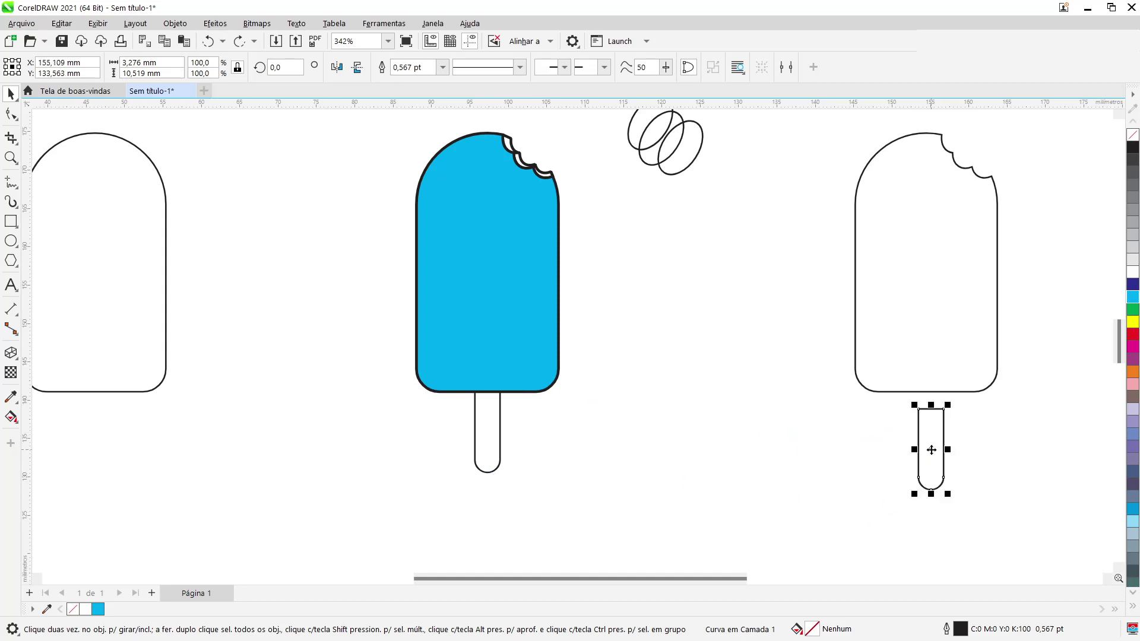
pyautogui.click(689, 473)
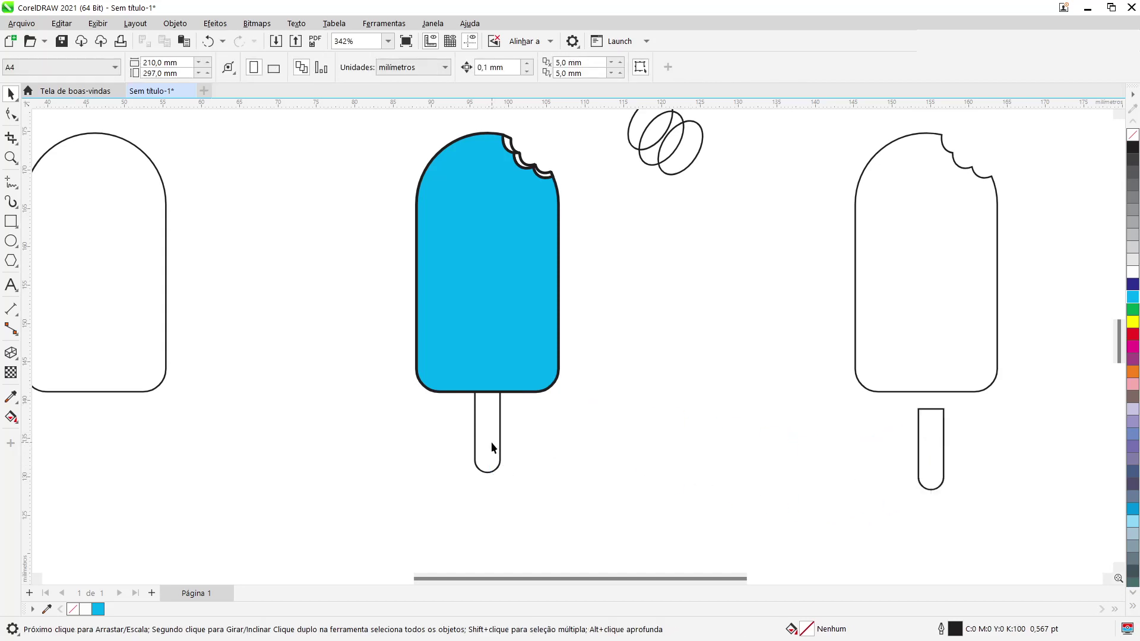
# Set the outline width of the stick under the cyan popsicle to 1.0 pt
pyautogui.click(492, 447)
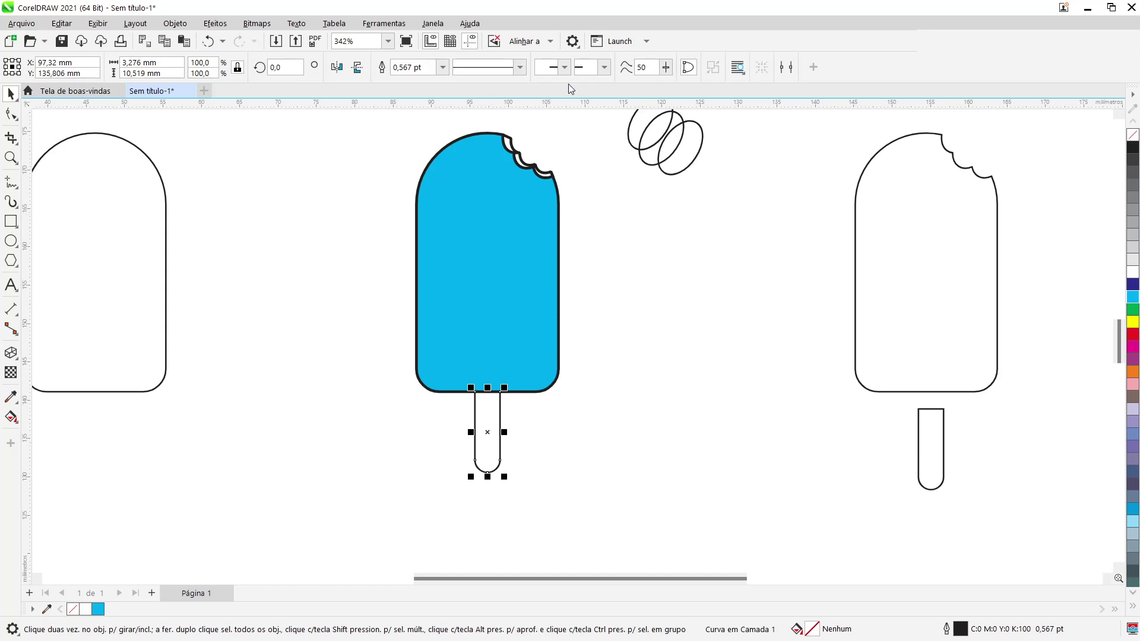
pyautogui.click(443, 67)
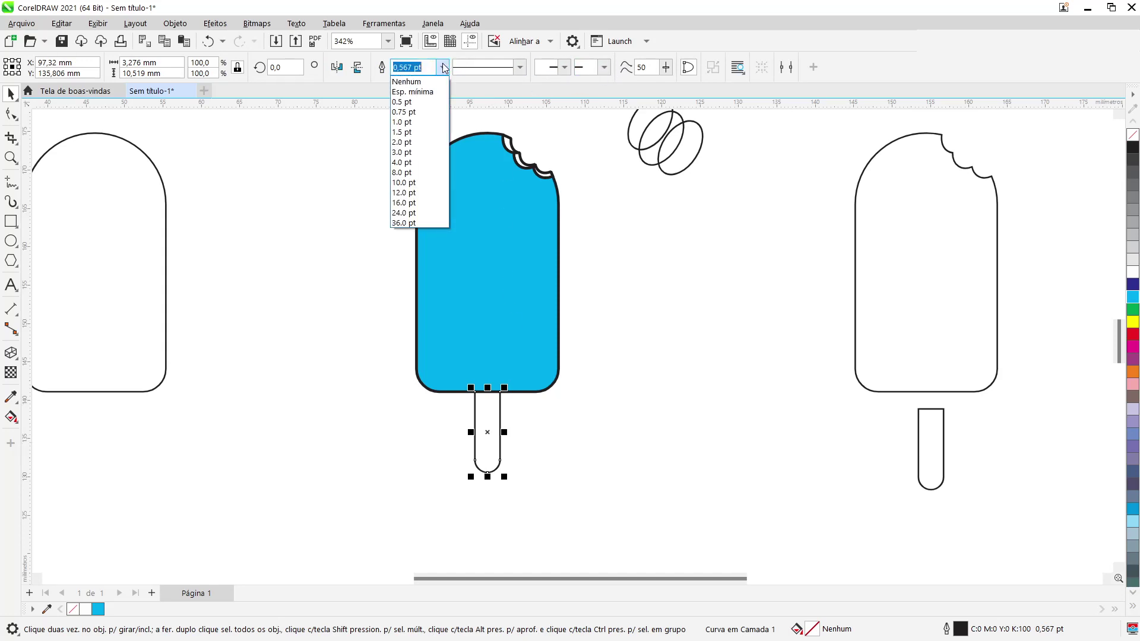
pyautogui.click(425, 123)
pyautogui.click(665, 339)
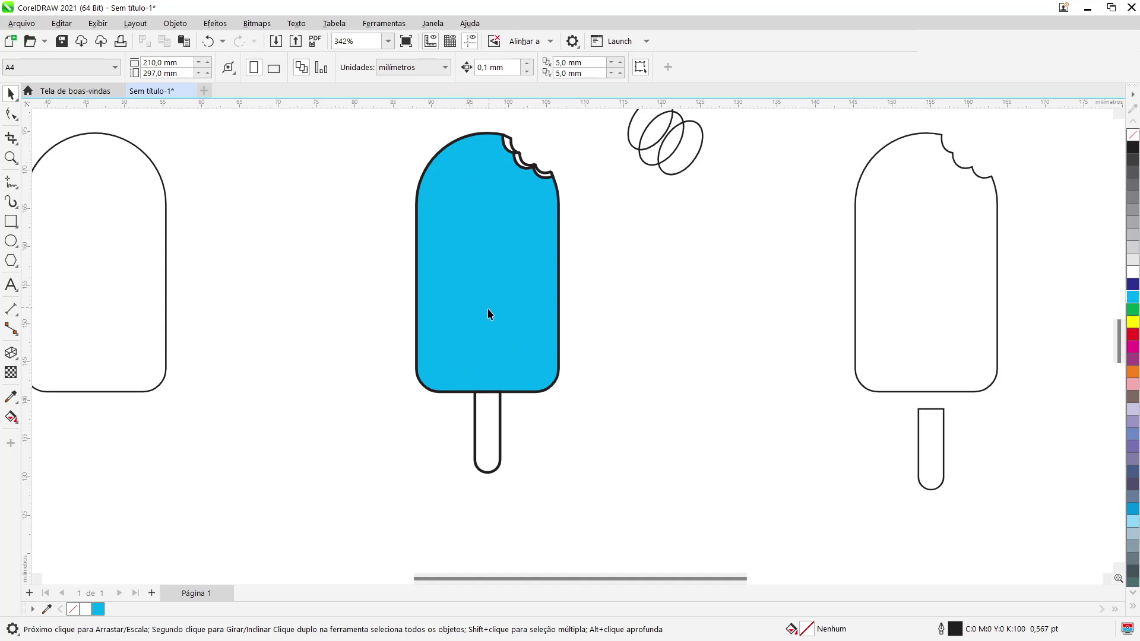
# Apply a one-step inside Contour to the cyan popsicle body with an offset of 0.54 mm
pyautogui.click(501, 326)
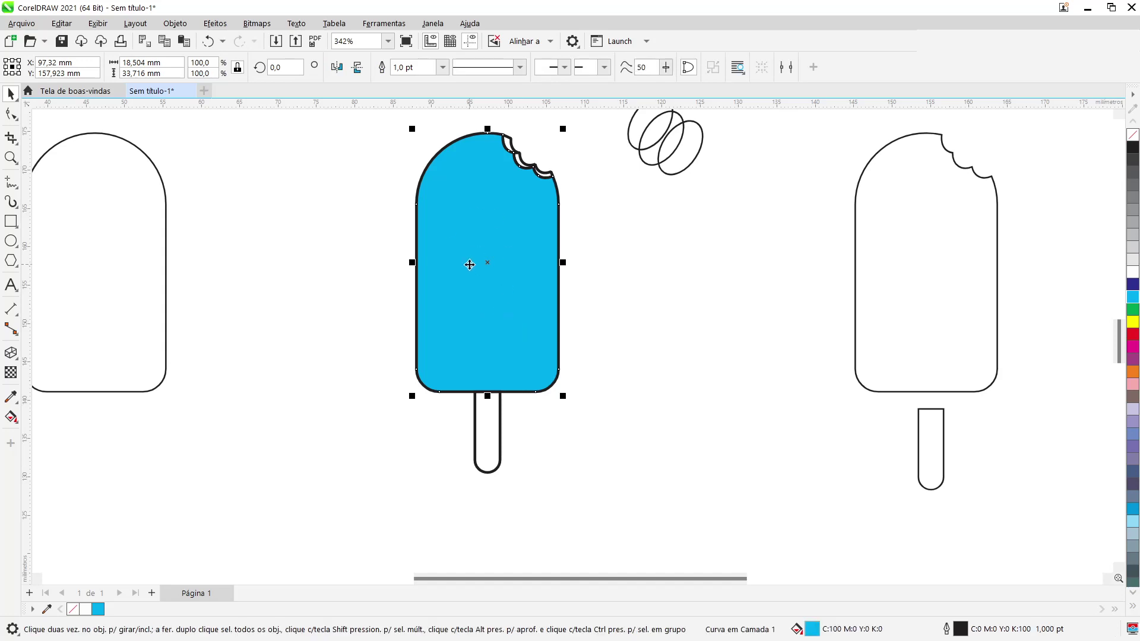
pyautogui.click(15, 359)
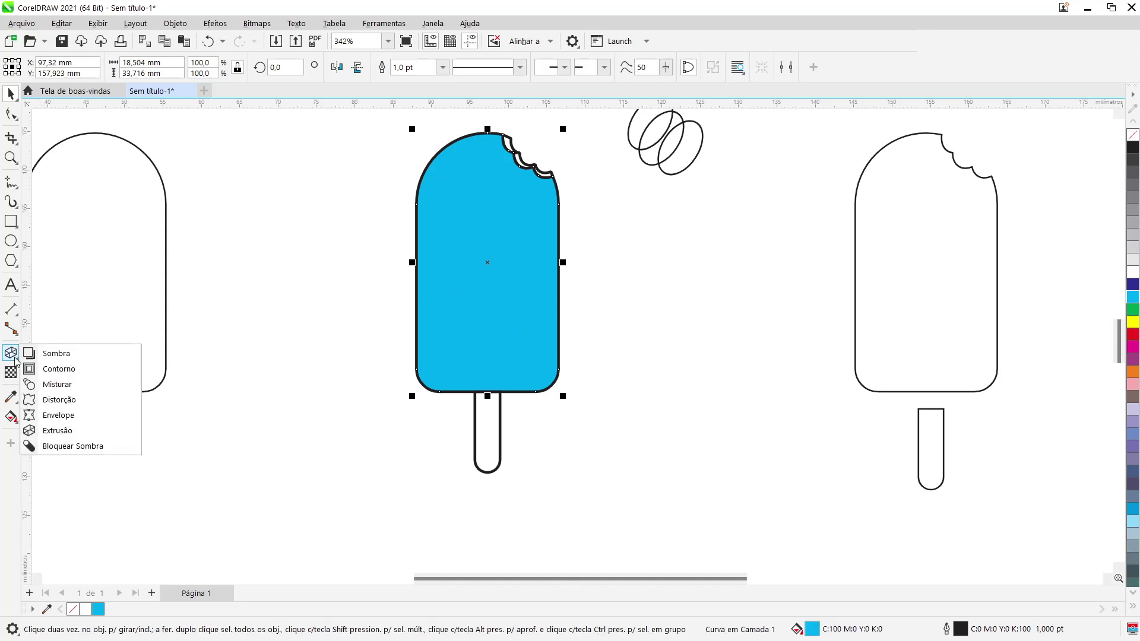
pyautogui.click(59, 369)
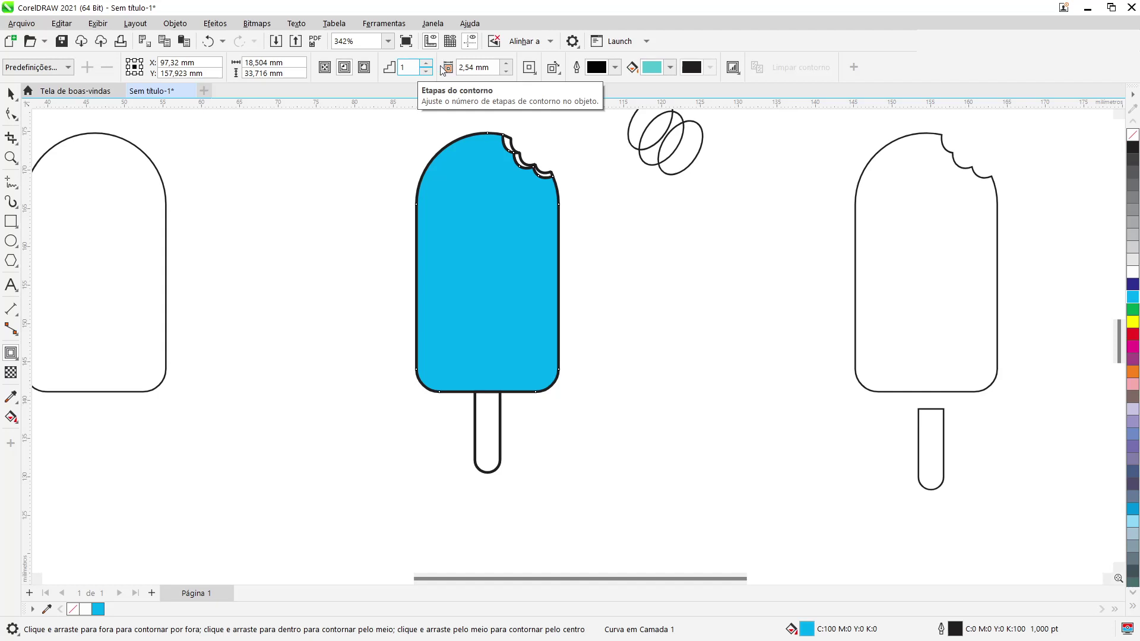
pyautogui.click(506, 65)
pyautogui.click(505, 73)
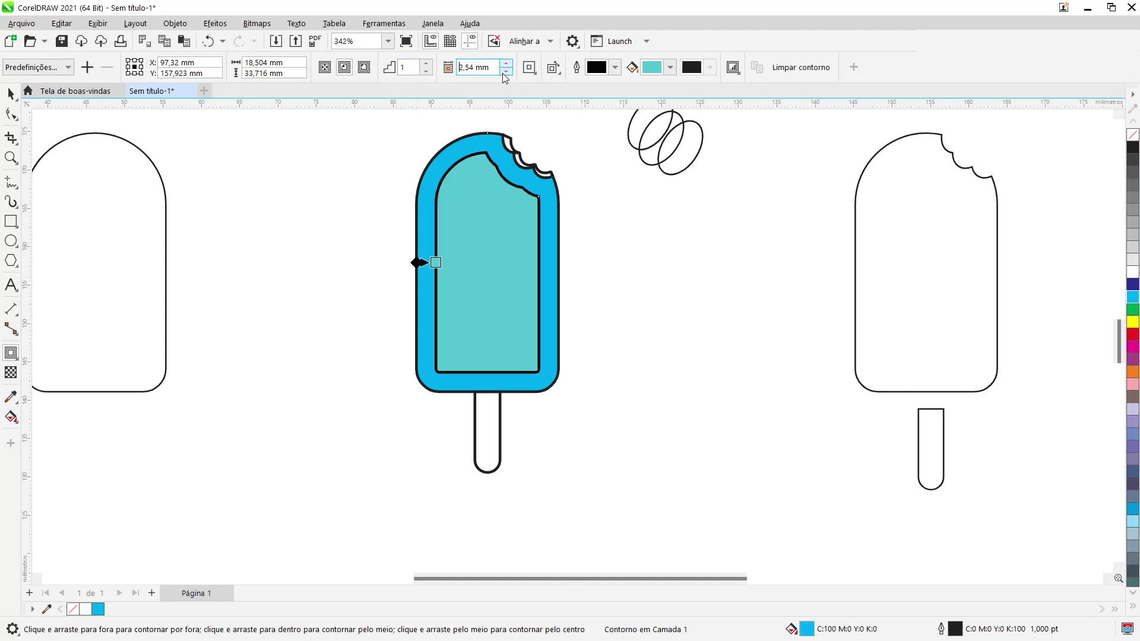
pyautogui.click(506, 73)
pyautogui.click(506, 72)
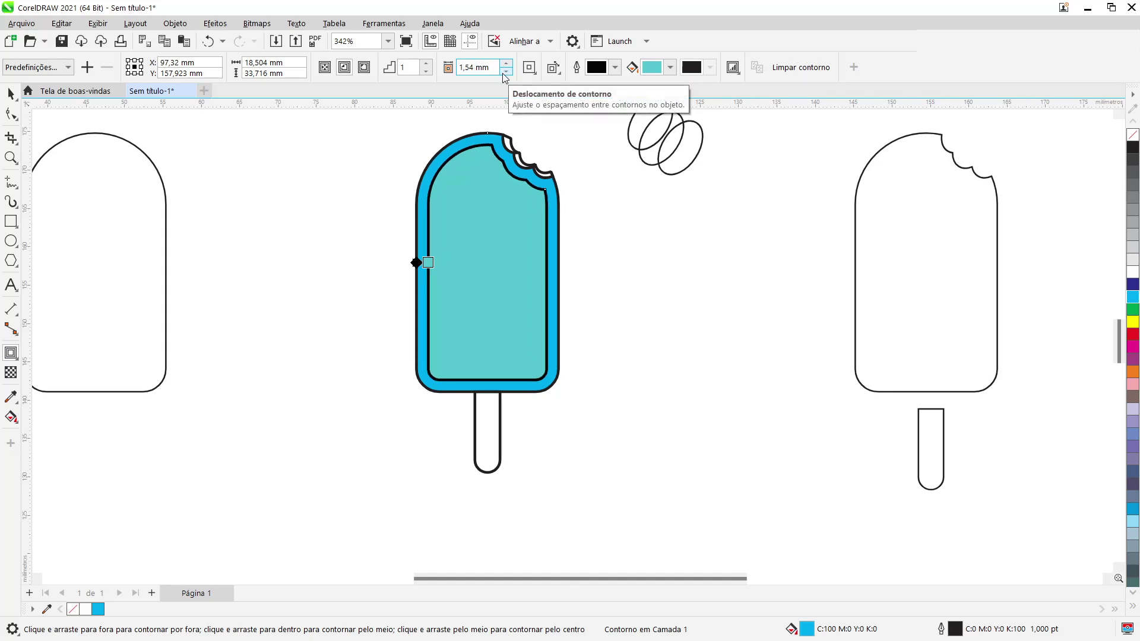
pyautogui.click(504, 74)
pyautogui.click(505, 72)
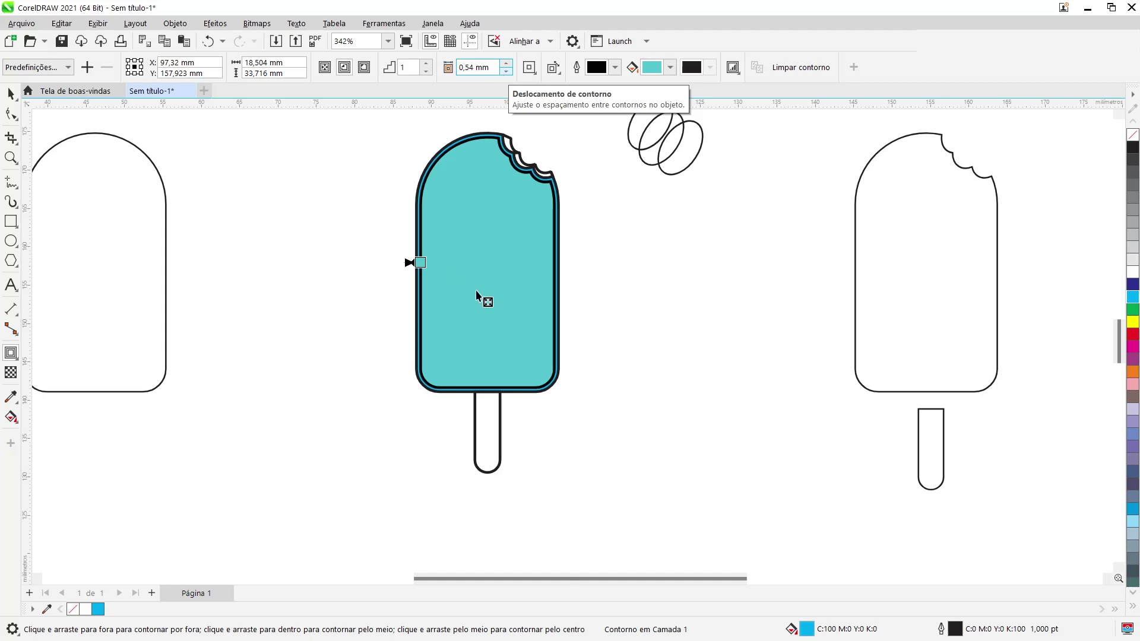
# Break the contour apart from the popsicle body and remove the outline of the inner shape
pyautogui.click(10, 93)
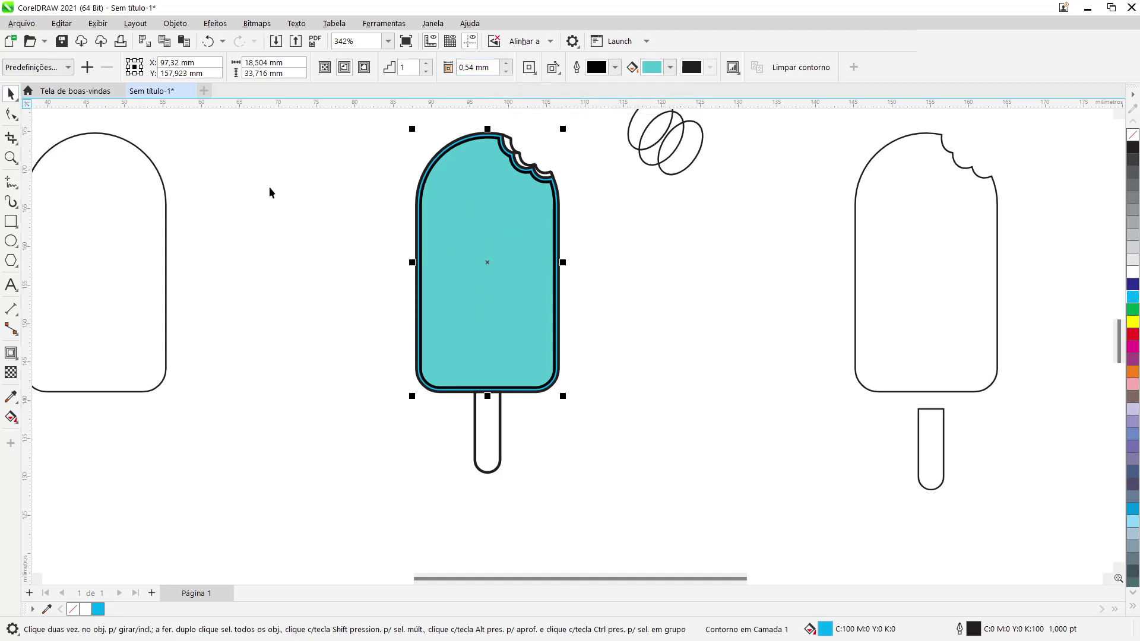
pyautogui.rightClick(483, 243)
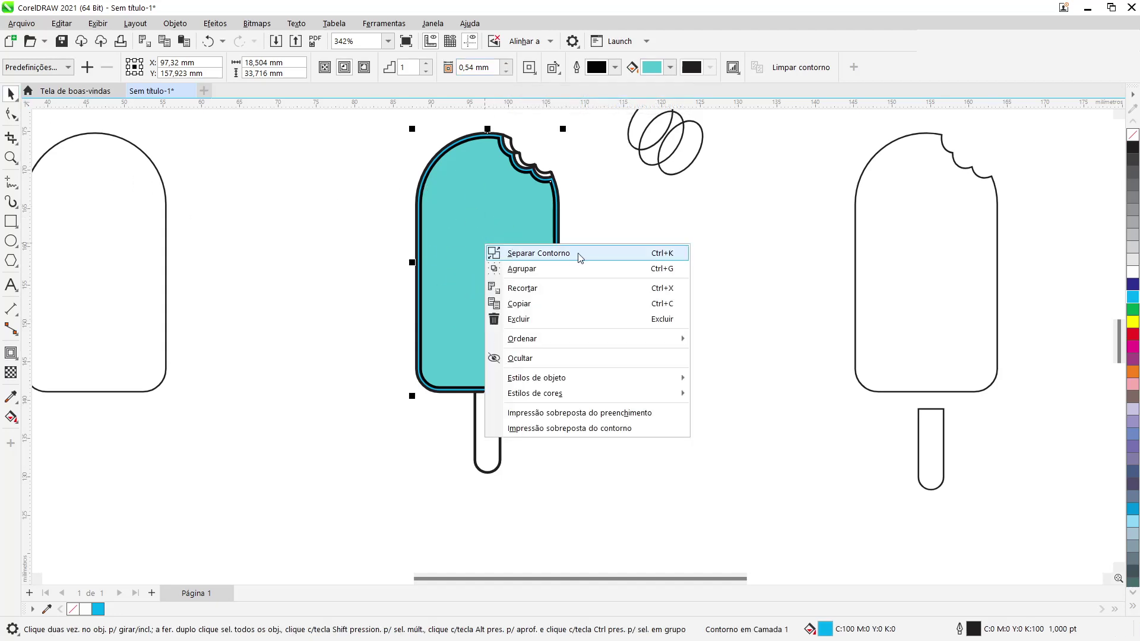
pyautogui.click(666, 256)
pyautogui.click(663, 257)
pyautogui.click(502, 310)
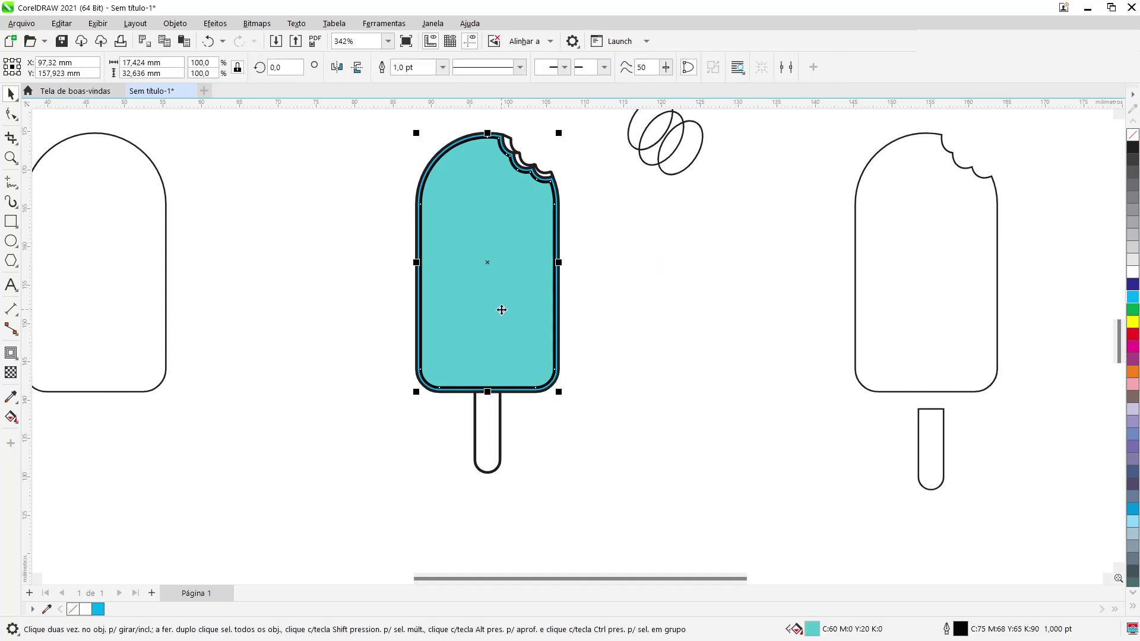
pyautogui.rightClick(74, 610)
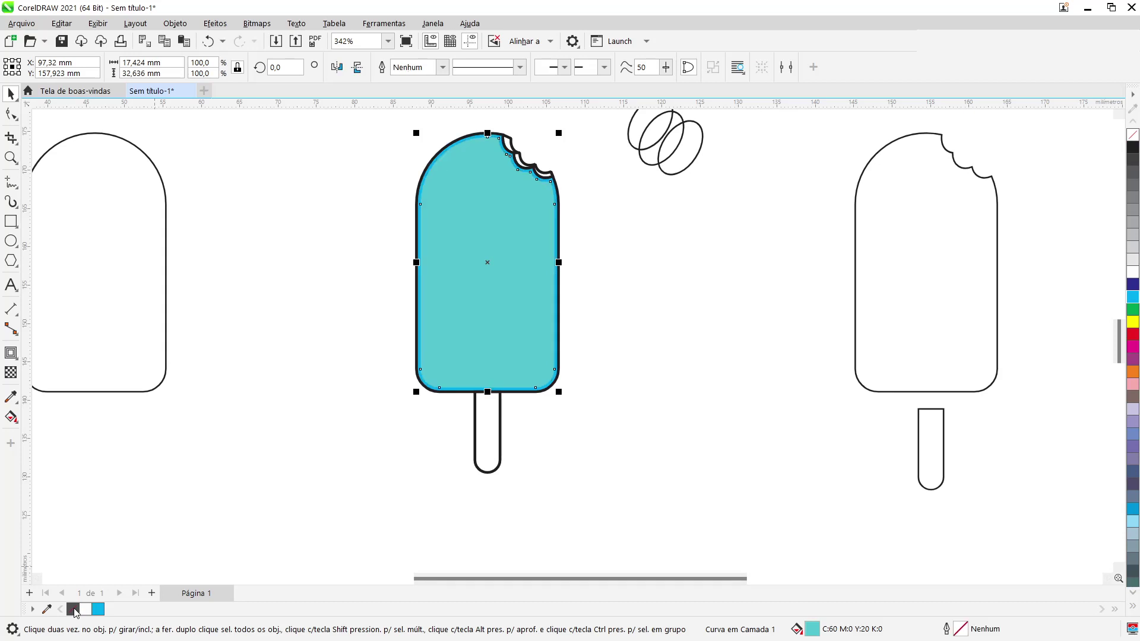
# Move the inner shape aside to check that it is separate from the cyan body, and undo the move
pyautogui.scroll(5, 563, 389)
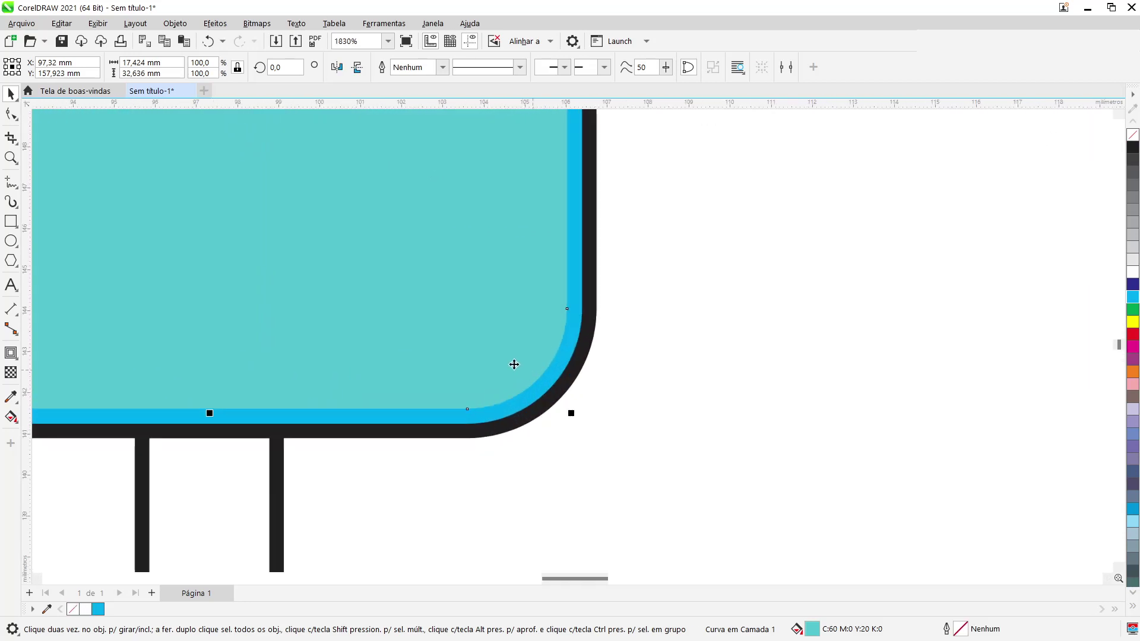
pyautogui.moveTo(514, 364); pyautogui.dragTo(798, 306)
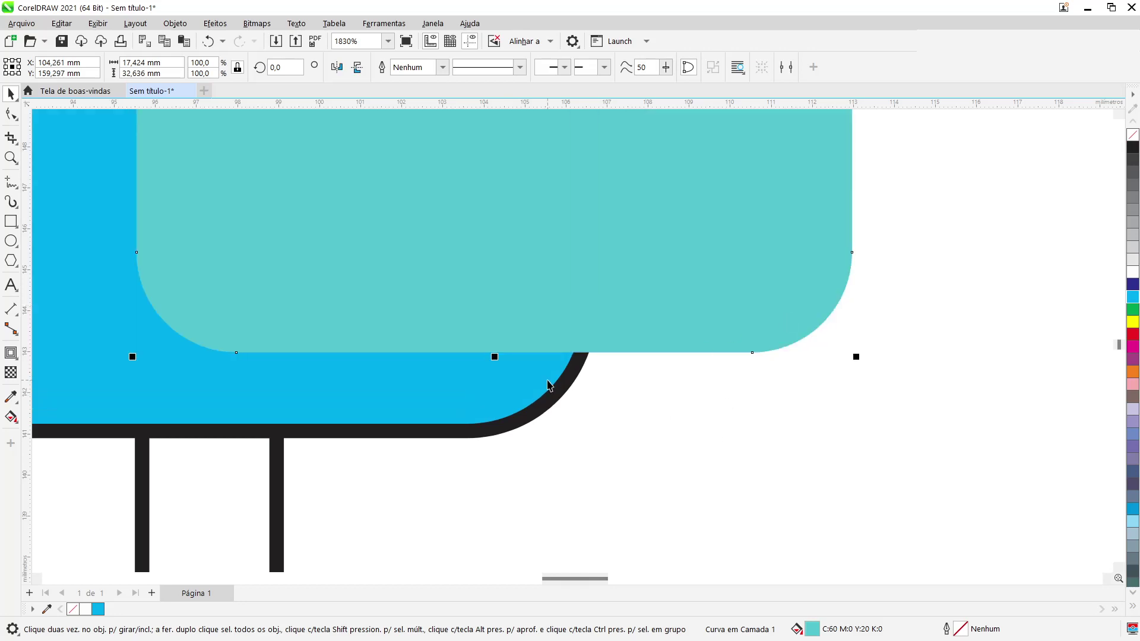
pyautogui.press('F4')
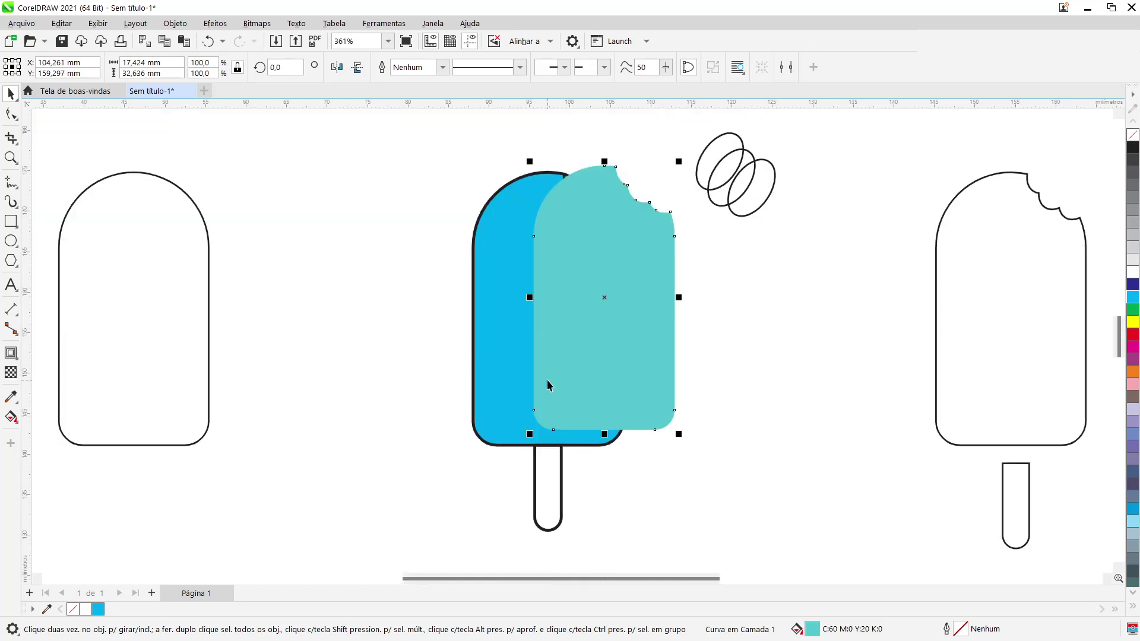
pyautogui.hotkey('ctrl', 'z')
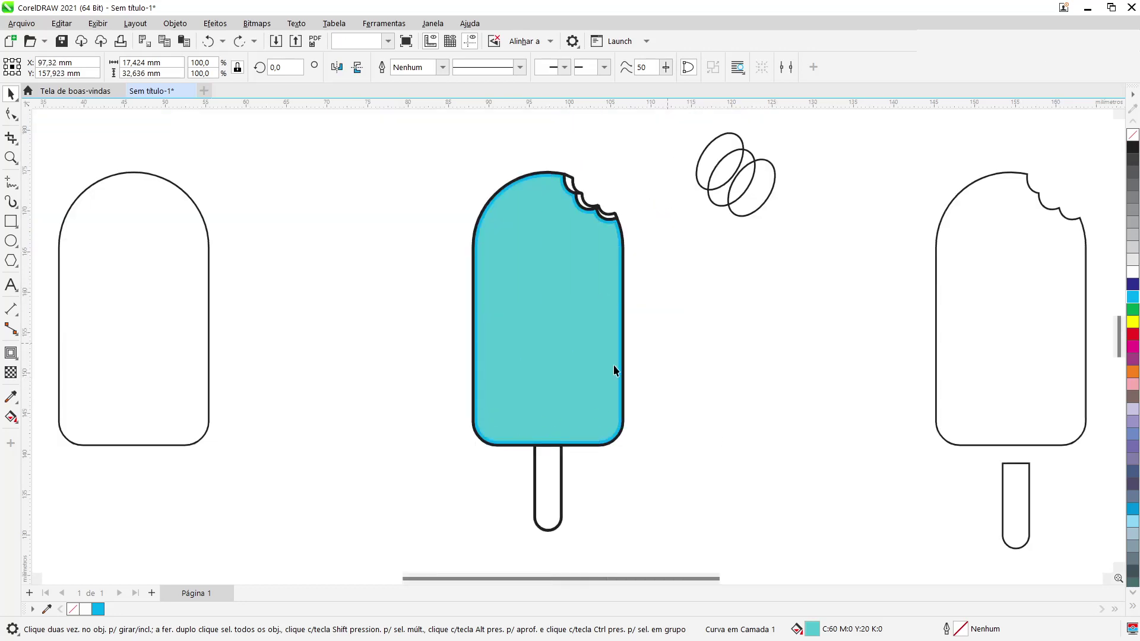
pyautogui.press('Escape')
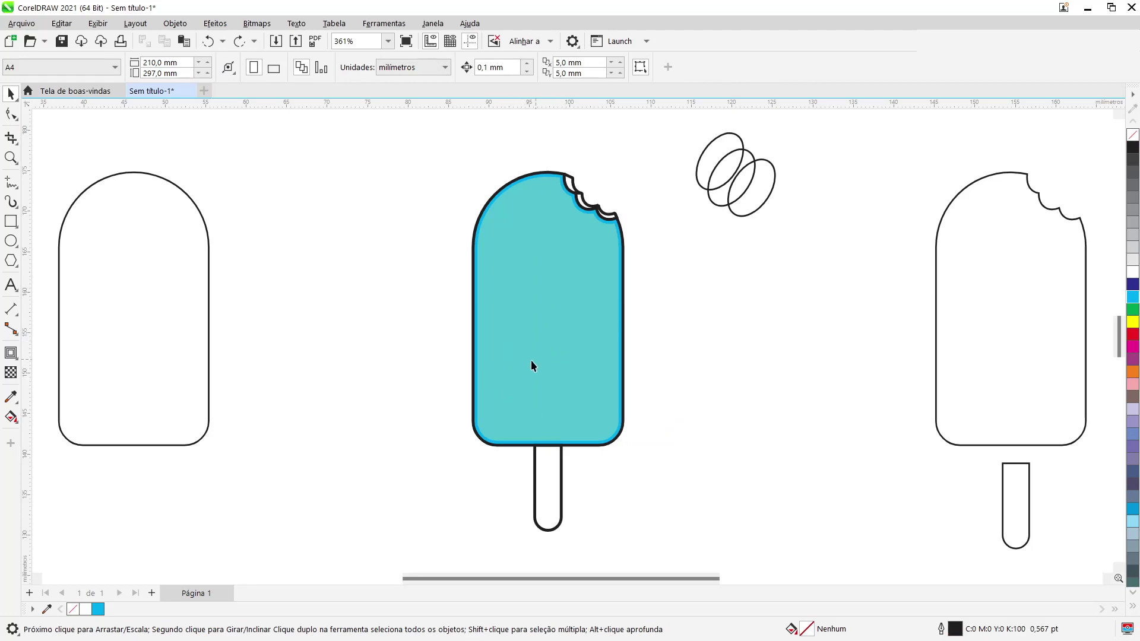
# Fill the inner shape with red and place a duplicate between the popsicle and the unfilled bitten outline
pyautogui.click(530, 323)
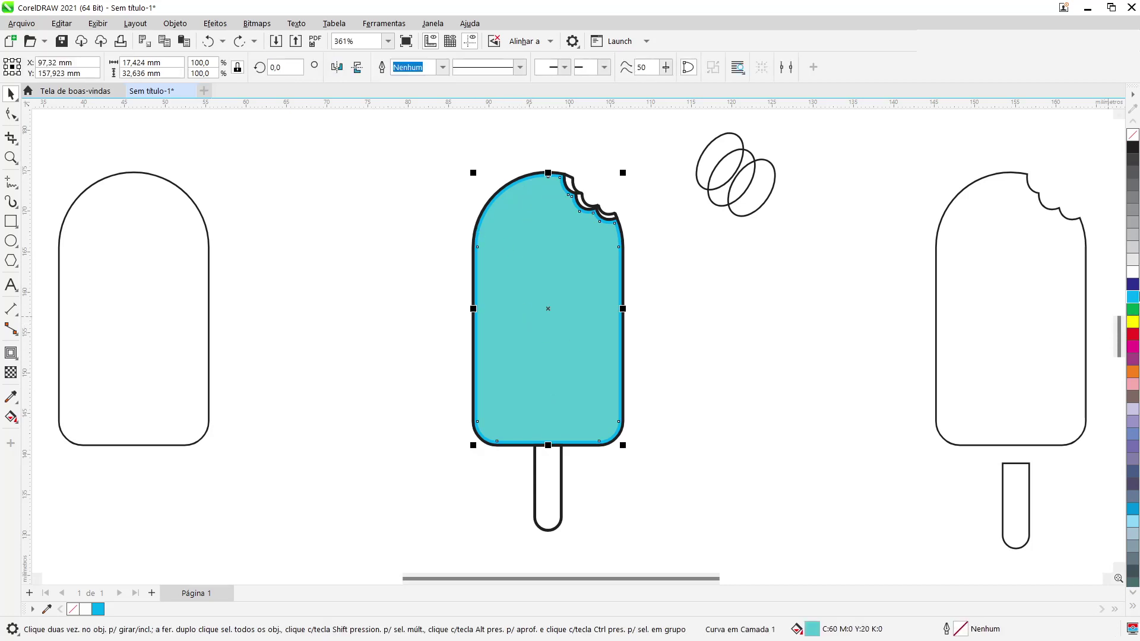
pyautogui.click(1132, 336)
pyautogui.click(597, 468)
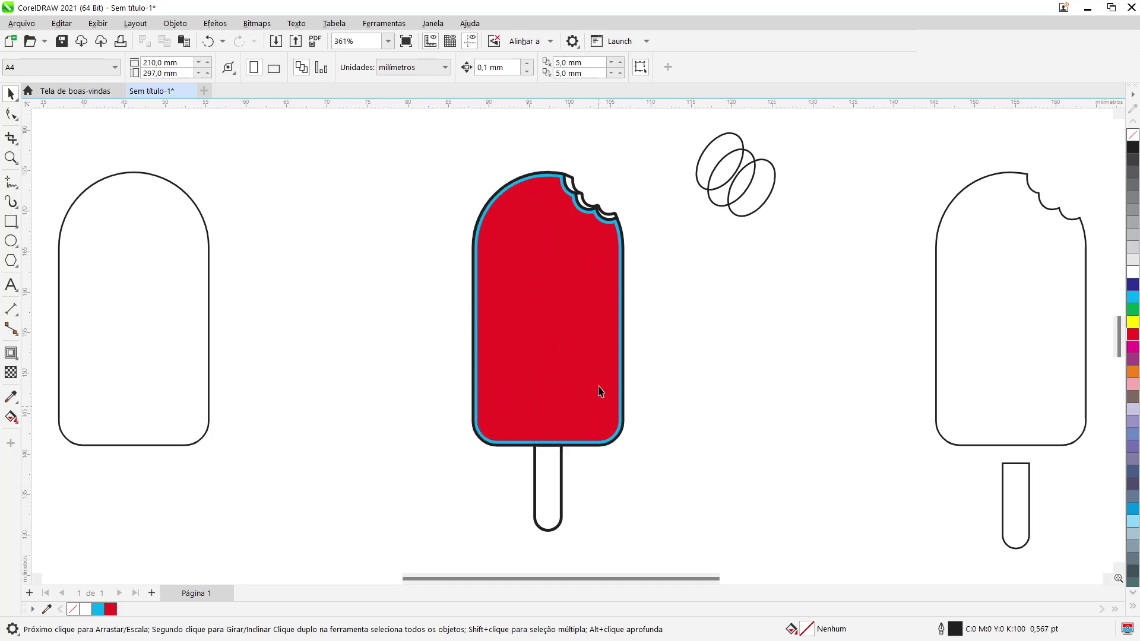
pyautogui.click(533, 276)
pyautogui.moveTo(539, 300); pyautogui.dragTo(783, 364)
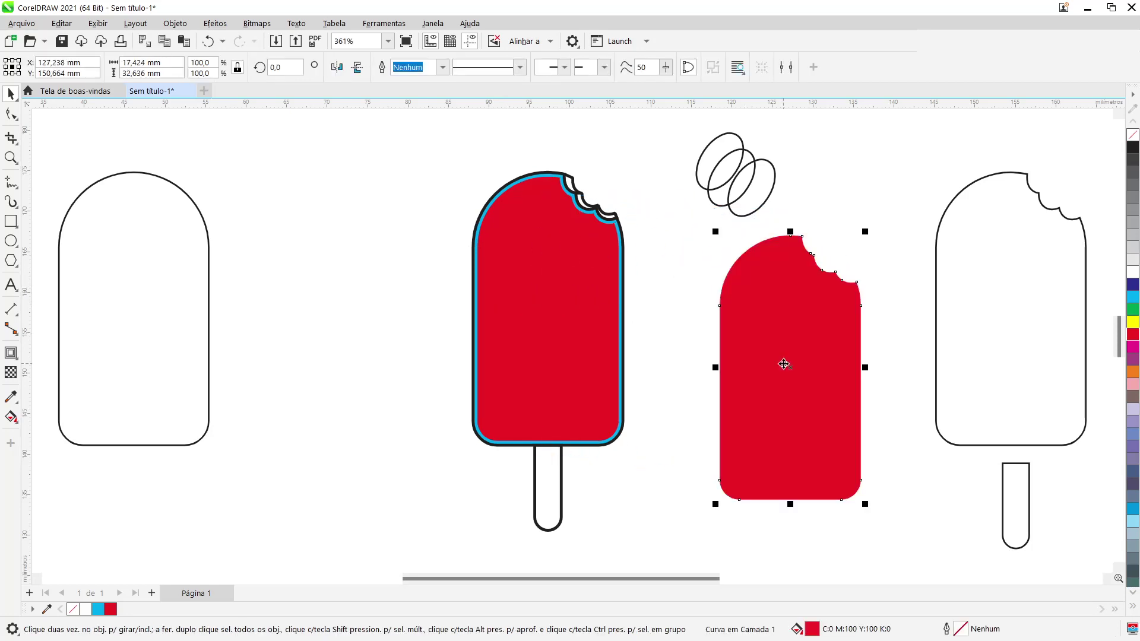
# Enlarge the red shape on the popsicle body to about 107 %, anchored at its upper-left corner
pyautogui.click(550, 333)
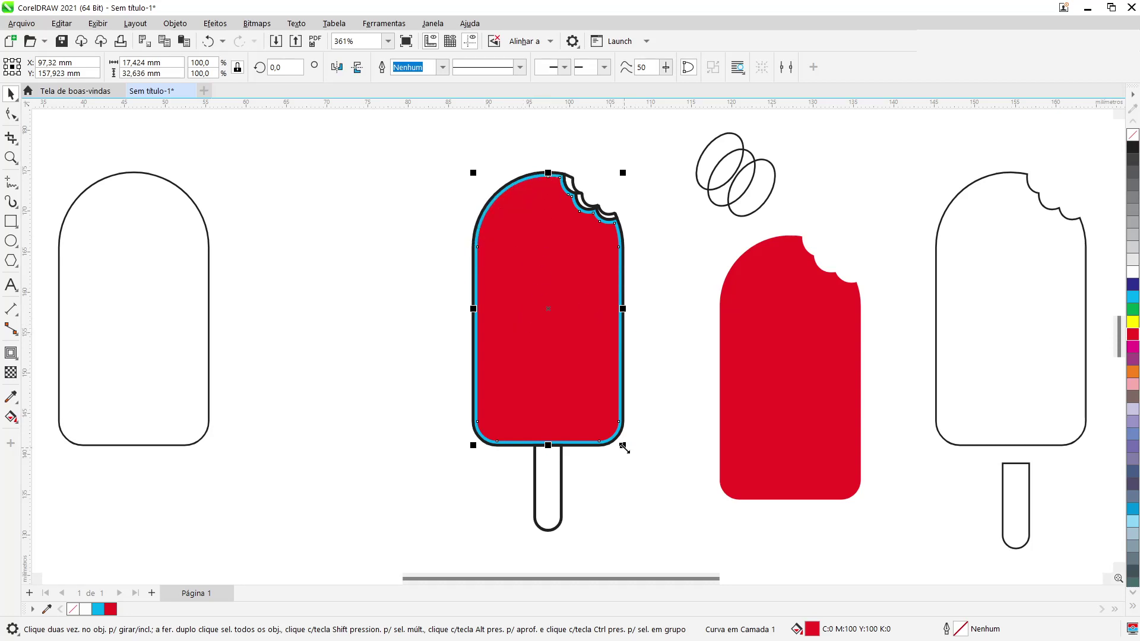
pyautogui.moveTo(624, 448); pyautogui.dragTo(640, 467)
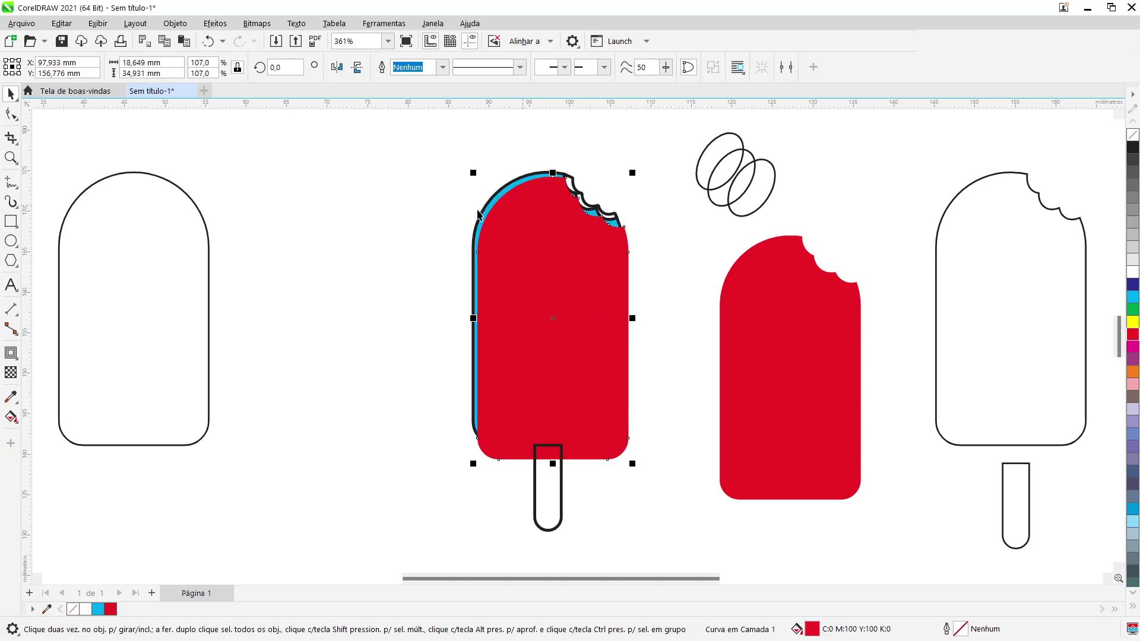
pyautogui.click(642, 229)
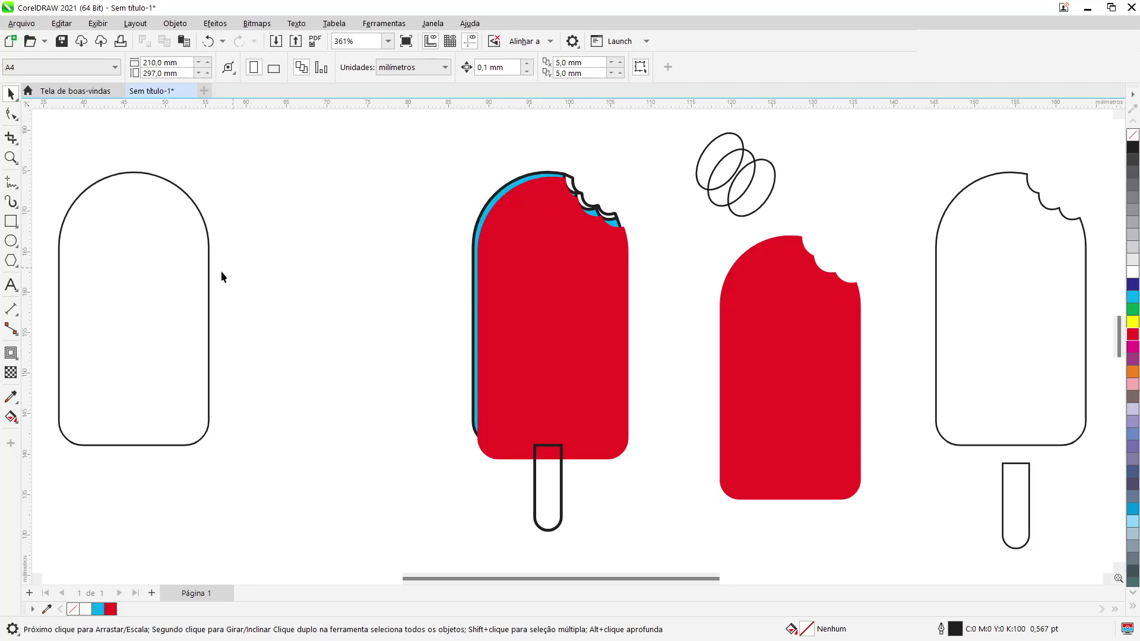
# Use Smart Fill to create a shape from the exposed cyan strip along the popsicle's upper-left edge
pyautogui.click(10, 421)
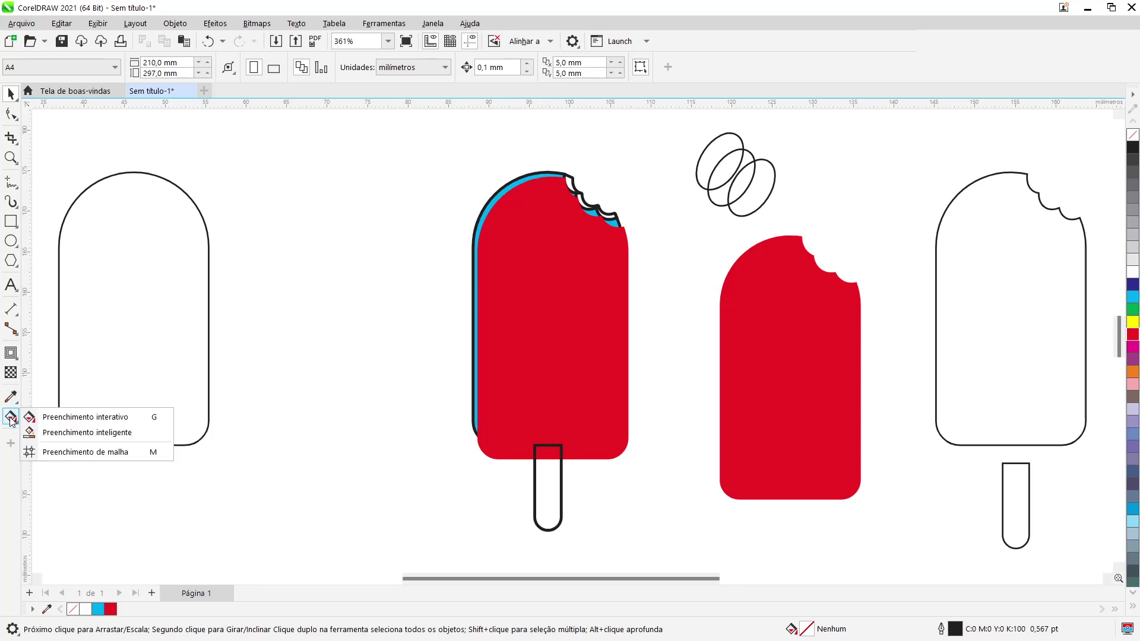
pyautogui.click(46, 435)
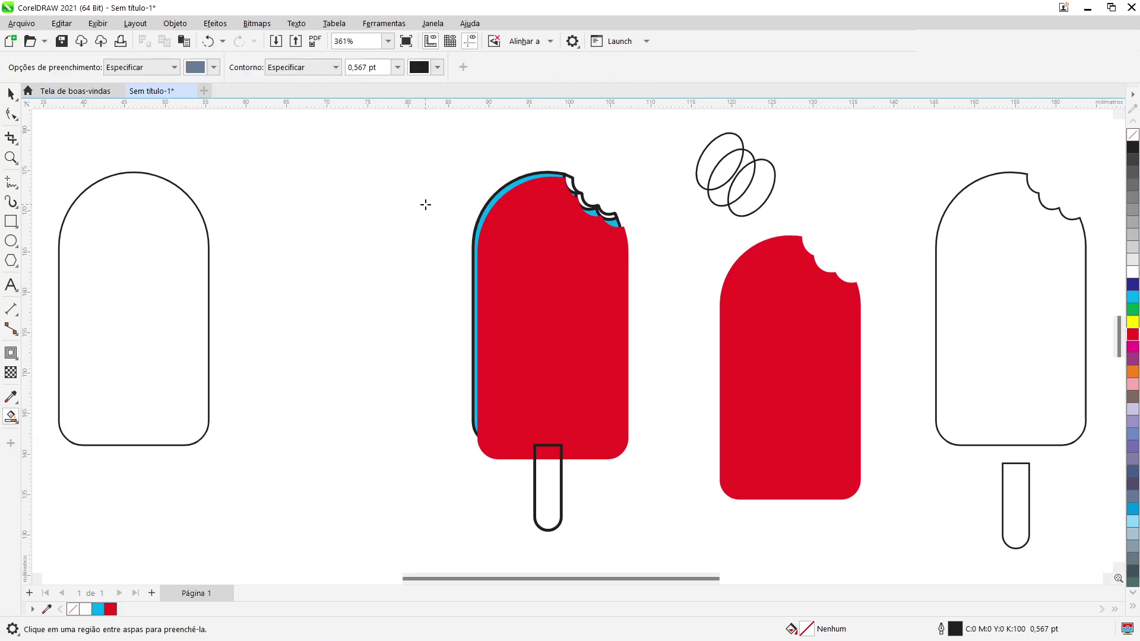
pyautogui.scroll(2, 532, 204)
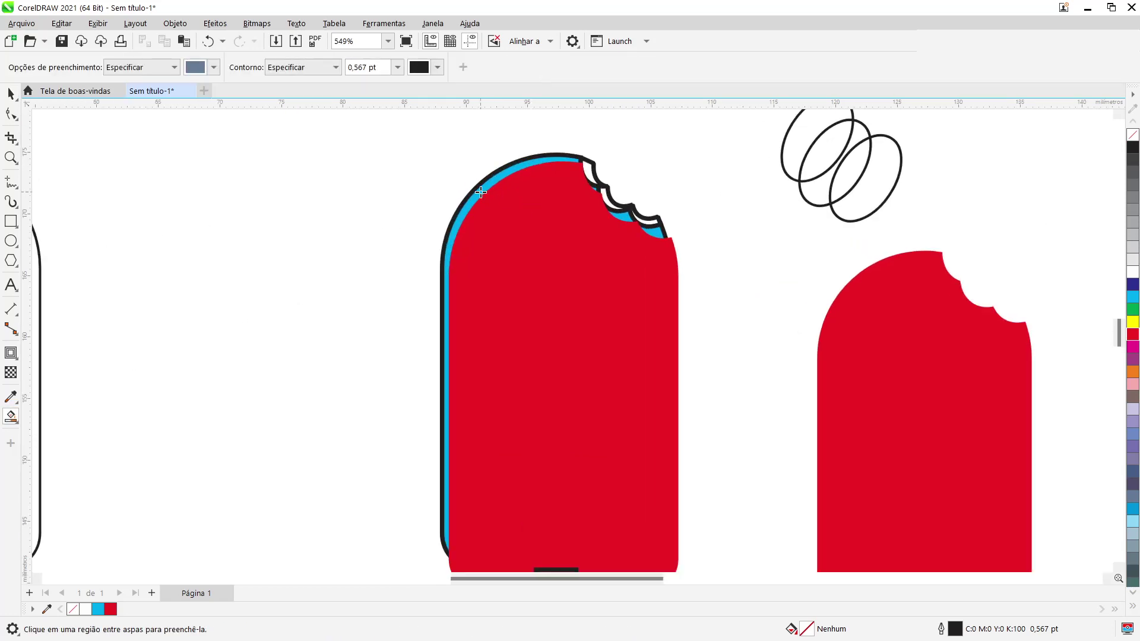
pyautogui.click(480, 191)
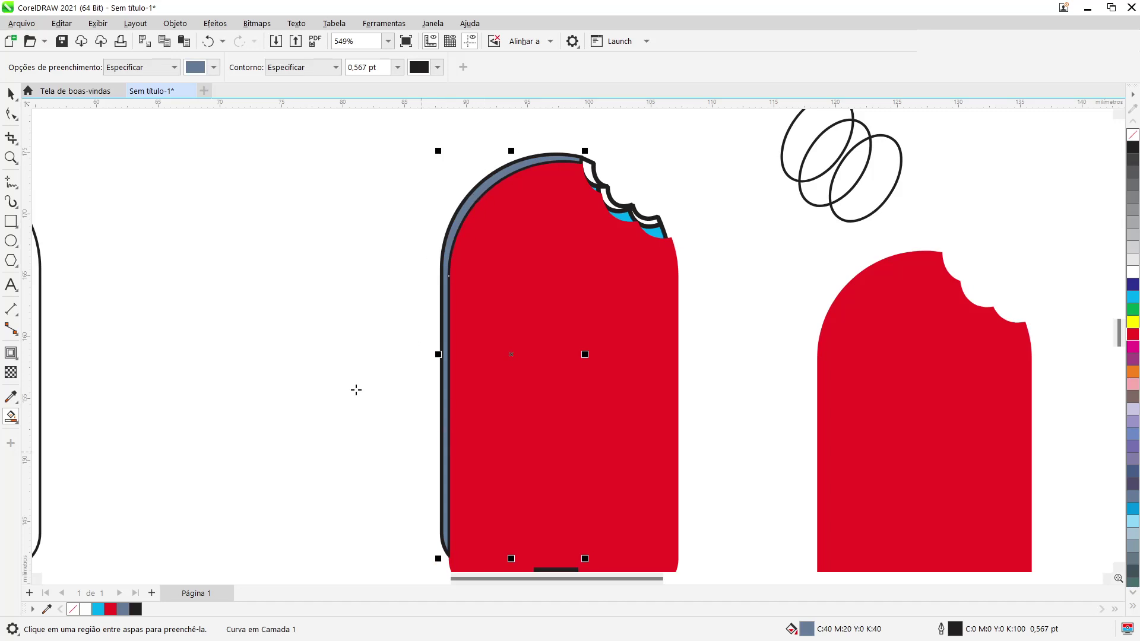
# Delete the two nodes at the lower end of the new strip along the popsicle's left edge
pyautogui.click(10, 113)
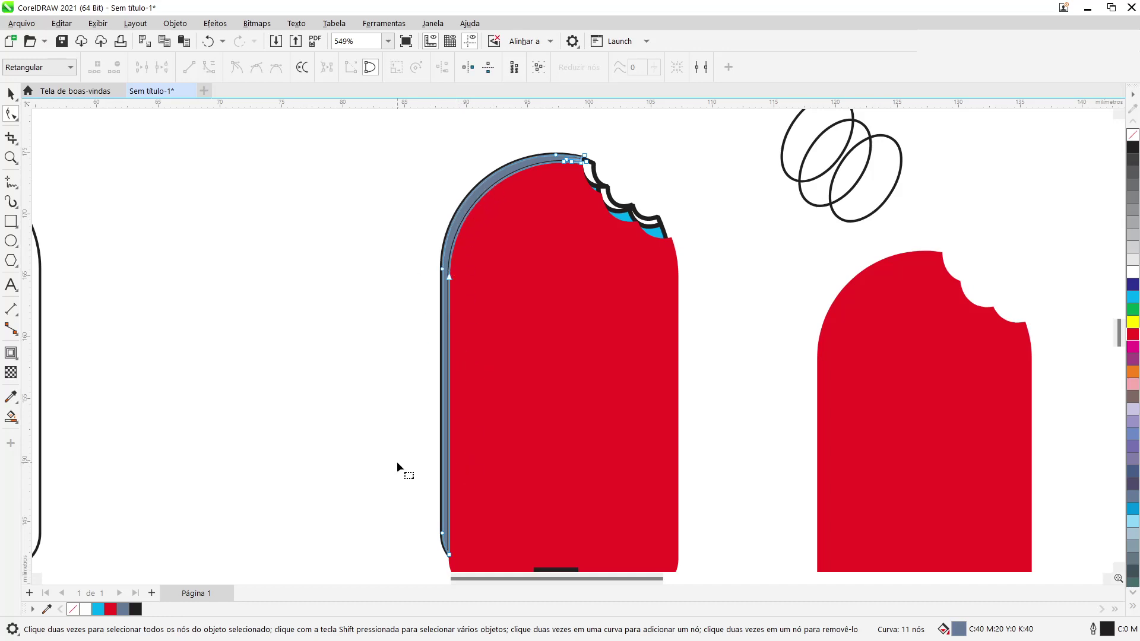
pyautogui.moveTo(397, 463); pyautogui.dragTo(464, 564)
pyautogui.press('Delete')
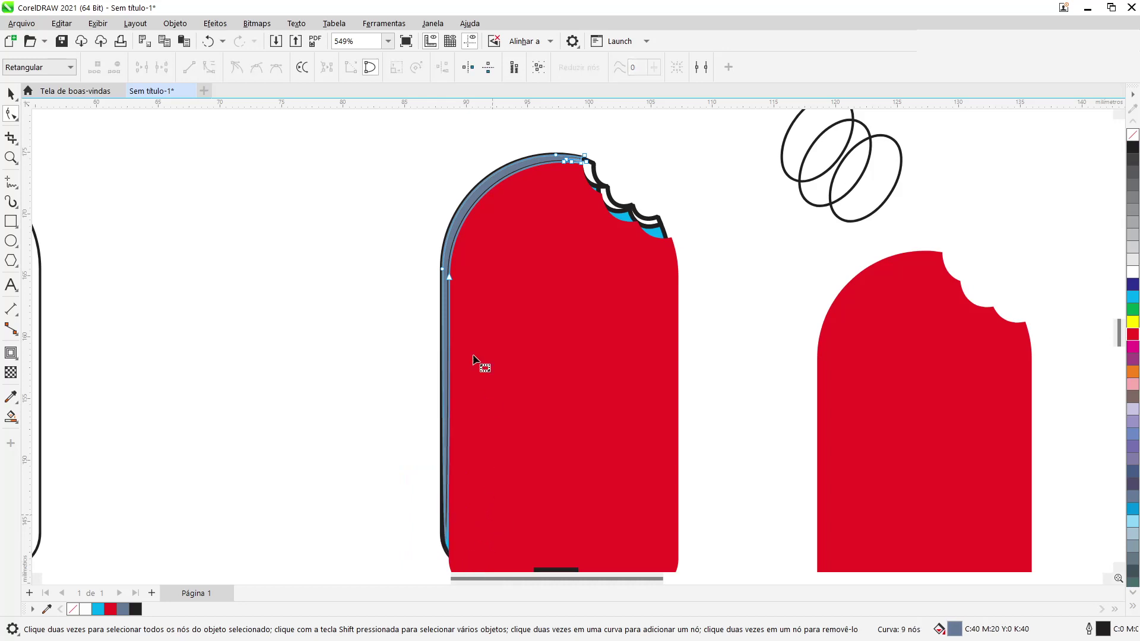
# Fill the strip on the popsicle's left edge with yellow and remove its outline
pyautogui.scroll(3, 448, 467)
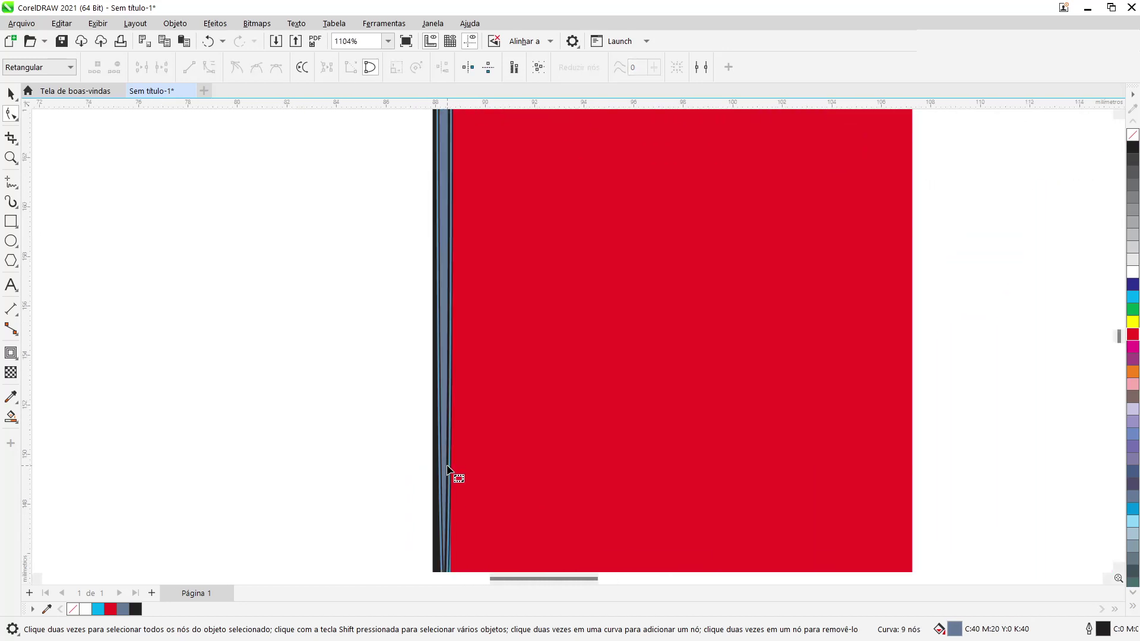
pyautogui.click(449, 469)
pyautogui.scroll(-2, 449, 469)
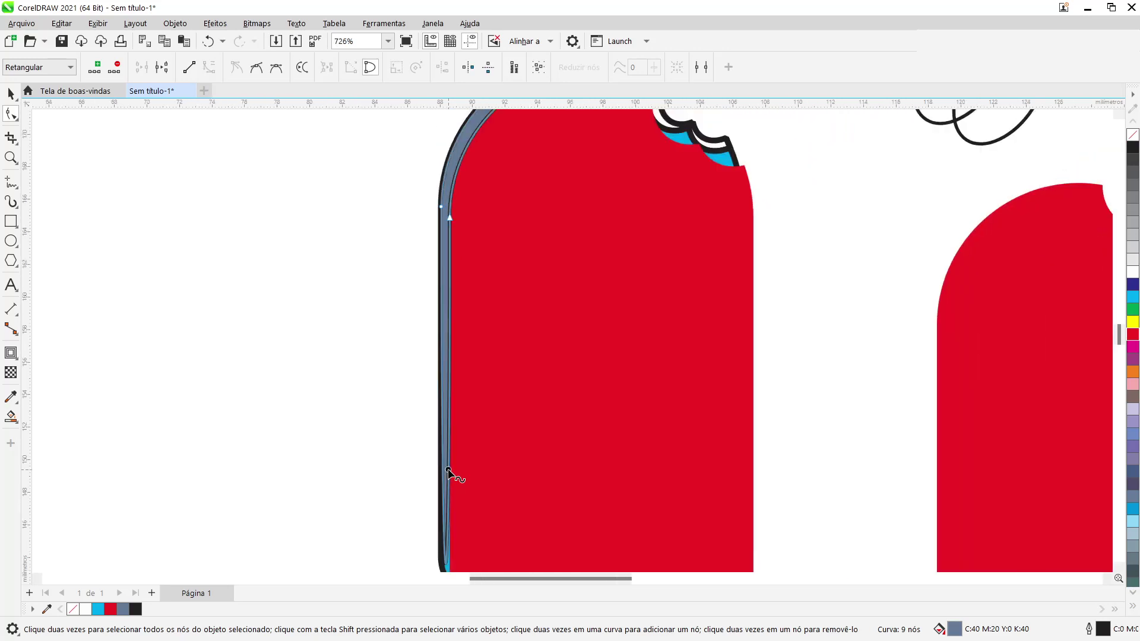
pyautogui.click(1133, 323)
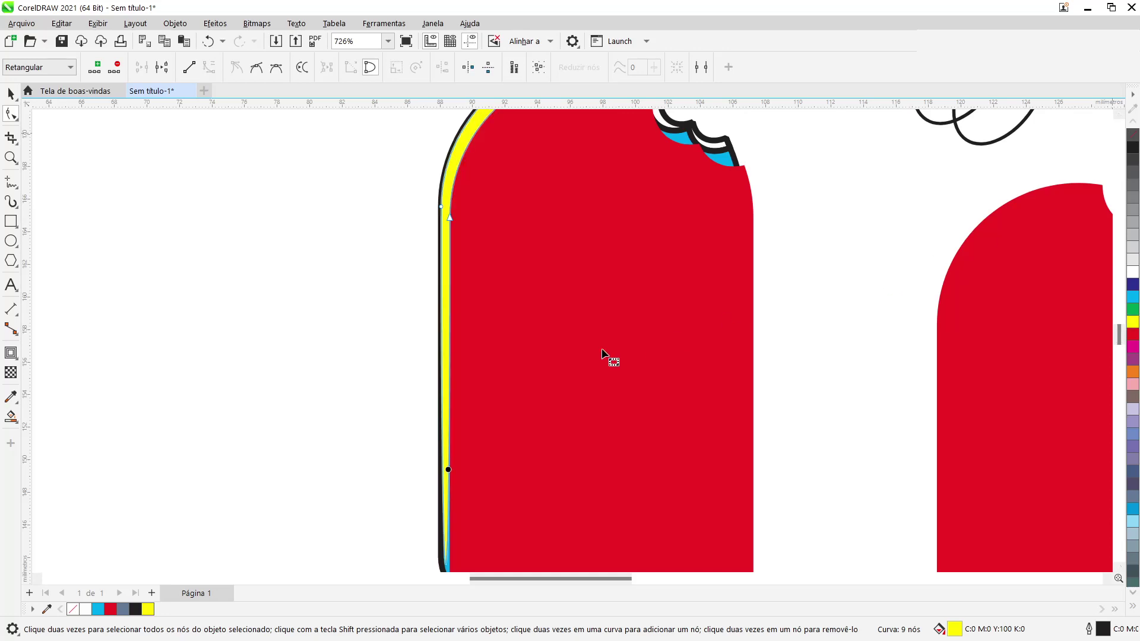
pyautogui.scroll(-2, 531, 392)
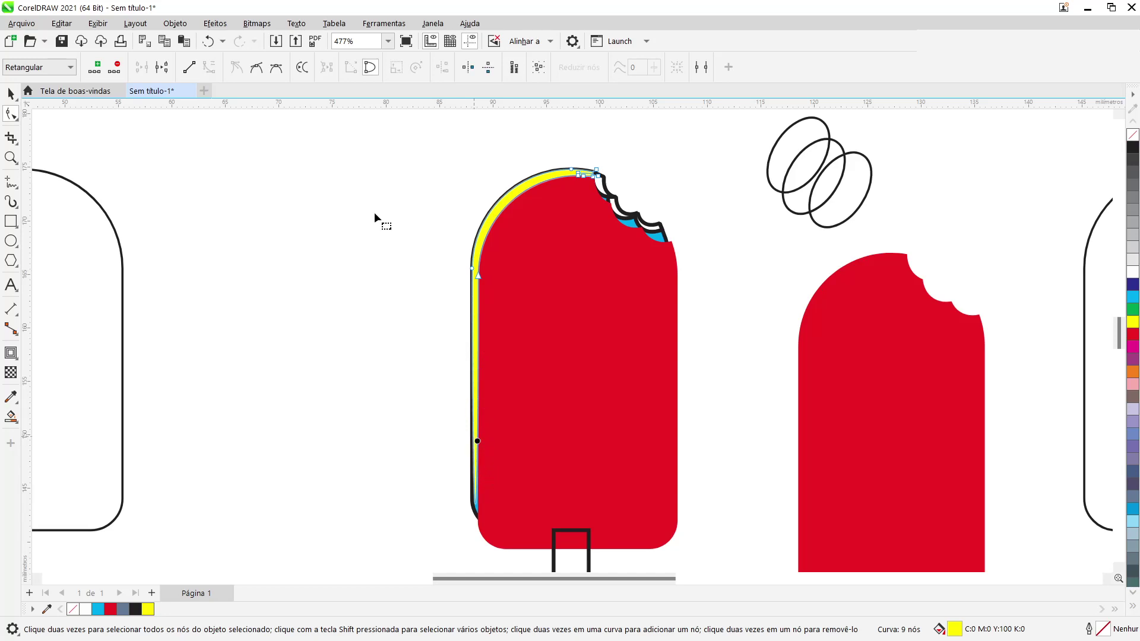
# Make the yellow strip's upper nodes cusp nodes and convert its long lower segment to a straight line, cutting off the lower part
pyautogui.click(190, 67)
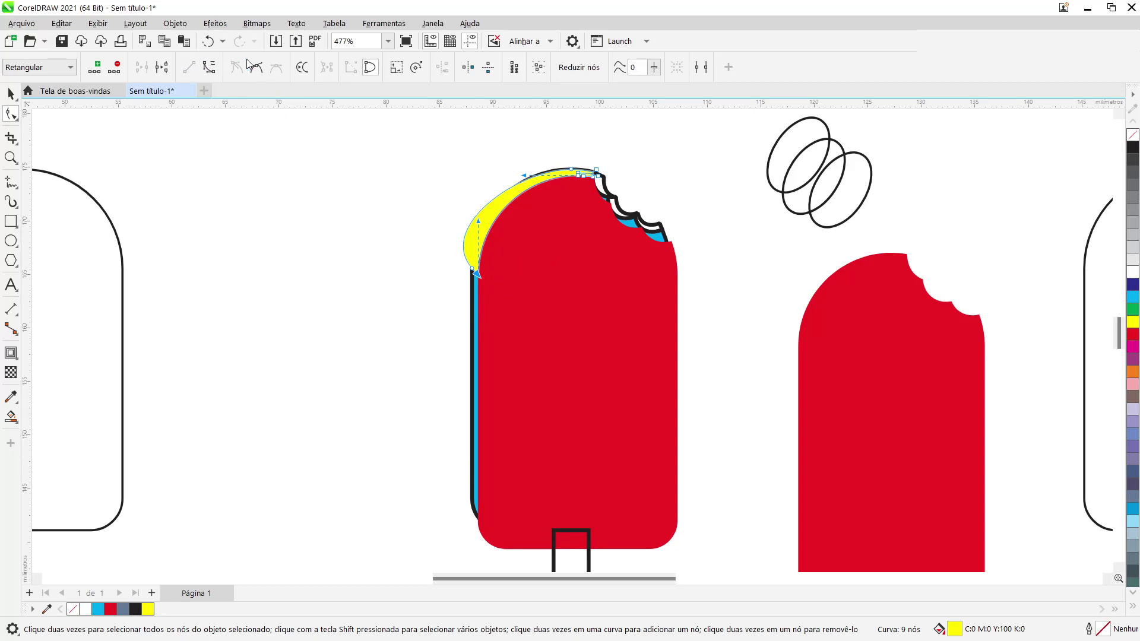
pyautogui.click(208, 41)
pyautogui.moveTo(408, 136); pyautogui.dragTo(622, 303)
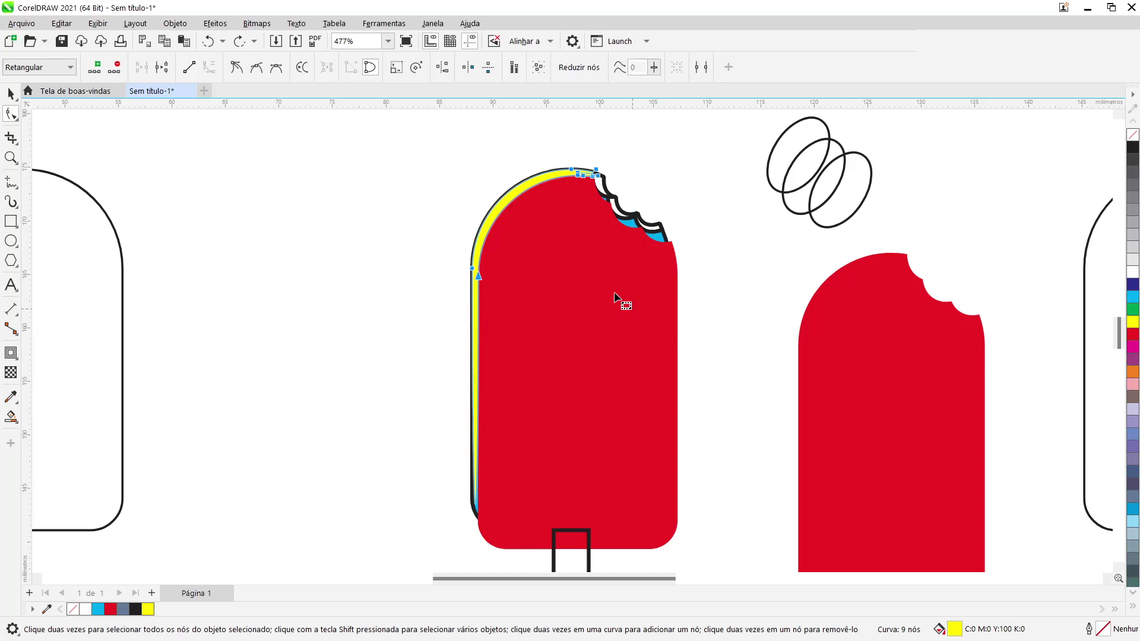
pyautogui.click(237, 67)
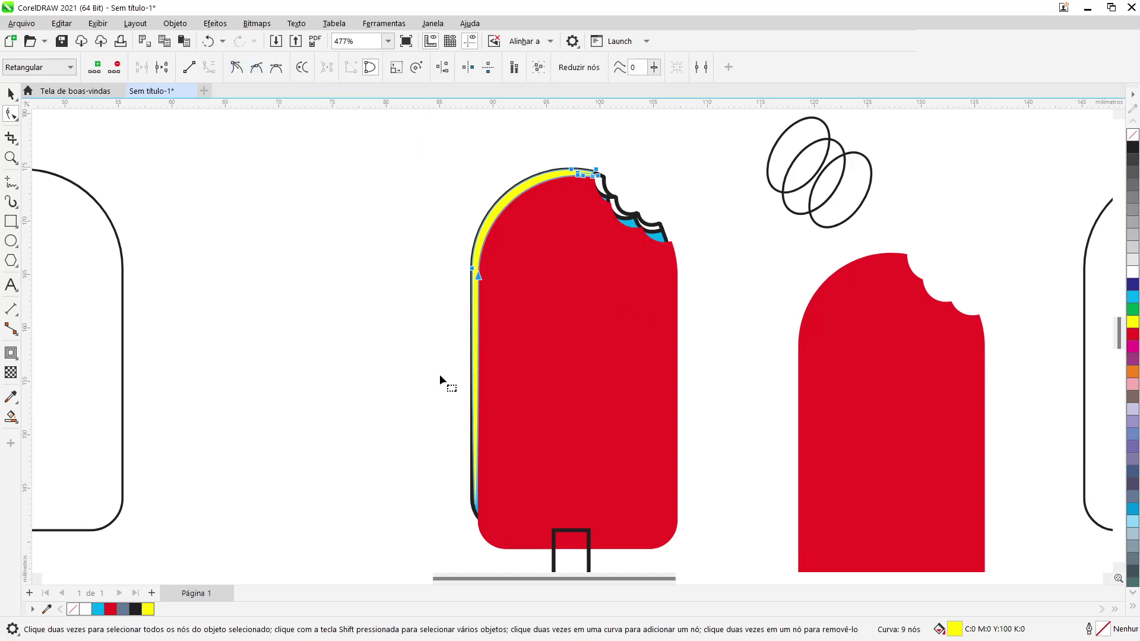
pyautogui.click(477, 455)
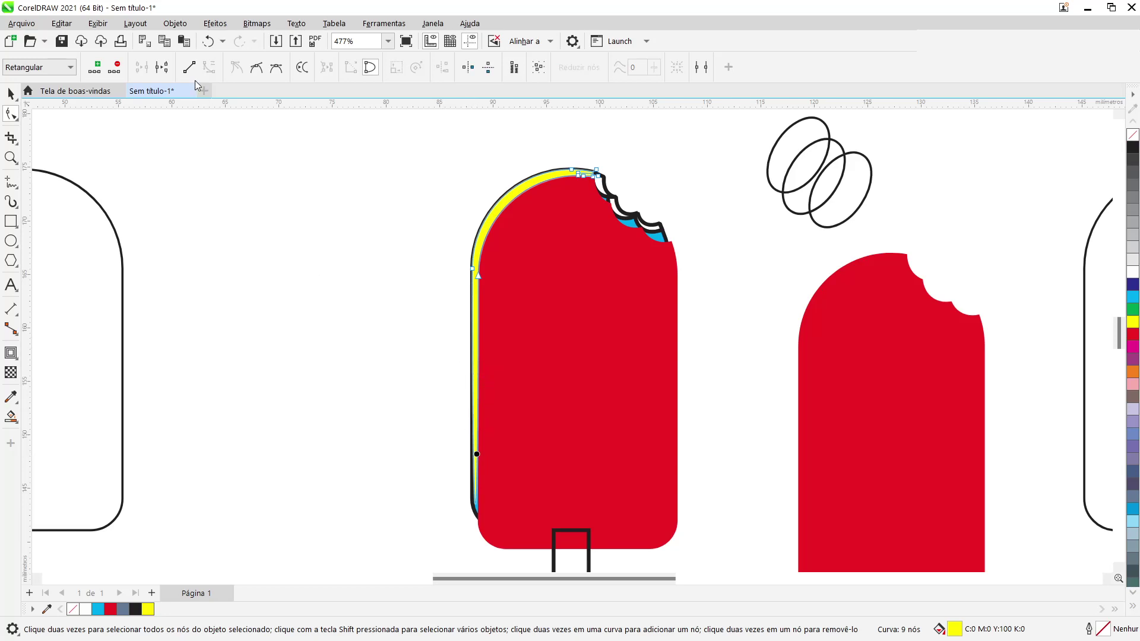
pyautogui.press('Delete')
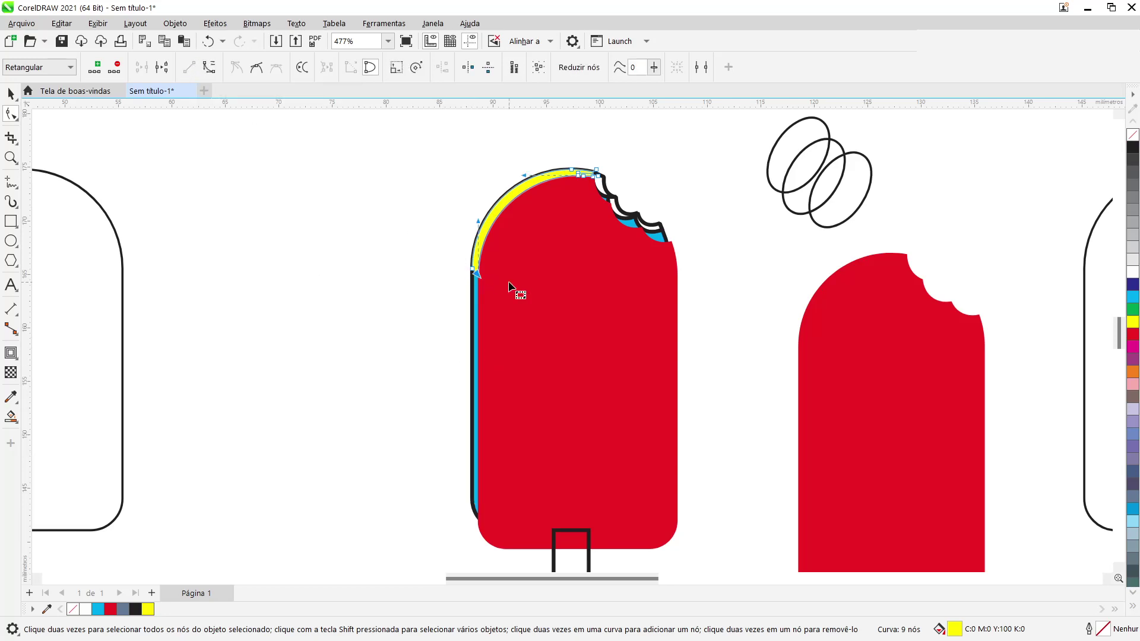
# Move the yellow strip's lower inner node onto the outer one and delete the redundant node, giving a pointed lower end
pyautogui.scroll(5, 512, 288)
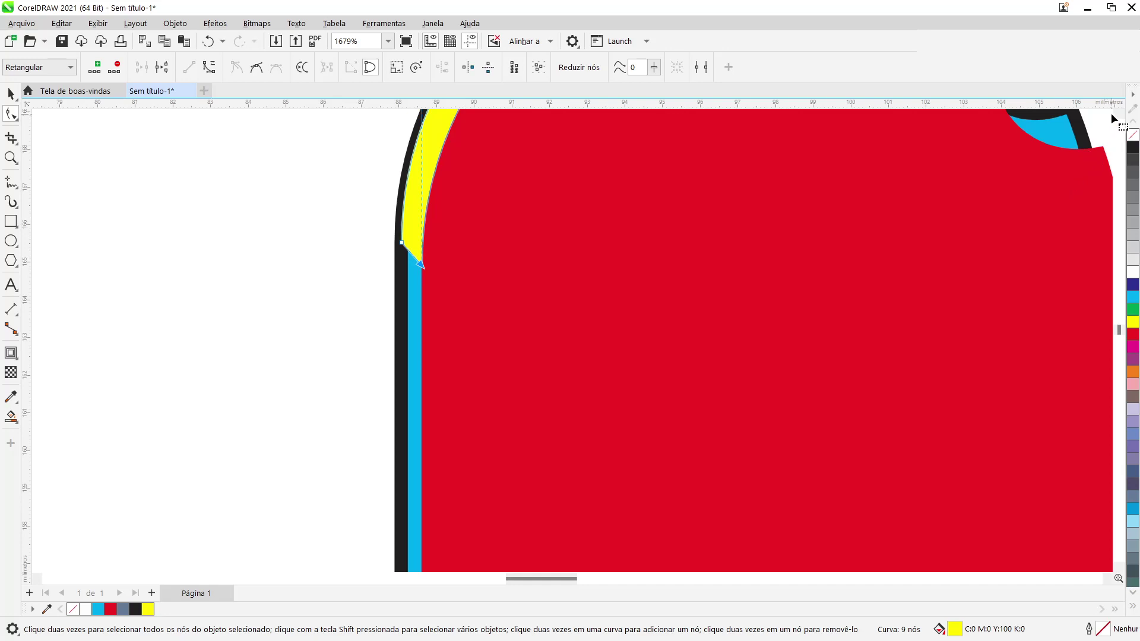
pyautogui.scroll(1, 502, 267)
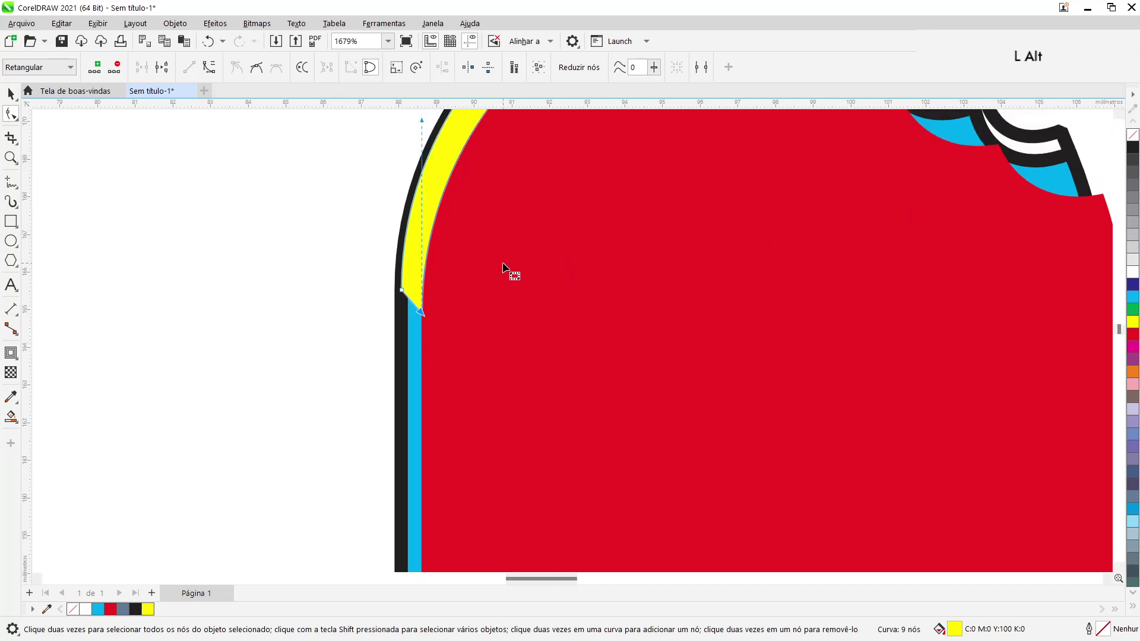
pyautogui.scroll(3, 503, 267)
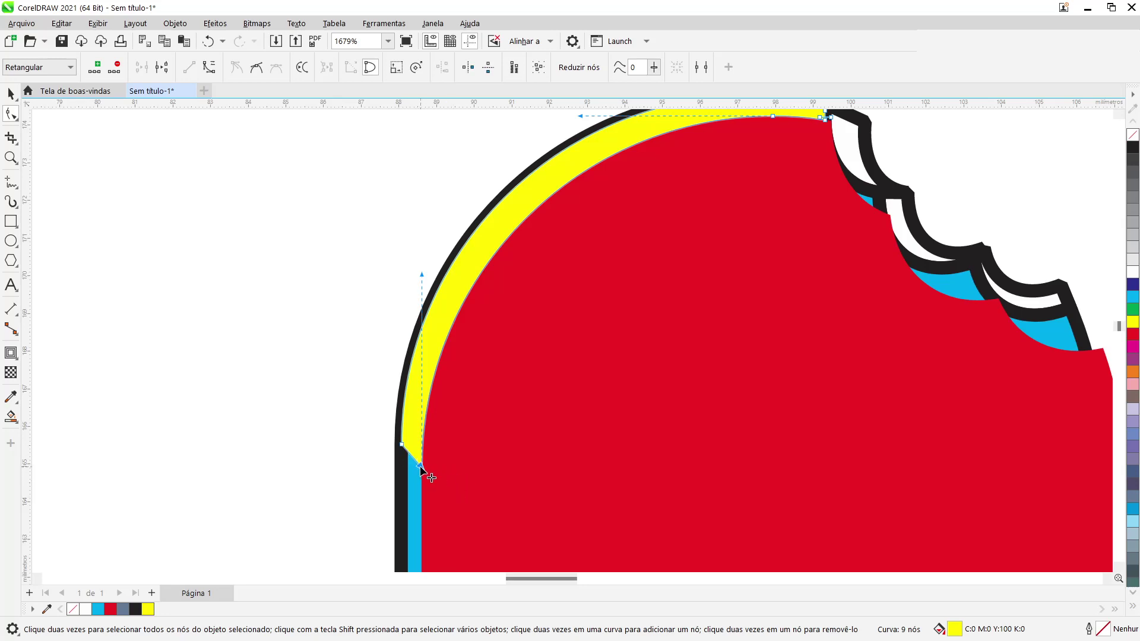
pyautogui.moveTo(422, 469); pyautogui.dragTo(402, 444)
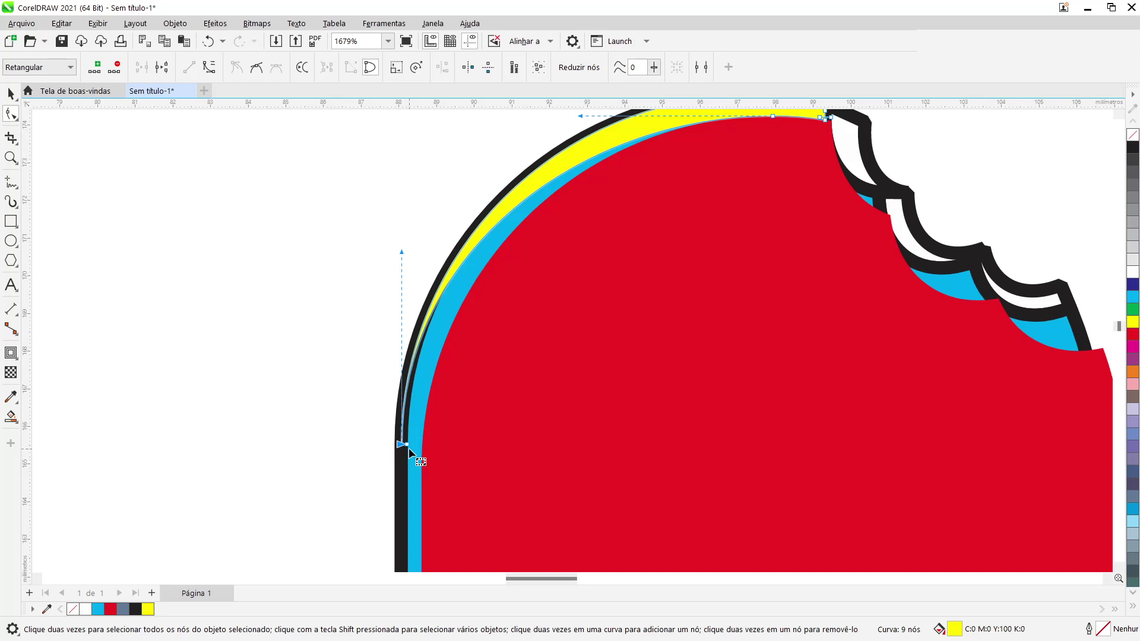
pyautogui.press('Delete')
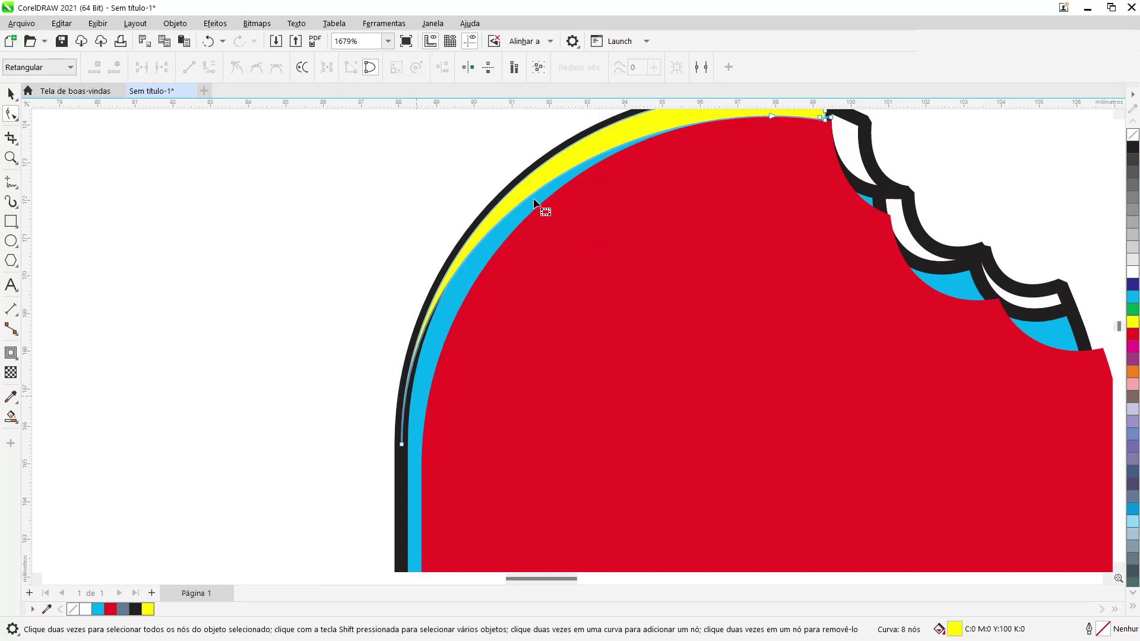
# Delete the cluster of nodes at the yellow strip's upper end beside the bite
pyautogui.click(1119, 115)
pyautogui.click(1119, 116)
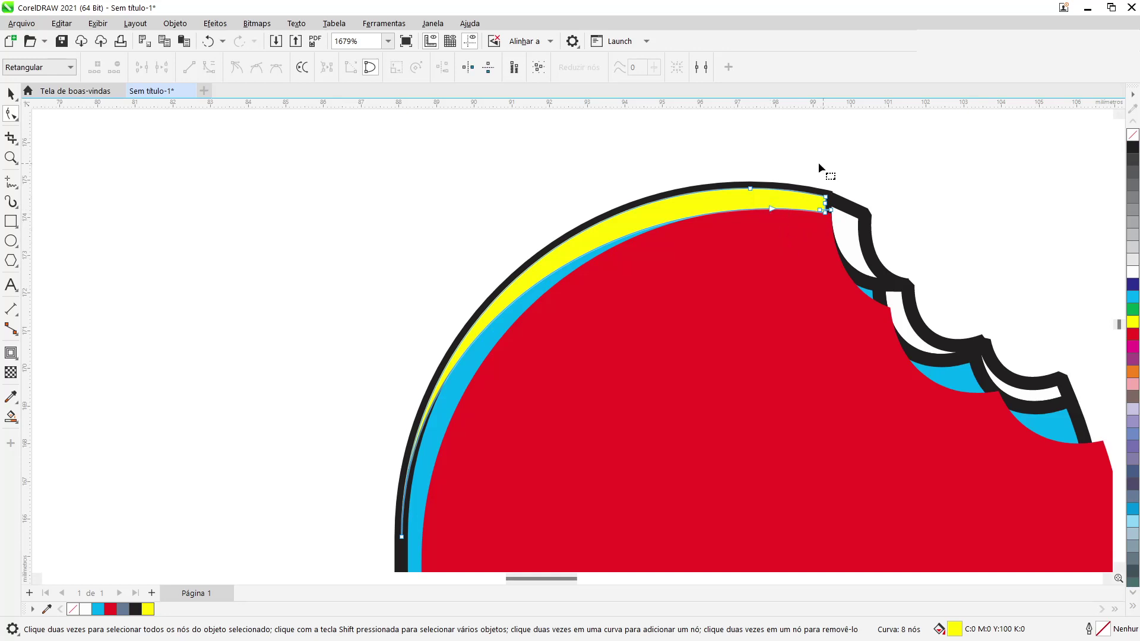
pyautogui.moveTo(816, 171); pyautogui.dragTo(860, 239)
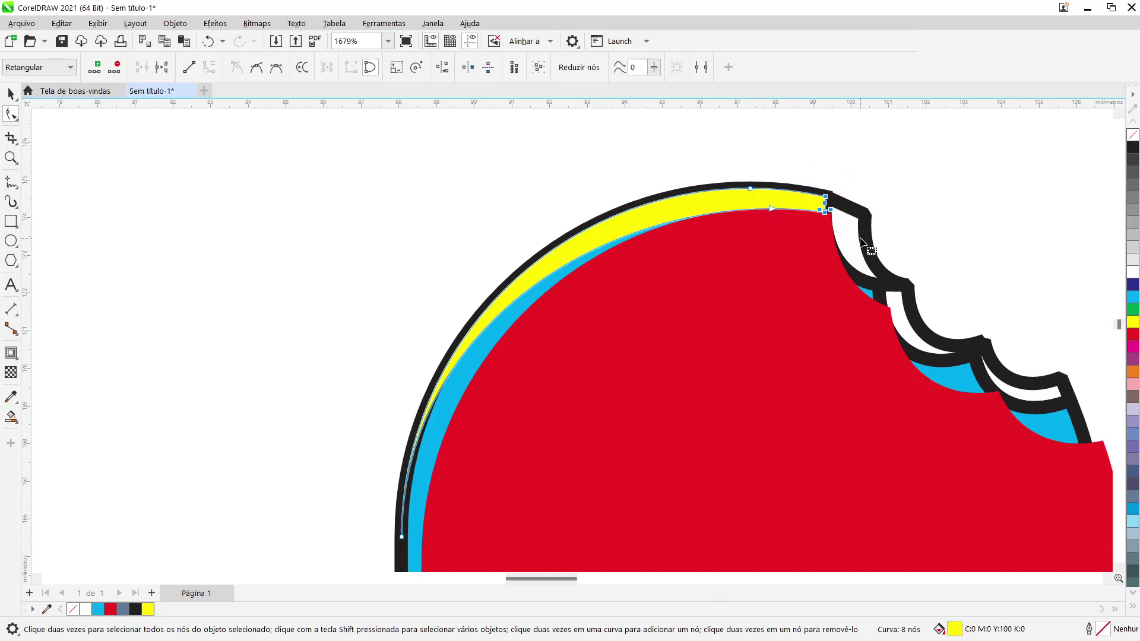
pyautogui.press('Delete')
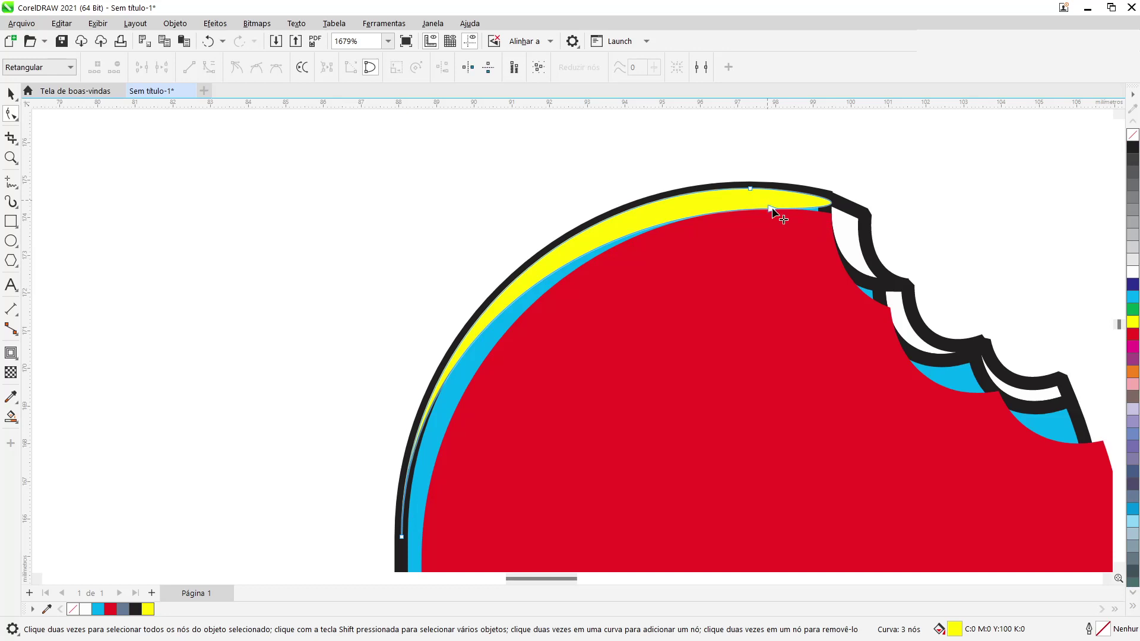
# Add a node midway on the yellow strip's inner edge, delete the one near its upper end, and pull the tip's handle back into a taper
pyautogui.doubleClick(551, 275)
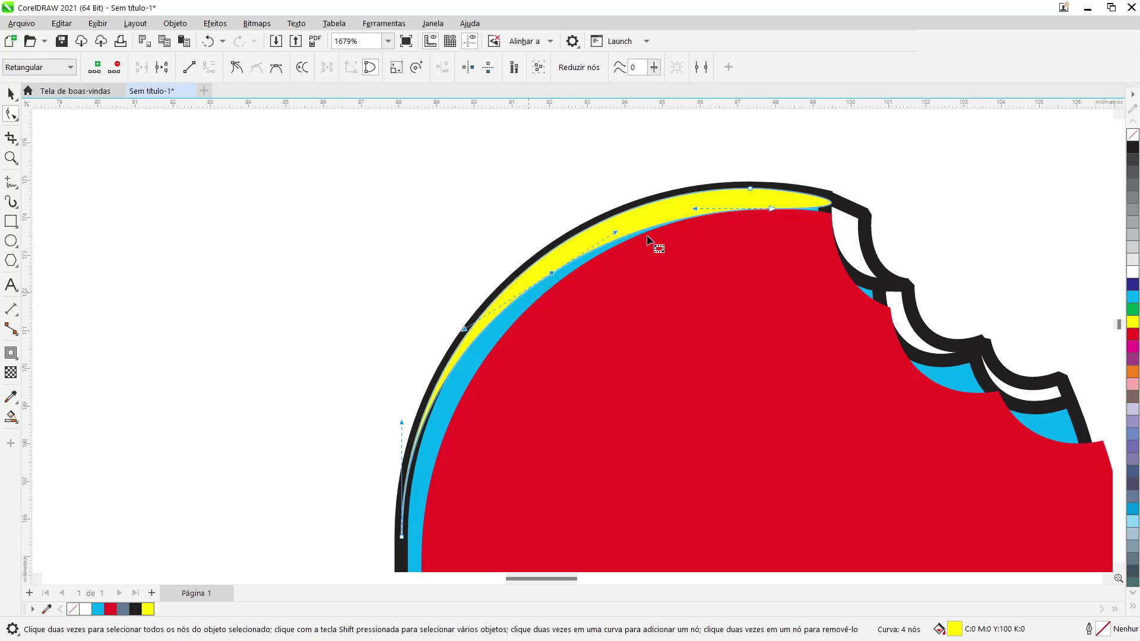
pyautogui.doubleClick(771, 209)
pyautogui.click(753, 189)
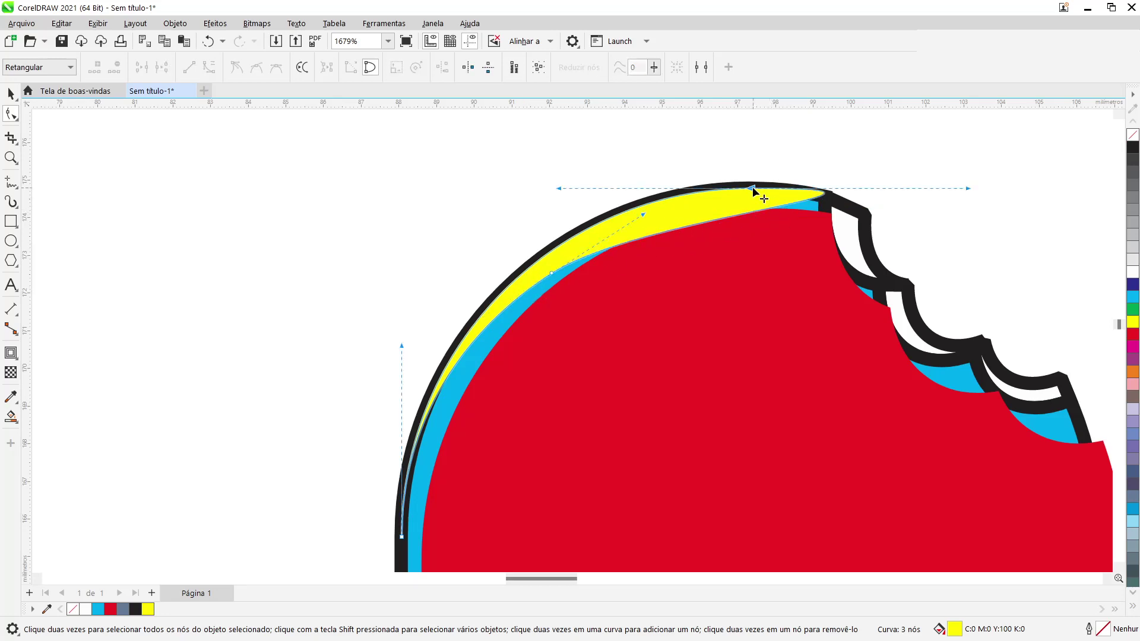
pyautogui.moveTo(968, 193); pyautogui.dragTo(666, 209)
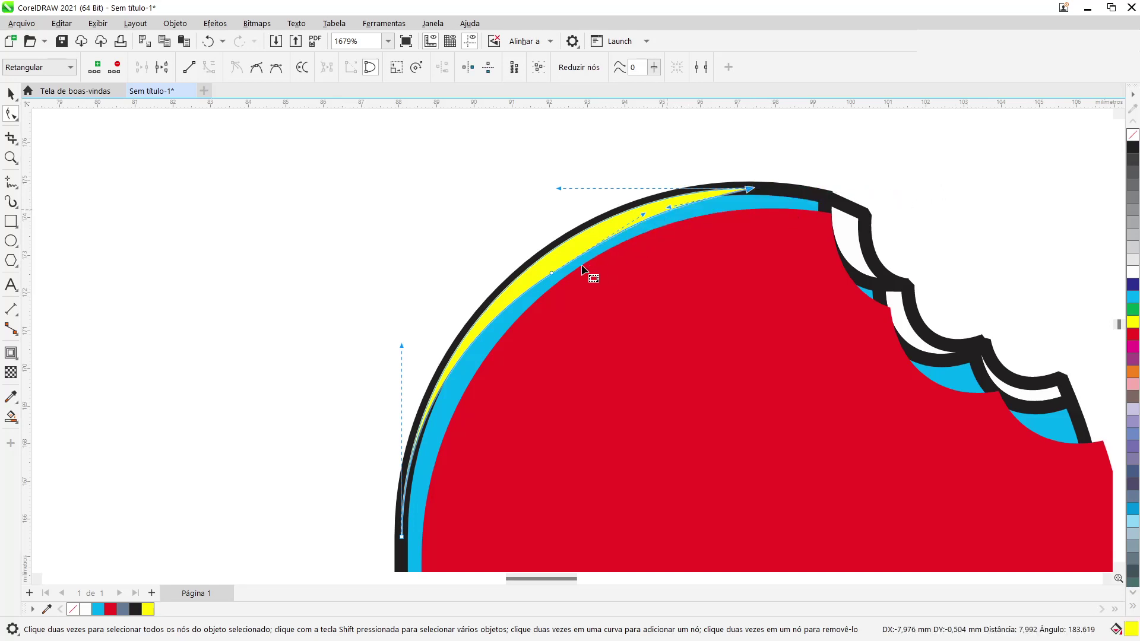
# Raise the upper handle of the middle node on the yellow strip's inner edge to smooth the curve
pyautogui.click(552, 272)
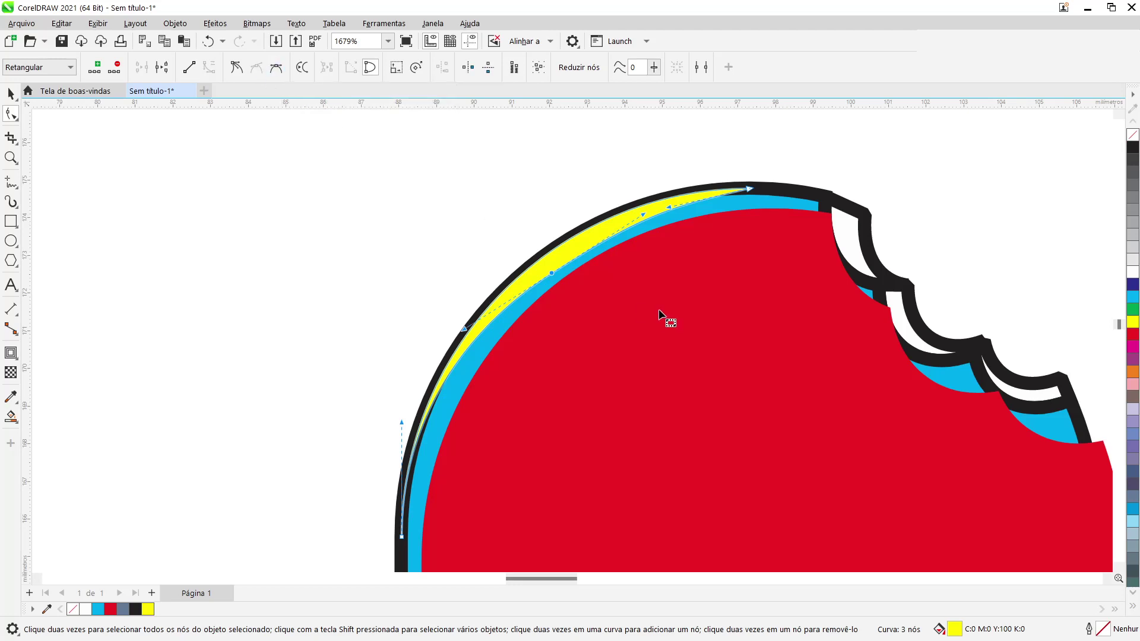
pyautogui.moveTo(641, 215); pyautogui.dragTo(644, 198)
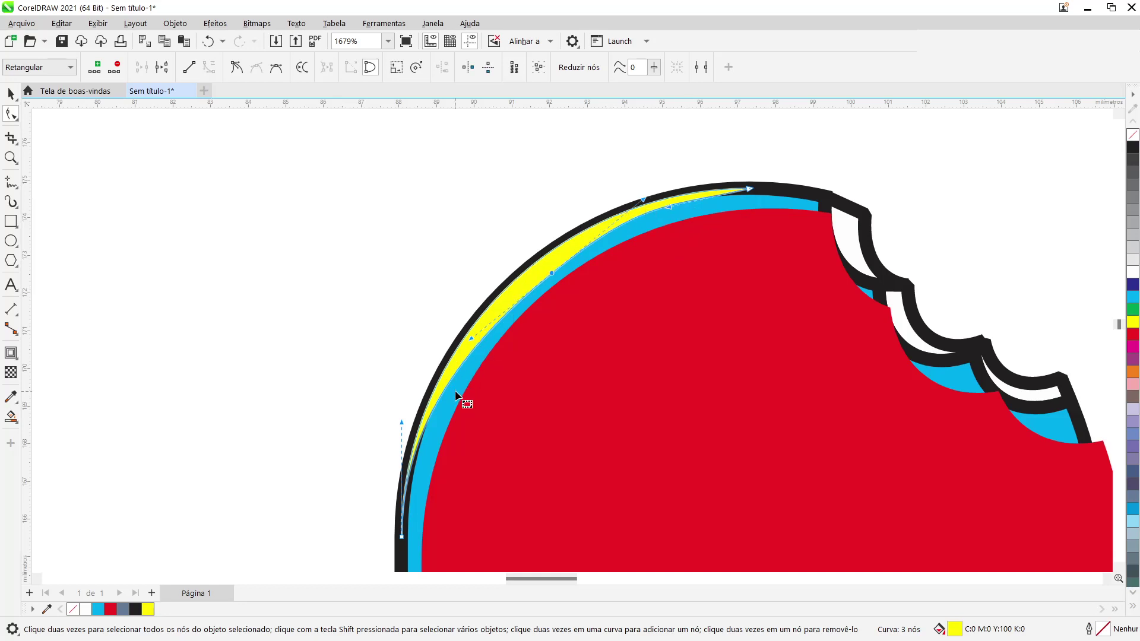
pyautogui.scroll(-3, 454, 390)
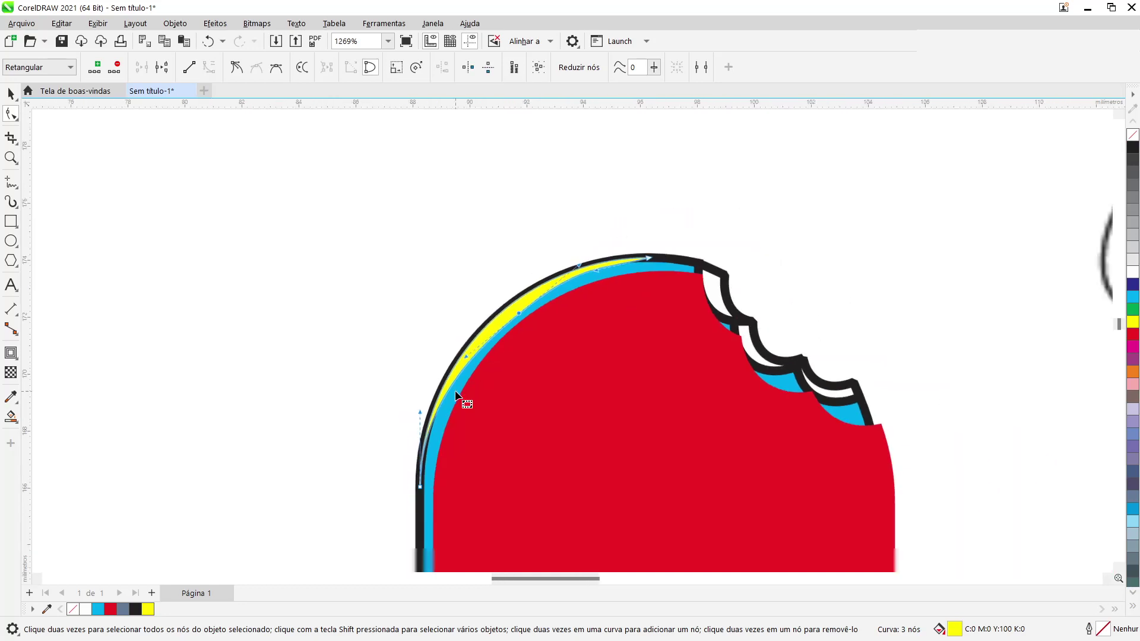
pyautogui.click(11, 93)
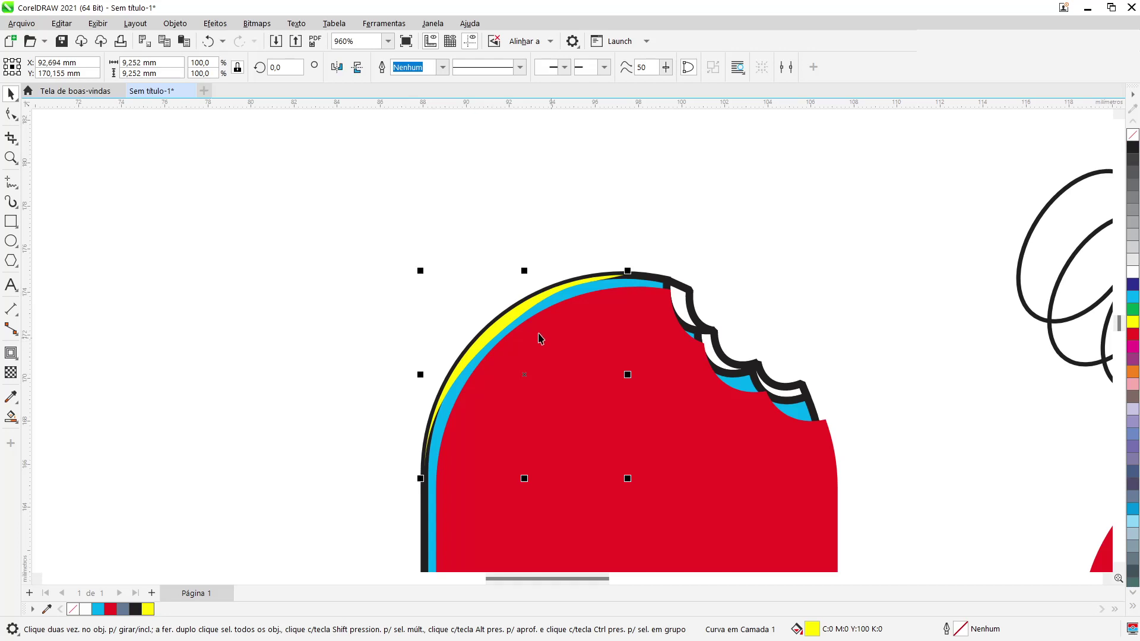
# Move the yellow strip's middle inner node toward the black outline to thin the shape, and bend the lower part of the inner edge slightly inward
pyautogui.scroll(2, 539, 336)
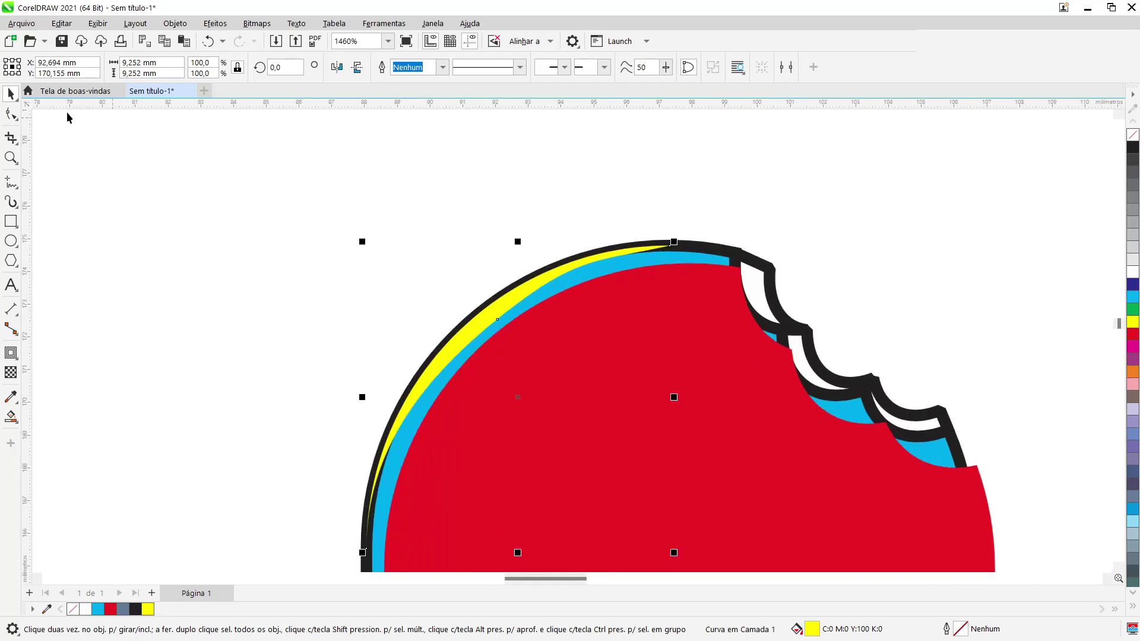
pyautogui.click(11, 114)
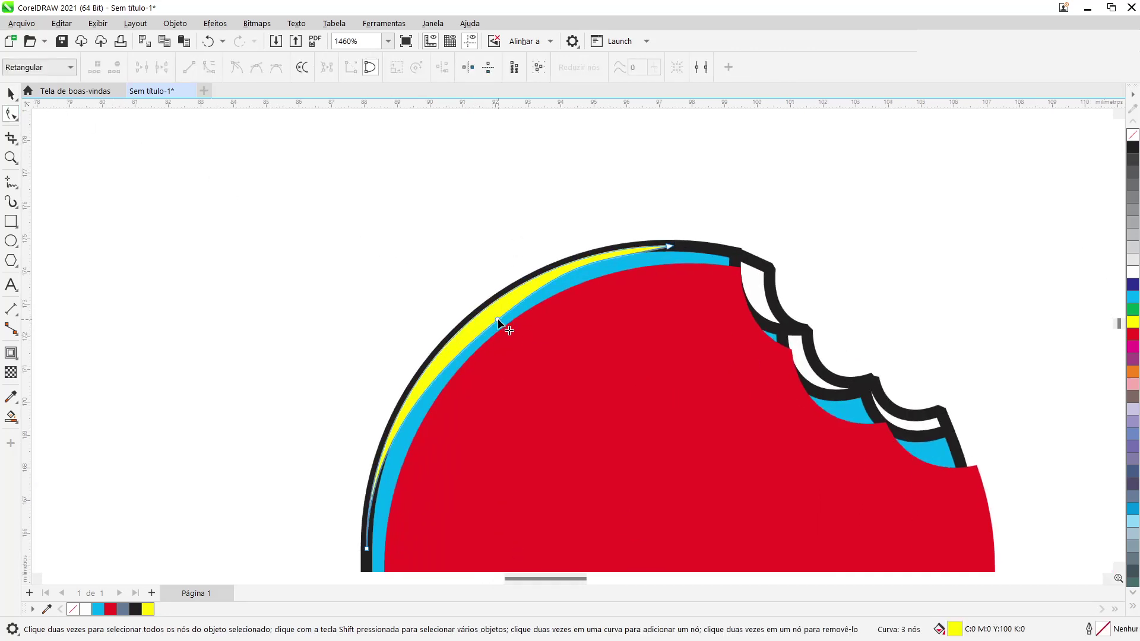
pyautogui.moveTo(496, 319); pyautogui.dragTo(491, 314)
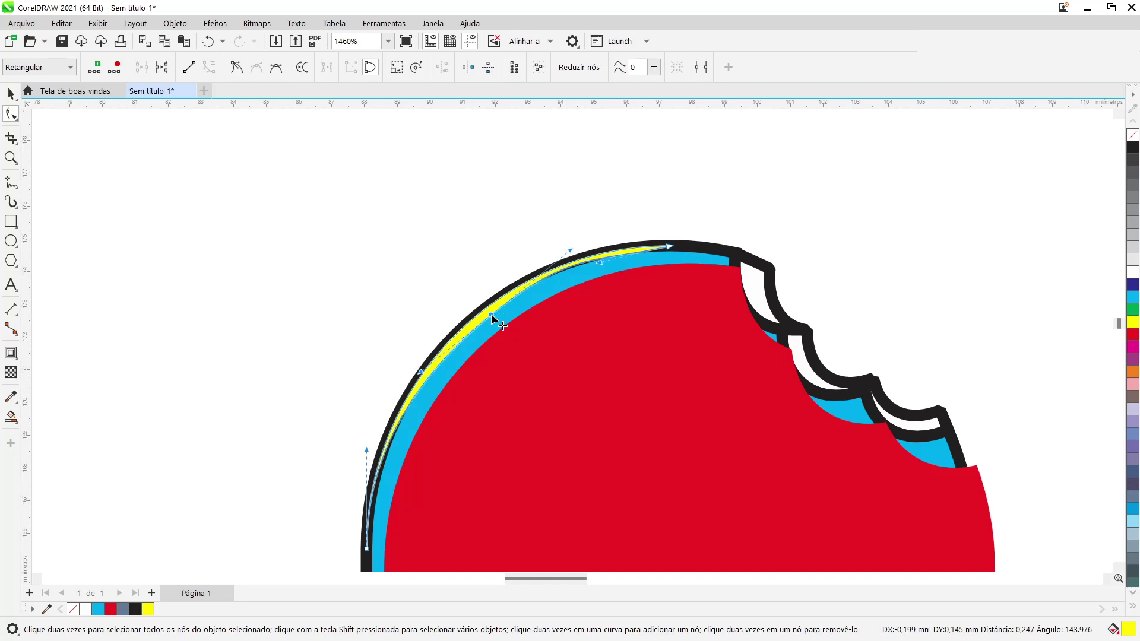
pyautogui.moveTo(378, 461); pyautogui.dragTo(385, 457)
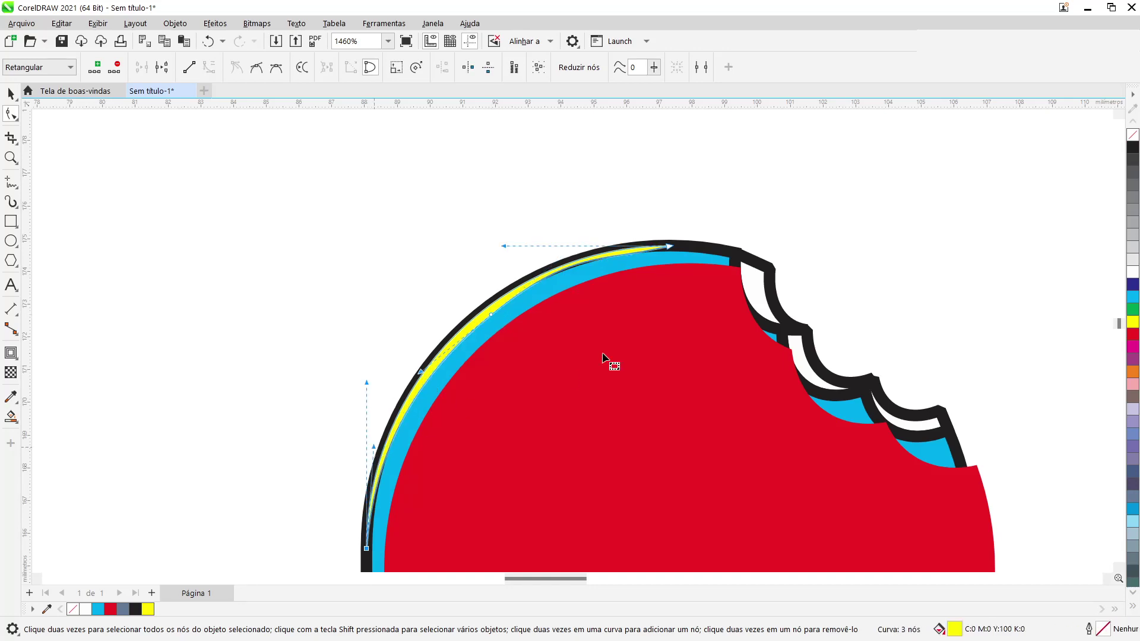
pyautogui.scroll(2, 558, 290)
pyautogui.scroll(1, 556, 287)
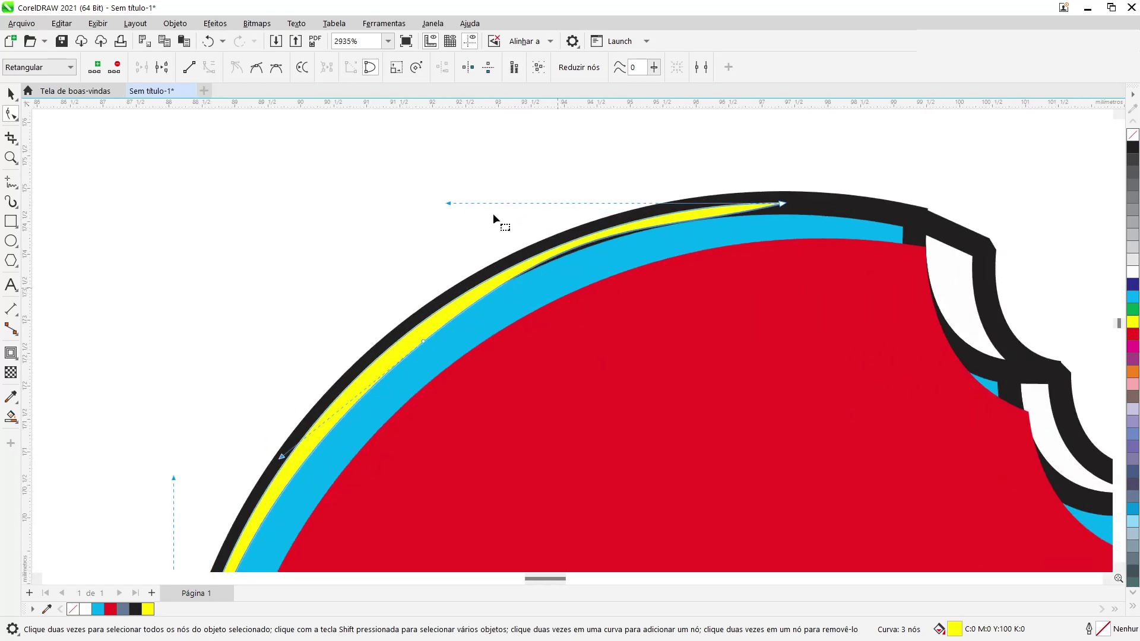
# Pull the upper handle of the yellow strip's inner edge closer to its tip to refine the taper
pyautogui.moveTo(451, 204)
pyautogui.mouseDown()
pyautogui.moveTo(482, 208)
pyautogui.moveTo(465, 196)
pyautogui.mouseUp()
pyautogui.hotkey('ctrl', 'z')
pyautogui.moveTo(636, 237); pyautogui.dragTo(733, 211)
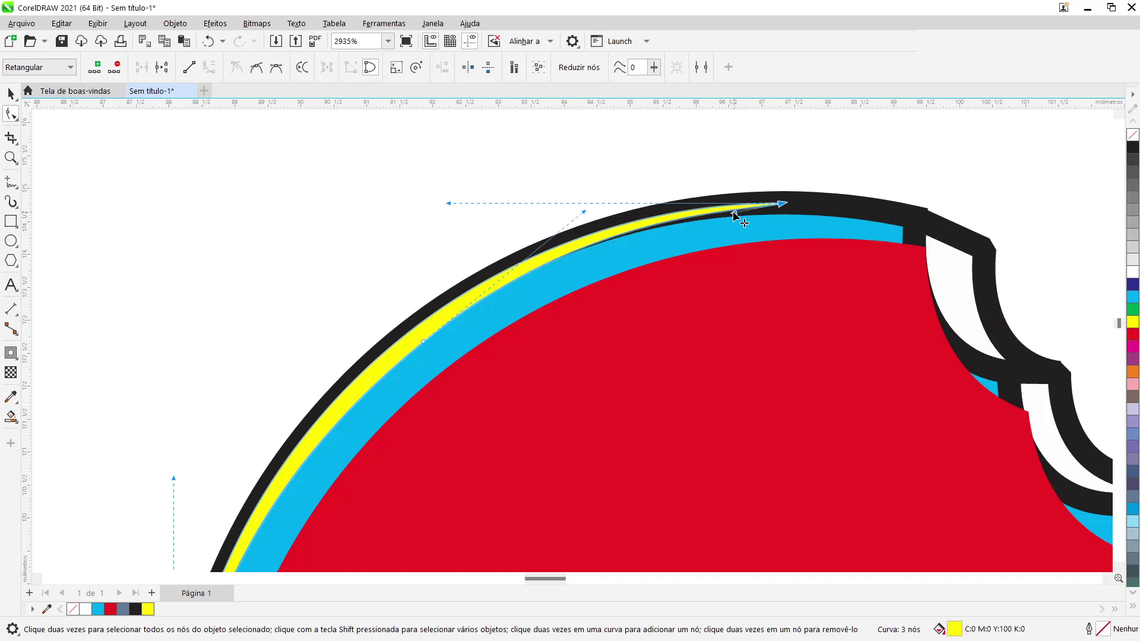
# Delete the enlarged red copy that covers the blue popsicle
pyautogui.scroll(-4, 519, 333)
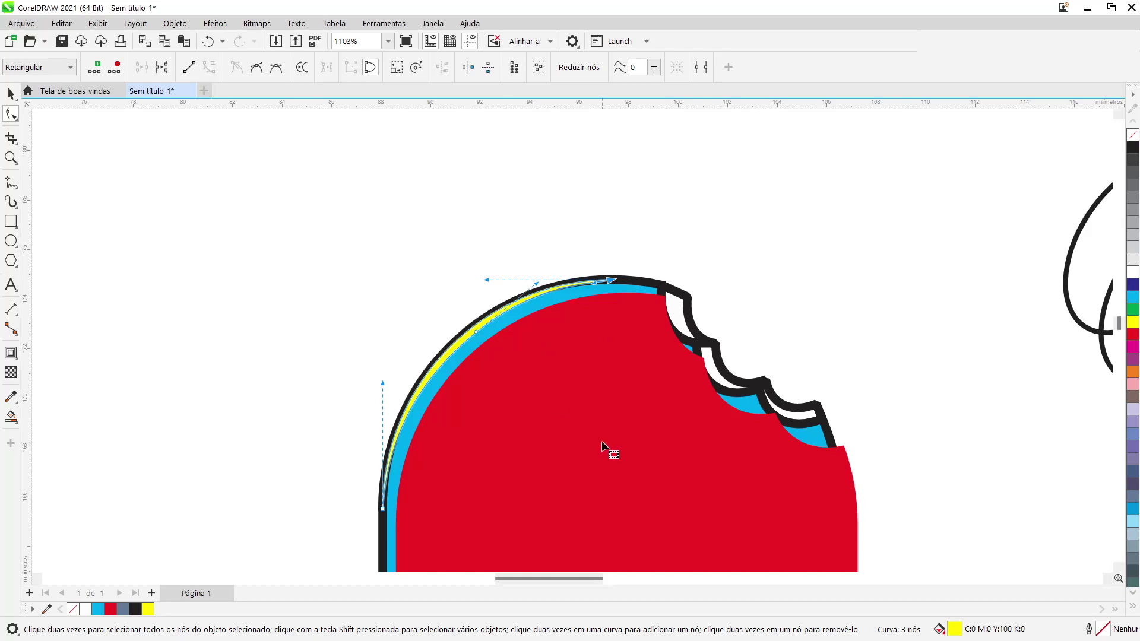
pyautogui.press('alt')
pyautogui.scroll(-2, 602, 446)
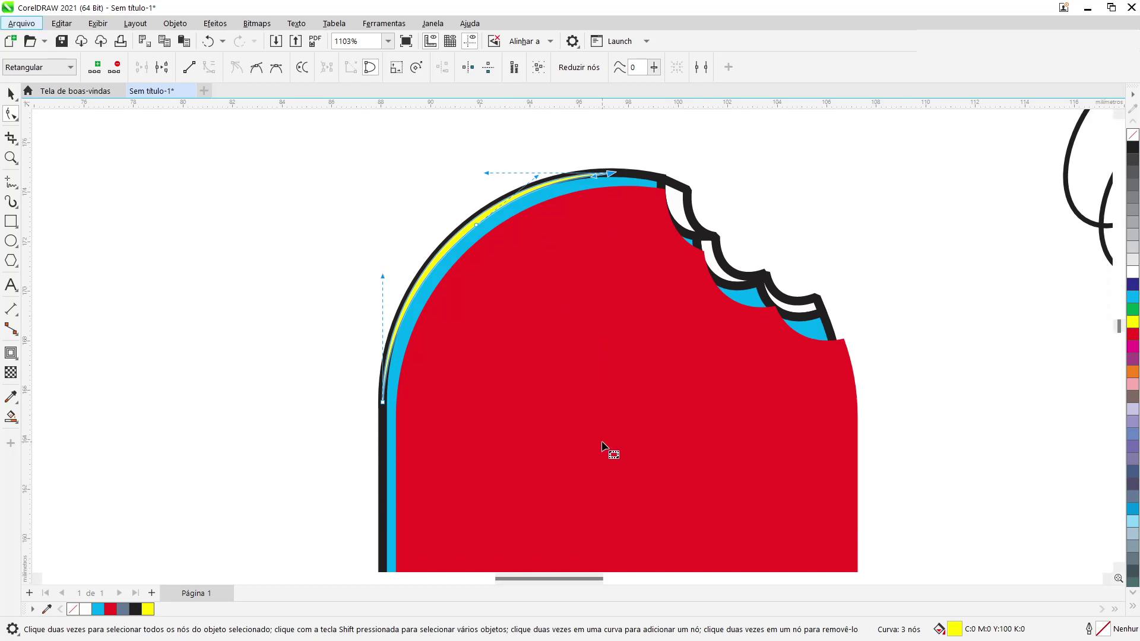
pyautogui.scroll(-2, 602, 445)
pyautogui.scroll(-4, 602, 446)
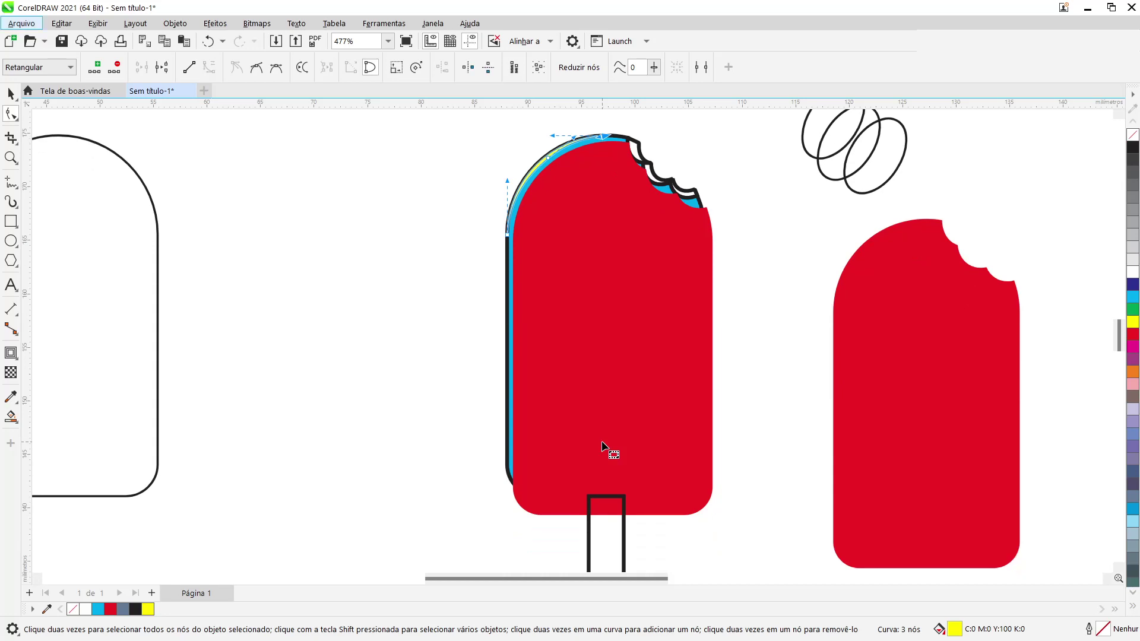
pyautogui.click(11, 93)
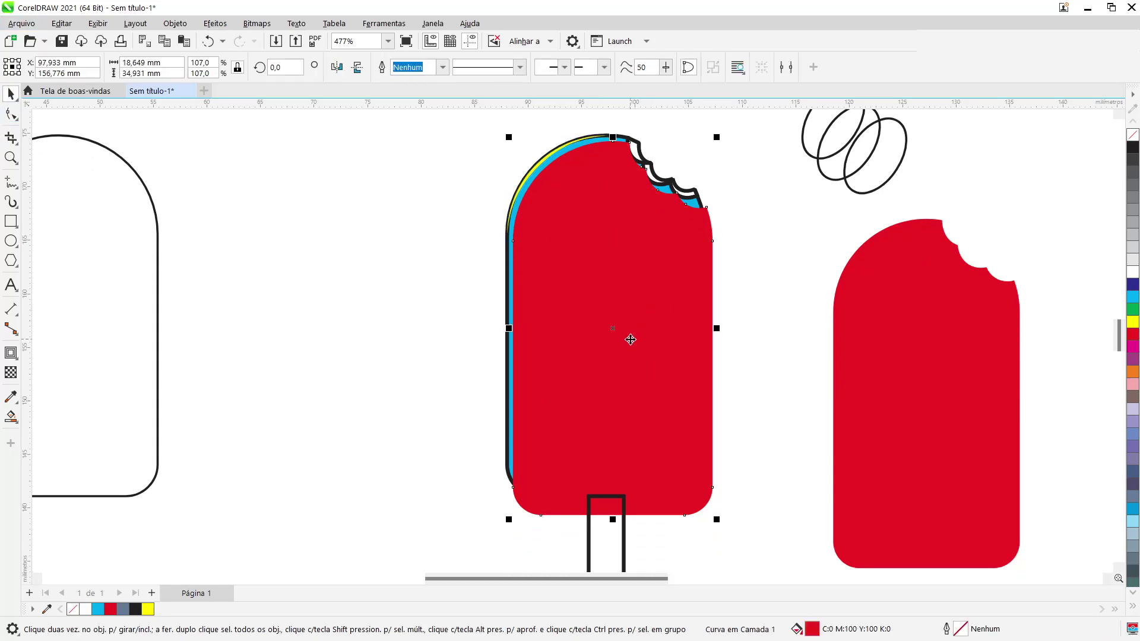
pyautogui.press('Delete')
# Center the remaining red copy on the blue popsicle horizontally and vertically, and open its nodes for editing
pyautogui.click(938, 389)
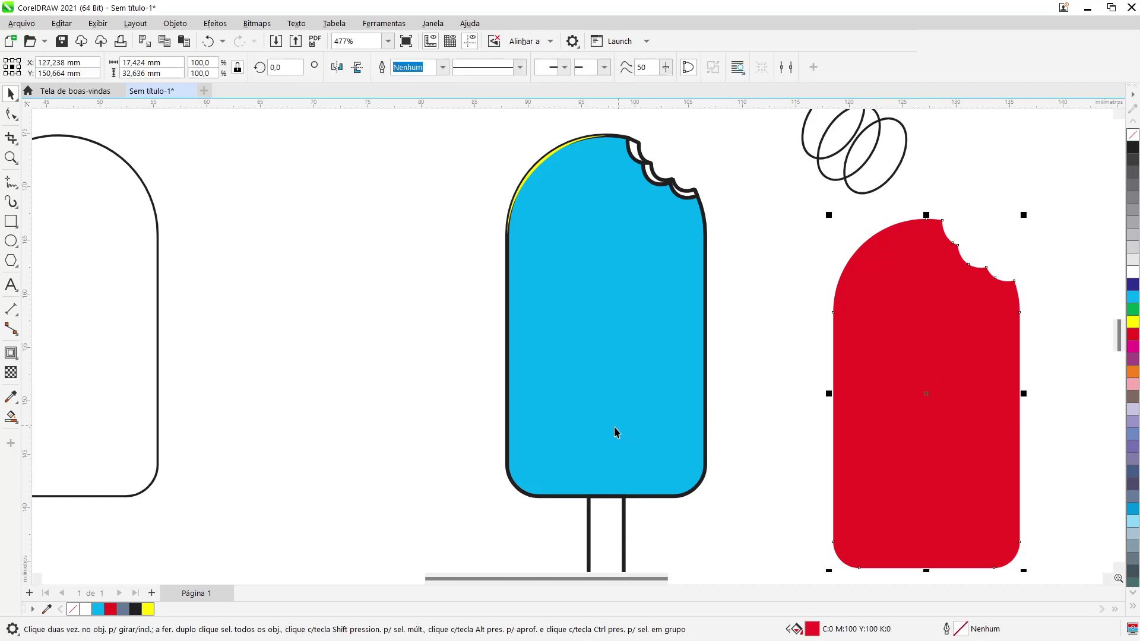
pyautogui.keyDown('shift'); pyautogui.click(596, 445); pyautogui.keyUp('shift')
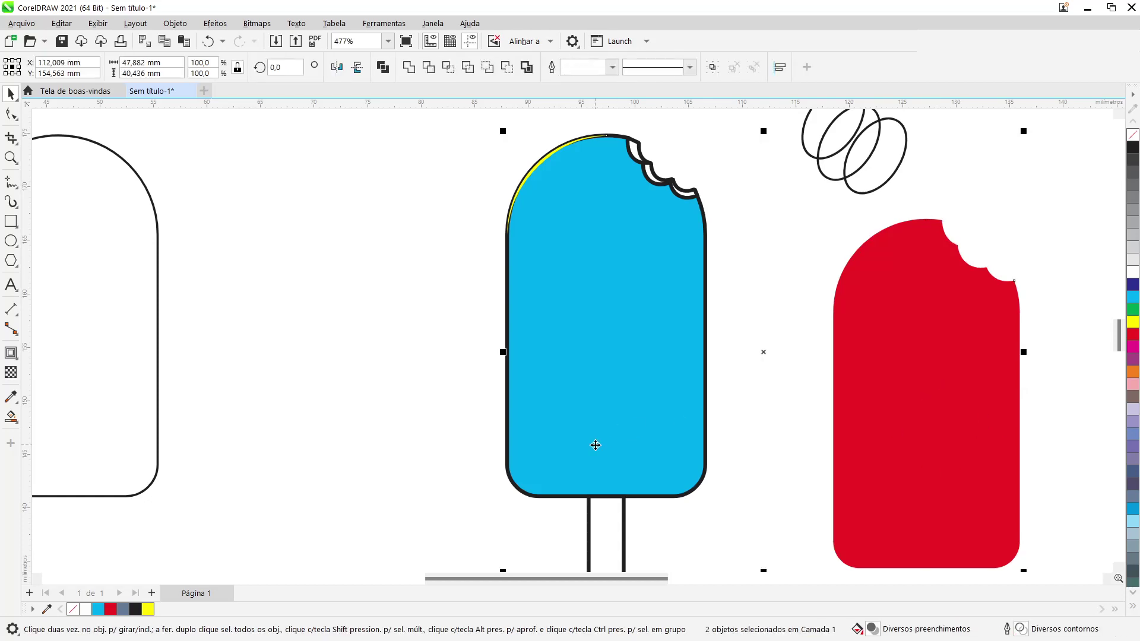
pyautogui.press('c')
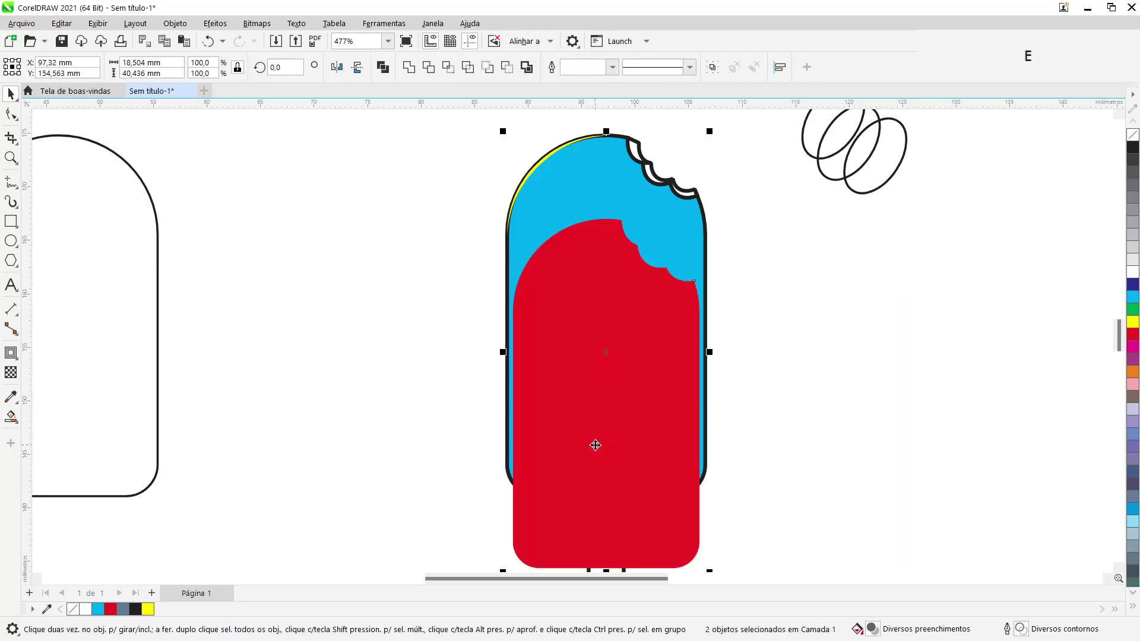
pyautogui.press('e')
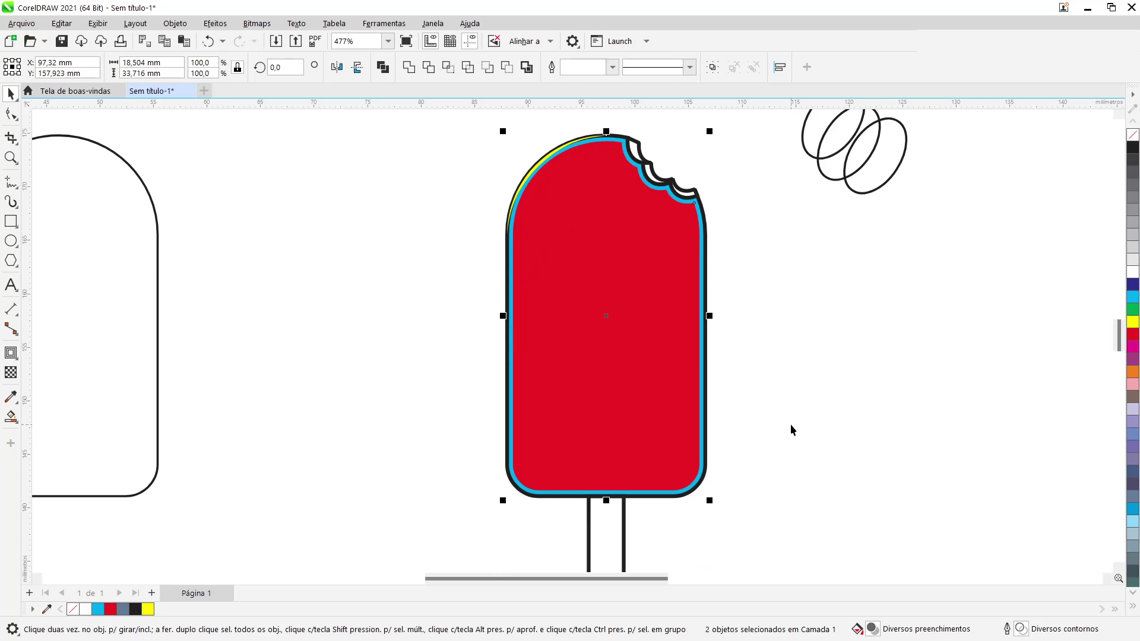
pyautogui.click(789, 424)
pyautogui.click(624, 338)
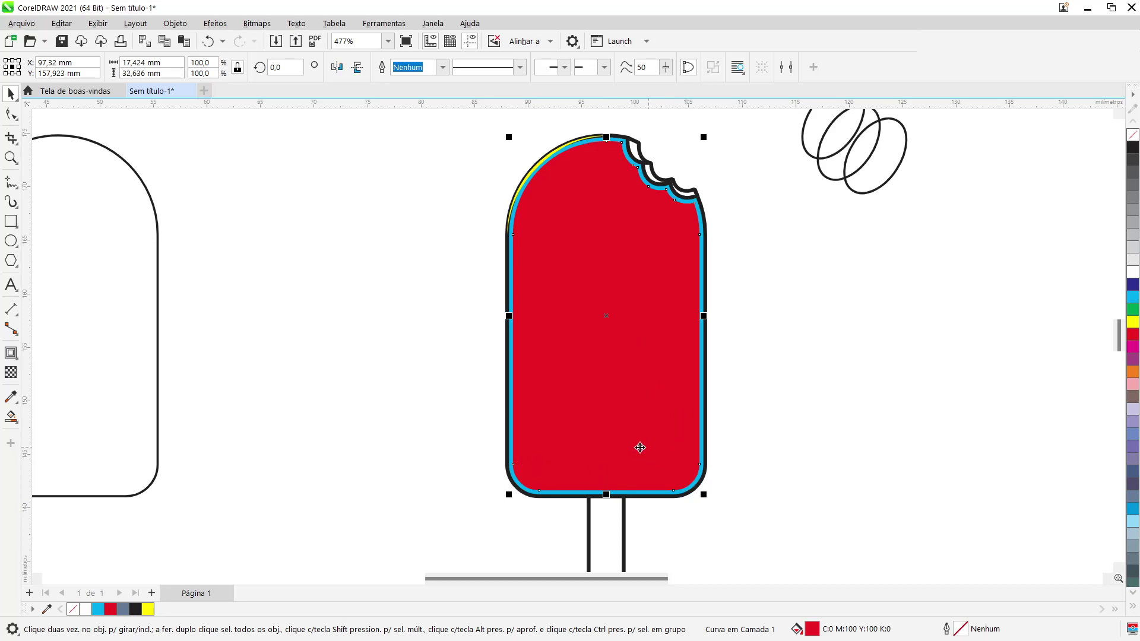
pyautogui.click(10, 115)
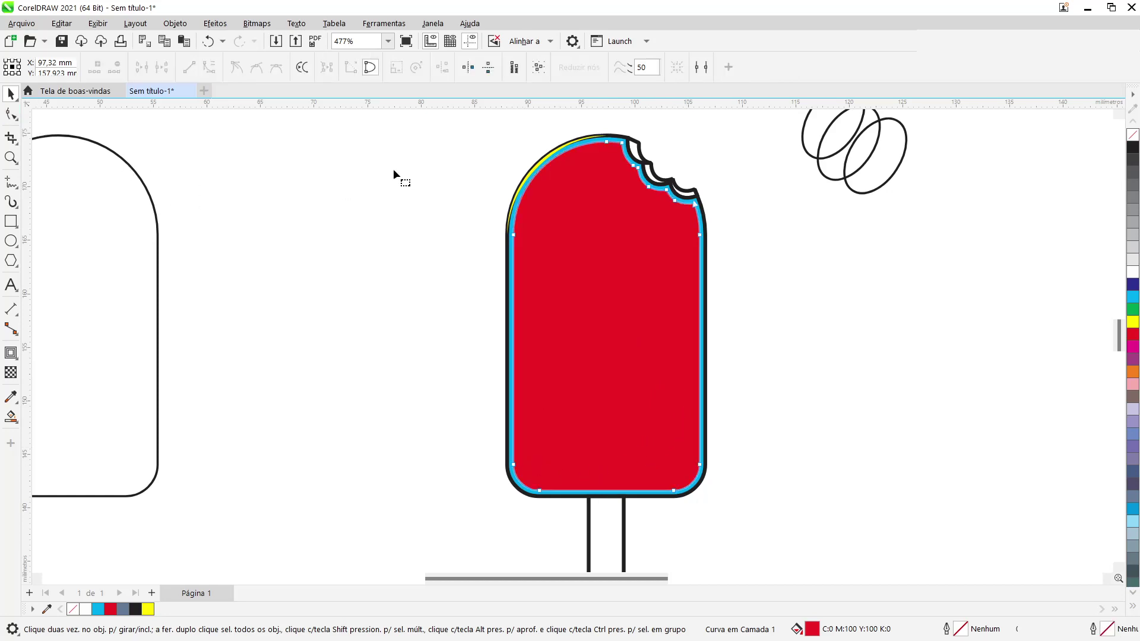
pyautogui.moveTo(431, 124); pyautogui.dragTo(746, 347)
pyautogui.press('Delete')
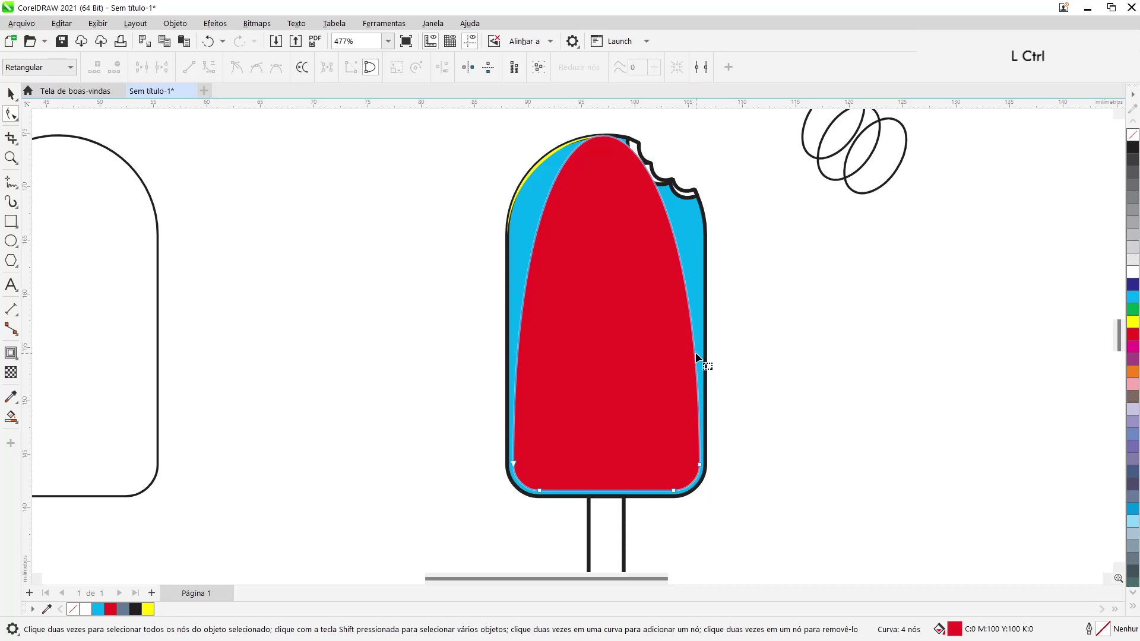
pyautogui.hotkey('ctrl', 'z')
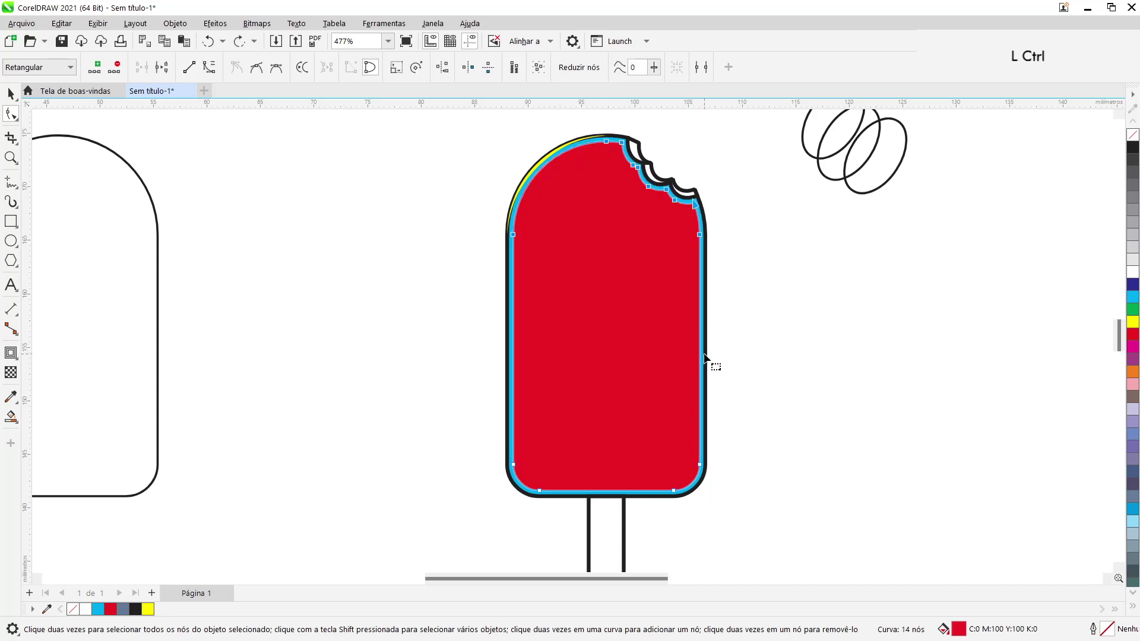
# Add a node low on the red shape's right edge and delete all nodes in the shape's upper part
pyautogui.doubleClick(699, 401)
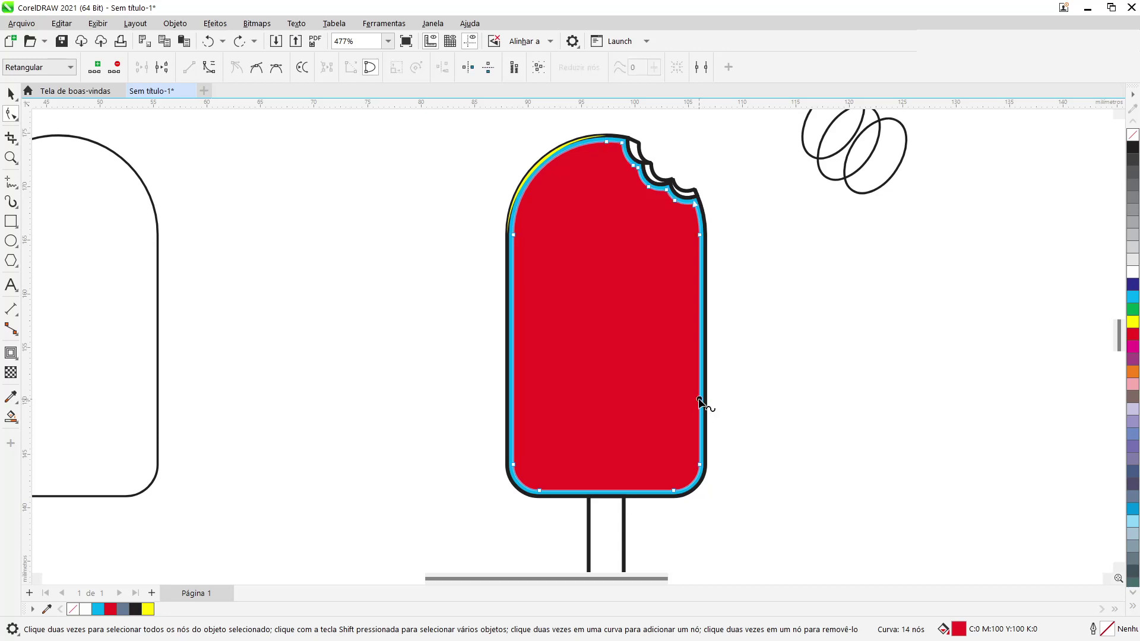
pyautogui.moveTo(473, 126); pyautogui.dragTo(756, 294)
pyautogui.press('Delete')
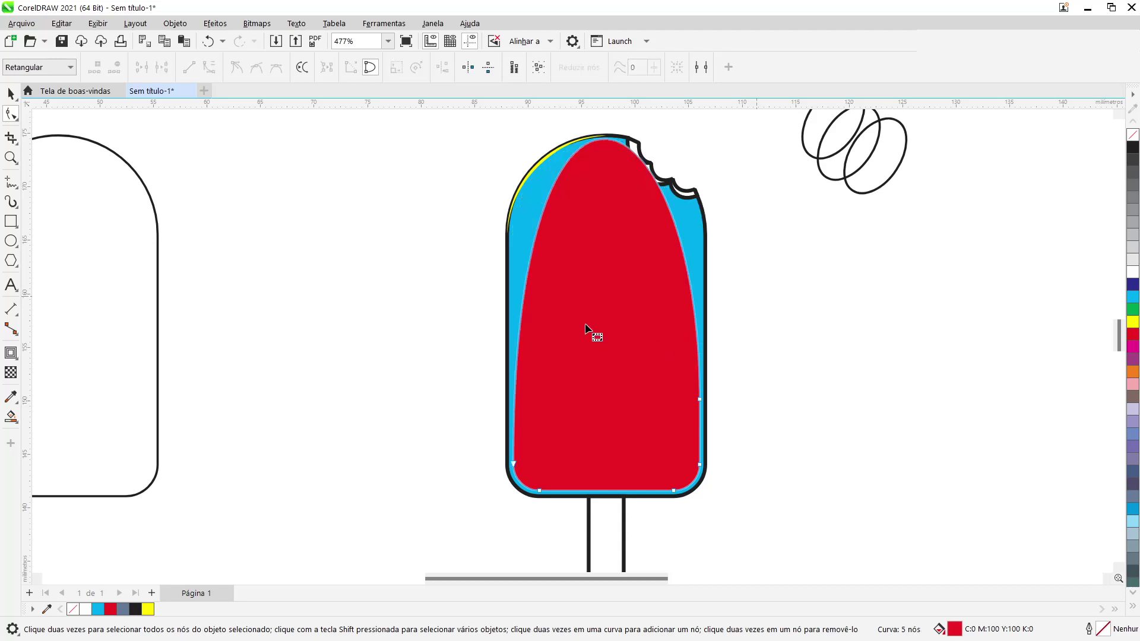
# Bend the red shape's arched upper edge down into the lower part of the popsicle
pyautogui.click(535, 239)
pyautogui.moveTo(421, 353); pyautogui.dragTo(749, 525)
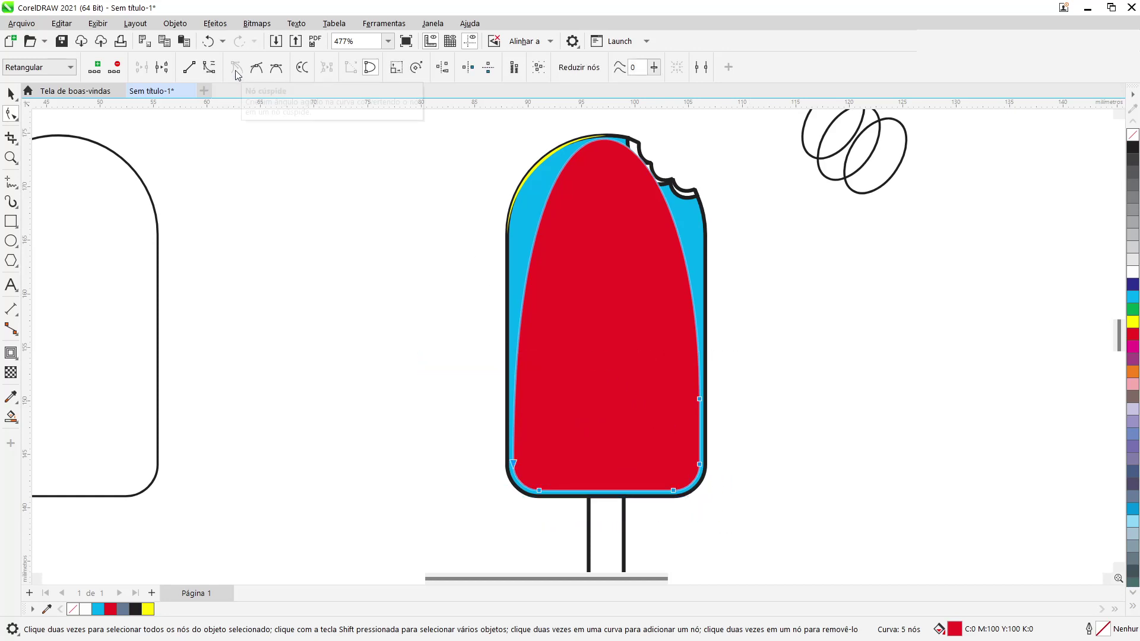
pyautogui.click(575, 204)
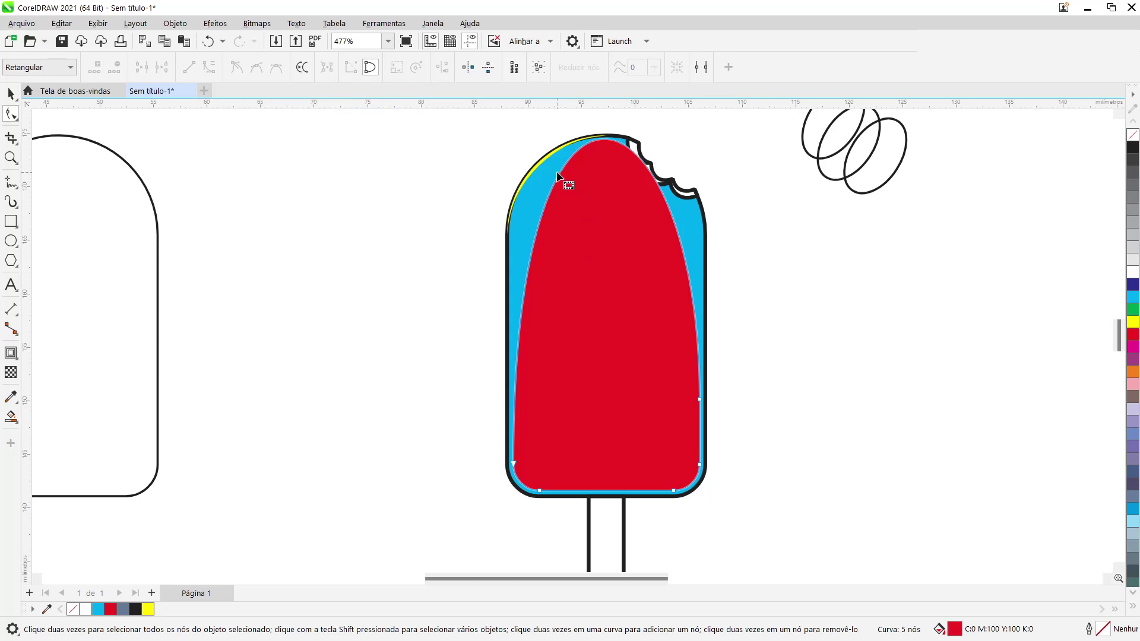
pyautogui.moveTo(560, 174); pyautogui.dragTo(591, 418)
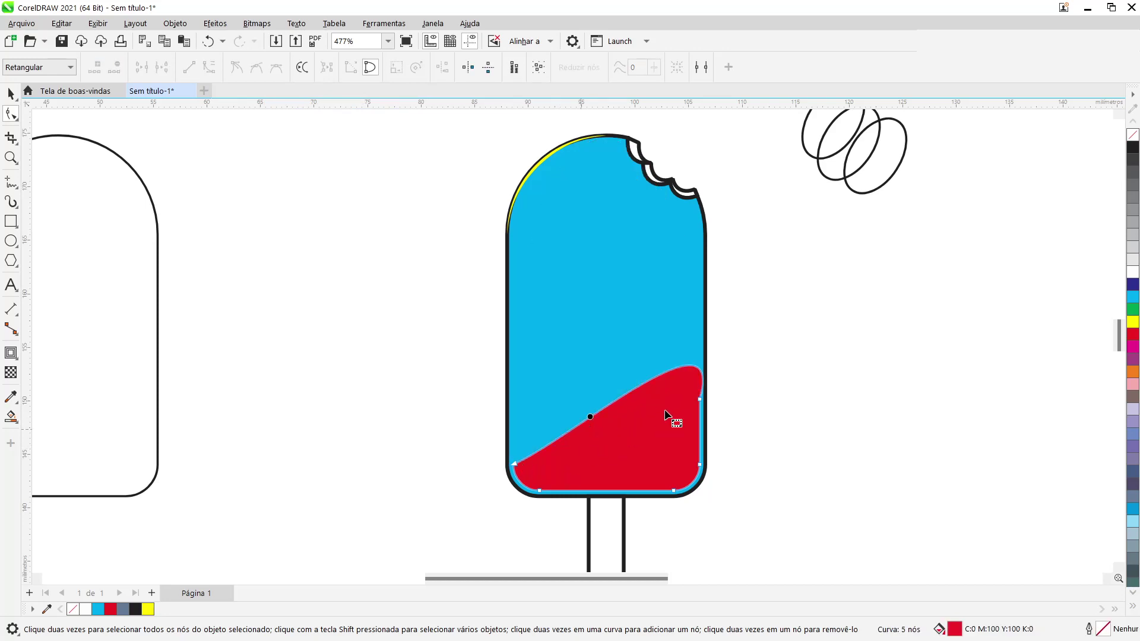
# Adjust both handles of the red shape's upper edge so it runs level from the left and curves up along the right side
pyautogui.click(699, 400)
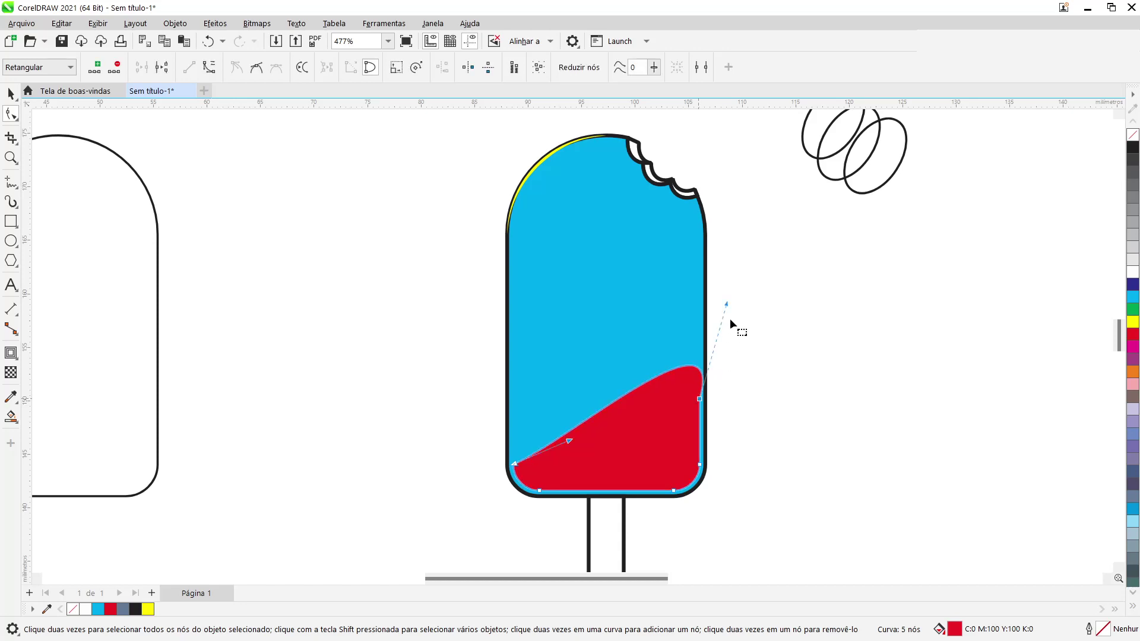
pyautogui.moveTo(727, 307); pyautogui.dragTo(700, 456)
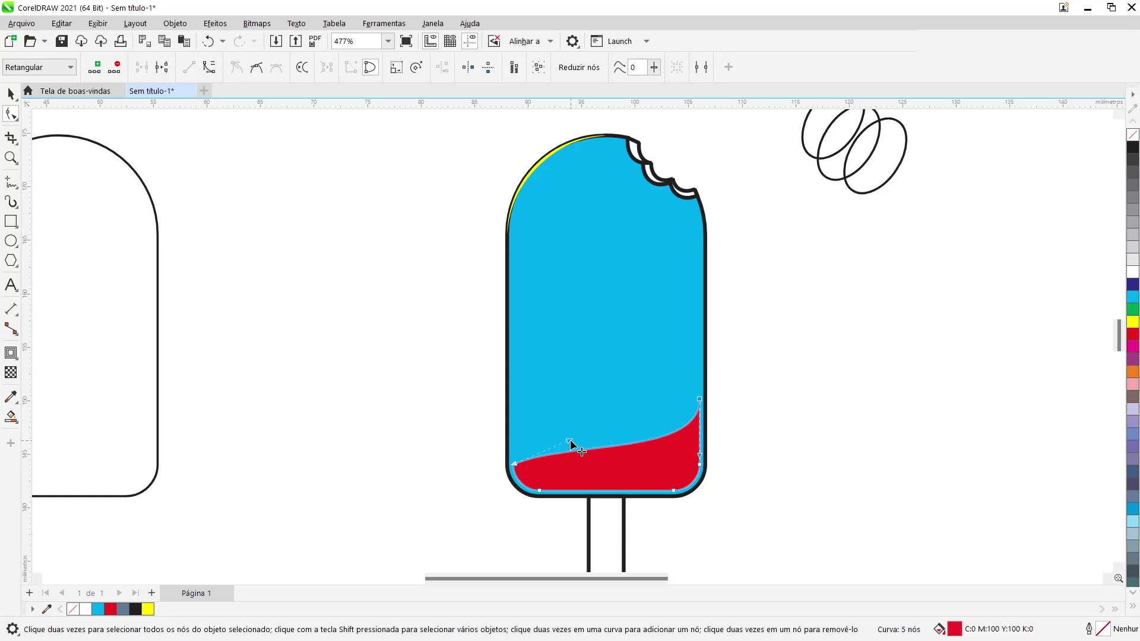
pyautogui.moveTo(569, 443); pyautogui.dragTo(673, 467)
pyautogui.press('ctrl')
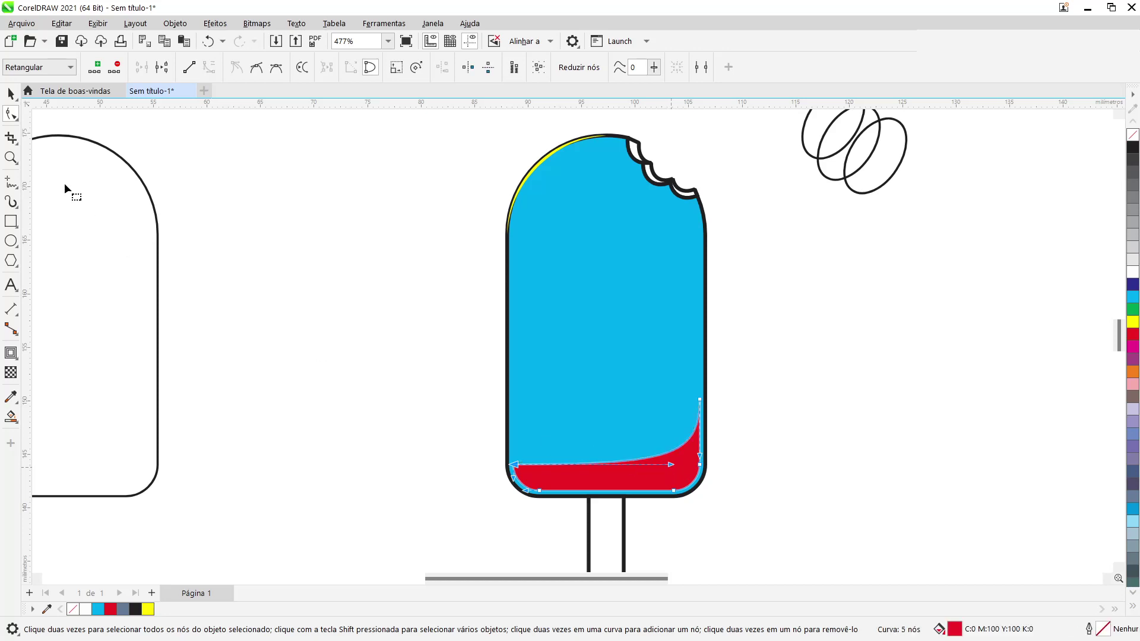
pyautogui.click(10, 94)
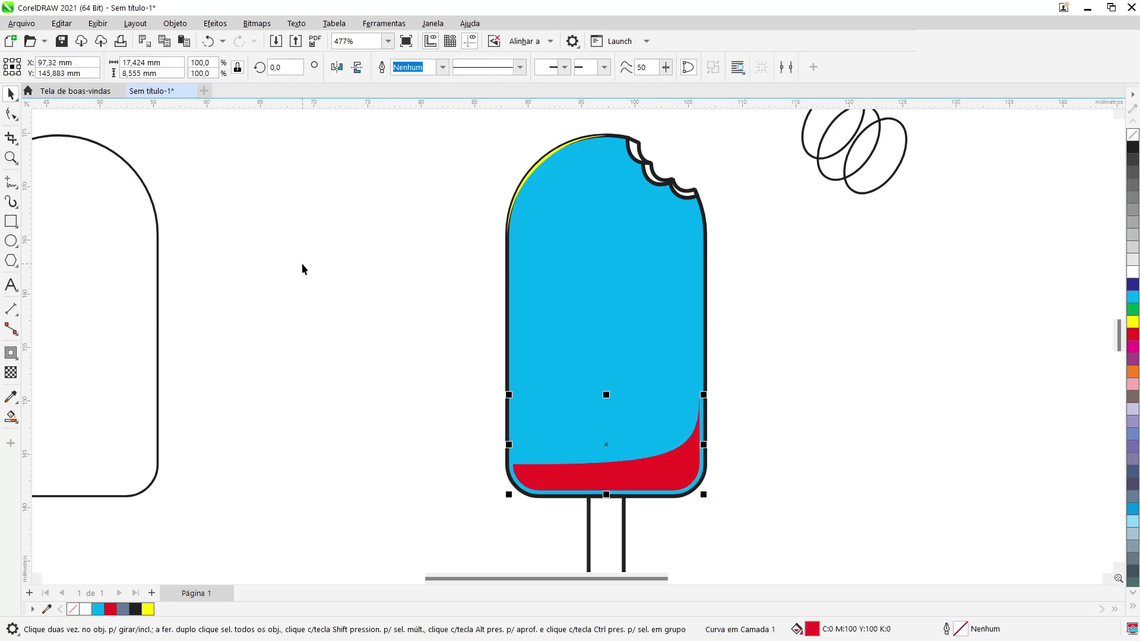
pyautogui.click(378, 356)
# Fill the lower red shading shape with black and apply a uniform transparency of 80
pyautogui.click(669, 476)
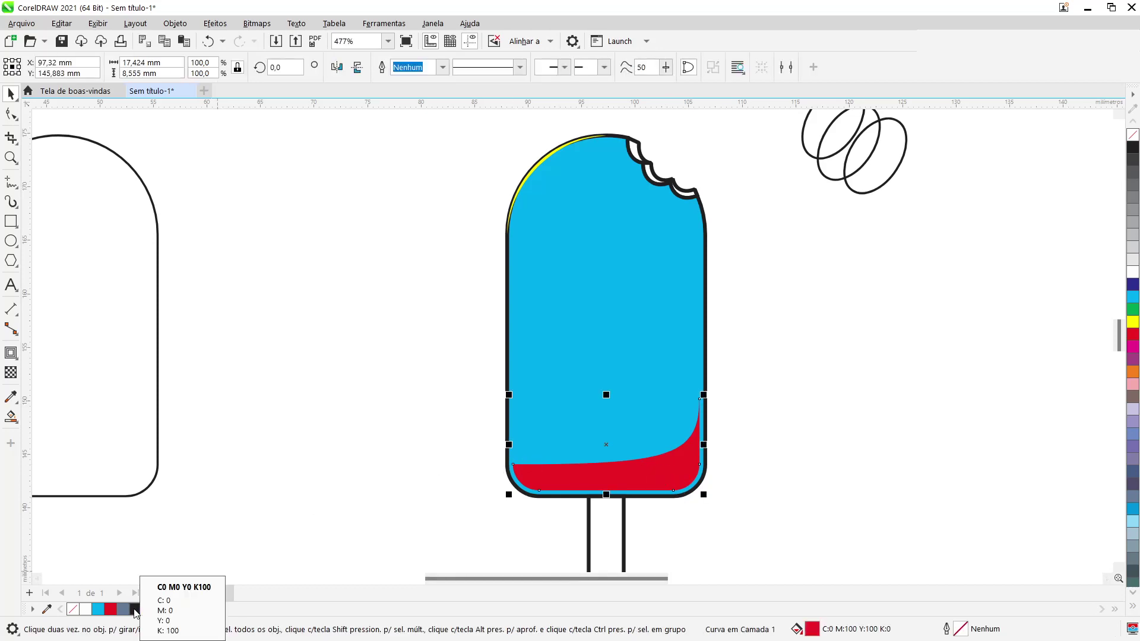
pyautogui.click(1133, 153)
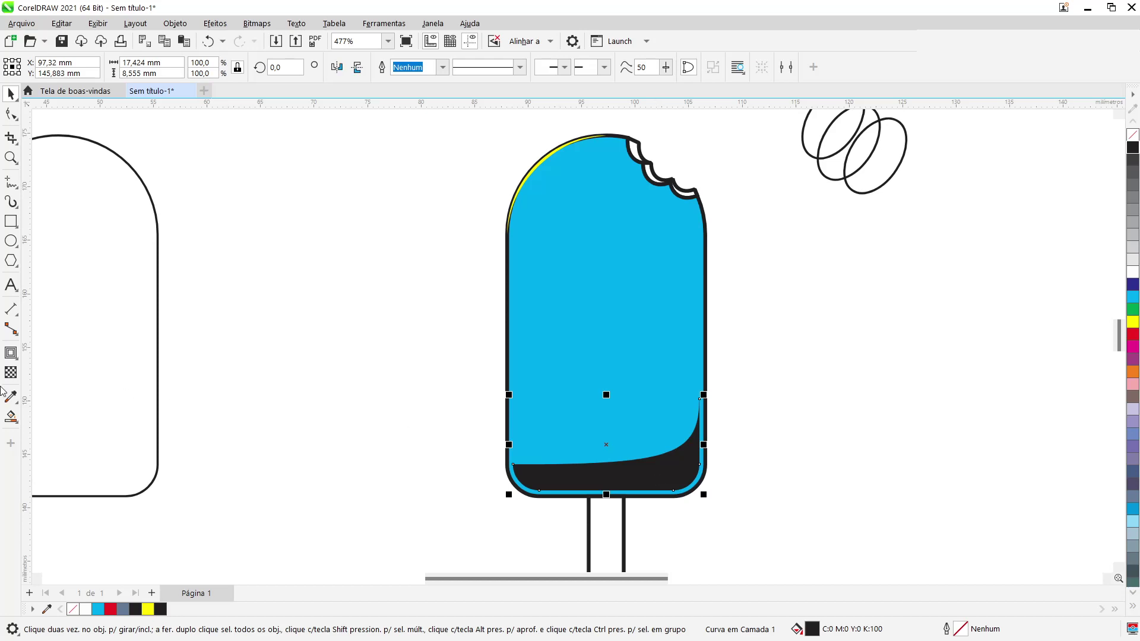
pyautogui.click(10, 372)
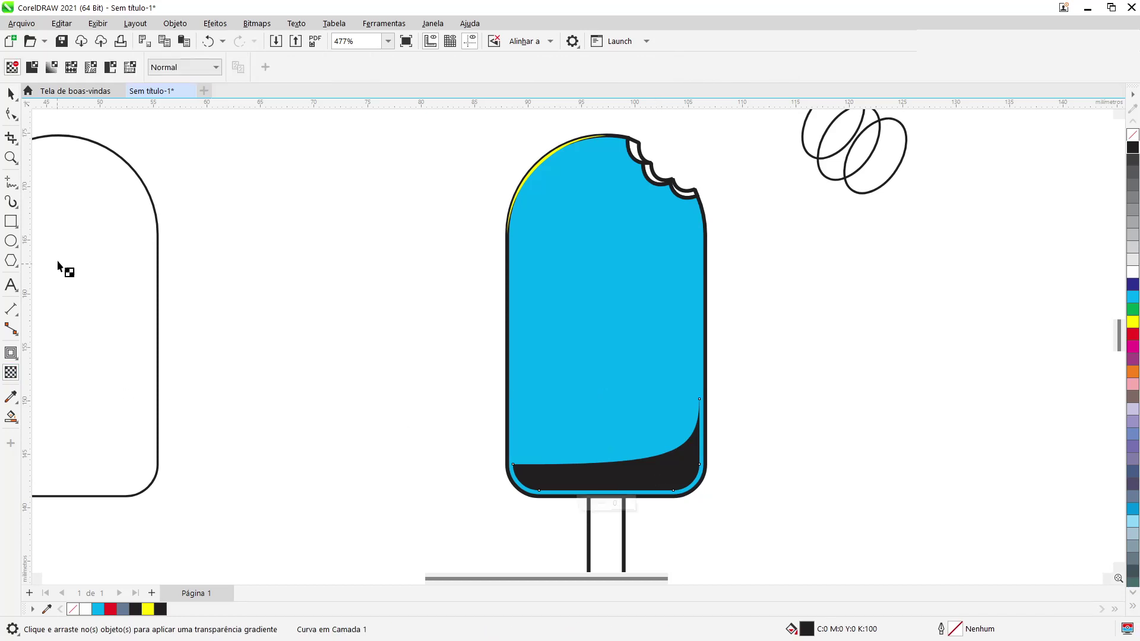
pyautogui.click(33, 69)
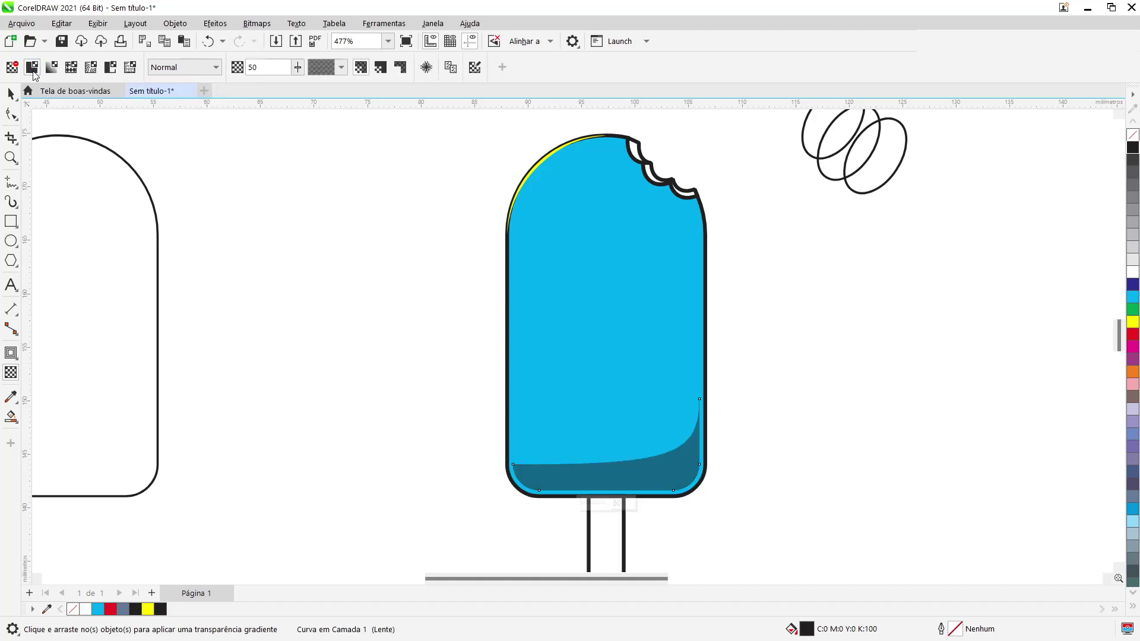
pyautogui.click(273, 70)
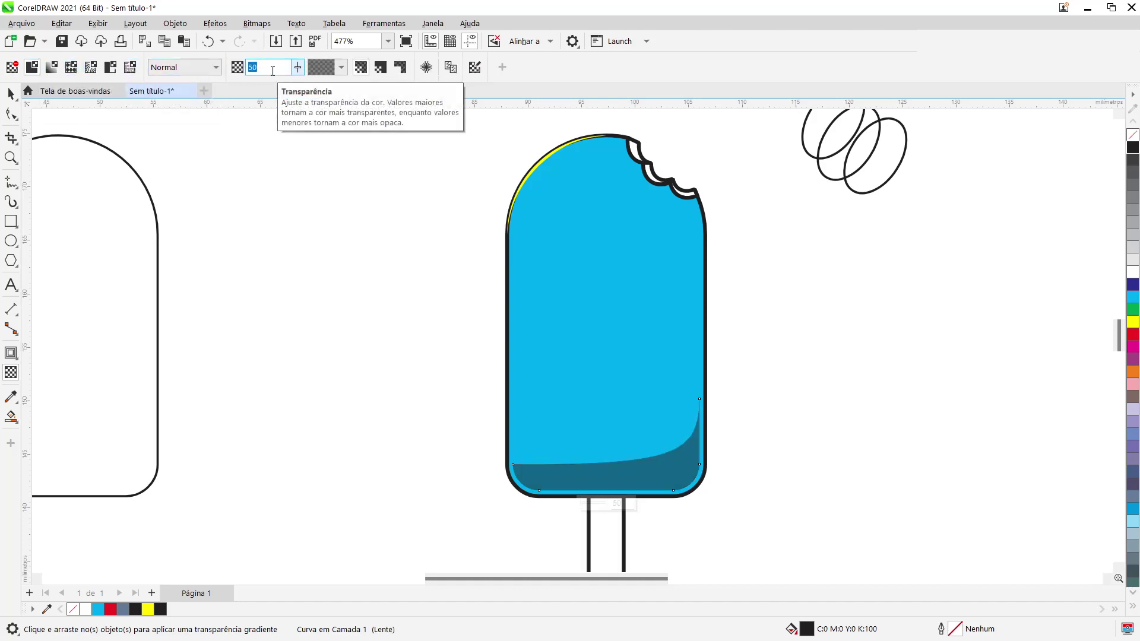
pyautogui.write('80')
pyautogui.press('Return')
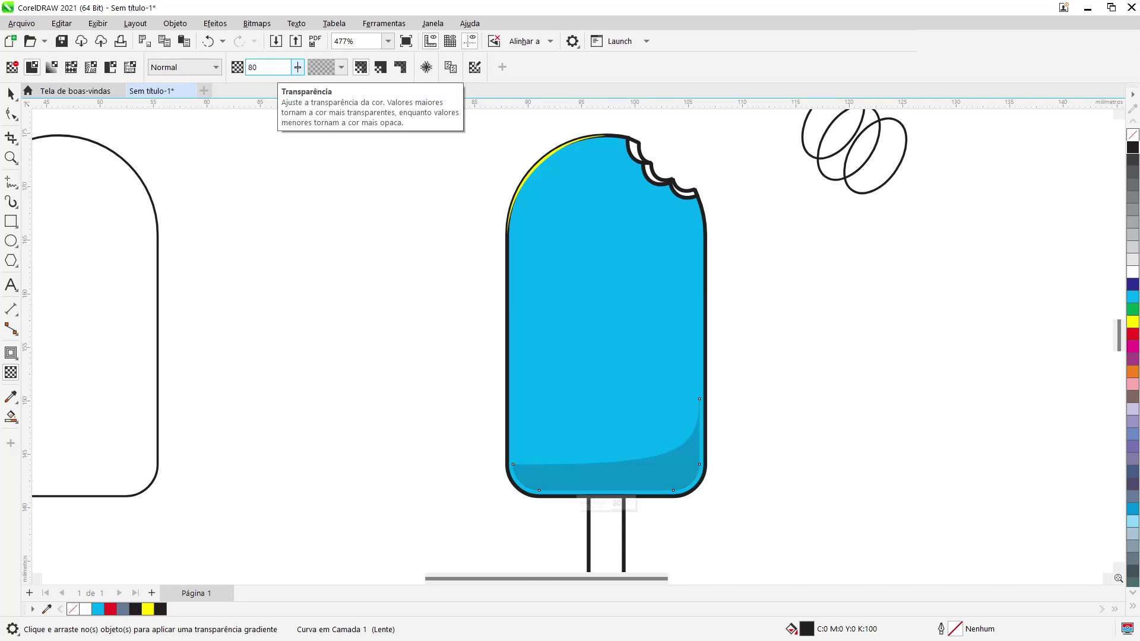
pyautogui.click(11, 94)
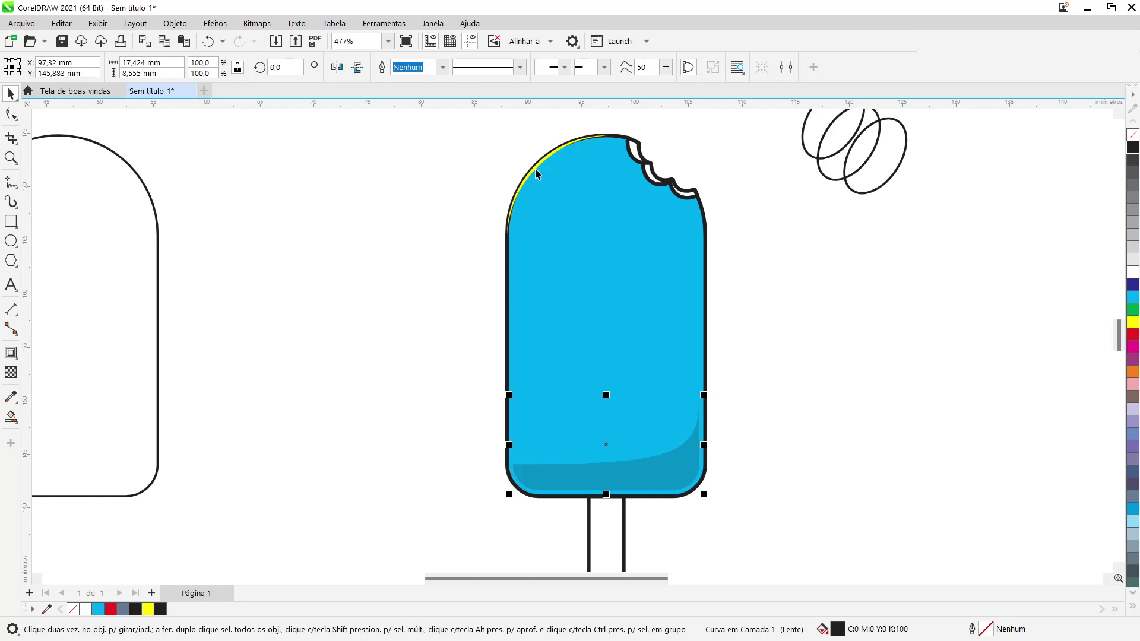
# Fill the yellow strip on the popsicle's upper-left edge with white and apply a uniform transparency of 20
pyautogui.scroll(3, 544, 174)
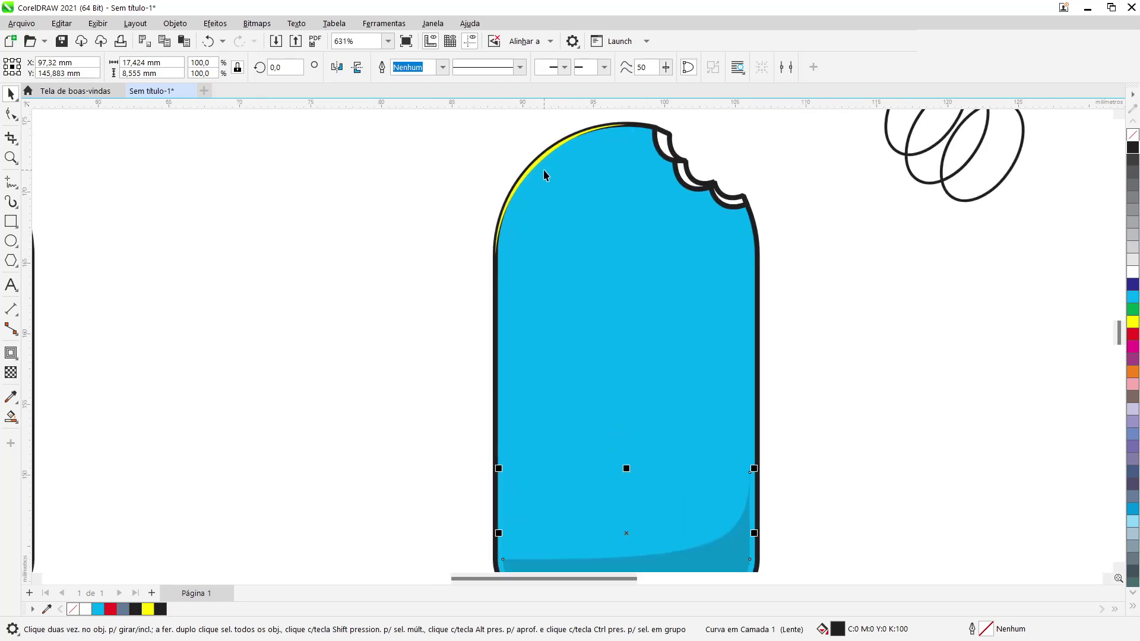
pyautogui.click(533, 166)
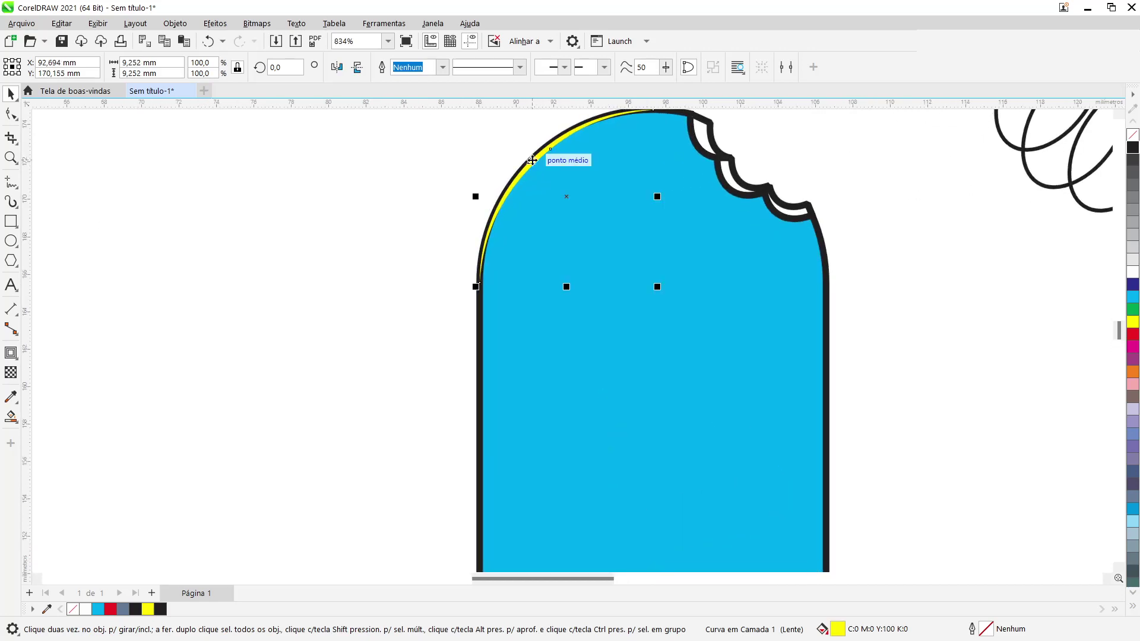
pyautogui.click(1132, 272)
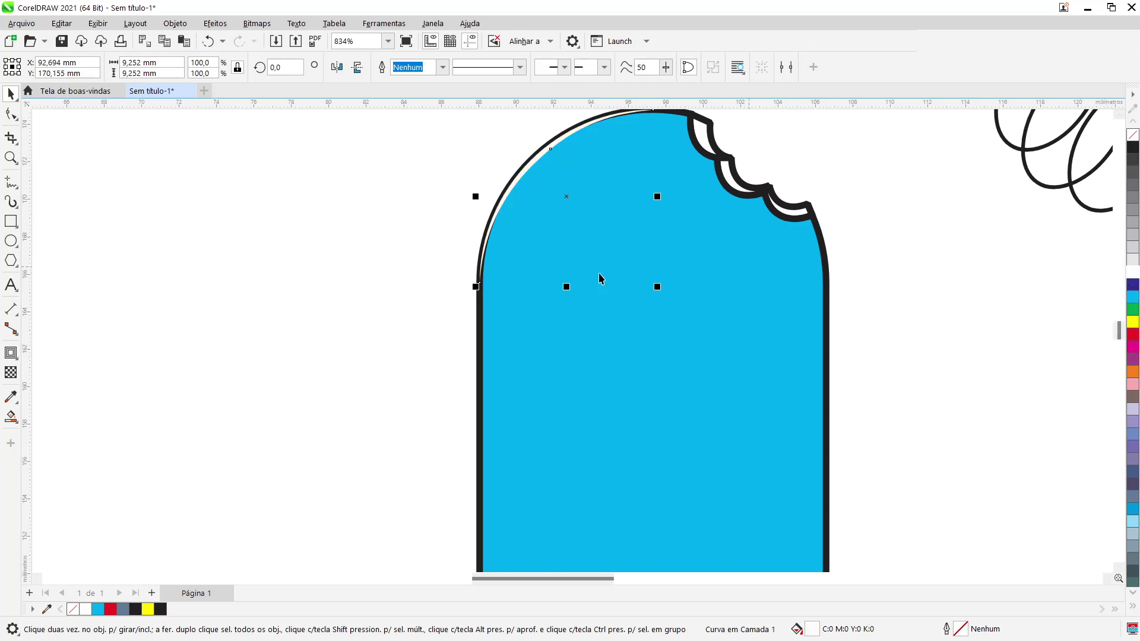
pyautogui.click(11, 372)
pyautogui.click(32, 67)
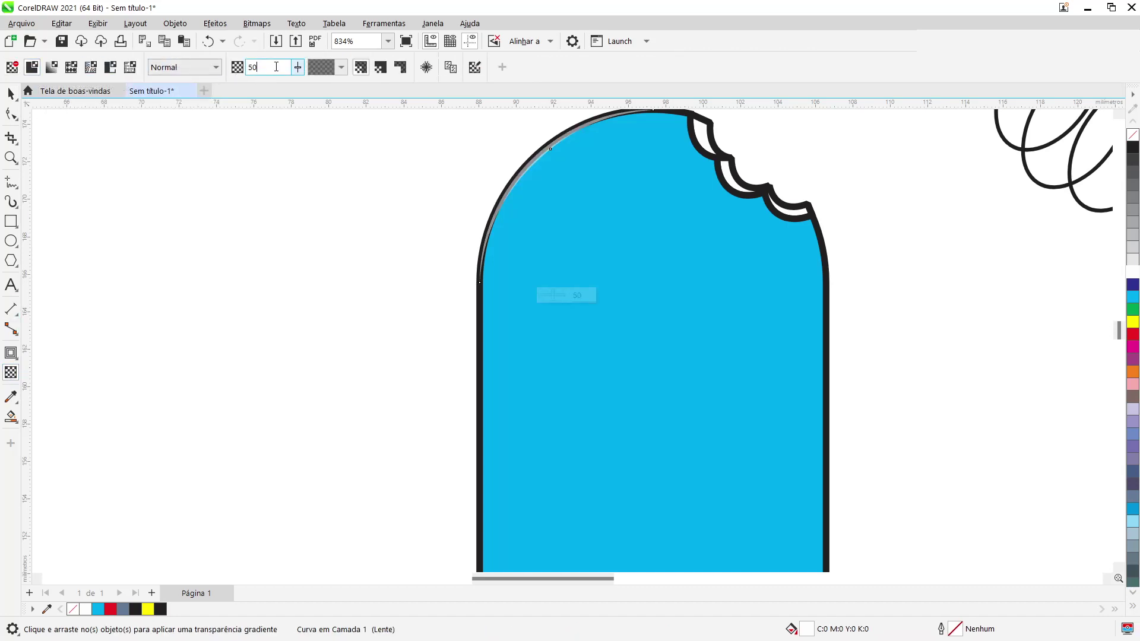
pyautogui.doubleClick(276, 66)
pyautogui.write('2')
pyautogui.press('Return')
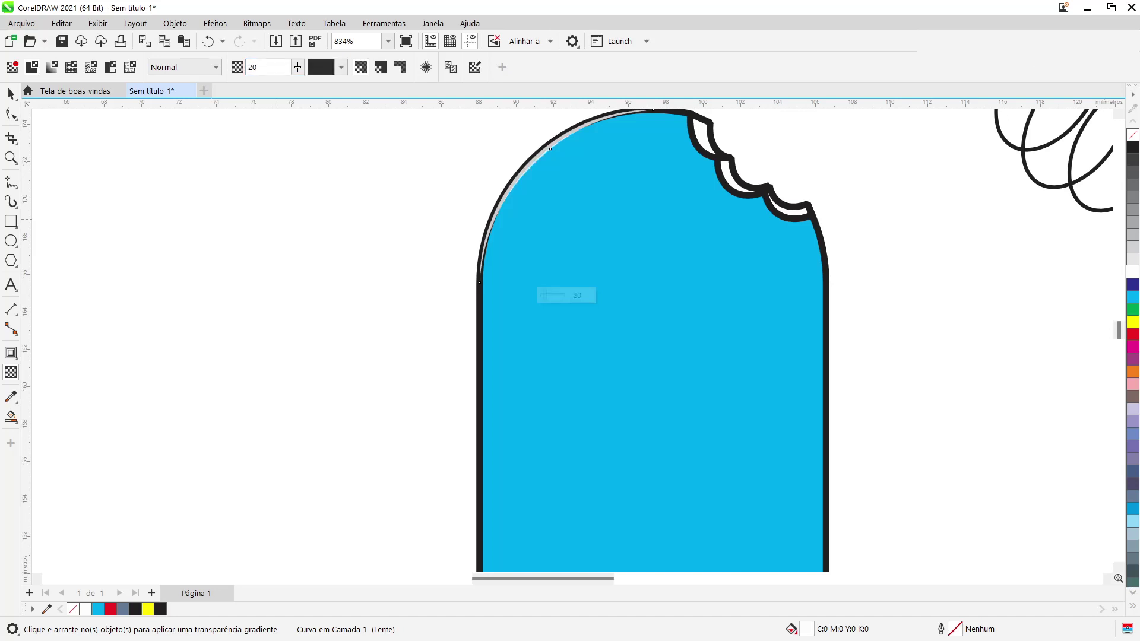
pyautogui.click(11, 94)
pyautogui.click(433, 229)
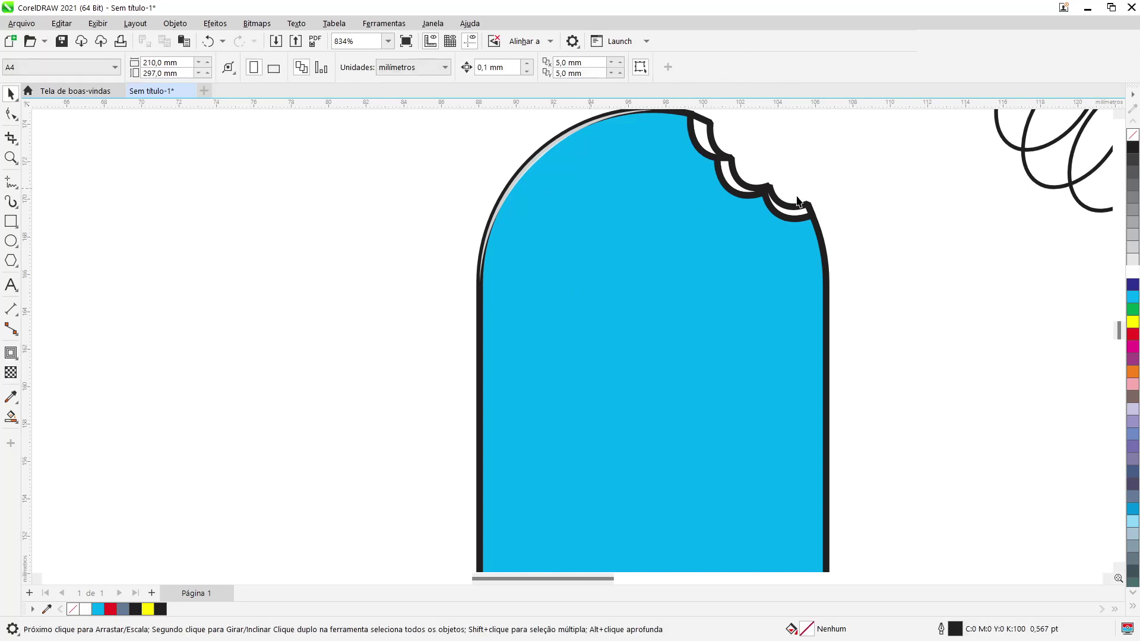
# Nudge the white highlight on the popsicle's upper-left edge 0.2 mm down and 0.2 mm to the right
pyautogui.scroll(3, 1119, 122)
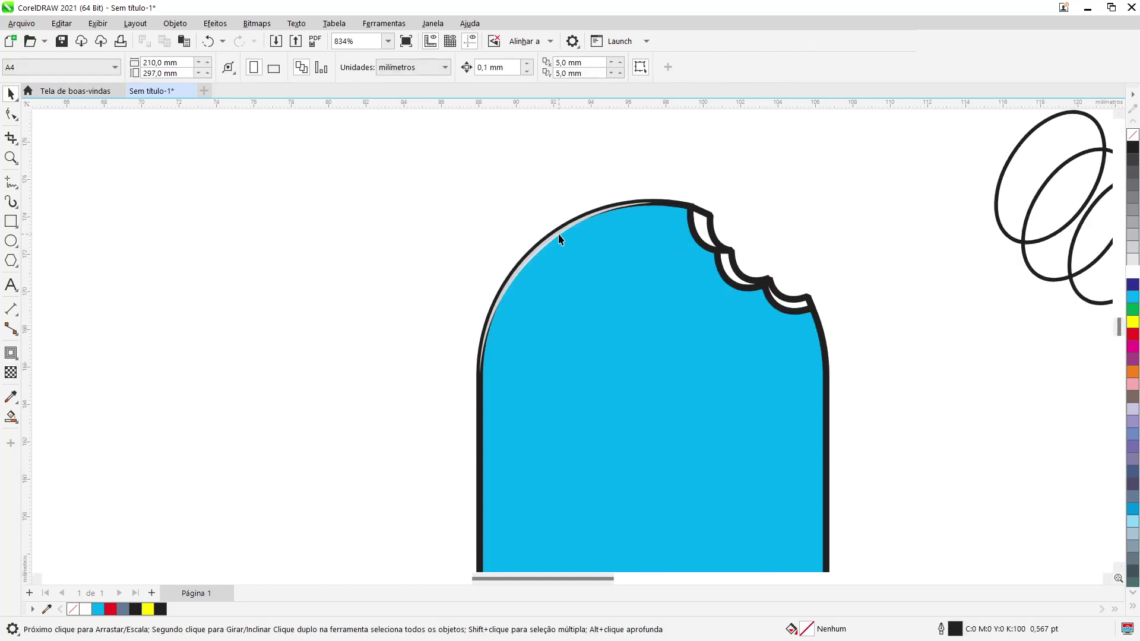
pyautogui.click(558, 236)
pyautogui.press('Down')
pyautogui.press('Down')
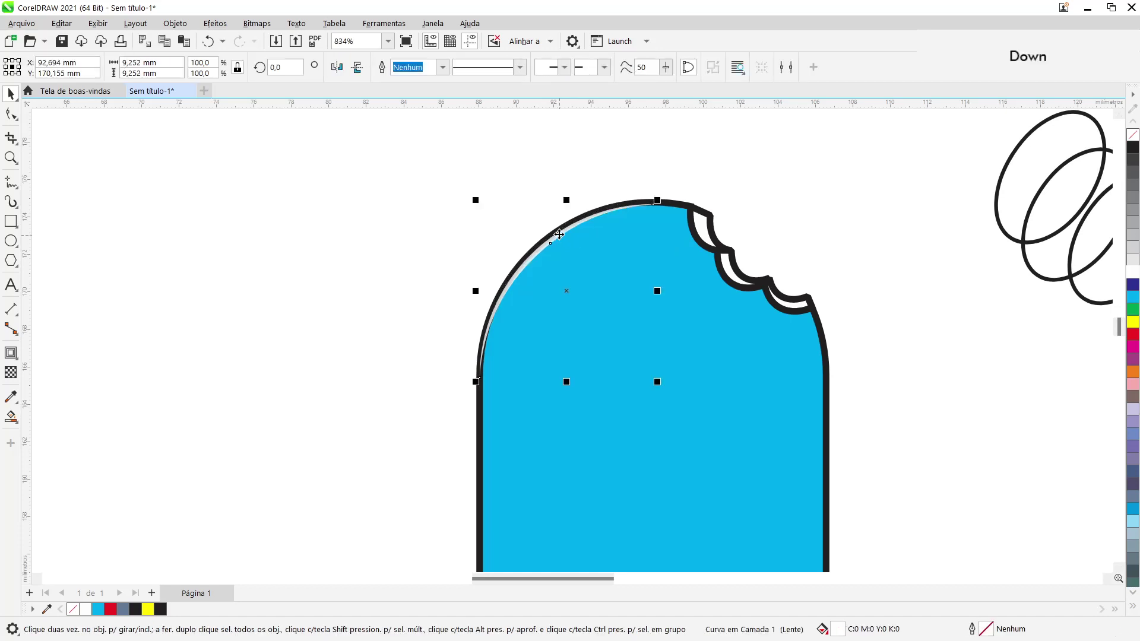
pyautogui.press('Right')
pyautogui.press('Right')
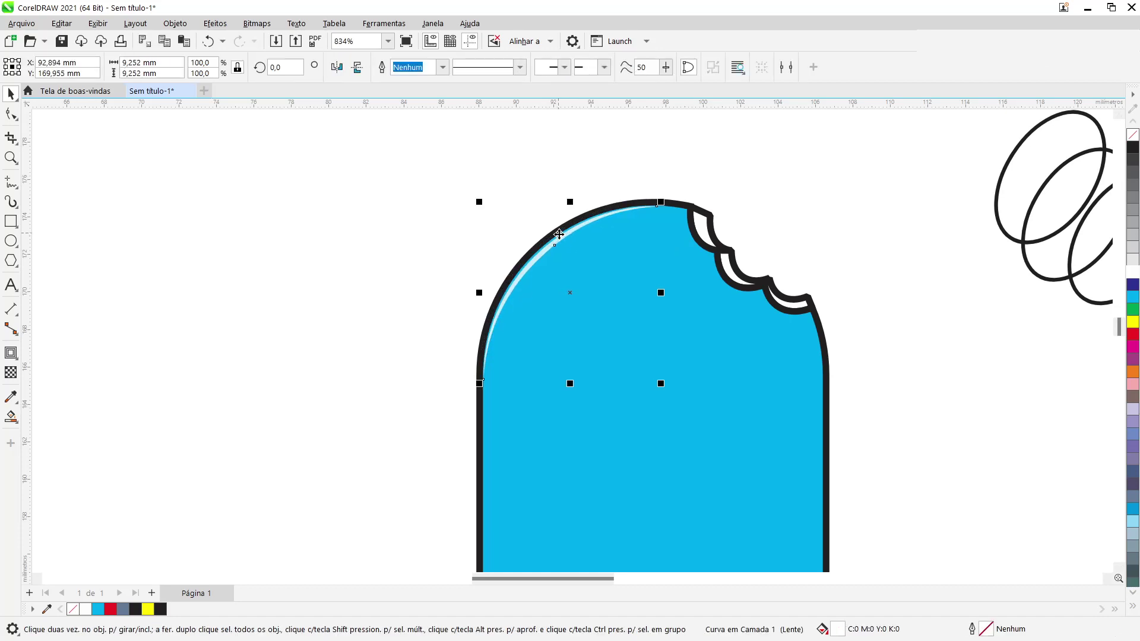
pyautogui.click(818, 188)
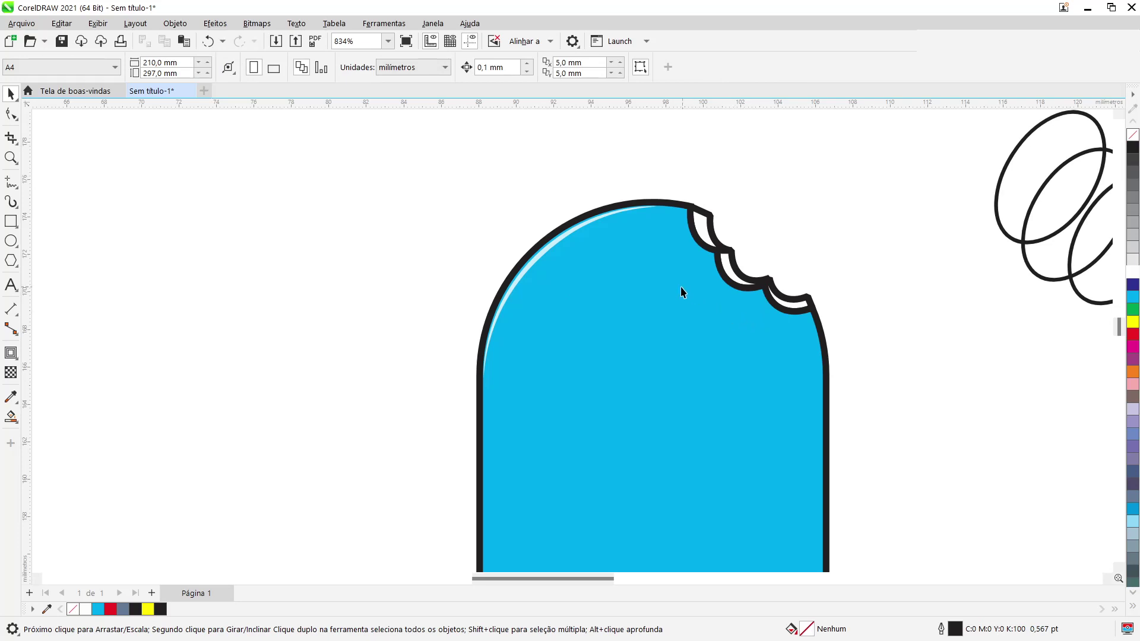
# Draw a circle about 2.7 mm across beside the popsicle and copy it into a diagonal chain of three overlapping circles
pyautogui.scroll(-1, 670, 296)
pyautogui.scroll(-1, 671, 296)
pyautogui.scroll(-2, 674, 316)
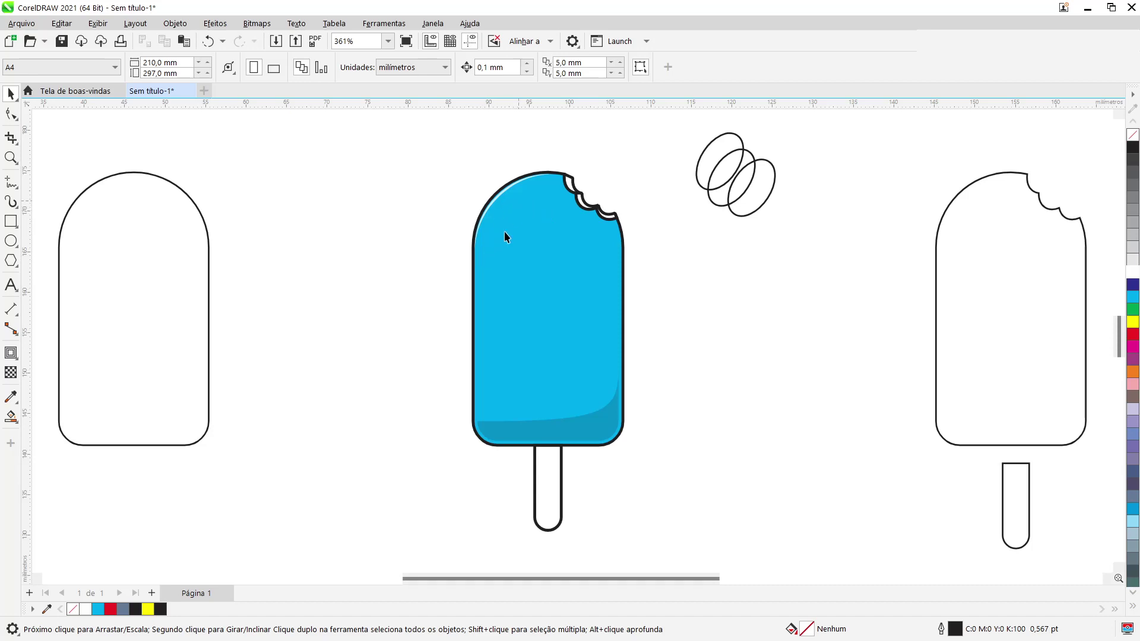
pyautogui.scroll(3, 504, 238)
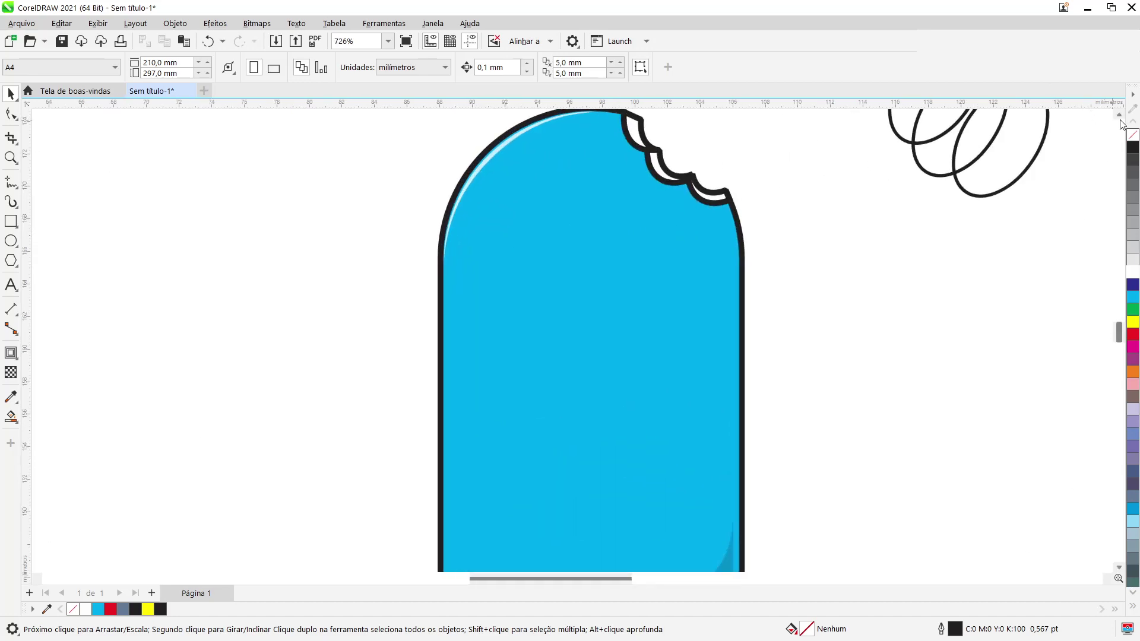
pyautogui.click(1118, 116)
pyautogui.click(1119, 116)
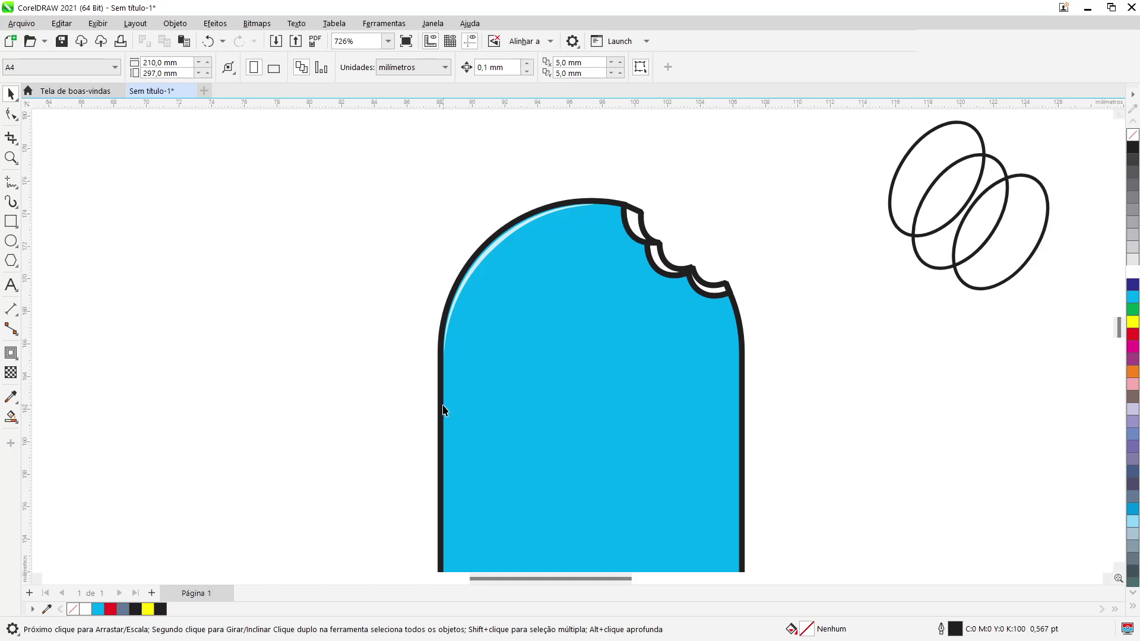
pyautogui.click(11, 241)
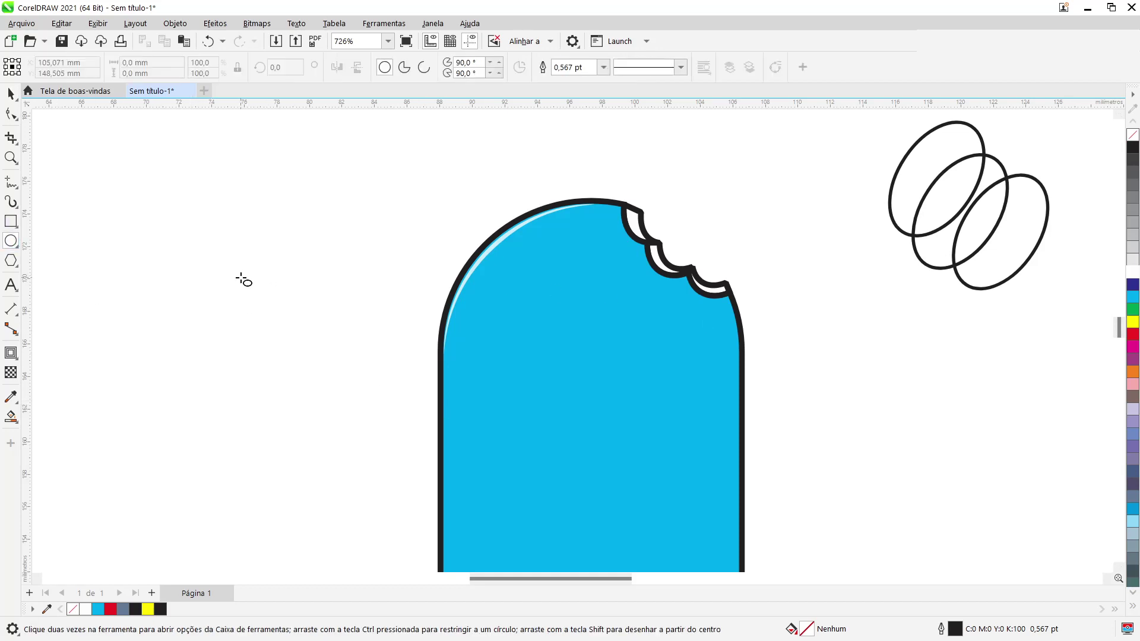
pyautogui.moveTo(242, 278); pyautogui.dragTo(273, 319)
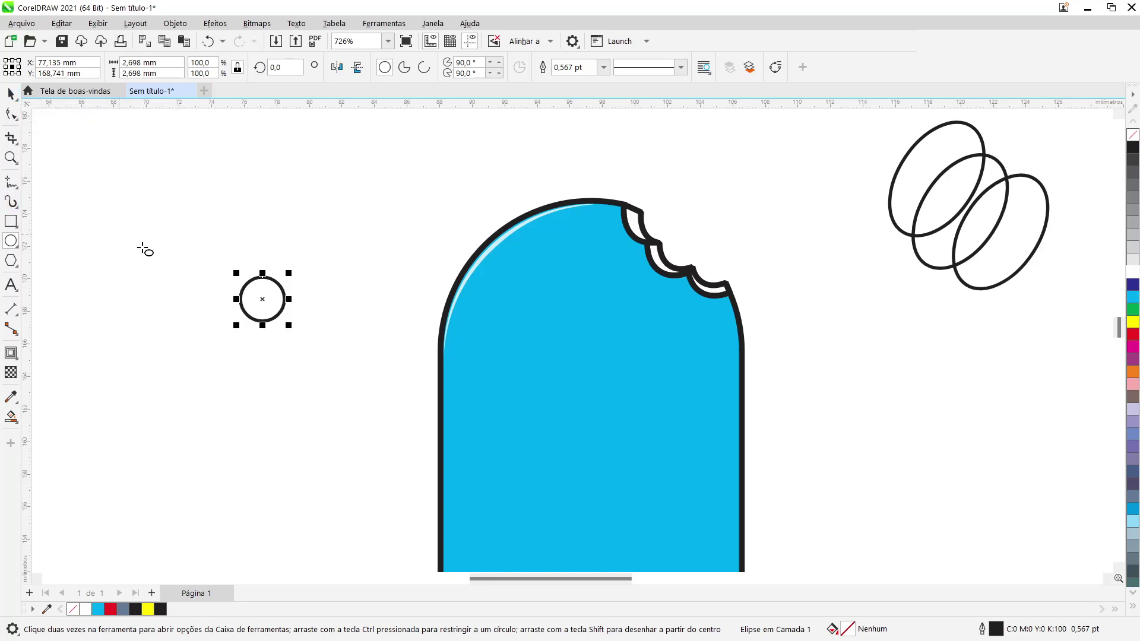
pyautogui.click(11, 94)
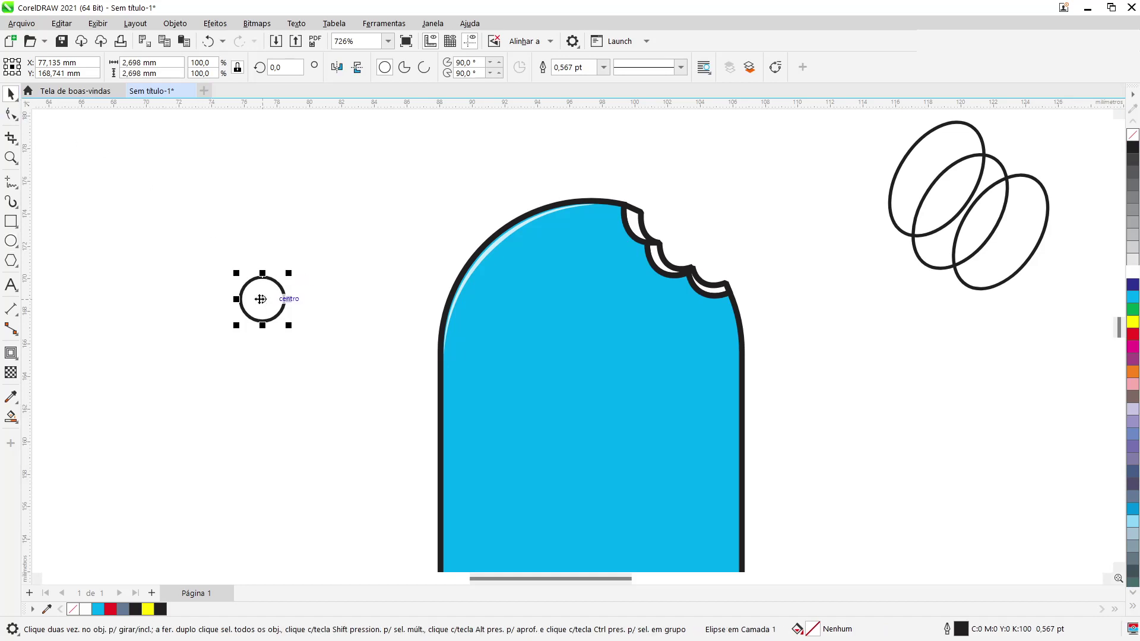
pyautogui.moveTo(261, 298); pyautogui.dragTo(307, 247)
# Weld the three overlapping circles into a single shape
pyautogui.scroll(2, 305, 286)
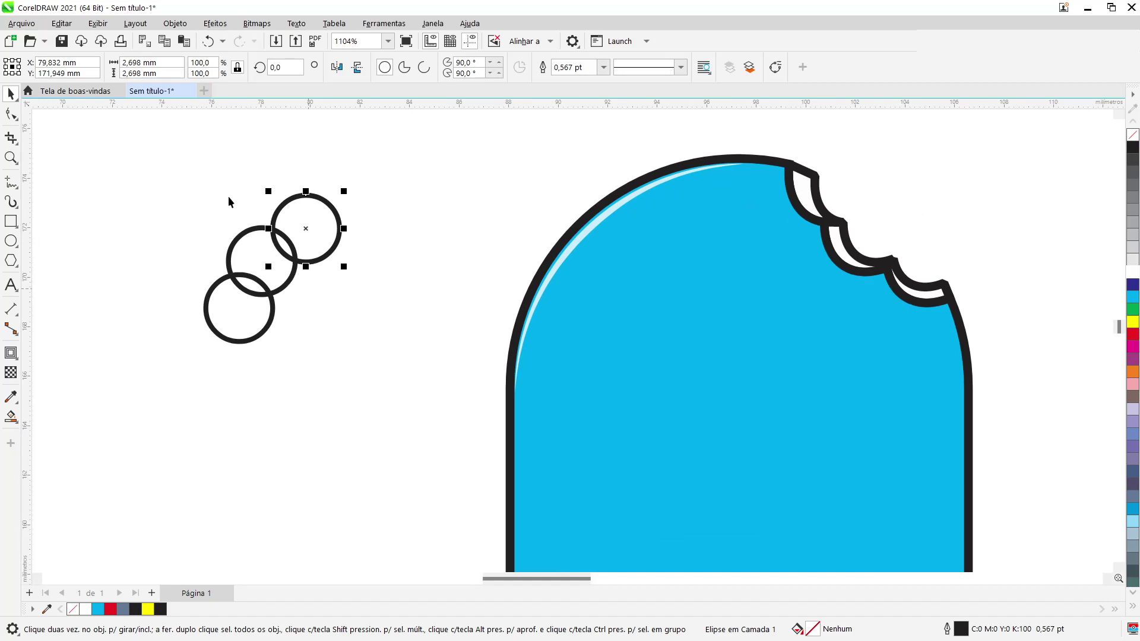
pyautogui.moveTo(169, 157); pyautogui.dragTo(349, 286)
pyautogui.moveTo(400, 387); pyautogui.dragTo(401, 391)
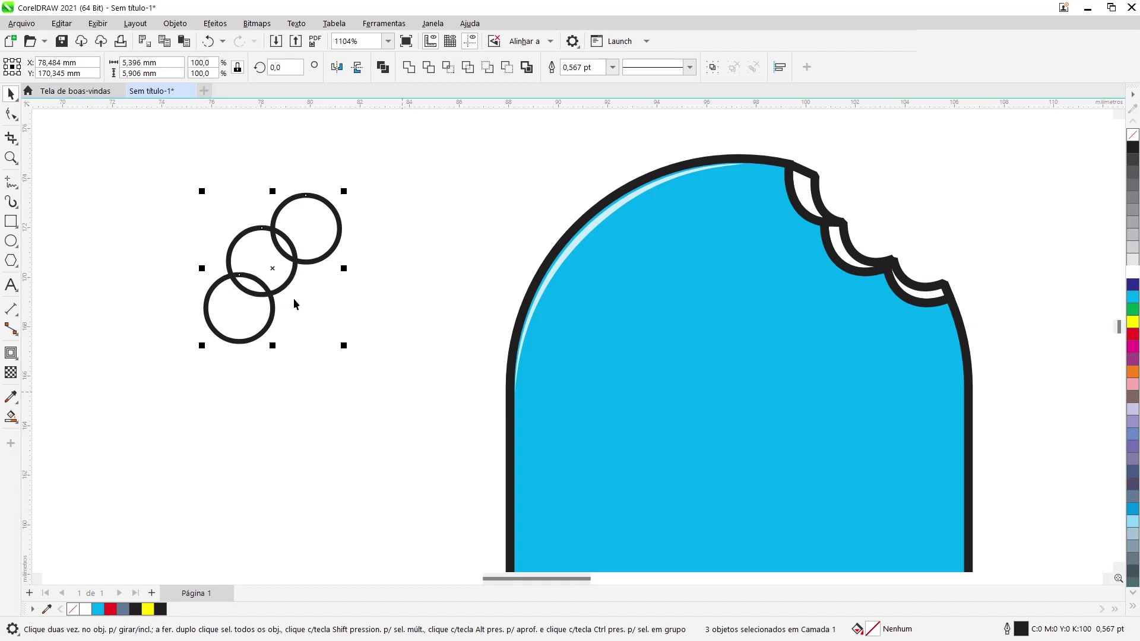
pyautogui.click(408, 68)
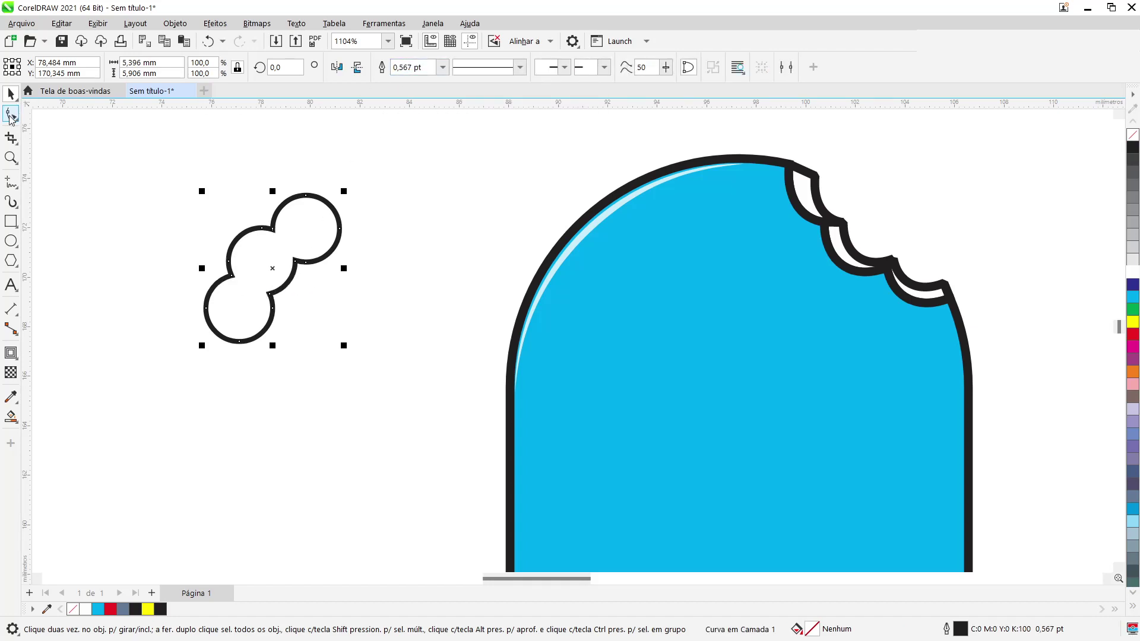
# Delete the notch nodes on both long sides of the welded shape and bow its upper-left edge outward
pyautogui.click(11, 117)
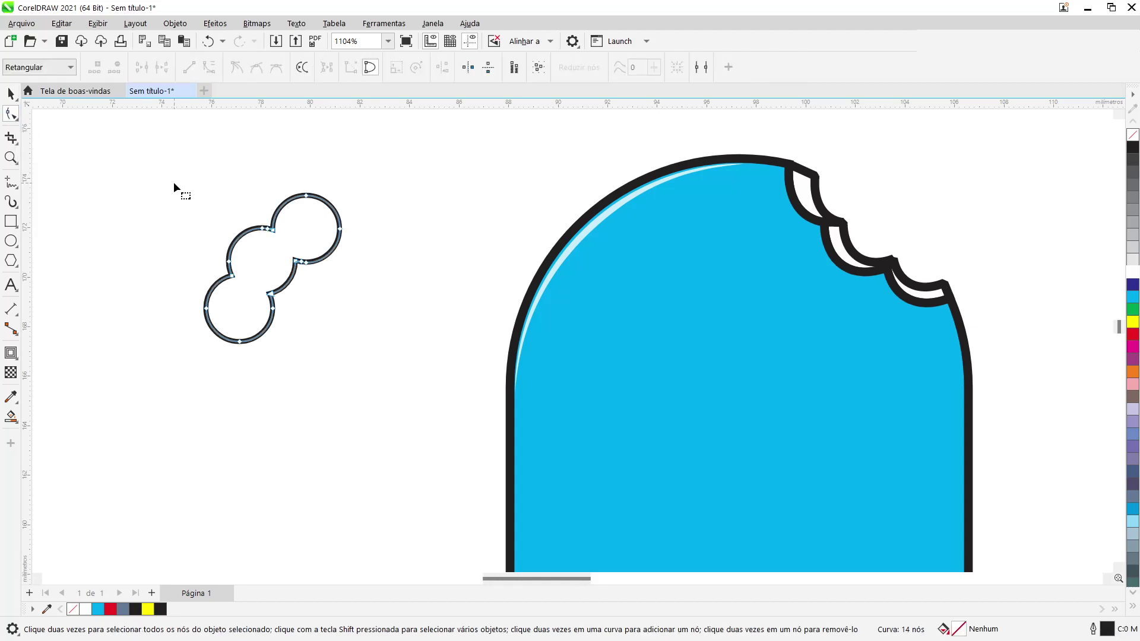
pyautogui.moveTo(173, 183); pyautogui.dragTo(279, 282)
pyautogui.press('Delete')
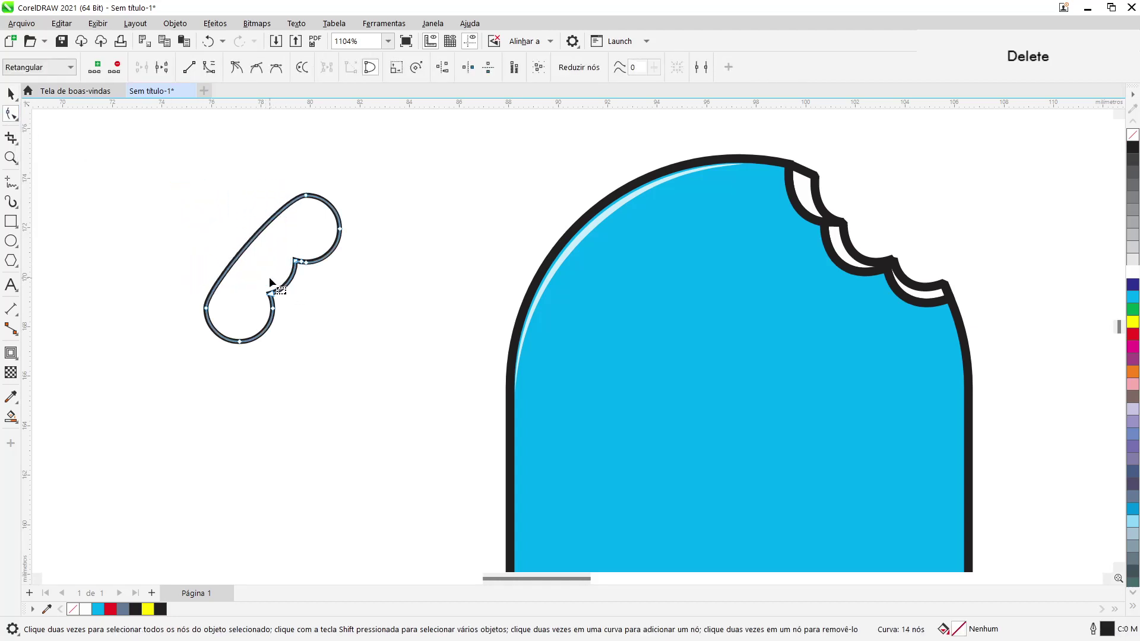
pyautogui.moveTo(246, 249); pyautogui.dragTo(235, 239)
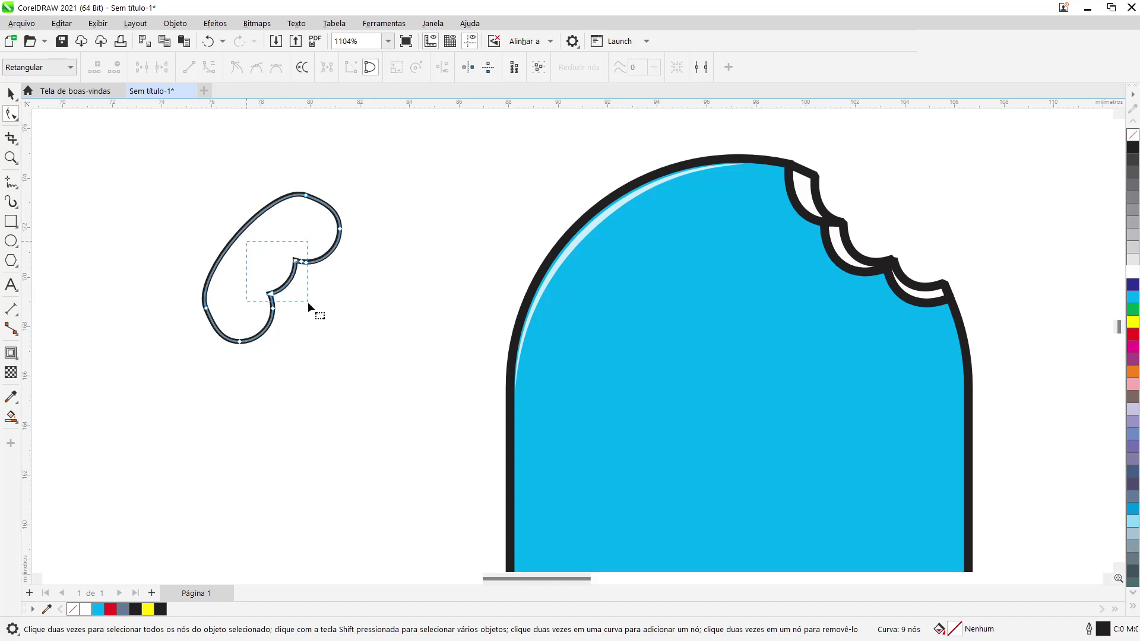
pyautogui.moveTo(320, 322); pyautogui.dragTo(321, 321)
pyautogui.press('Delete')
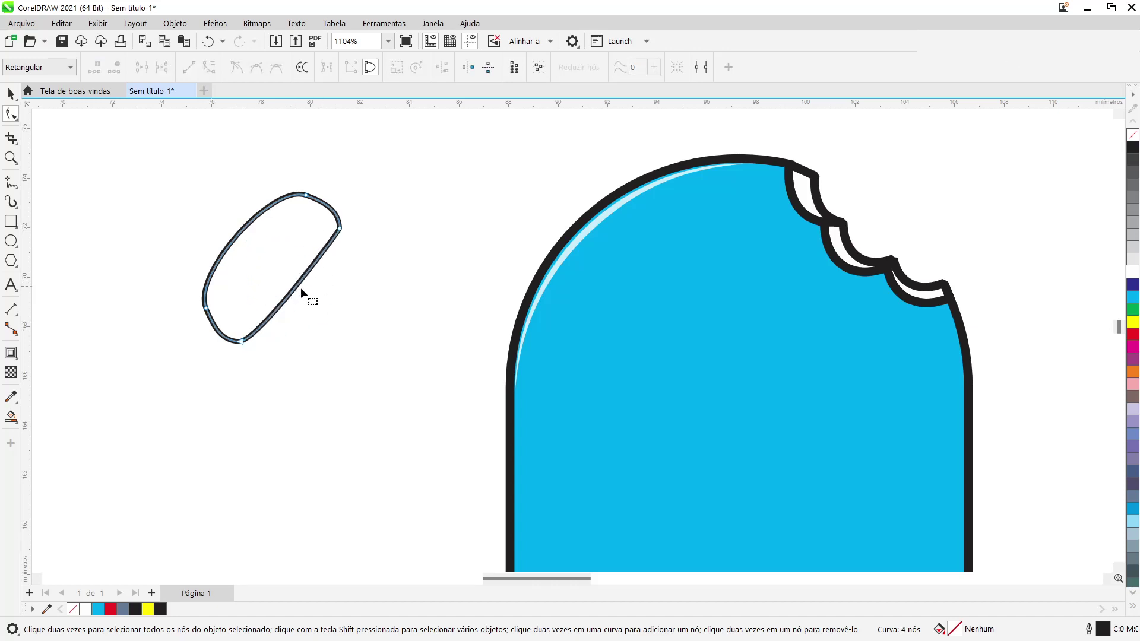
# Bend the shape's lower-right edge inward and delete the corner node at that edge's upper end
pyautogui.click(340, 228)
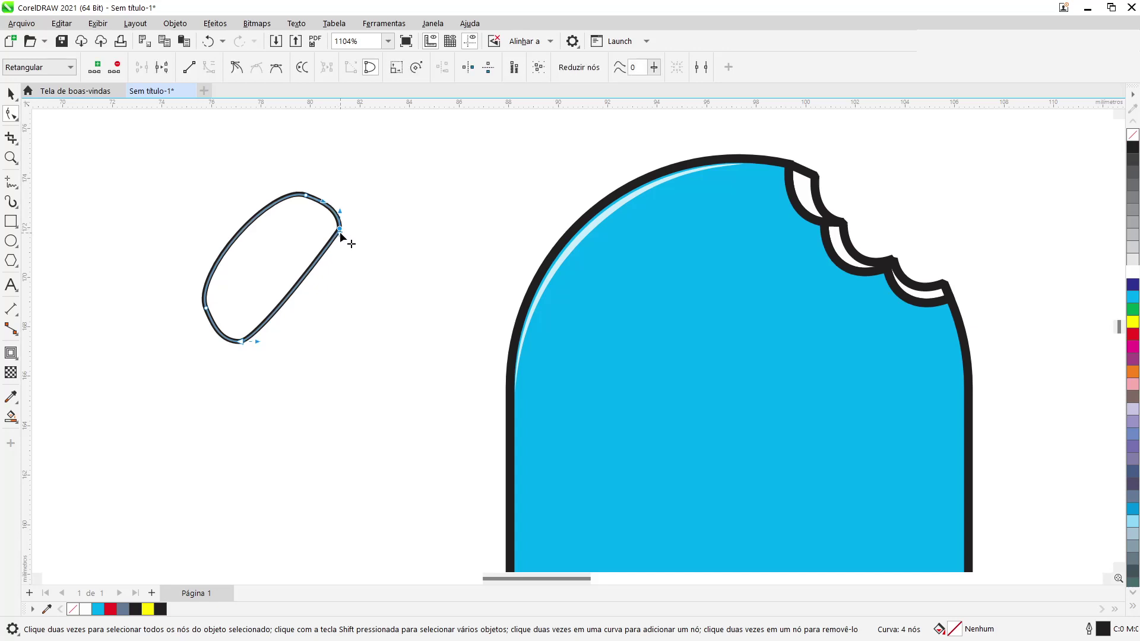
pyautogui.moveTo(339, 229); pyautogui.dragTo(340, 261)
pyautogui.hotkey('ctrl', 'z')
pyautogui.moveTo(339, 234); pyautogui.dragTo(280, 266)
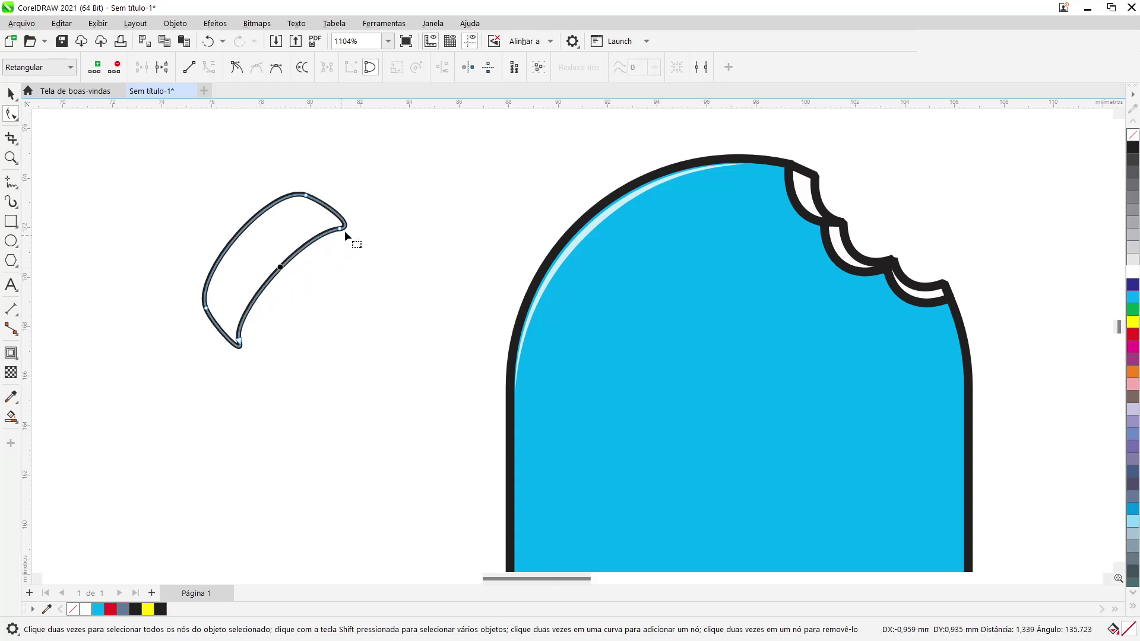
pyautogui.click(338, 230)
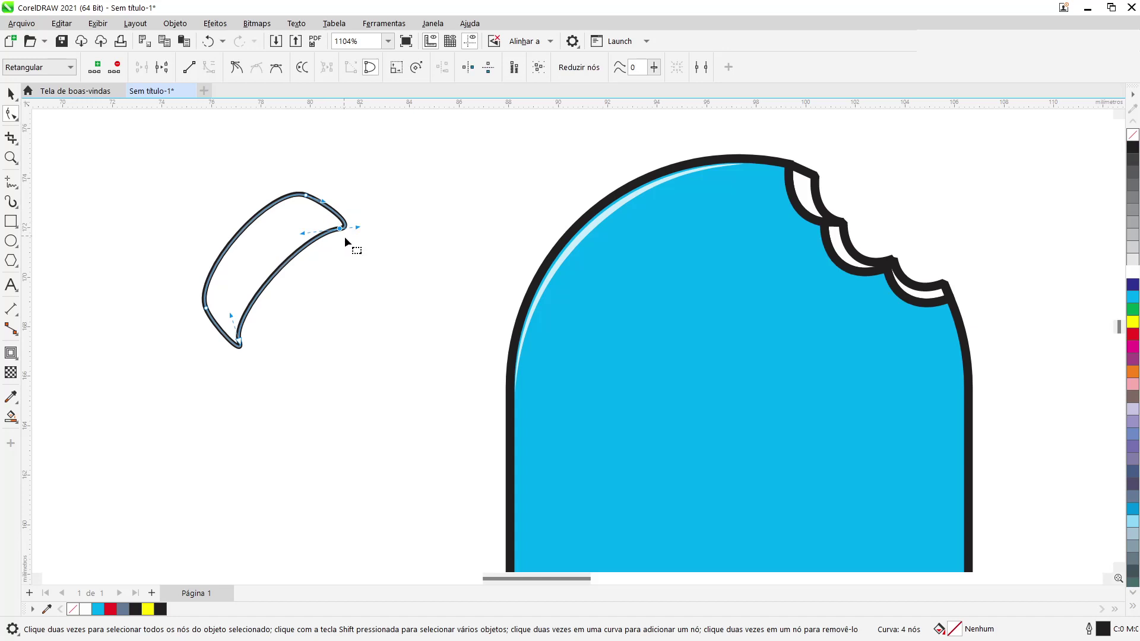
pyautogui.press('Delete')
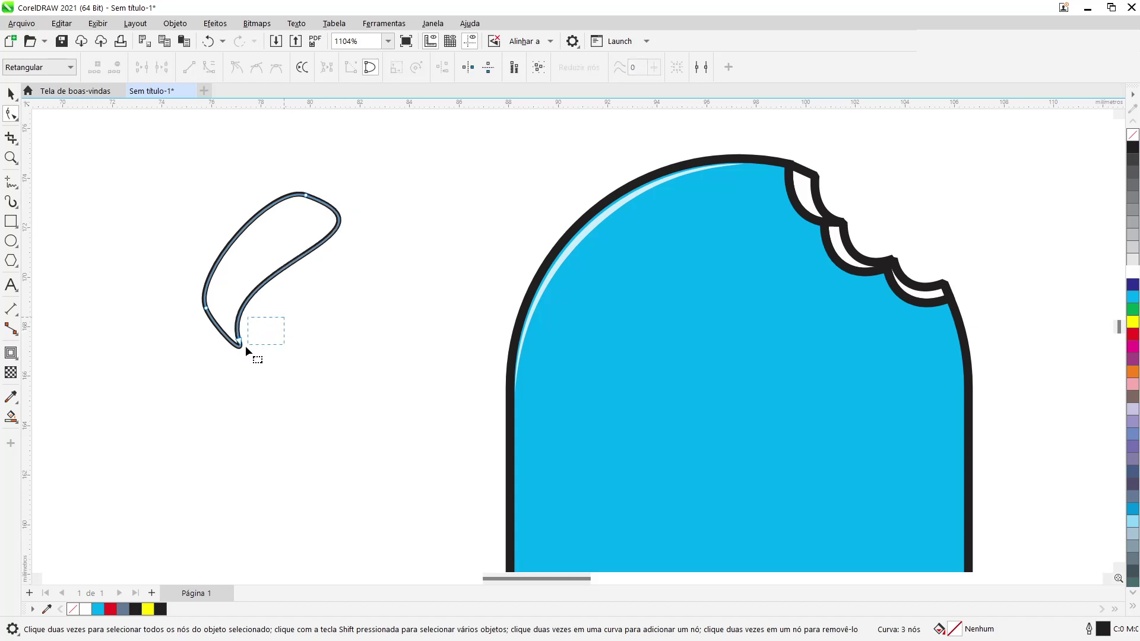
# Turn the handles of the shape's bottom node so the lower end is rounded and the lower-right edge bulges outward
pyautogui.moveTo(245, 350); pyautogui.dragTo(223, 372)
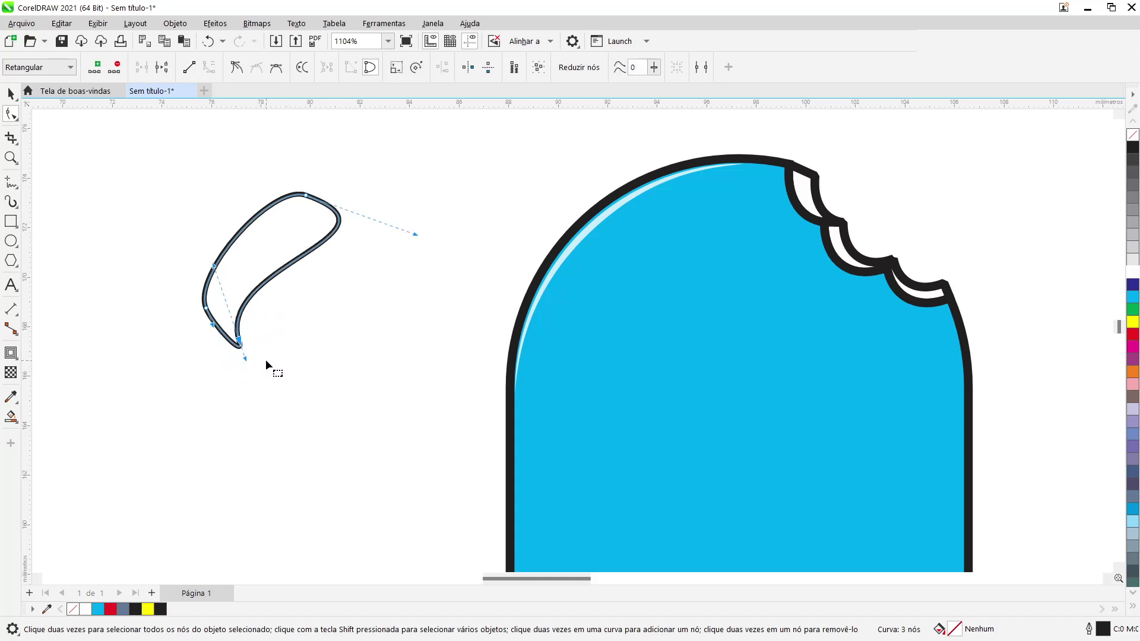
pyautogui.click(264, 360)
pyautogui.click(238, 340)
pyautogui.moveTo(244, 359); pyautogui.dragTo(212, 359)
pyautogui.moveTo(304, 294); pyautogui.dragTo(265, 331)
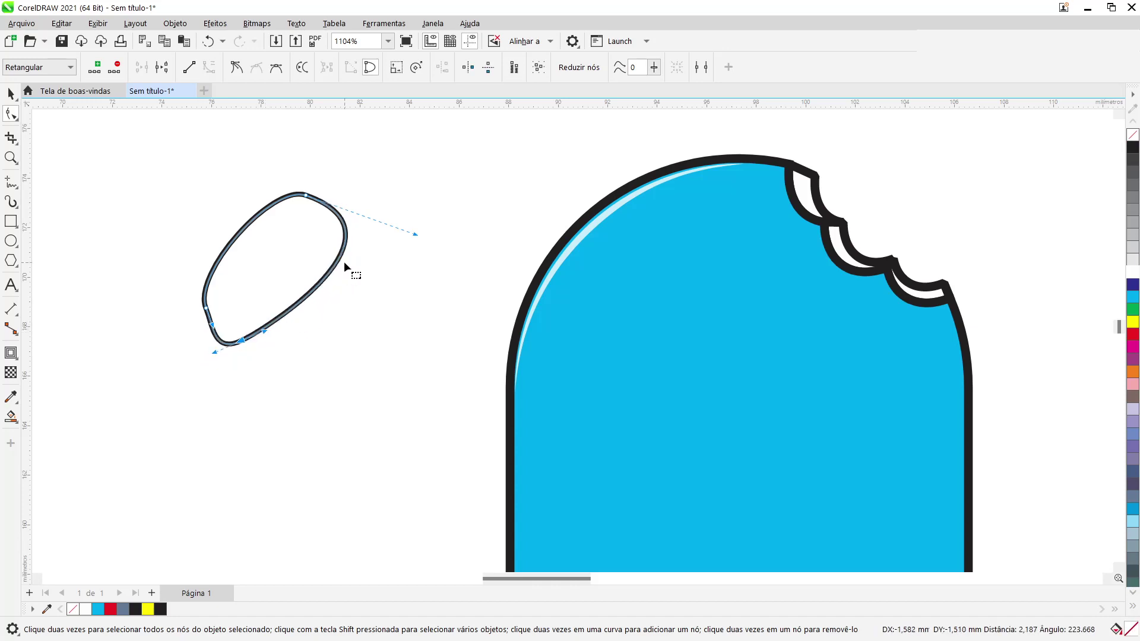
# Add a node midway along the lower-right edge, pull it inward into a bean shape, and delete the leftmost node
pyautogui.doubleClick(302, 297)
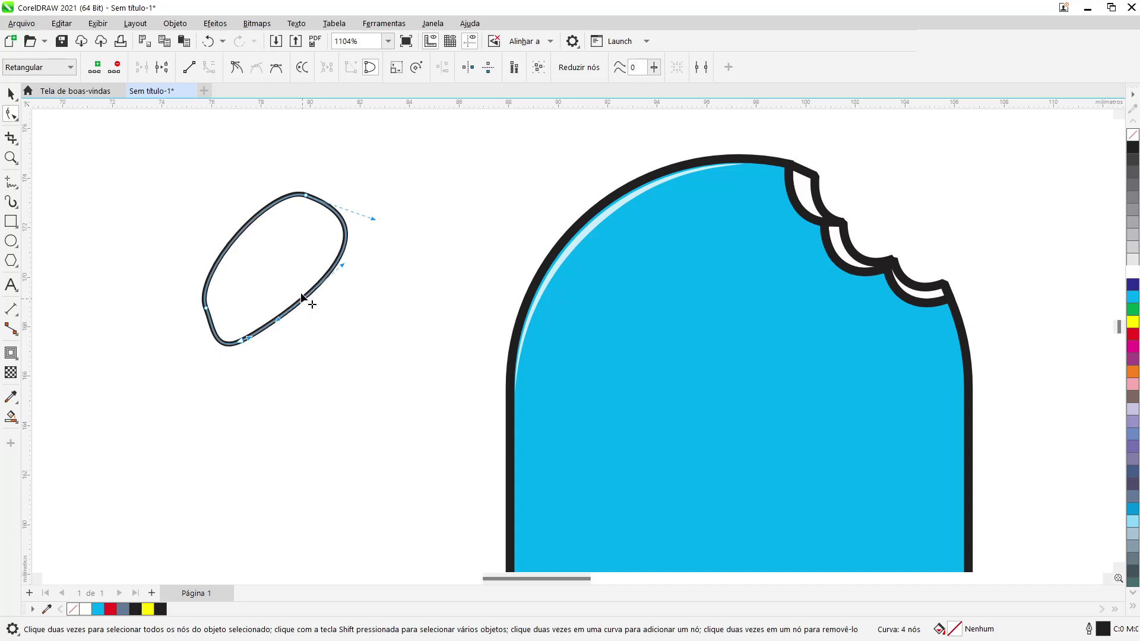
pyautogui.moveTo(302, 297); pyautogui.dragTo(281, 272)
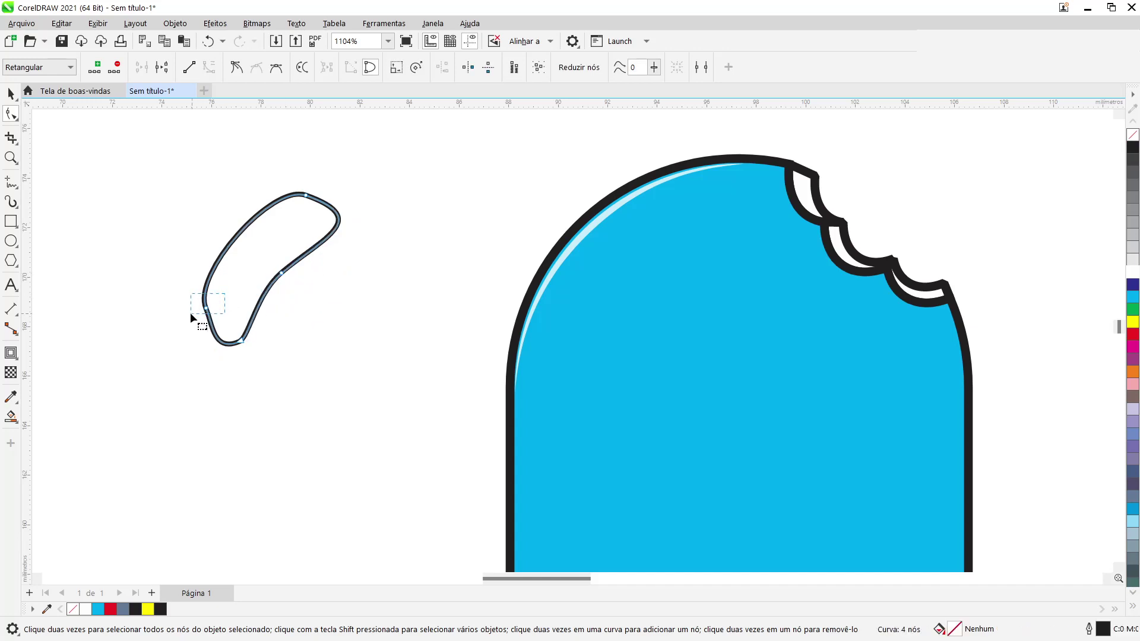
pyautogui.press('Delete')
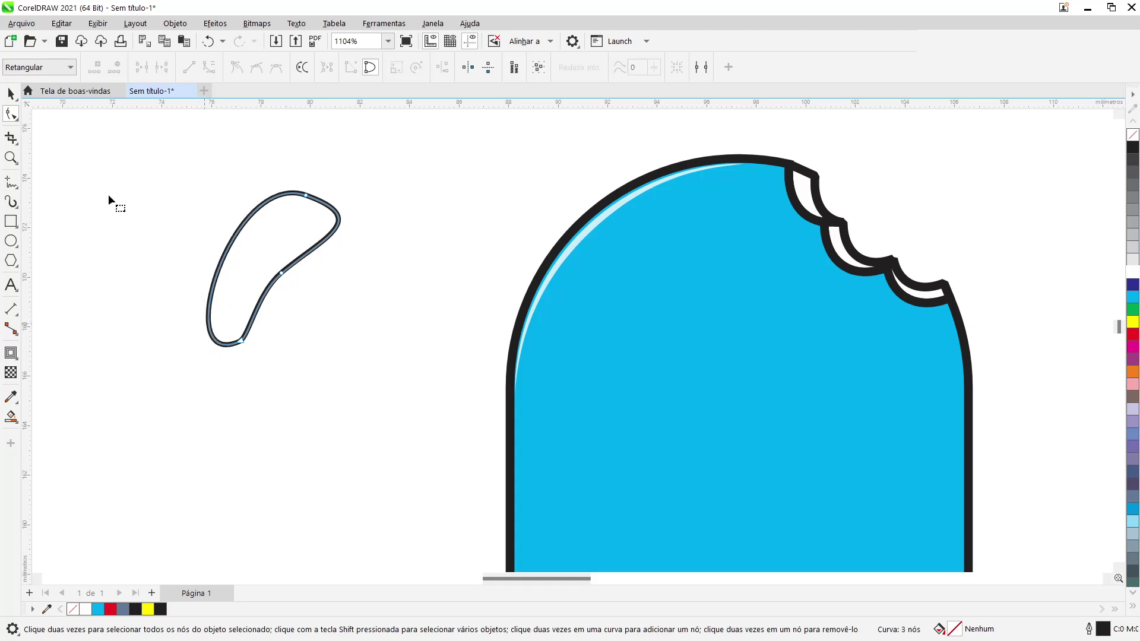
# Adjust the handles of the bean shape's bottom and top nodes to smooth and round both ends
pyautogui.click(10, 94)
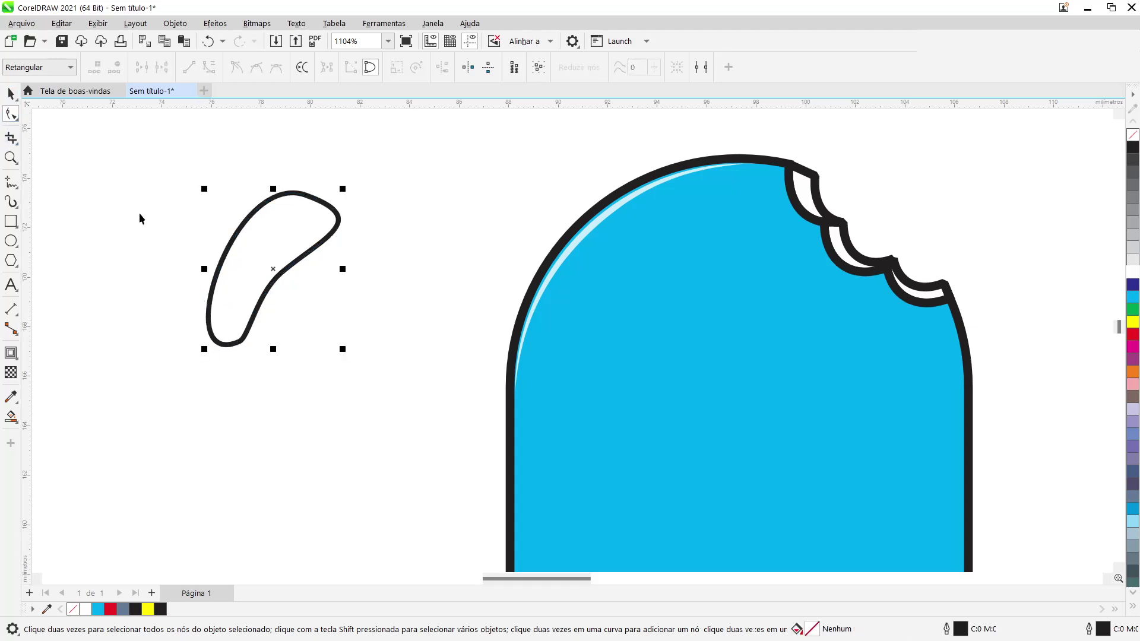
pyautogui.click(361, 399)
pyautogui.click(241, 335)
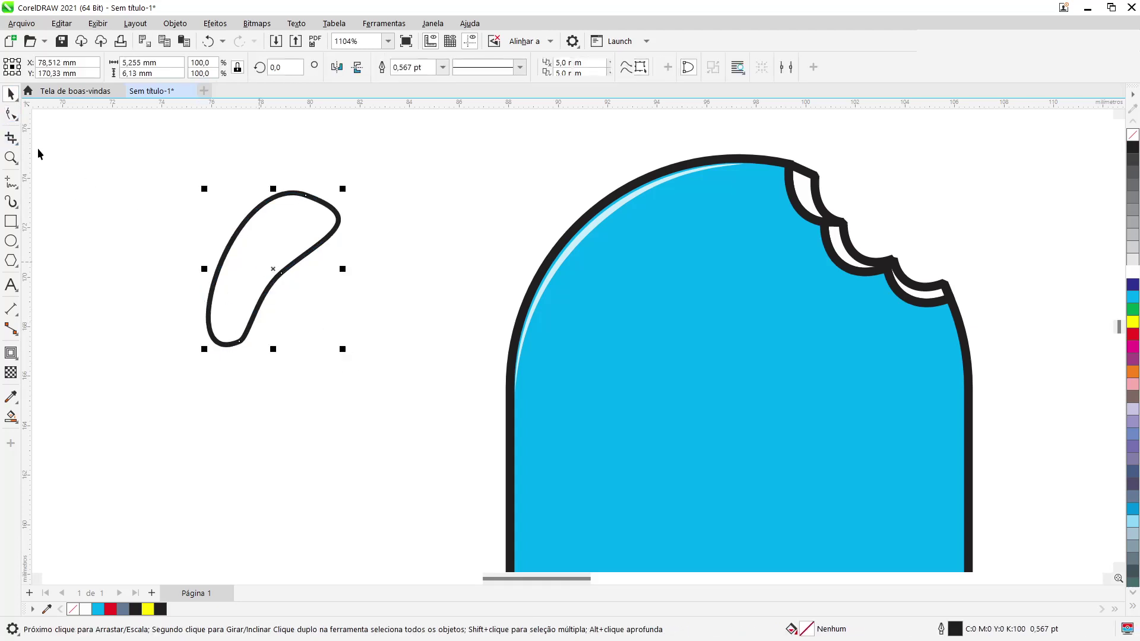
pyautogui.click(11, 114)
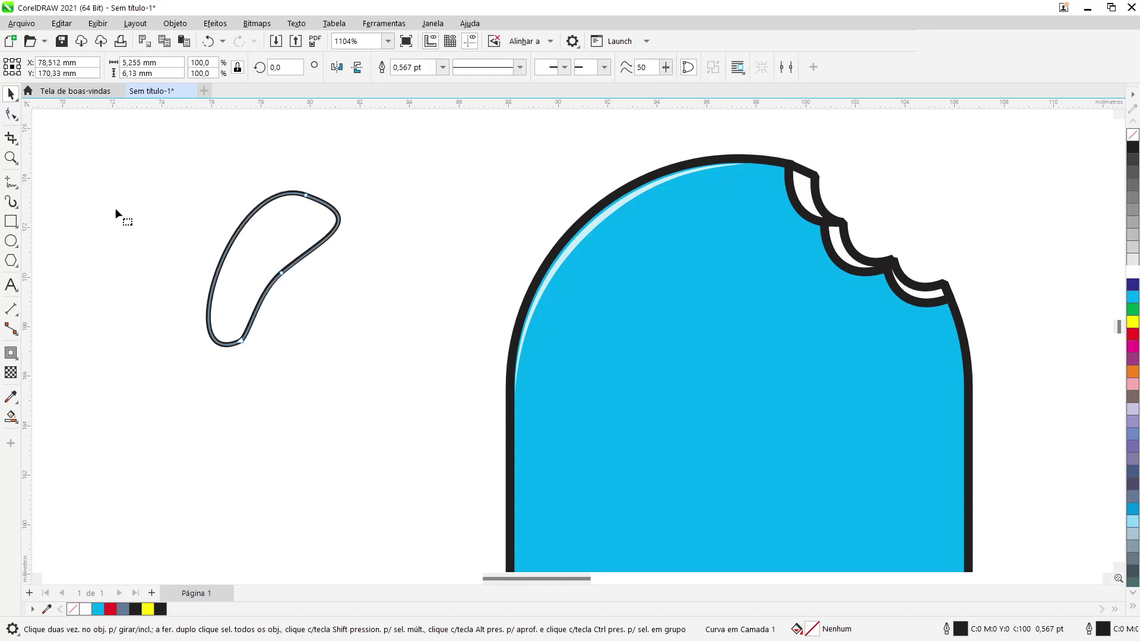
pyautogui.click(241, 340)
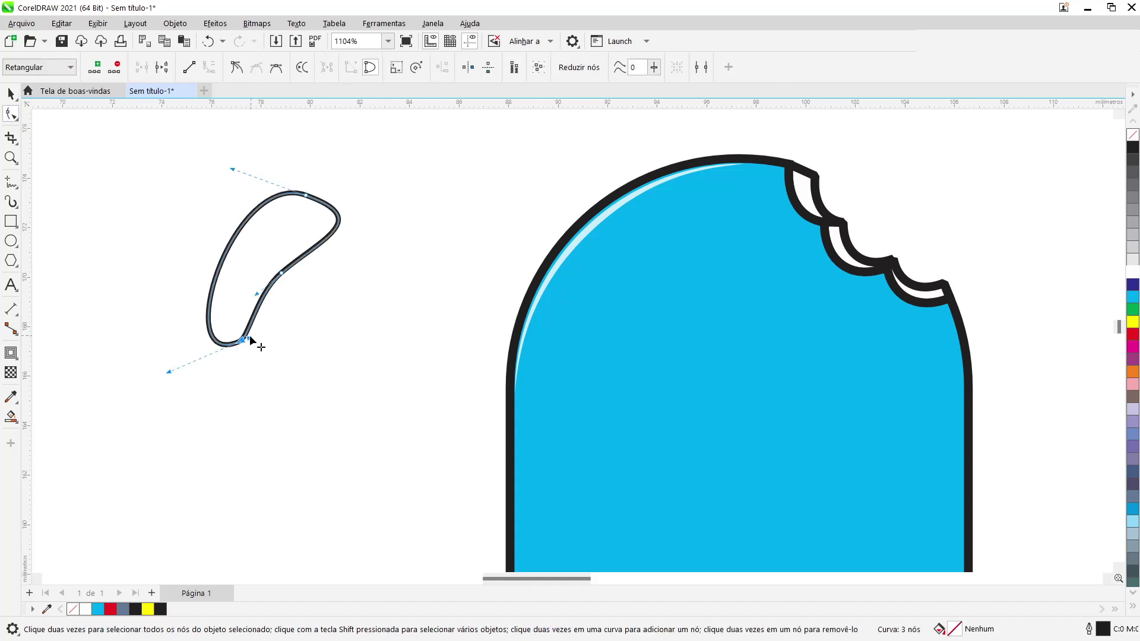
pyautogui.moveTo(248, 338); pyautogui.dragTo(254, 334)
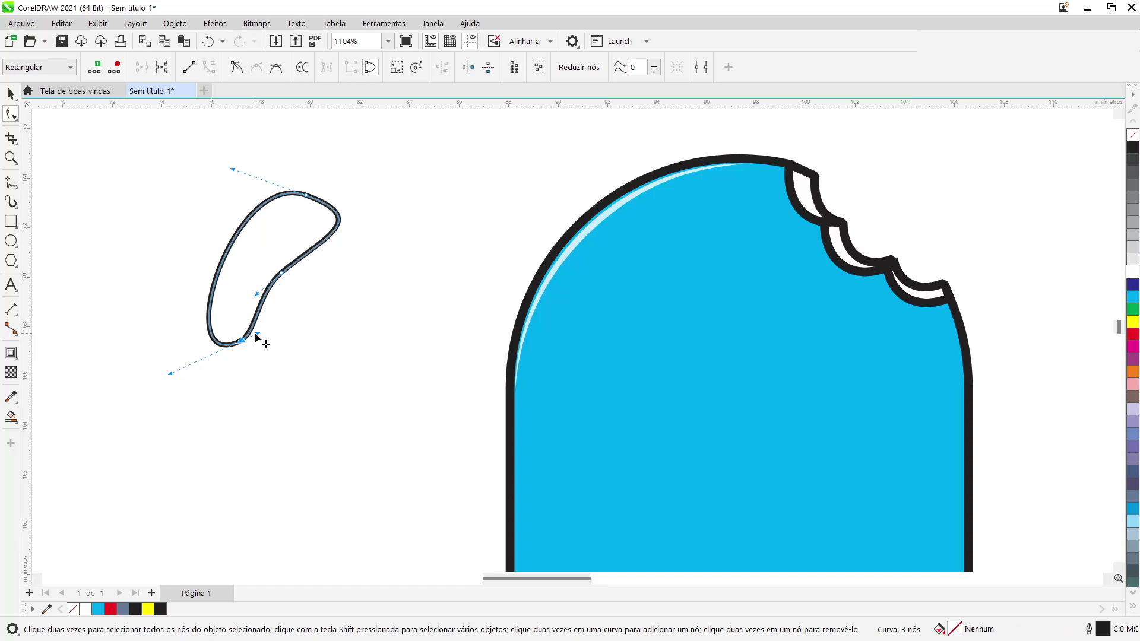
pyautogui.click(305, 196)
pyautogui.moveTo(373, 221); pyautogui.dragTo(359, 221)
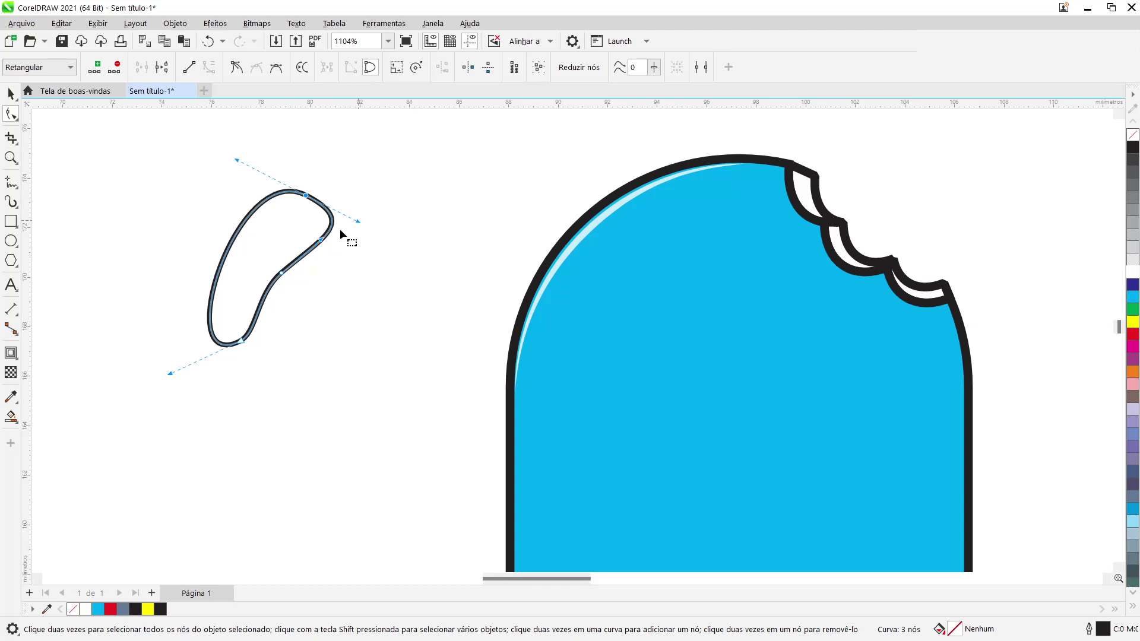
# Move the bean shape inside the popsicle beside the upper-left highlight and scale it to about 80%
pyautogui.click(10, 94)
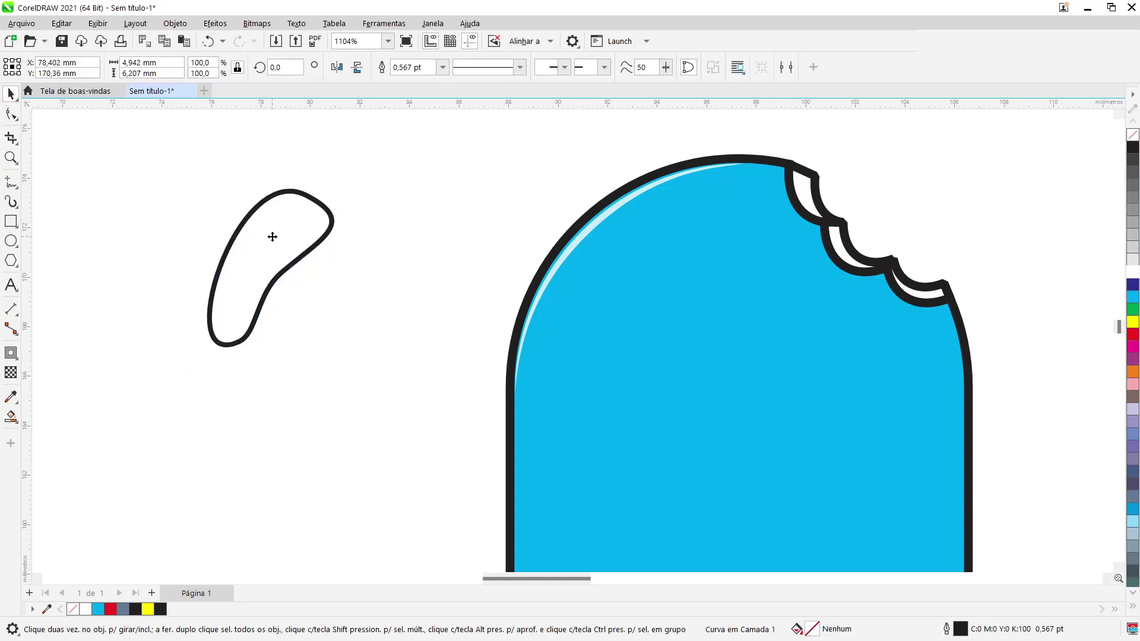
pyautogui.moveTo(273, 237); pyautogui.dragTo(606, 294)
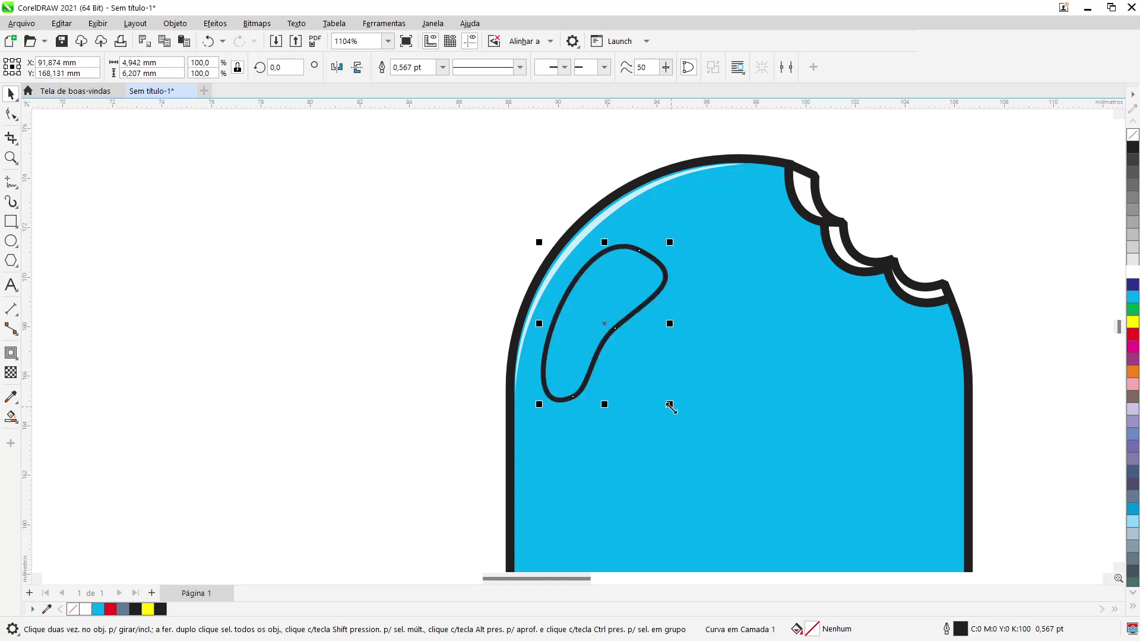
pyautogui.moveTo(670, 408); pyautogui.dragTo(644, 387)
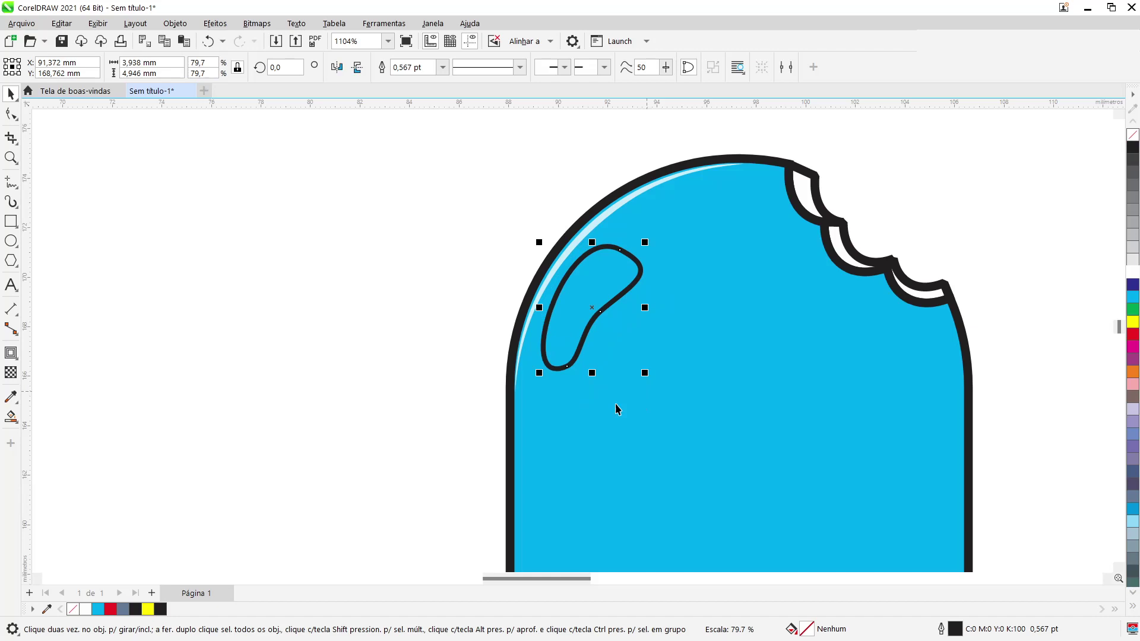
# Fill the bean-shaped reflection with white and remove its outline
pyautogui.click(410, 365)
pyautogui.press('F4')
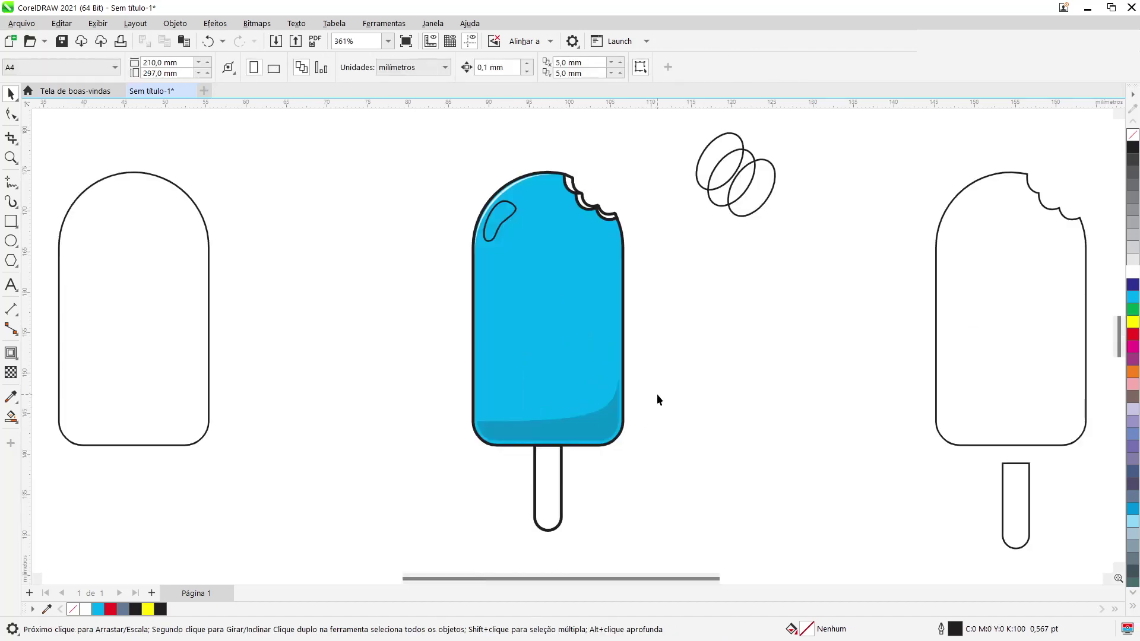
pyautogui.click(496, 229)
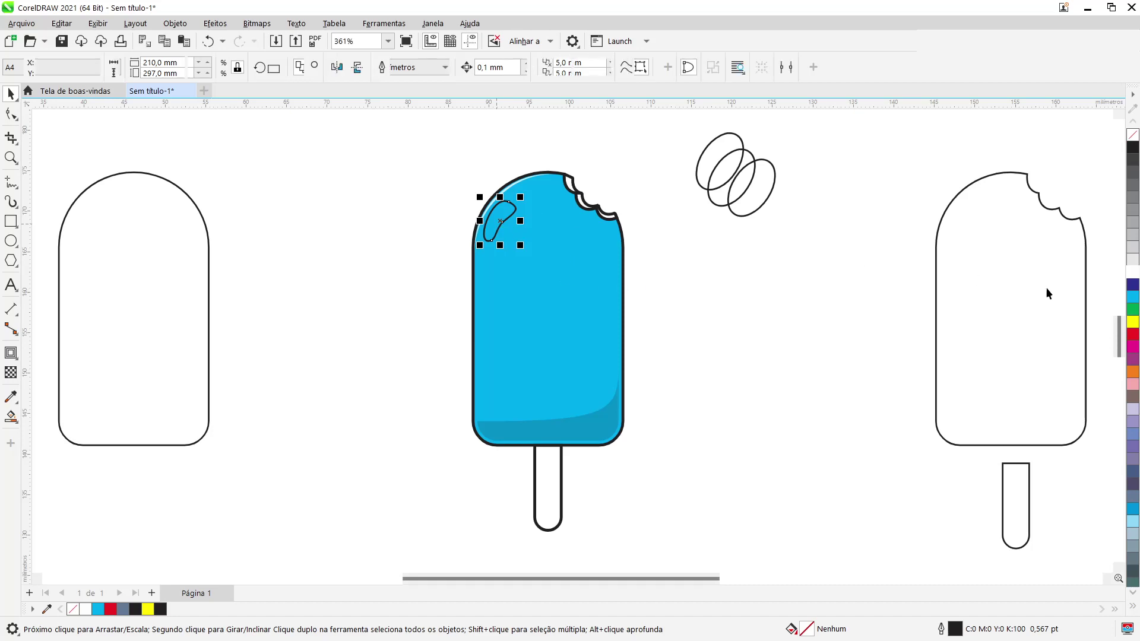
pyautogui.click(1132, 271)
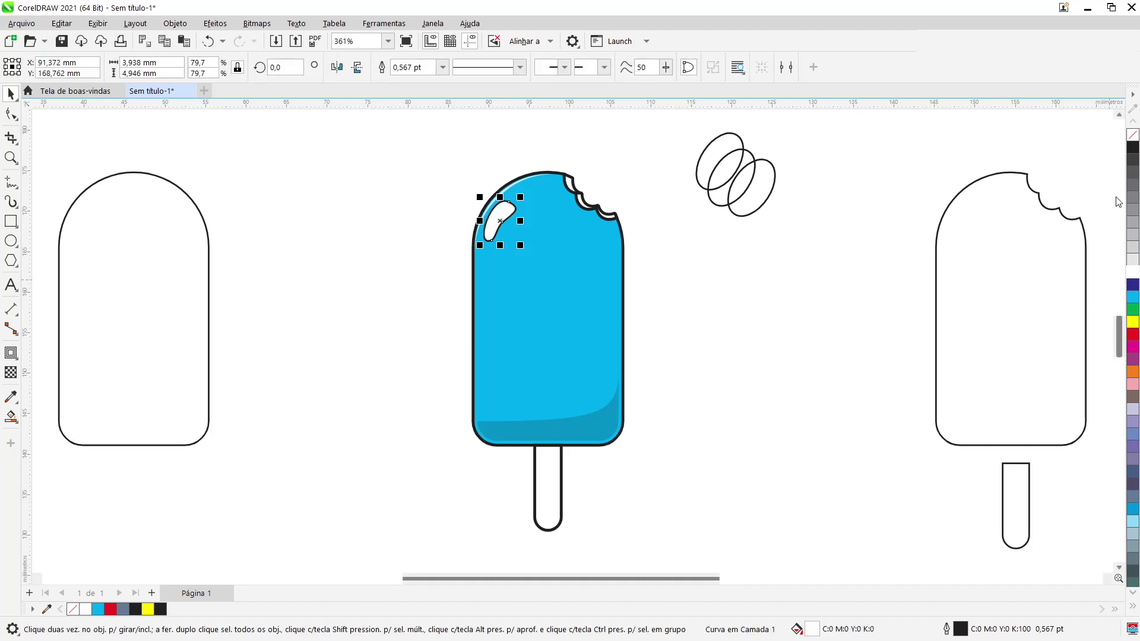
pyautogui.rightClick(1132, 135)
# Apply a uniform transparency of 20 to the white bean-shaped reflection
pyautogui.scroll(2, 755, 242)
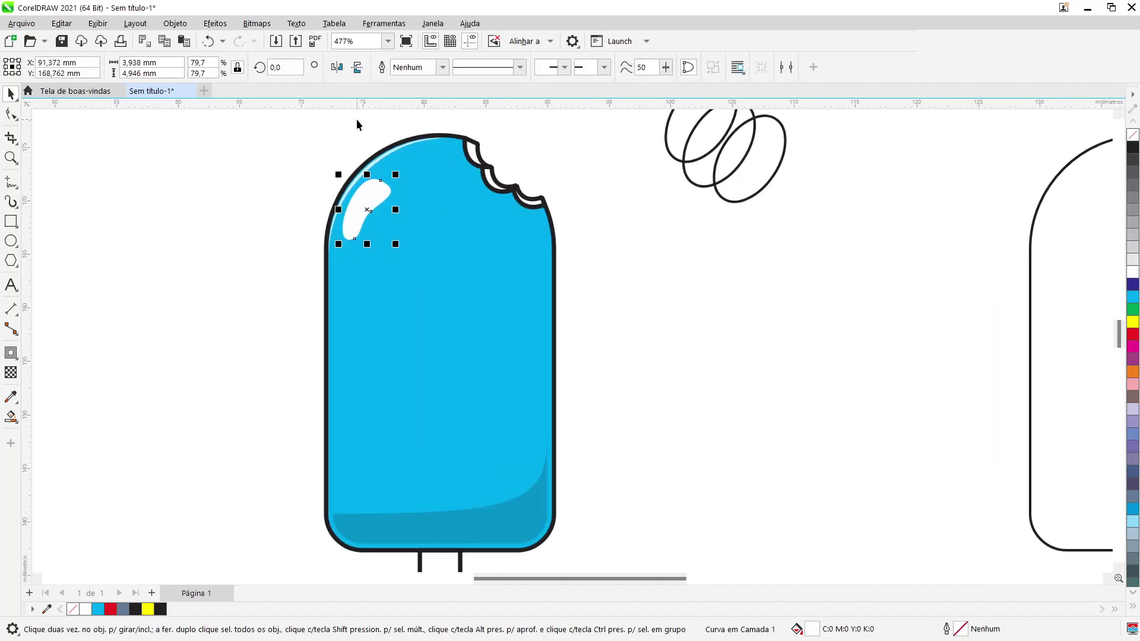
pyautogui.scroll(1, 356, 124)
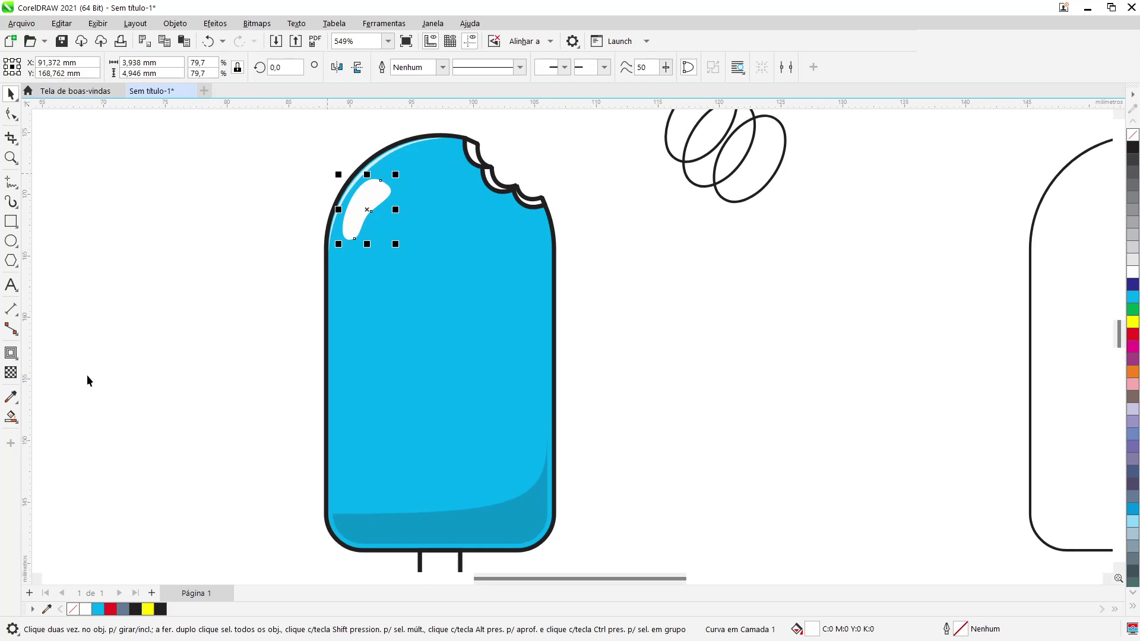
pyautogui.click(11, 372)
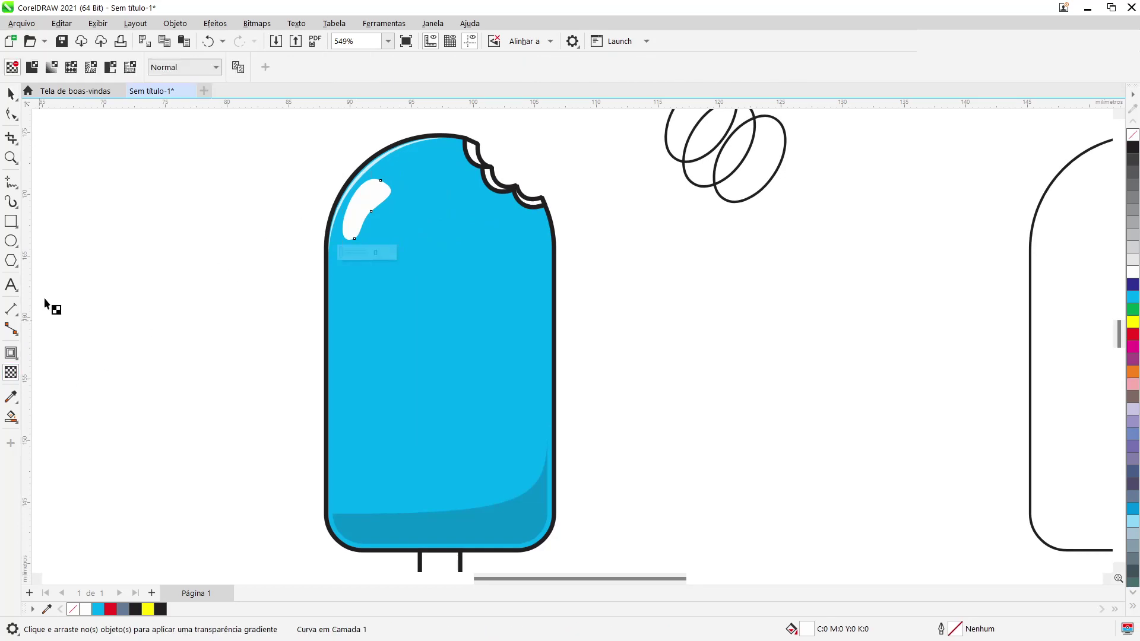
pyautogui.click(33, 68)
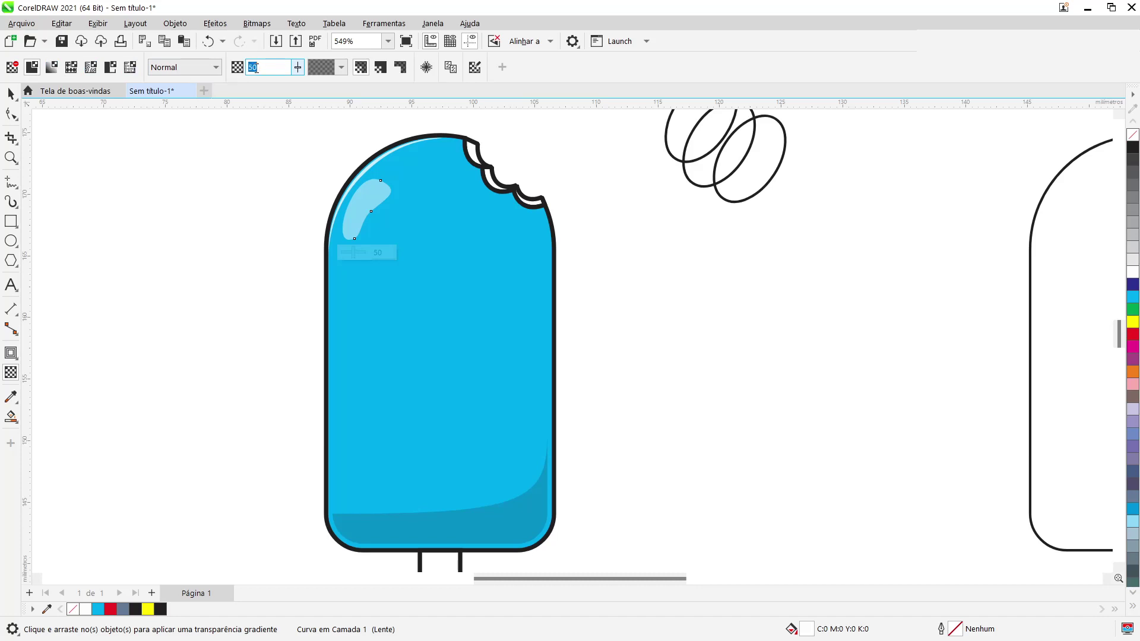
pyautogui.write('20')
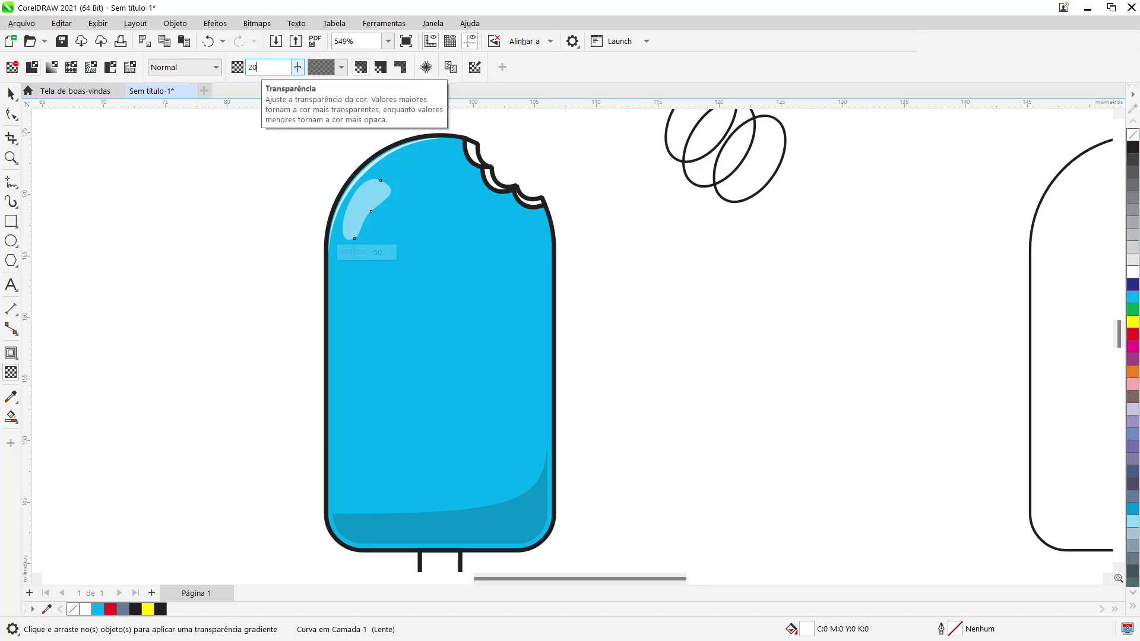
pyautogui.press('Return')
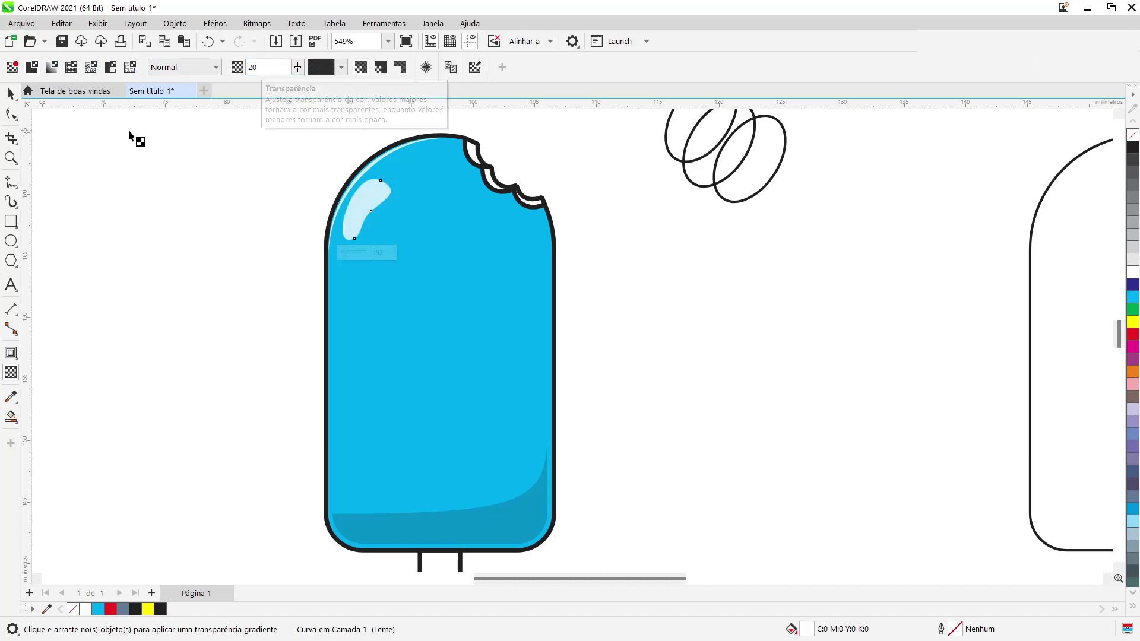
pyautogui.click(10, 94)
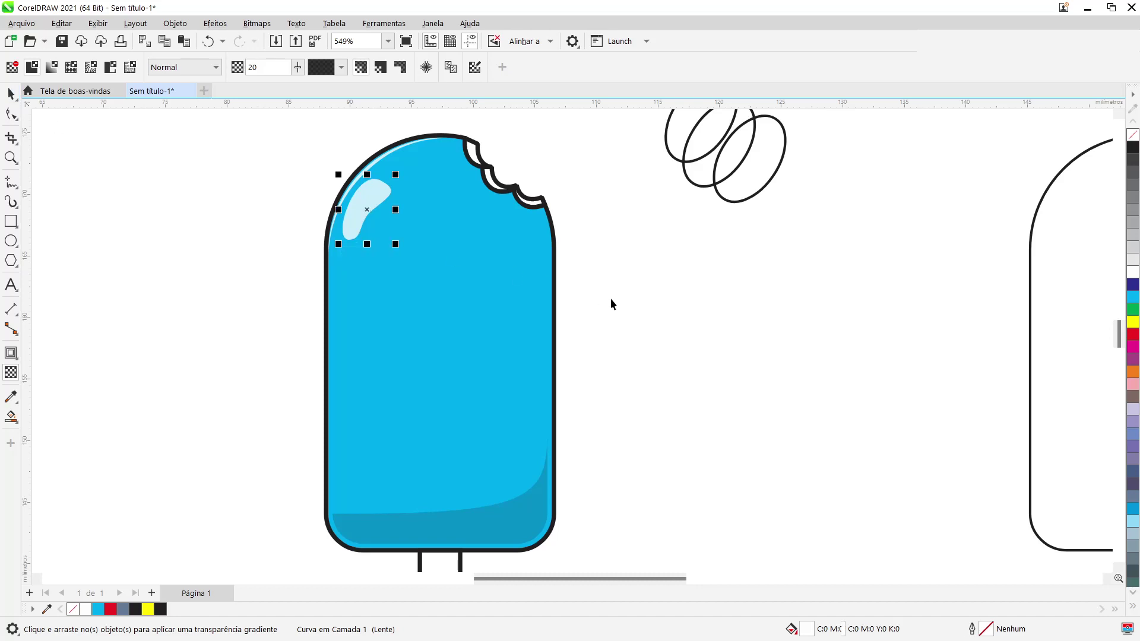
pyautogui.click(653, 307)
# Place a copy of the bean-shaped reflection to its upper right, inside the popsicle
pyautogui.scroll(2, 478, 181)
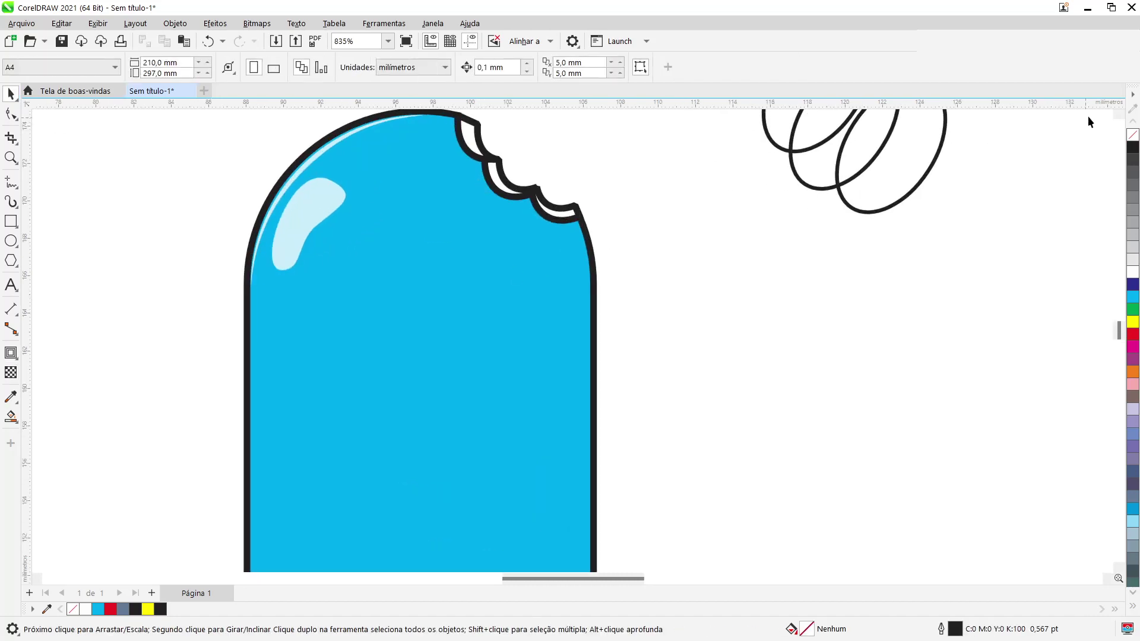
pyautogui.click(1119, 115)
pyautogui.click(1119, 115)
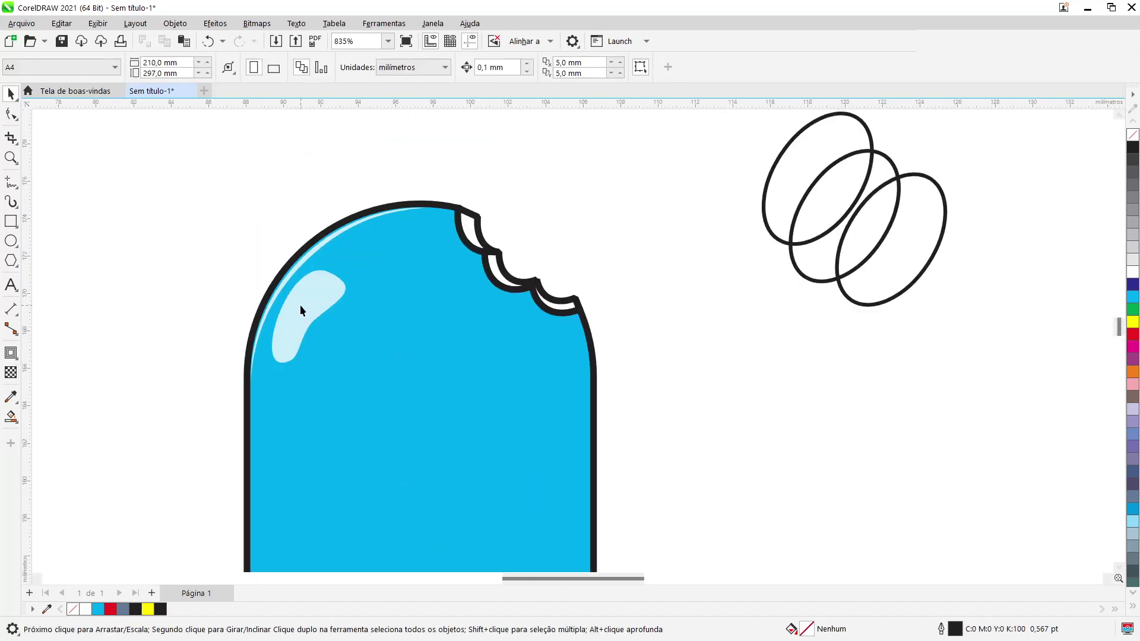
pyautogui.moveTo(300, 304); pyautogui.dragTo(394, 261)
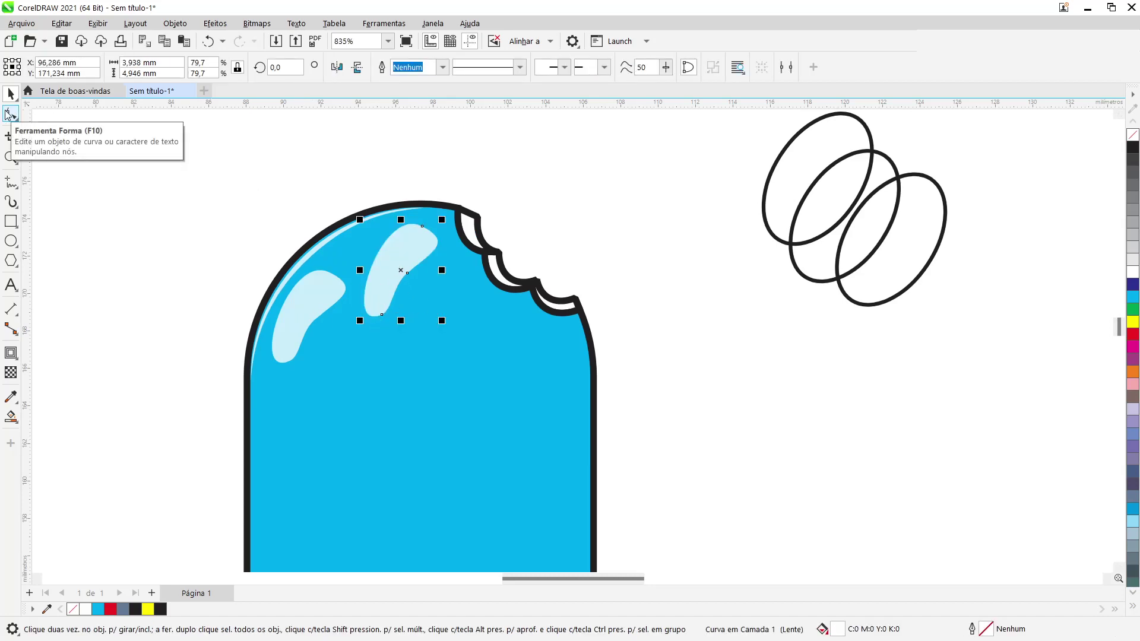
# Reshape the copied bean into a small slanted oval by raising its bottom node, deleting the inner-edge node and shortening the top node's handles
pyautogui.click(8, 114)
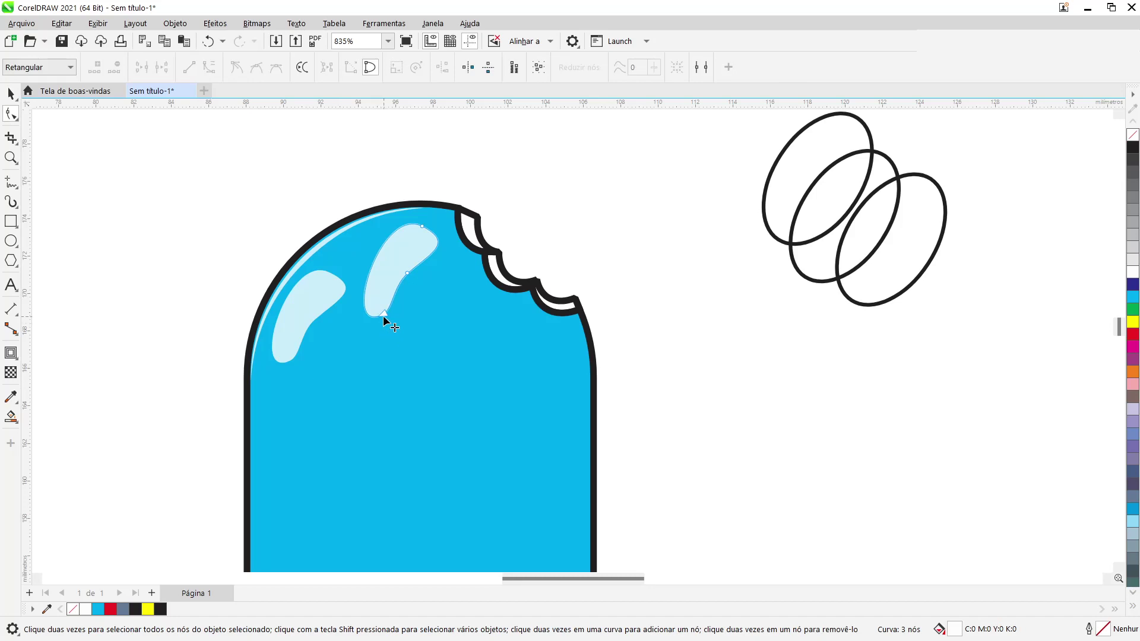
pyautogui.moveTo(382, 316); pyautogui.dragTo(389, 281)
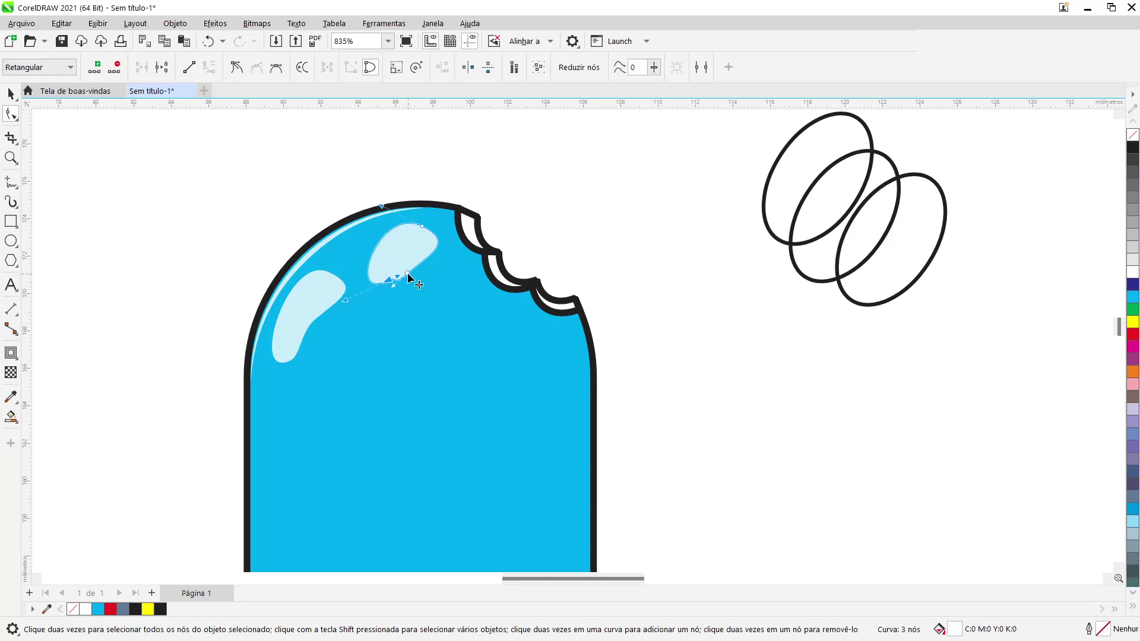
pyautogui.press('Delete')
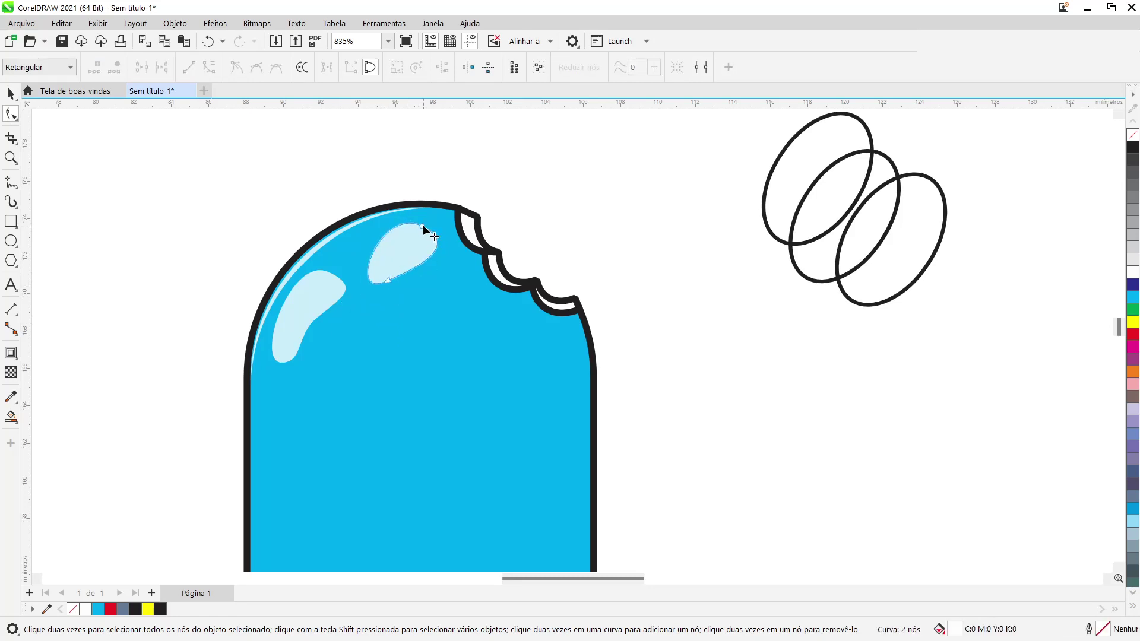
pyautogui.click(422, 228)
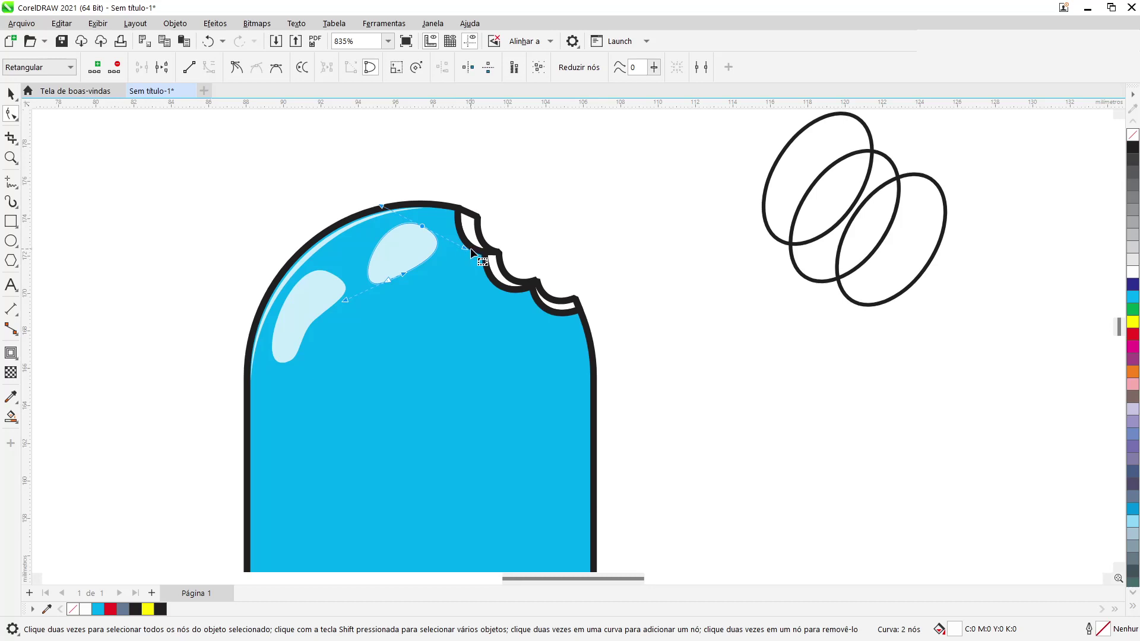
pyautogui.moveTo(465, 248); pyautogui.dragTo(429, 234)
pyautogui.moveTo(387, 198); pyautogui.dragTo(390, 212)
pyautogui.click(10, 94)
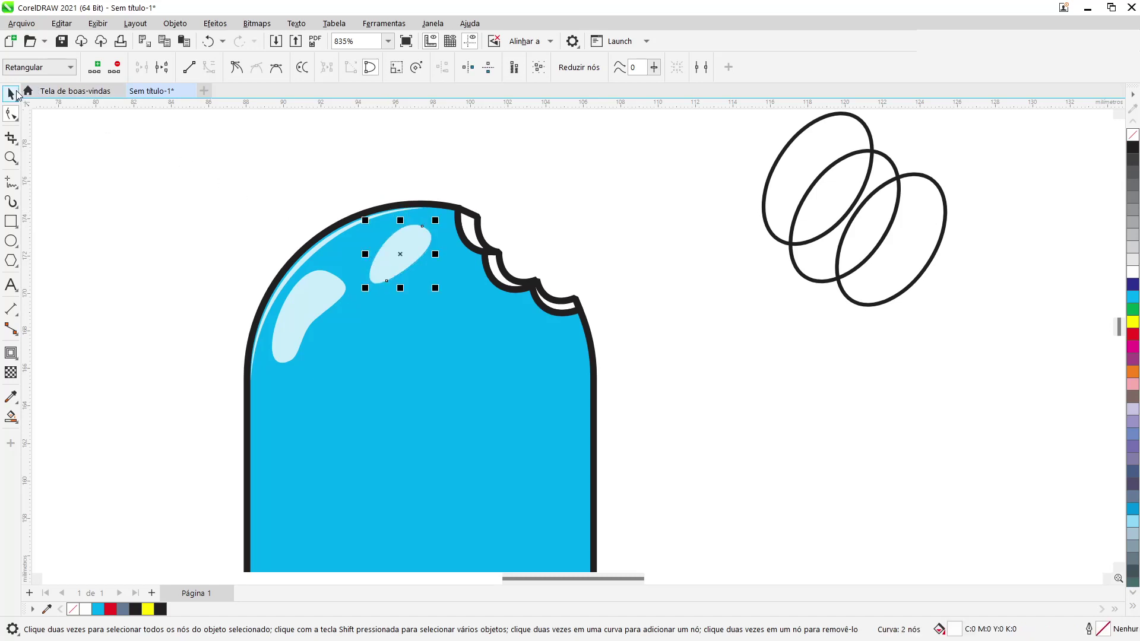
# Rotate the small oval to about 347.3° and scale it to about 57%, placing it just above the bean-shaped reflection
pyautogui.click(422, 249)
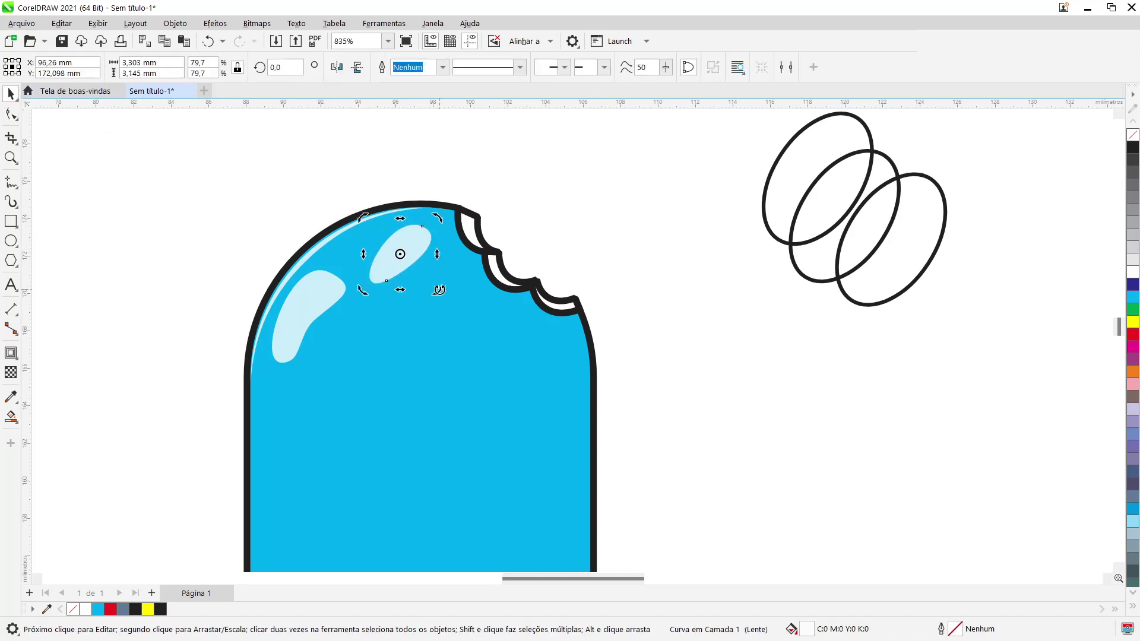
pyautogui.moveTo(437, 289)
pyautogui.mouseDown()
pyautogui.moveTo(428, 296)
pyautogui.moveTo(439, 286)
pyautogui.moveTo(419, 276)
pyautogui.mouseUp()
pyautogui.click(417, 244)
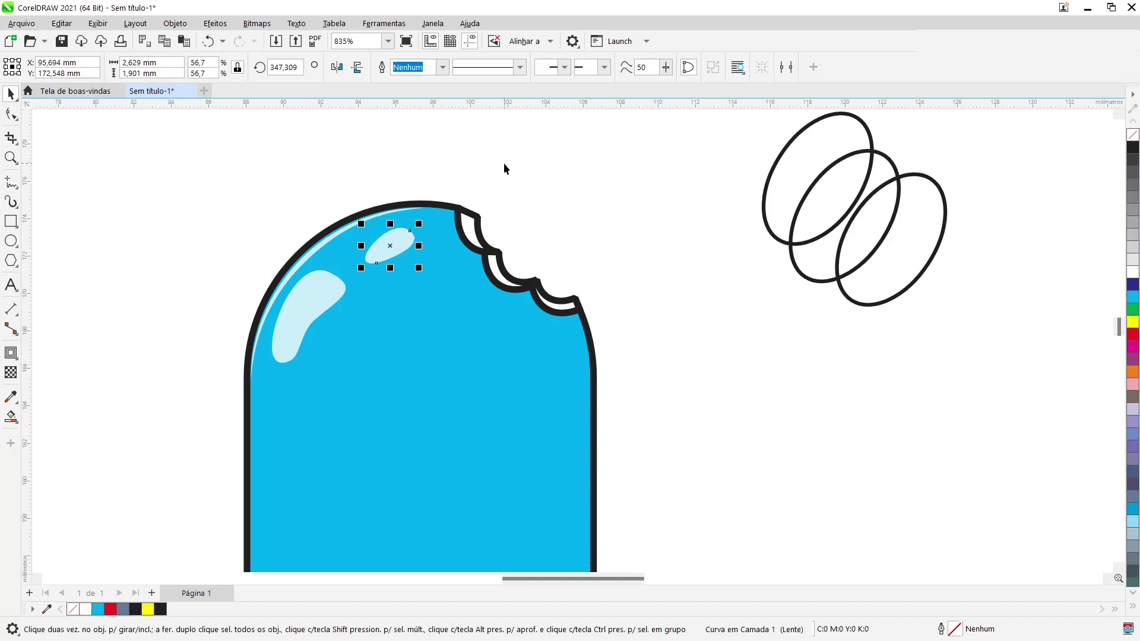
pyautogui.click(503, 162)
pyautogui.click(376, 253)
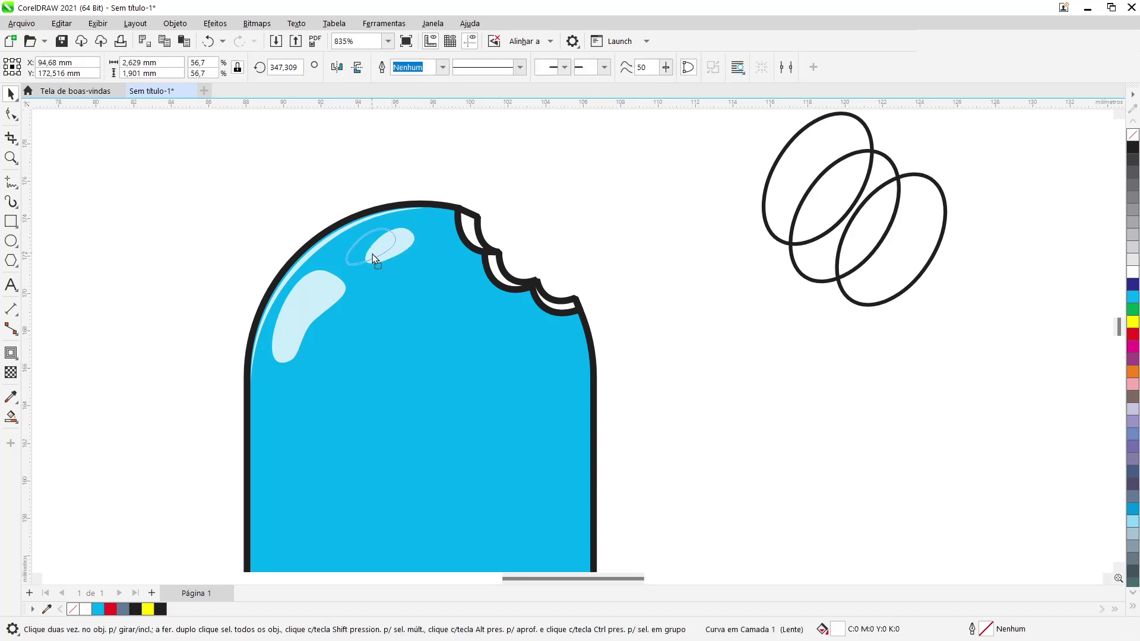
pyautogui.moveTo(373, 254); pyautogui.dragTo(355, 255)
pyautogui.click(527, 175)
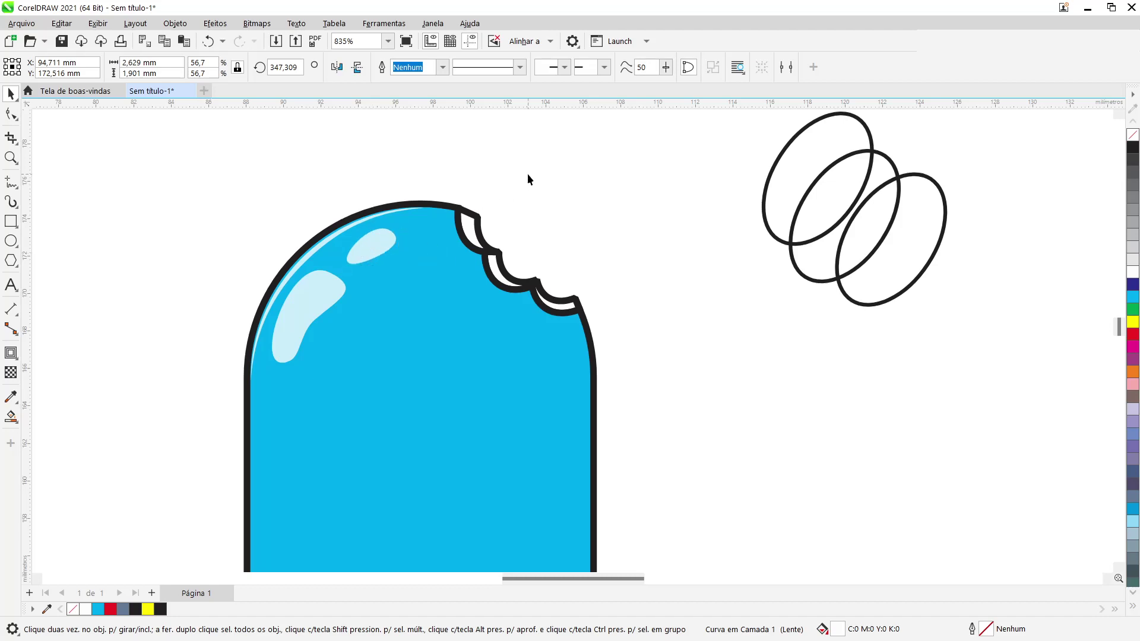
# Extend the handle of the small oval's bottom node to make its lower edge rounder
pyautogui.scroll(-3, 496, 331)
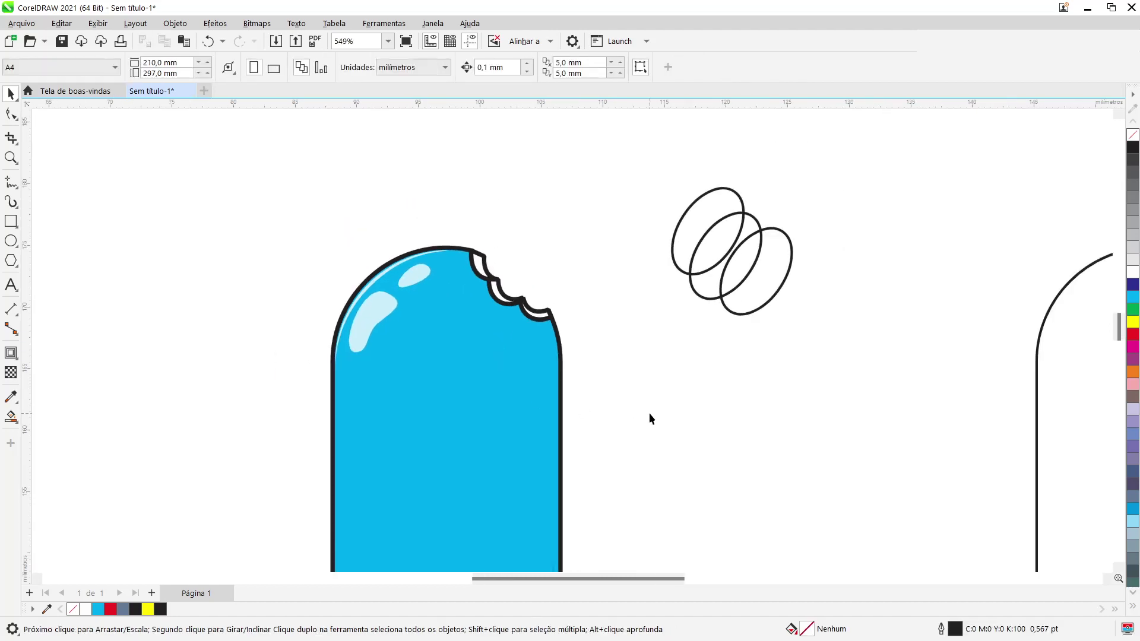
pyautogui.scroll(3, 424, 291)
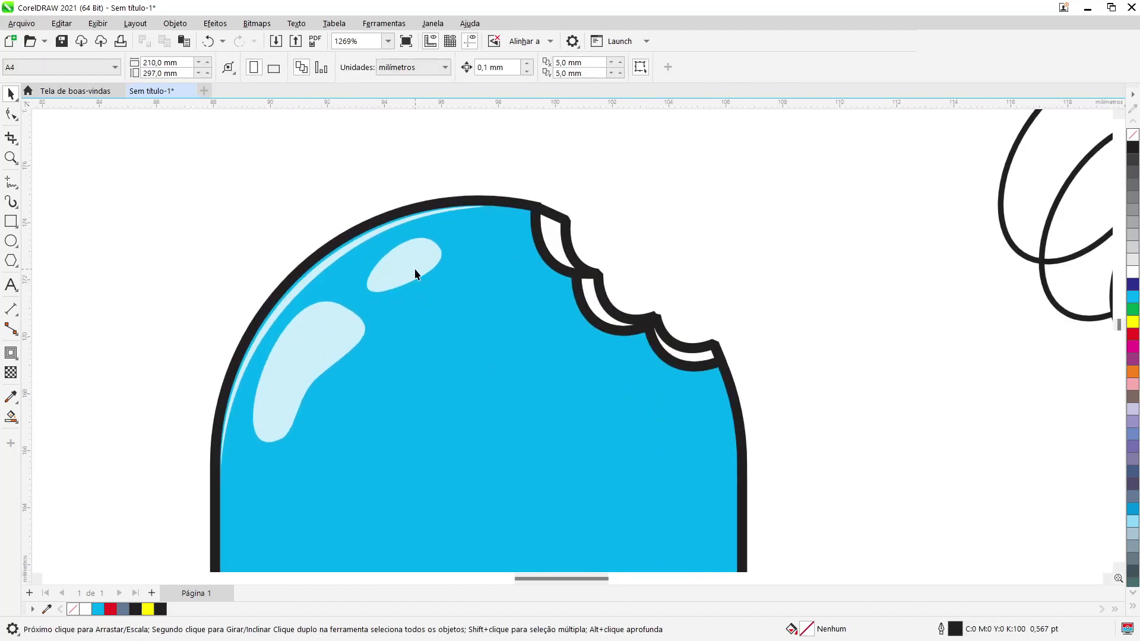
pyautogui.click(414, 270)
pyautogui.click(11, 114)
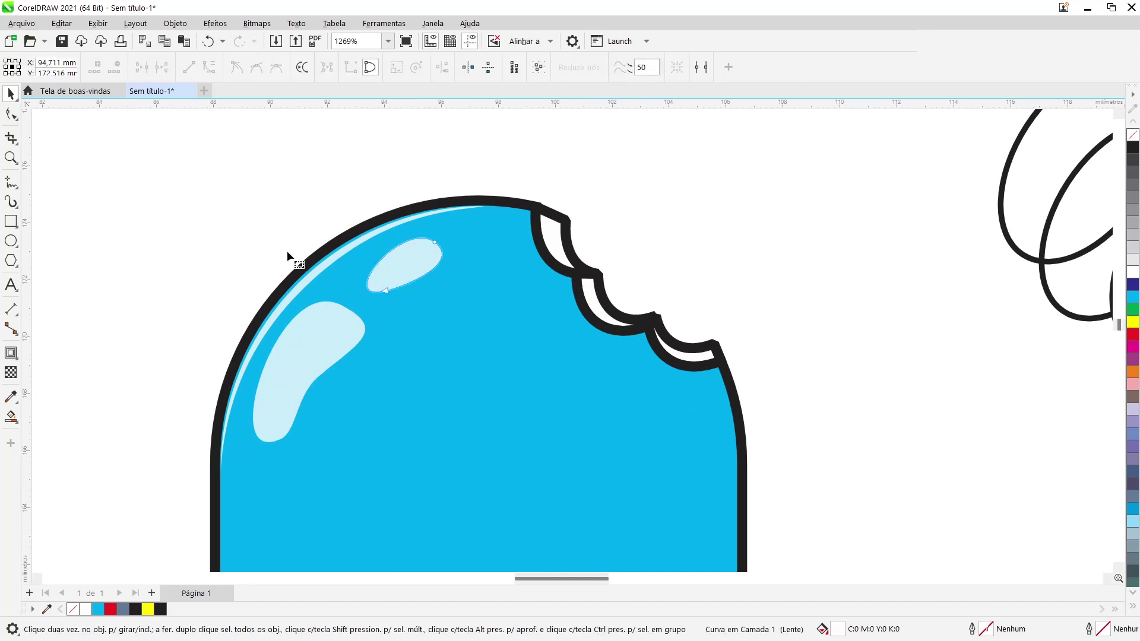
pyautogui.click(384, 291)
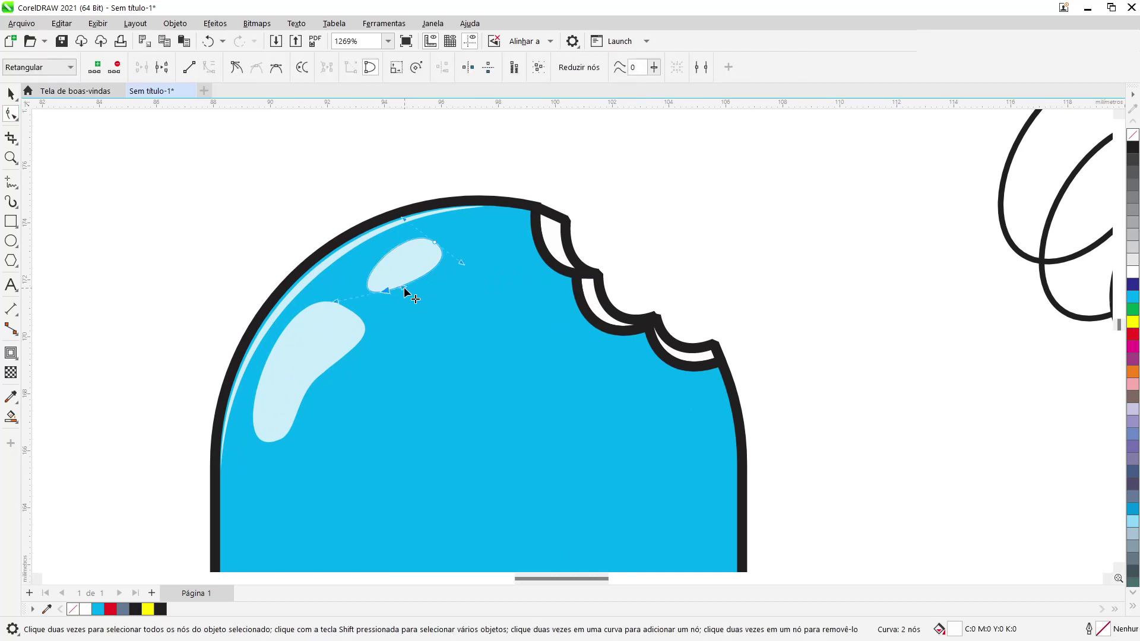
pyautogui.moveTo(418, 295); pyautogui.dragTo(421, 298)
# Scale the small oval to about 49% and move it slightly down, closer to the bean-shaped reflection
pyautogui.click(11, 94)
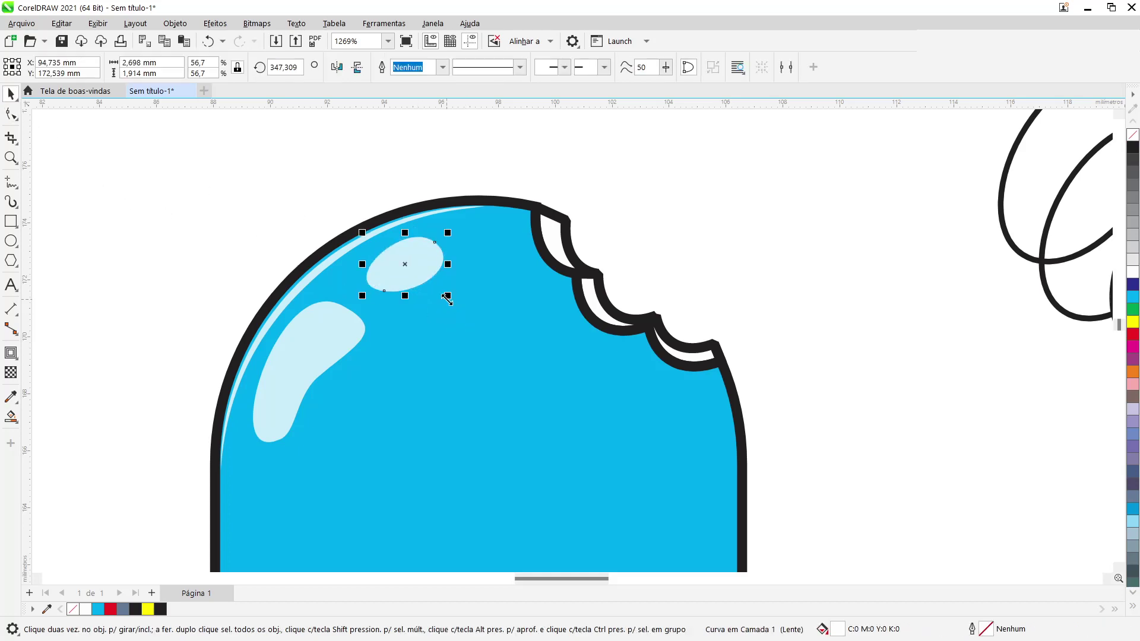
pyautogui.moveTo(447, 295); pyautogui.dragTo(411, 273)
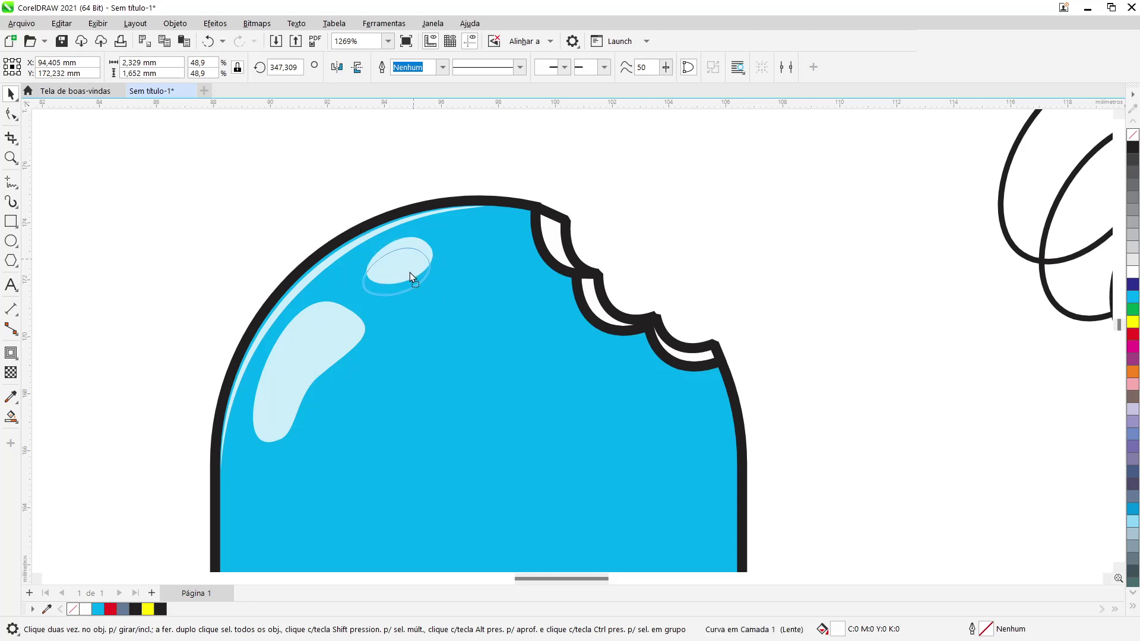
pyautogui.click(564, 279)
# Draw a vertical rectangle about 3.5 by 18.9 mm on the popsicle's right half and fully round its corners to 1.76 mm
pyautogui.scroll(-3, 564, 279)
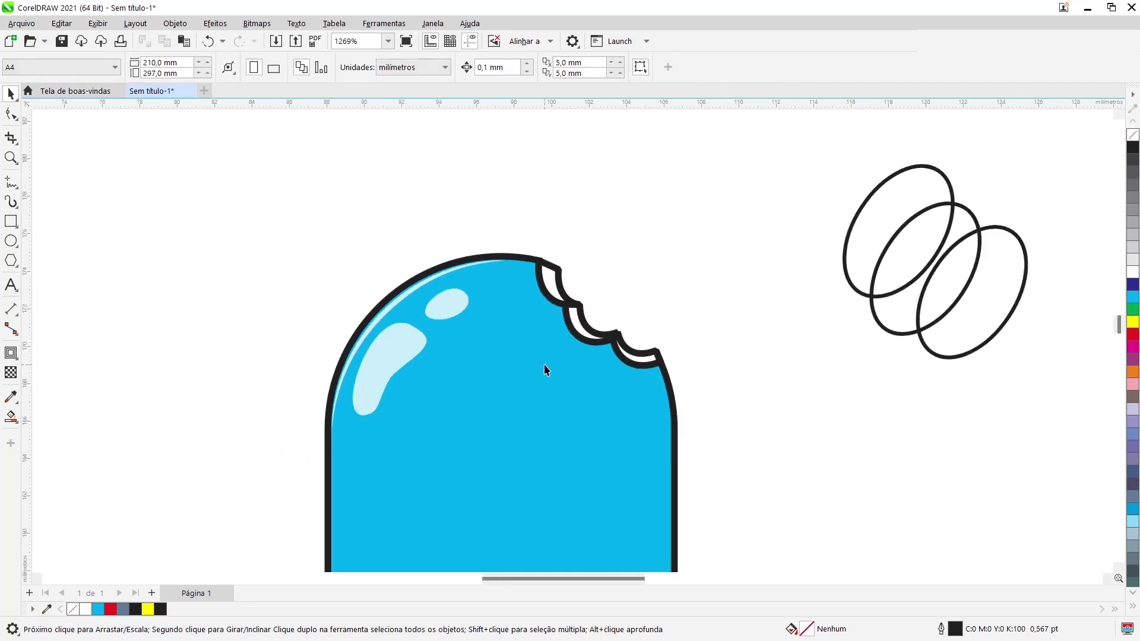
pyautogui.scroll(-2, 525, 430)
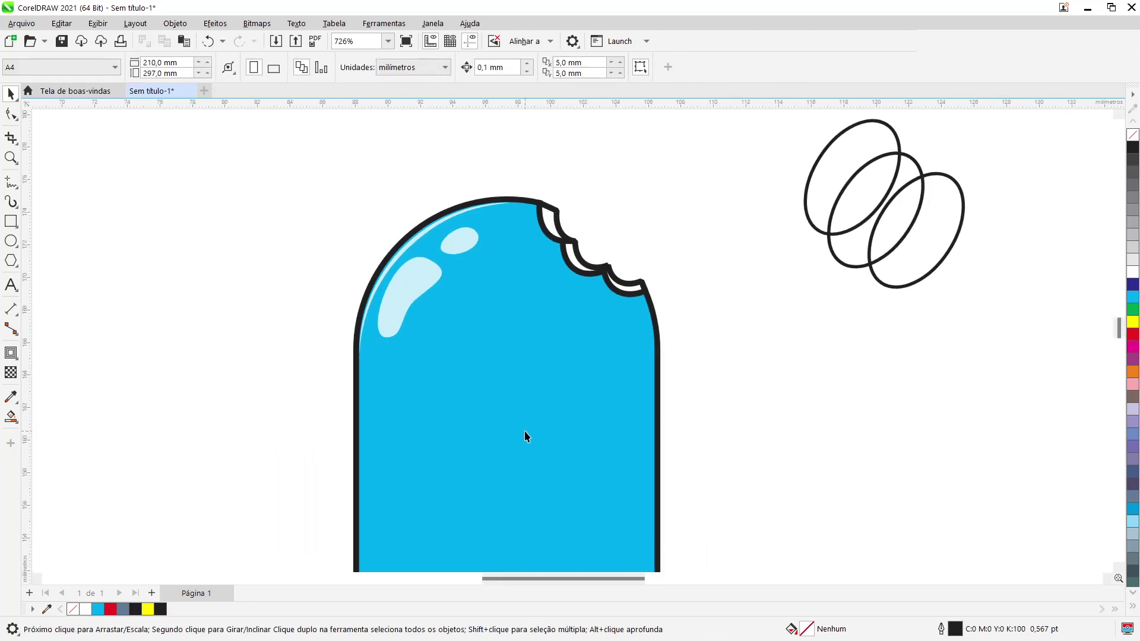
pyautogui.scroll(-4, 525, 430)
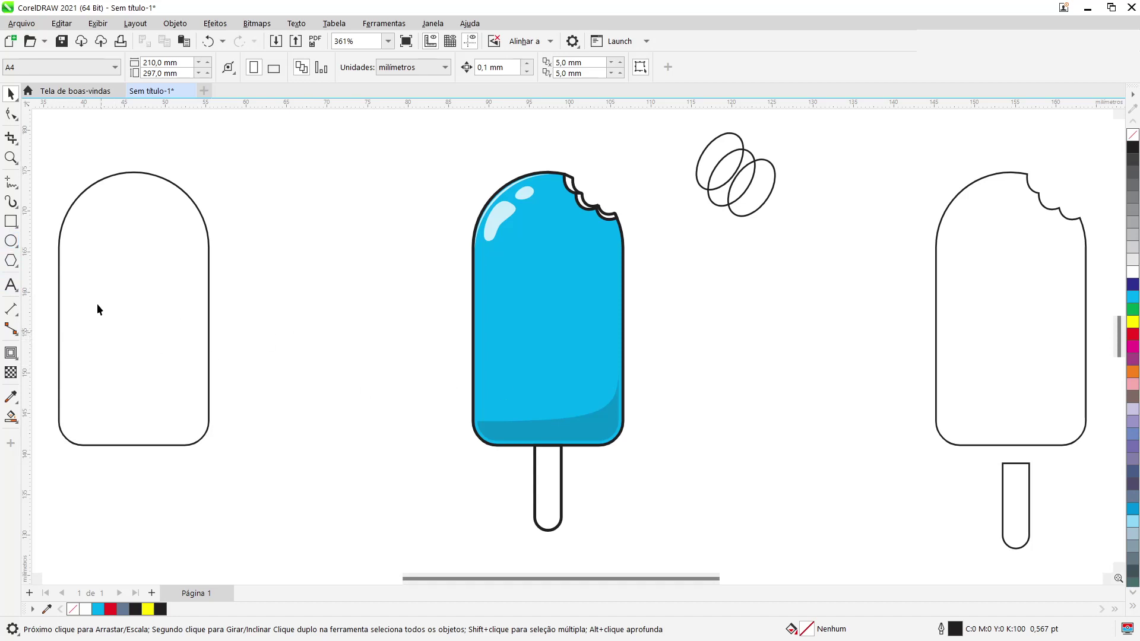
pyautogui.click(11, 222)
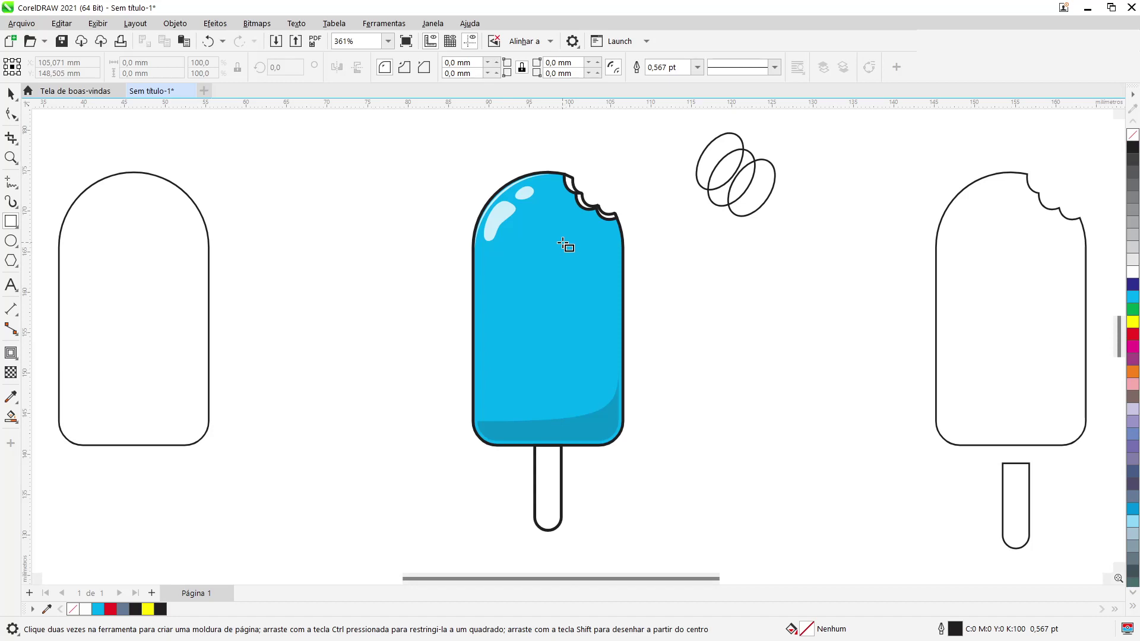
pyautogui.moveTo(565, 241); pyautogui.dragTo(593, 392)
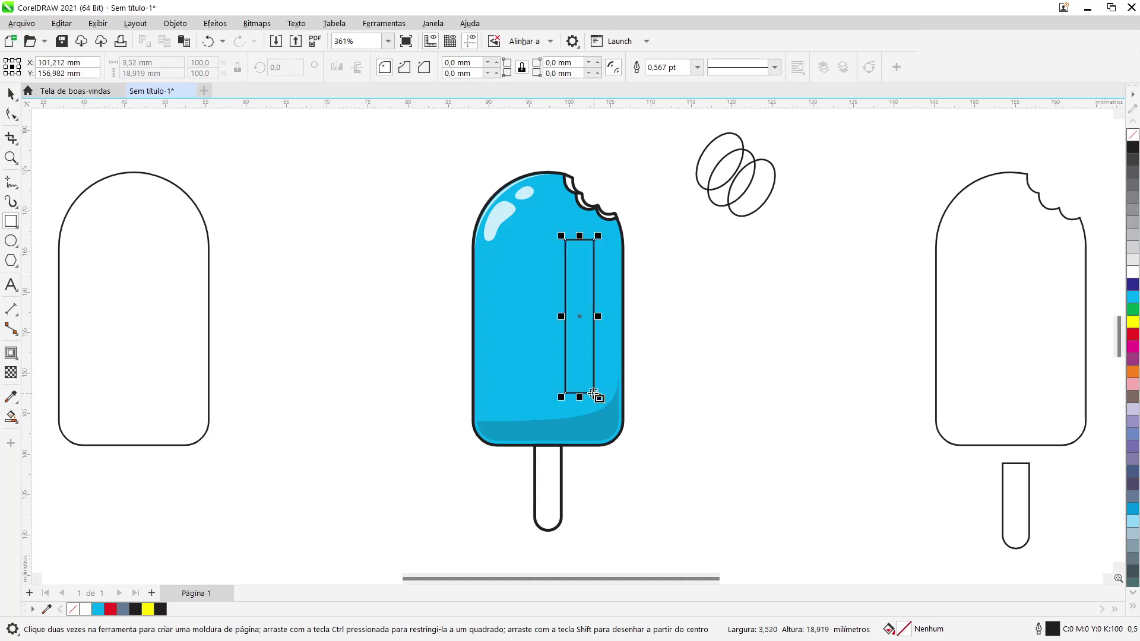
pyautogui.click(11, 113)
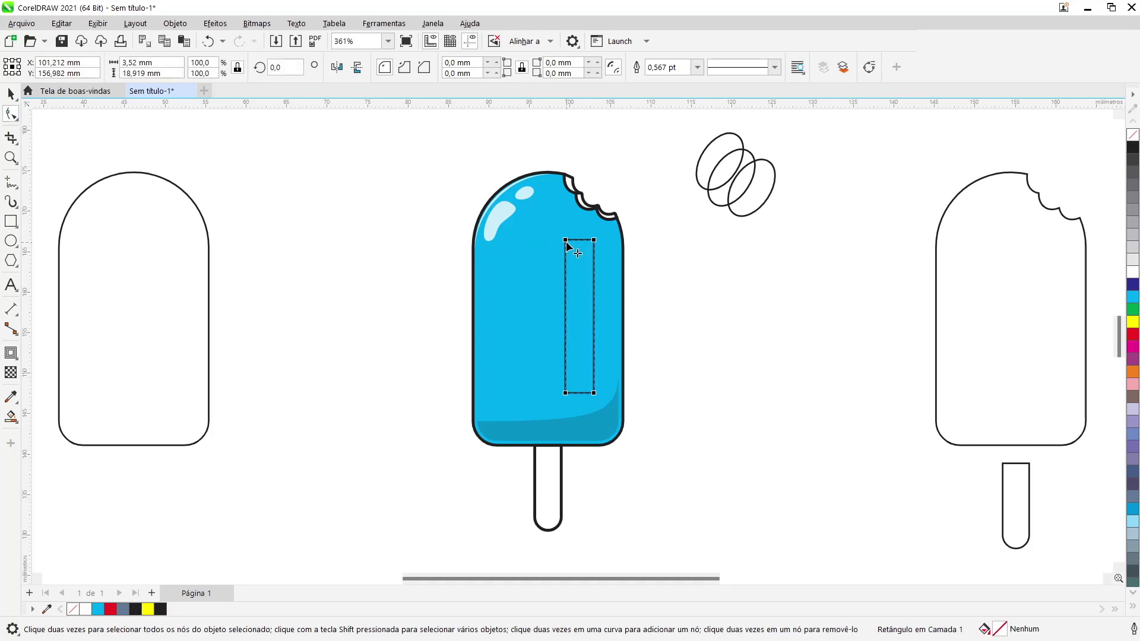
pyautogui.moveTo(565, 240); pyautogui.dragTo(565, 308)
pyautogui.click(10, 92)
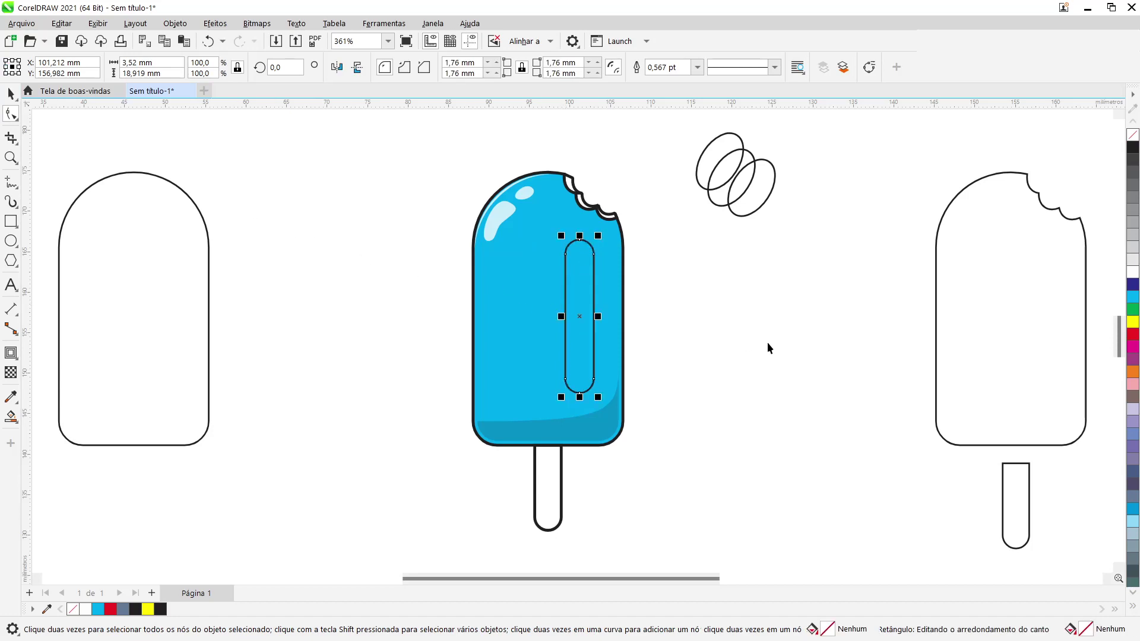
# Create an inner copy of the rounded vertical rectangle, narrowed about its centre to about 2.6 mm wide
pyautogui.click(736, 406)
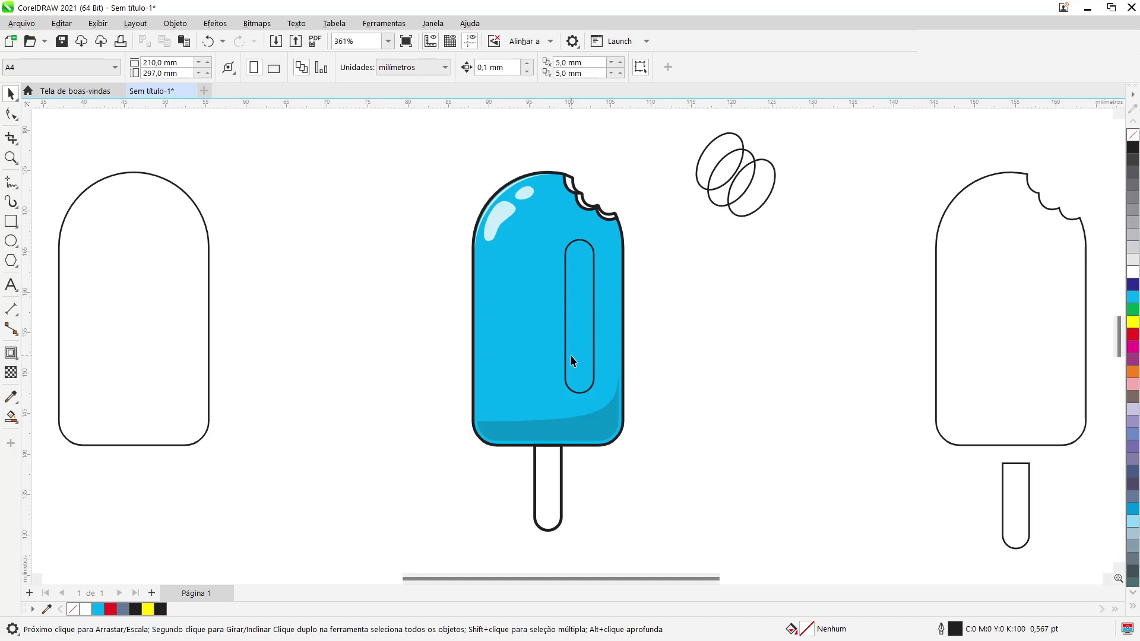
pyautogui.click(588, 313)
pyautogui.scroll(2, 554, 296)
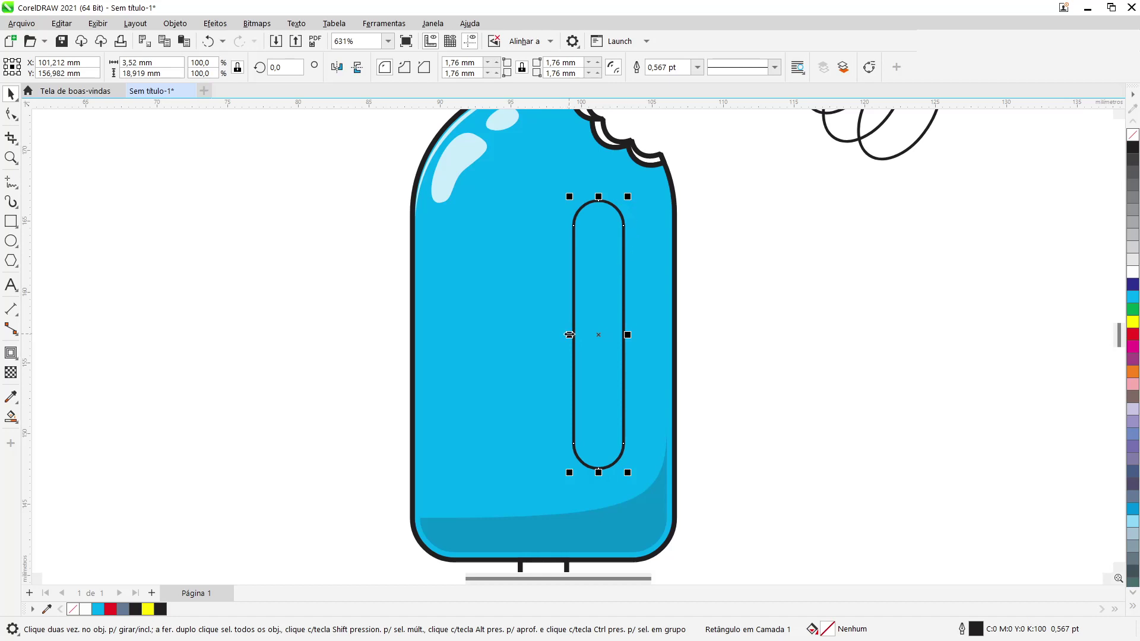
pyautogui.moveTo(570, 334); pyautogui.dragTo(576, 335)
pyautogui.press('shift')
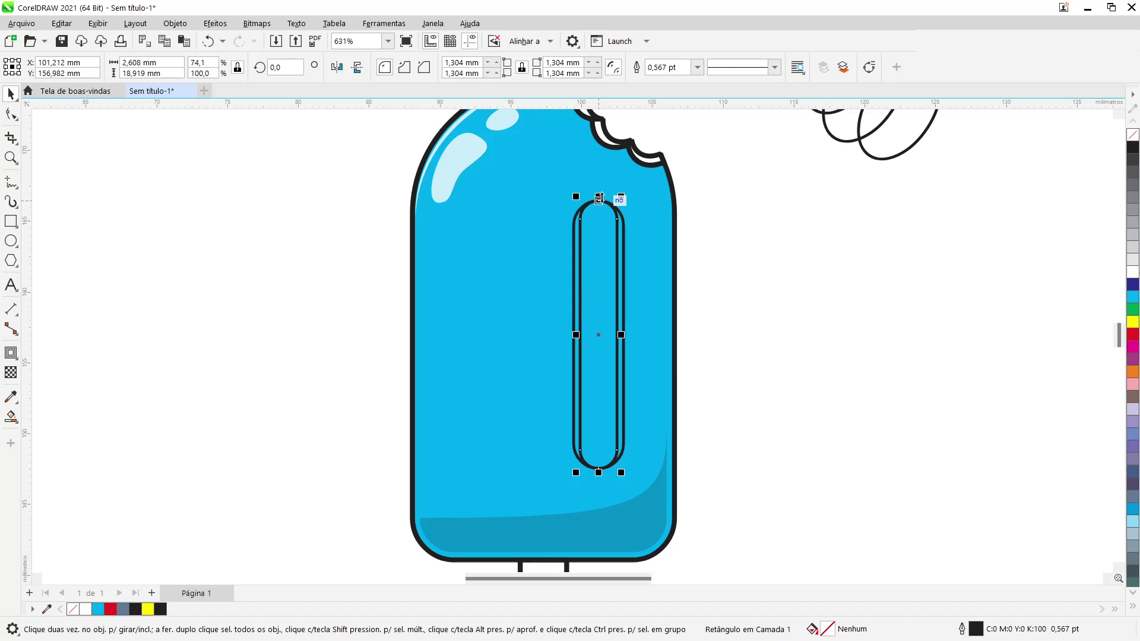
pyautogui.moveTo(599, 199); pyautogui.dragTo(661, 202)
pyautogui.press('shift')
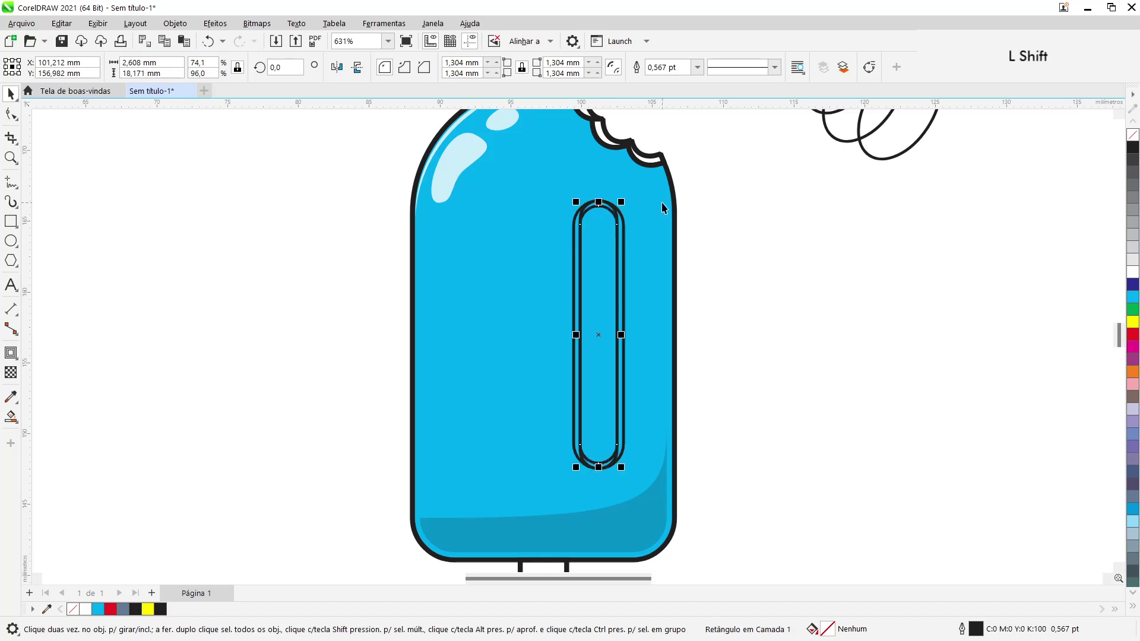
pyautogui.hotkey('ctrl', 'z')
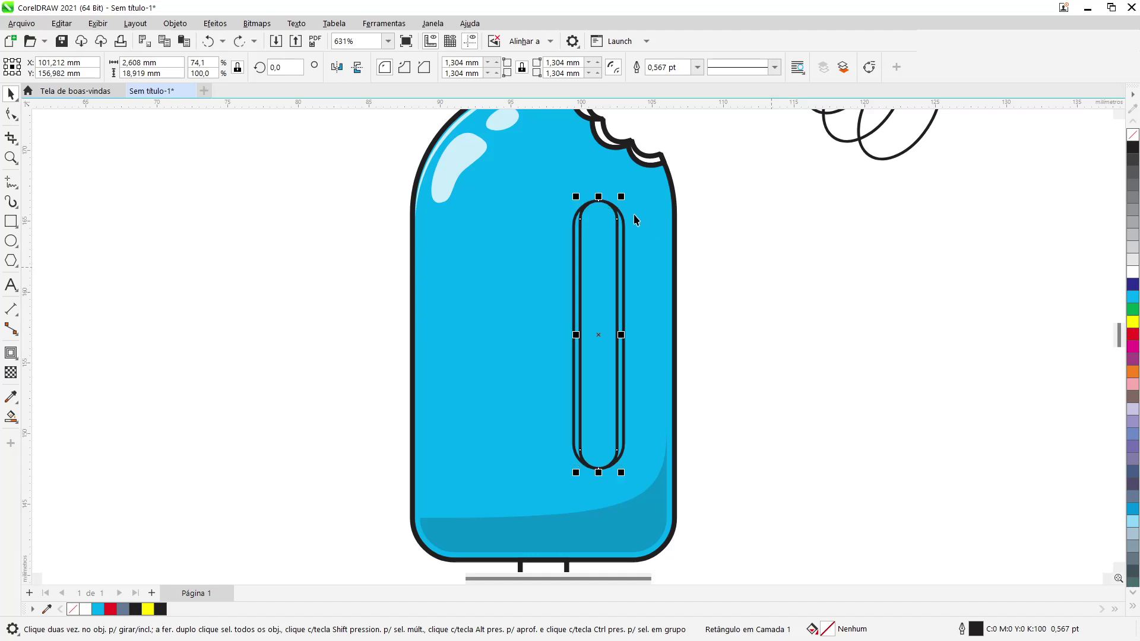
# Shorten the inner rounded rectangle about its centre to about 18.3 mm high
pyautogui.moveTo(604, 198); pyautogui.dragTo(643, 200)
pyautogui.press('shift')
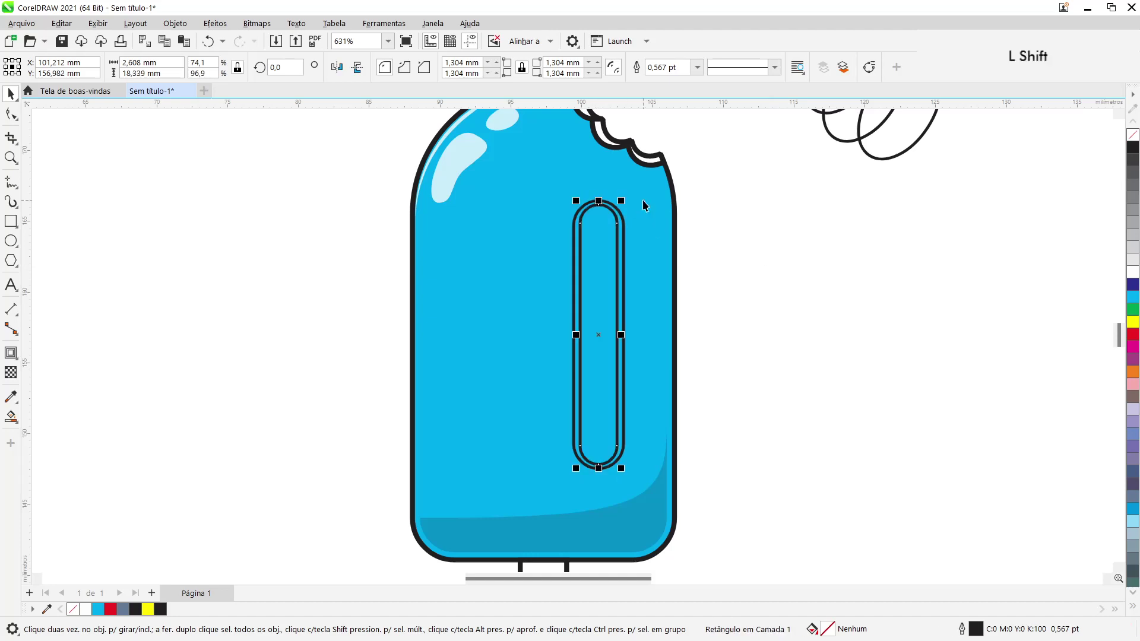
pyautogui.click(717, 437)
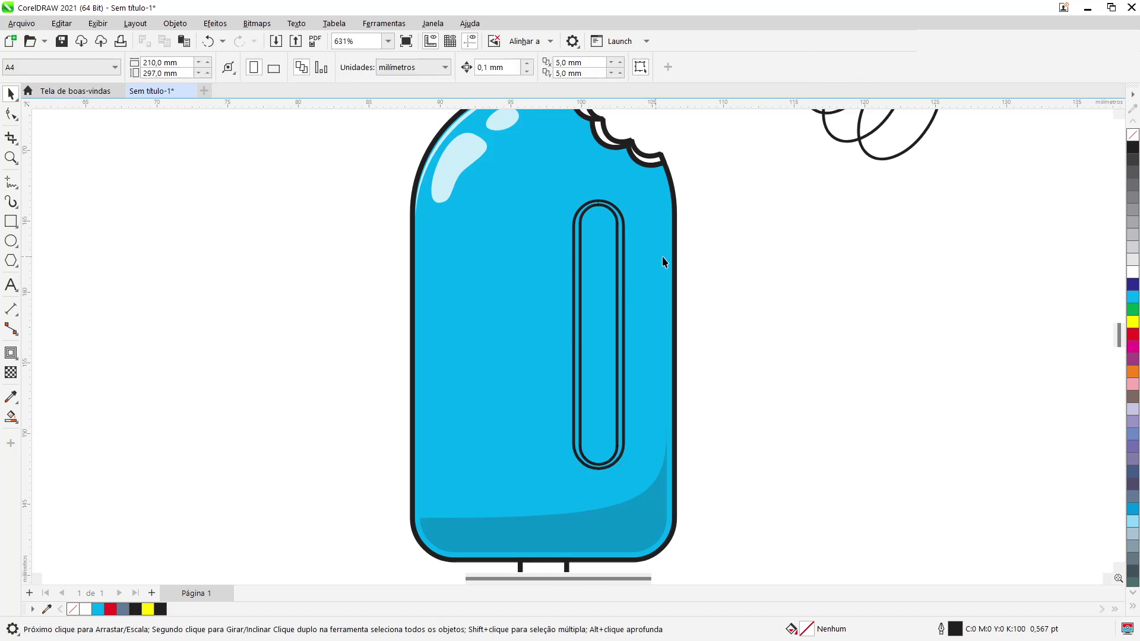
# Give both nested rounded rectangles a white fill with uniform transparency and no outline
pyautogui.moveTo(535, 383); pyautogui.dragTo(521, 492)
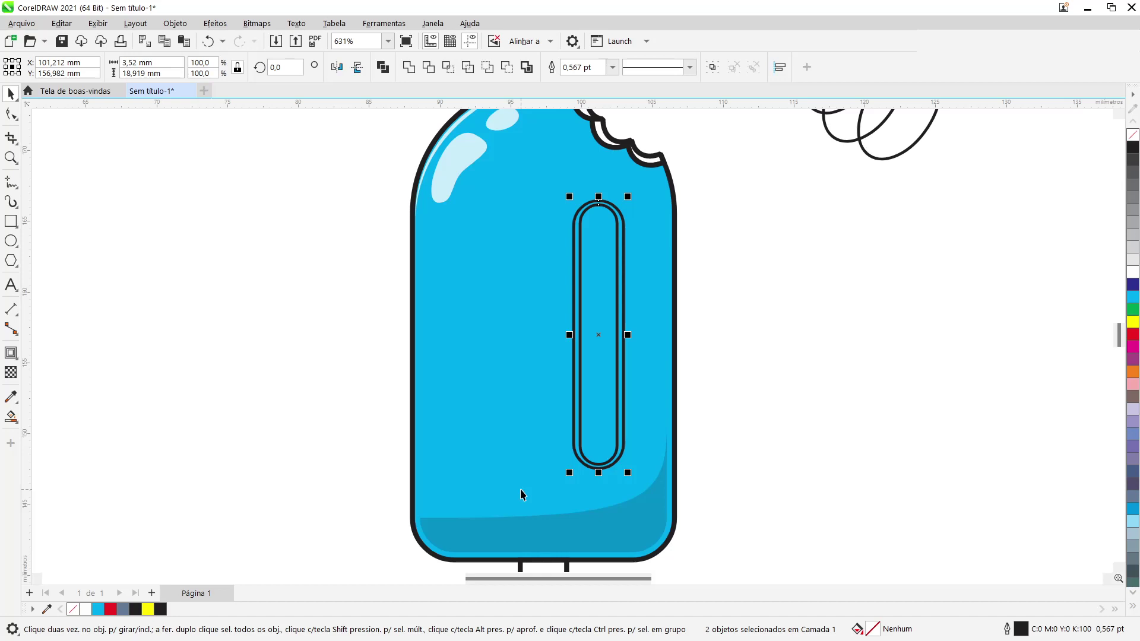
pyautogui.click(88, 609)
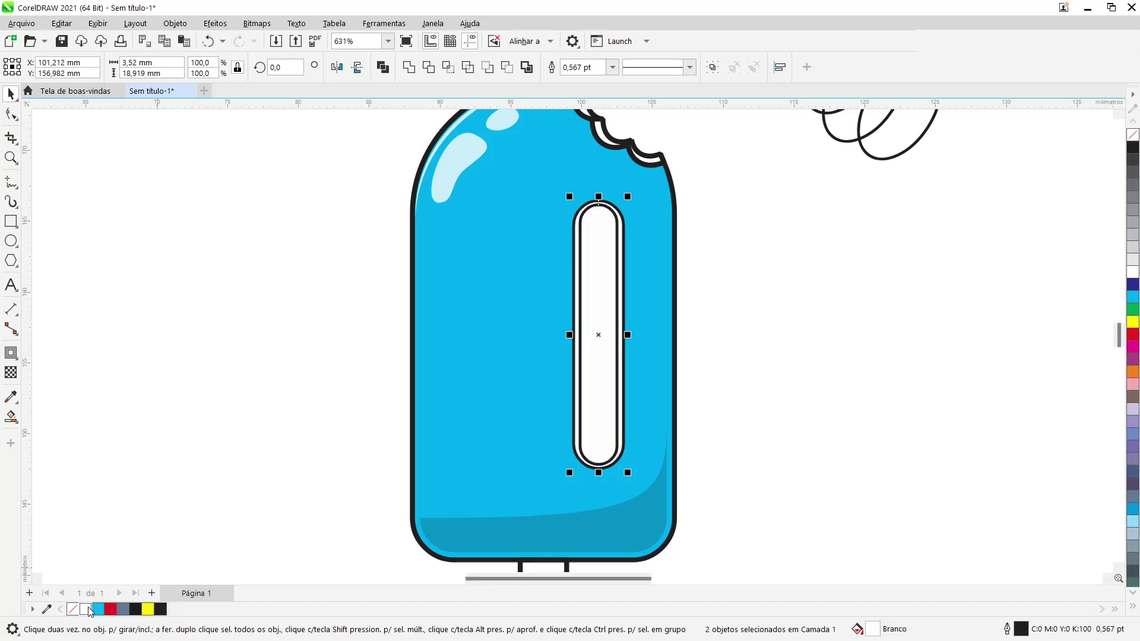
pyautogui.click(8, 374)
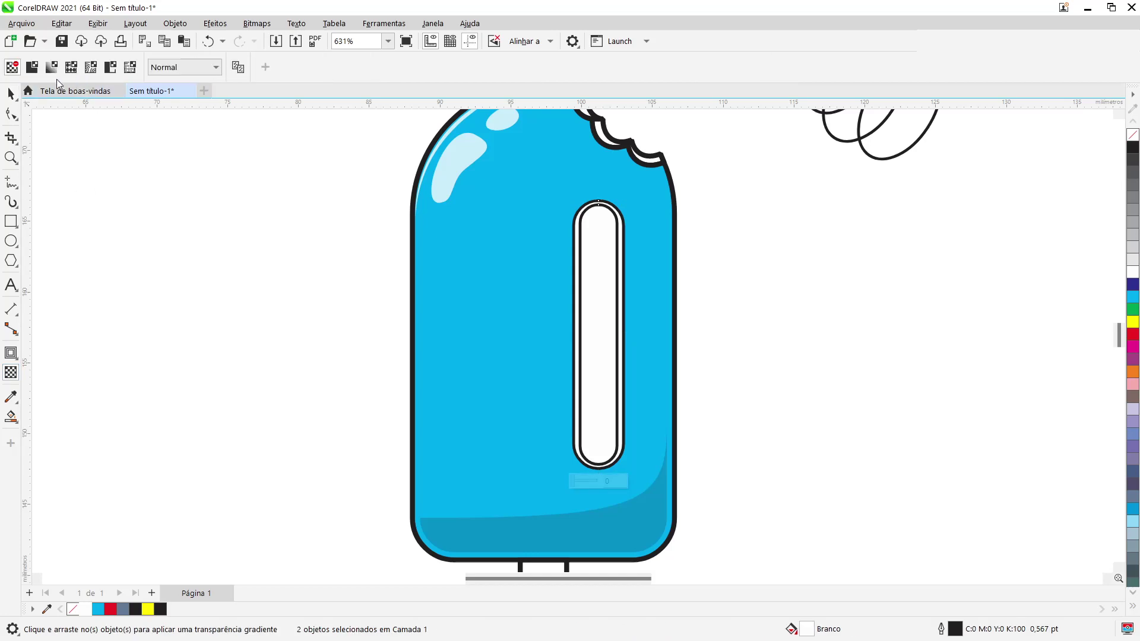
pyautogui.click(37, 70)
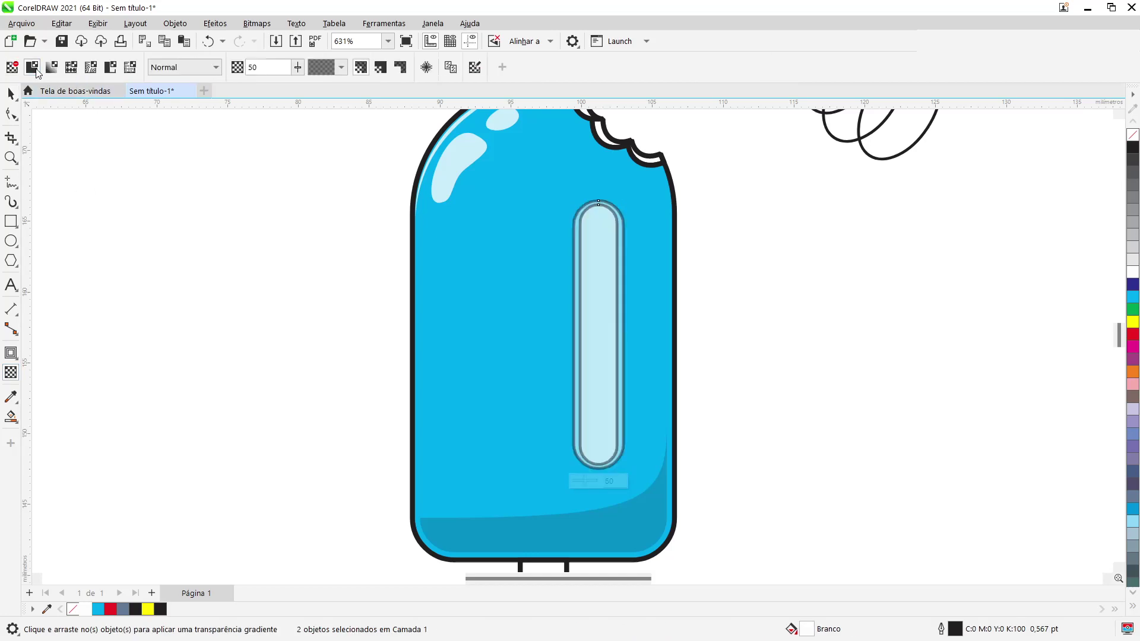
pyautogui.doubleClick(270, 64)
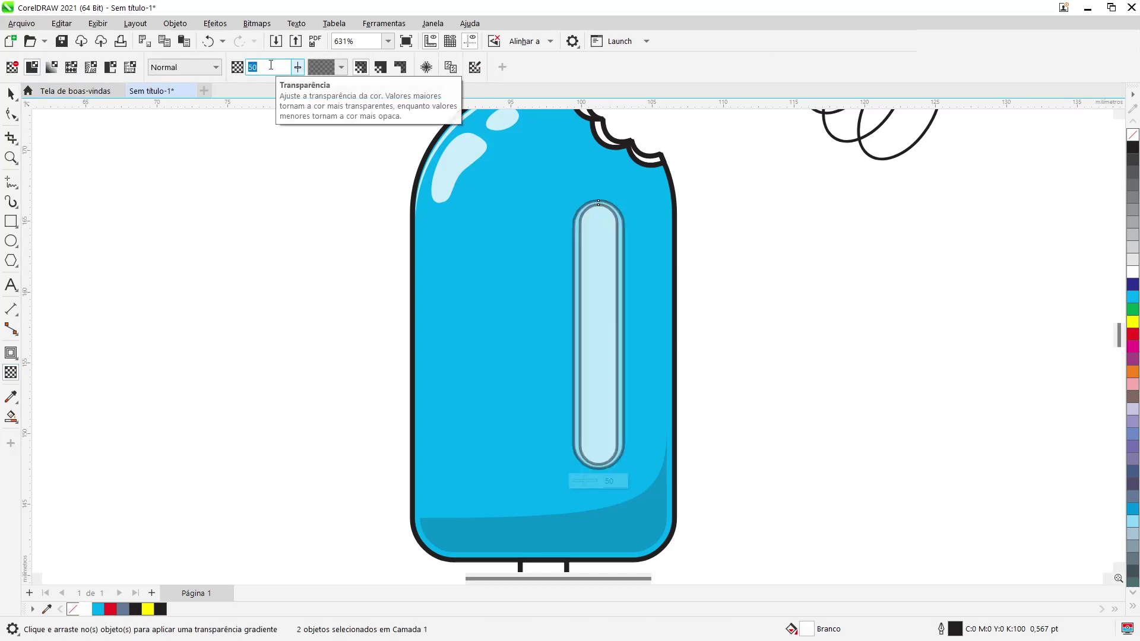
pyautogui.rightClick(1132, 135)
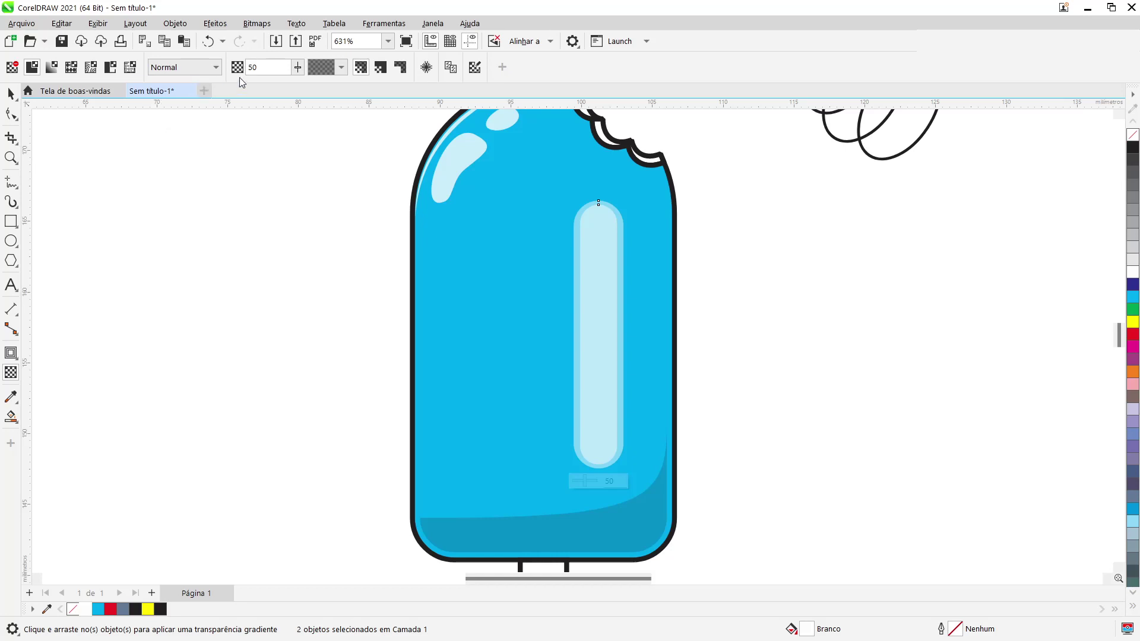
# Set the transparency of both nested rectangles to 20
pyautogui.doubleClick(269, 67)
pyautogui.write('20')
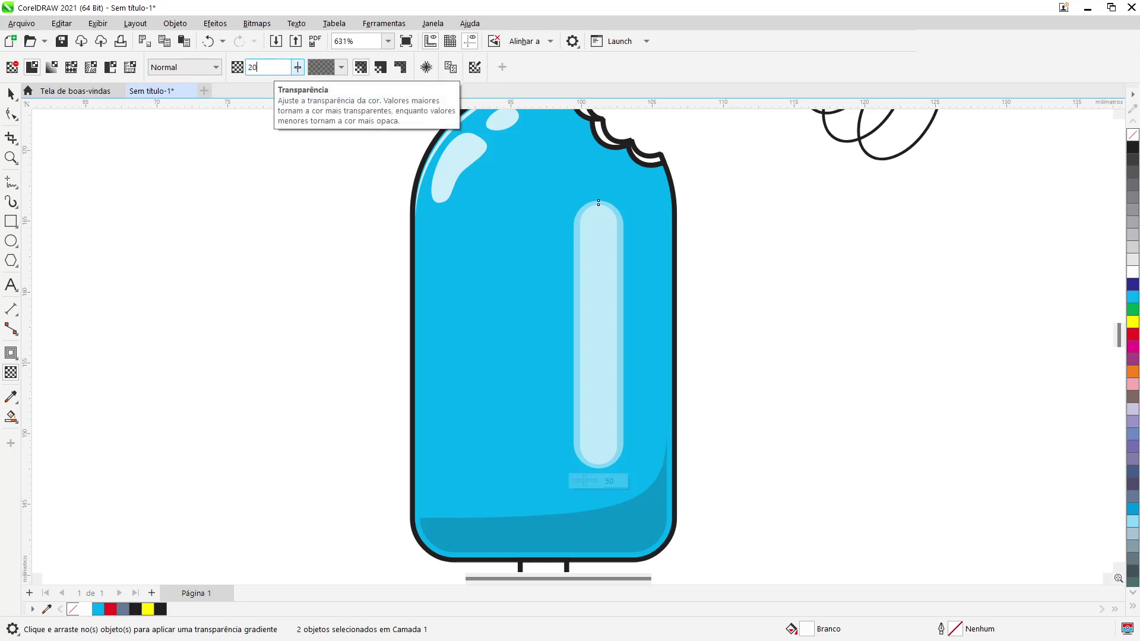
pyautogui.press('Return')
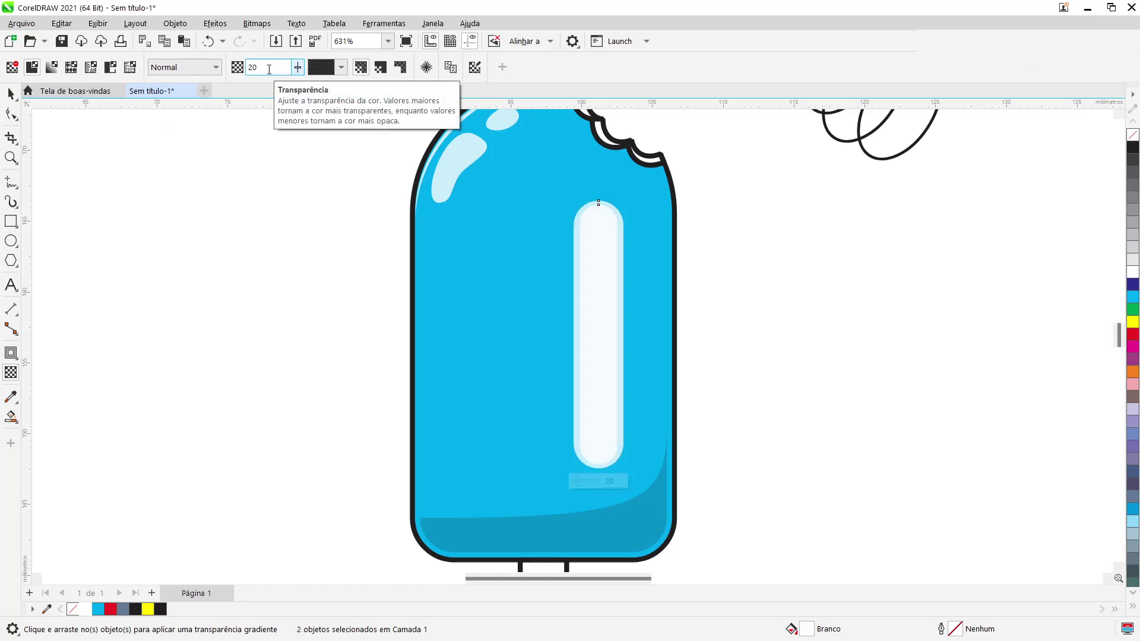
# Set the transparency of both nested rectangles to 80 and deselect them
pyautogui.doubleClick(269, 68)
pyautogui.write('80')
pyautogui.press('Return')
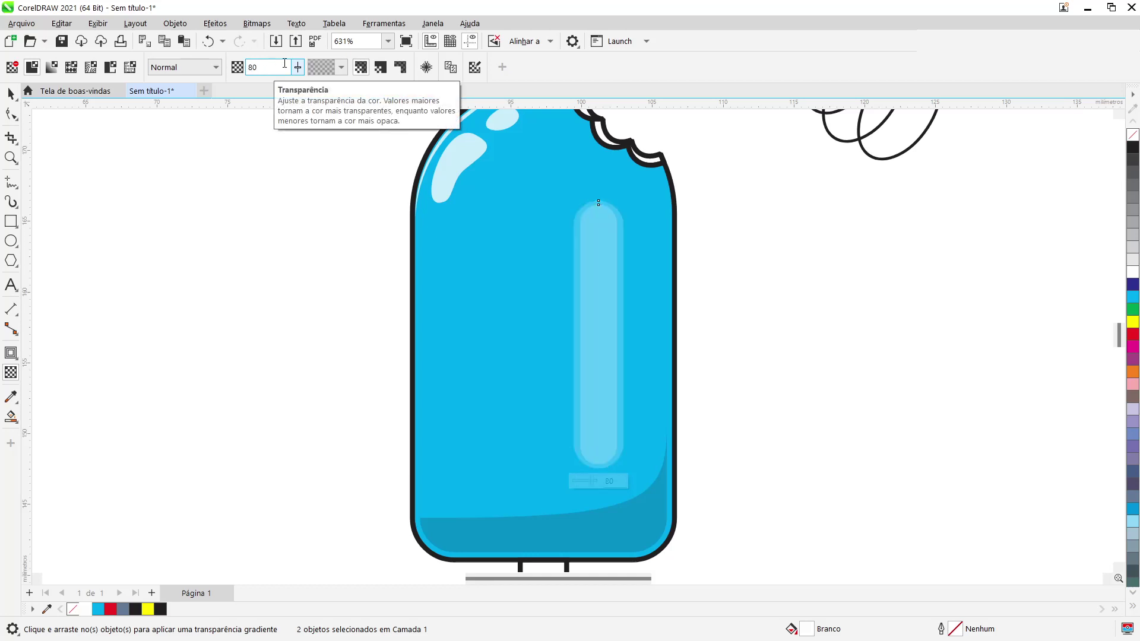
pyautogui.click(10, 94)
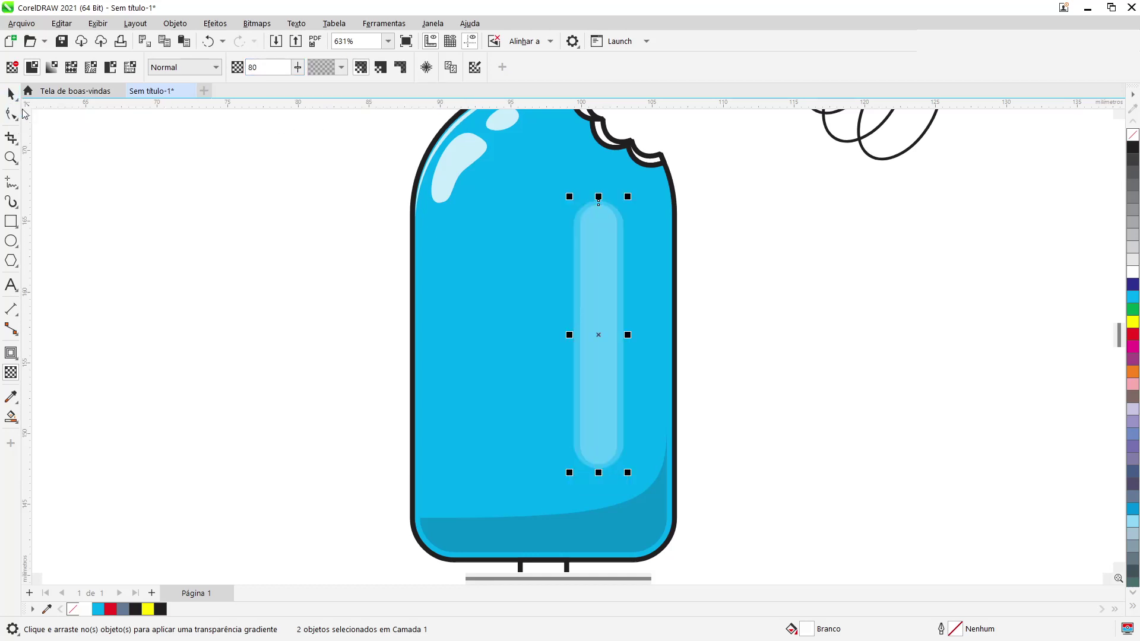
pyautogui.click(124, 242)
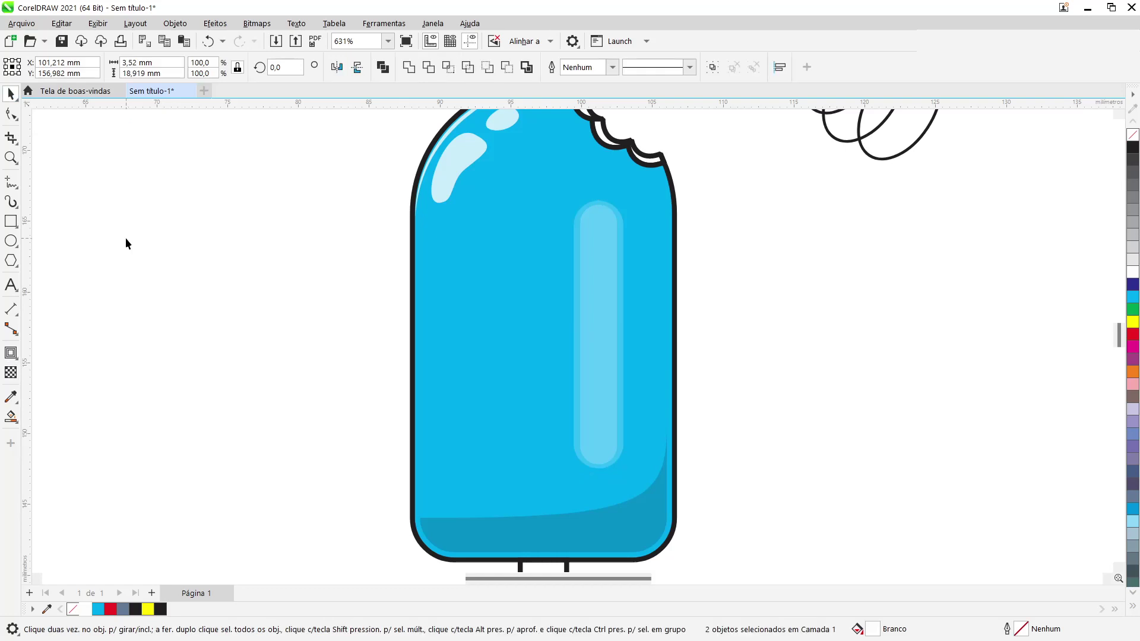
pyautogui.click(596, 328)
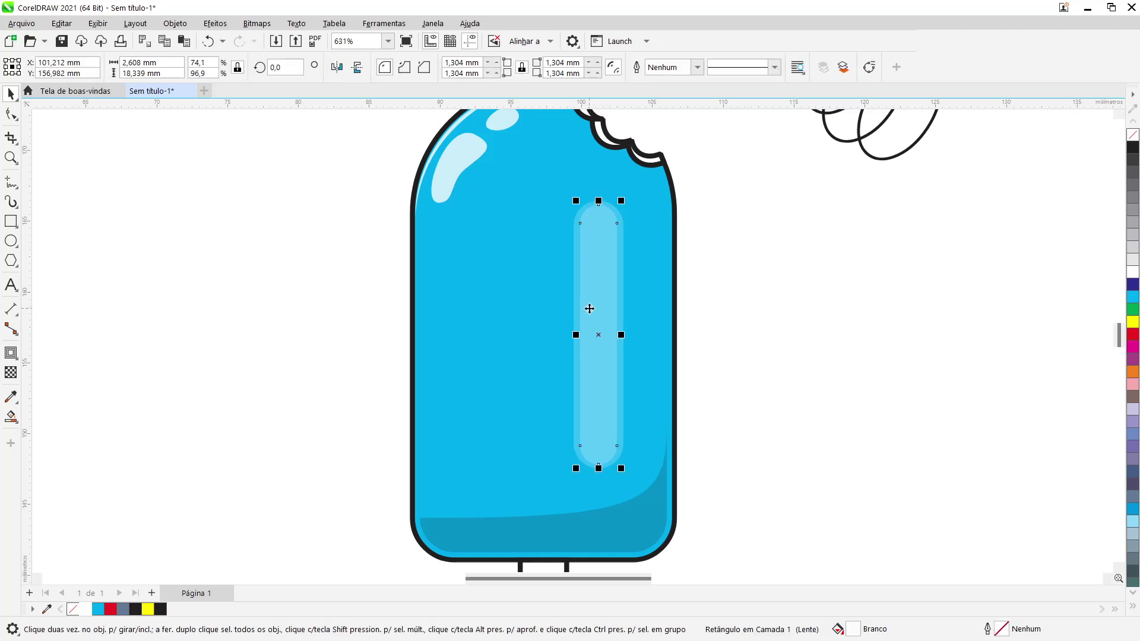
pyautogui.moveTo(589, 309); pyautogui.dragTo(486, 292)
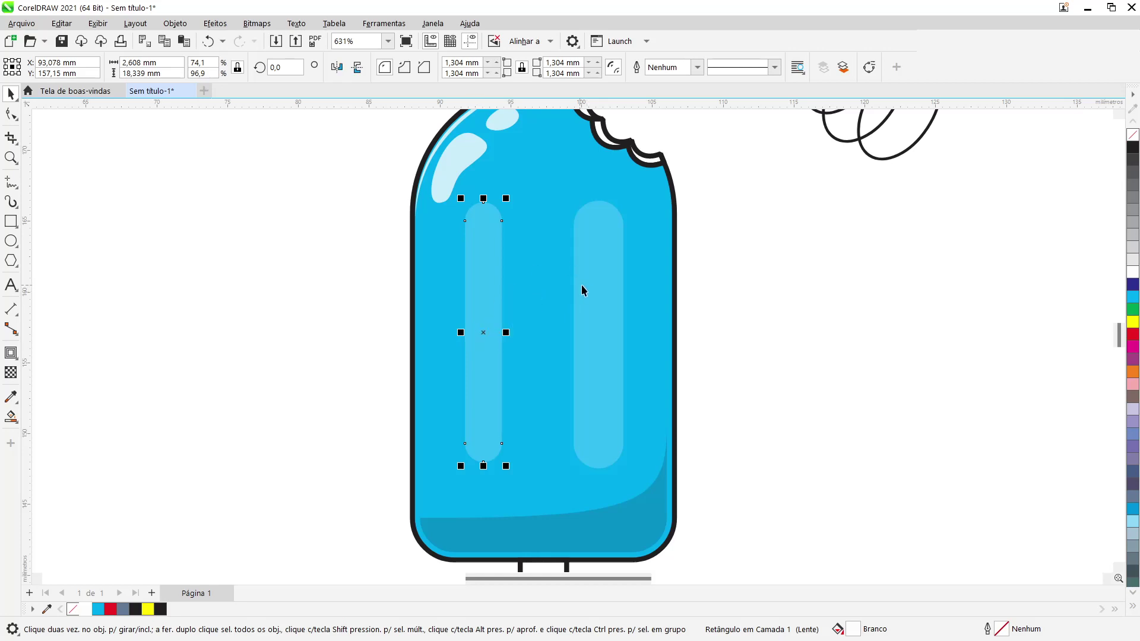
pyautogui.click(211, 43)
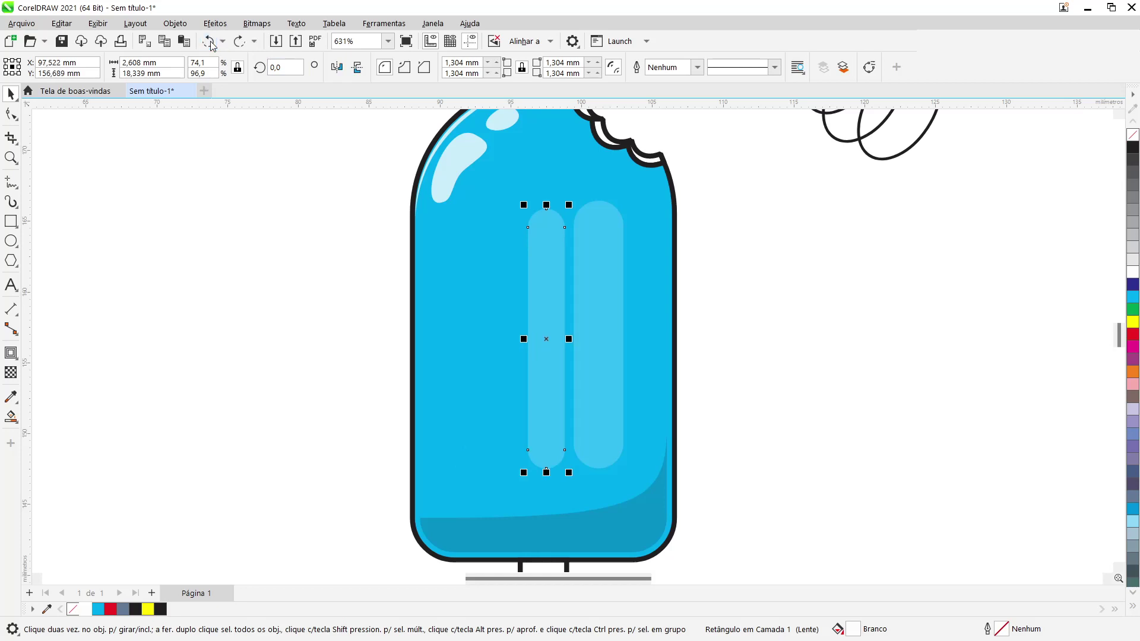
pyautogui.click(210, 43)
pyautogui.click(770, 257)
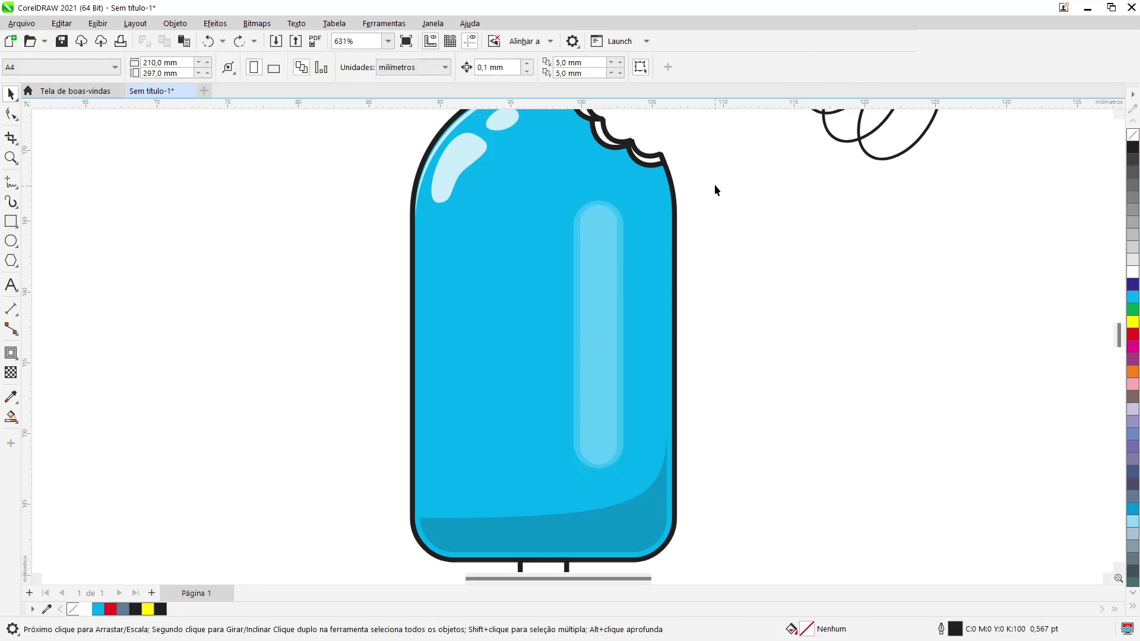
# Group the two nested rectangles into one groove and place a copy level with it on the popsicle's left half, at about X 93.5 mm
pyautogui.moveTo(715, 185); pyautogui.dragTo(518, 496)
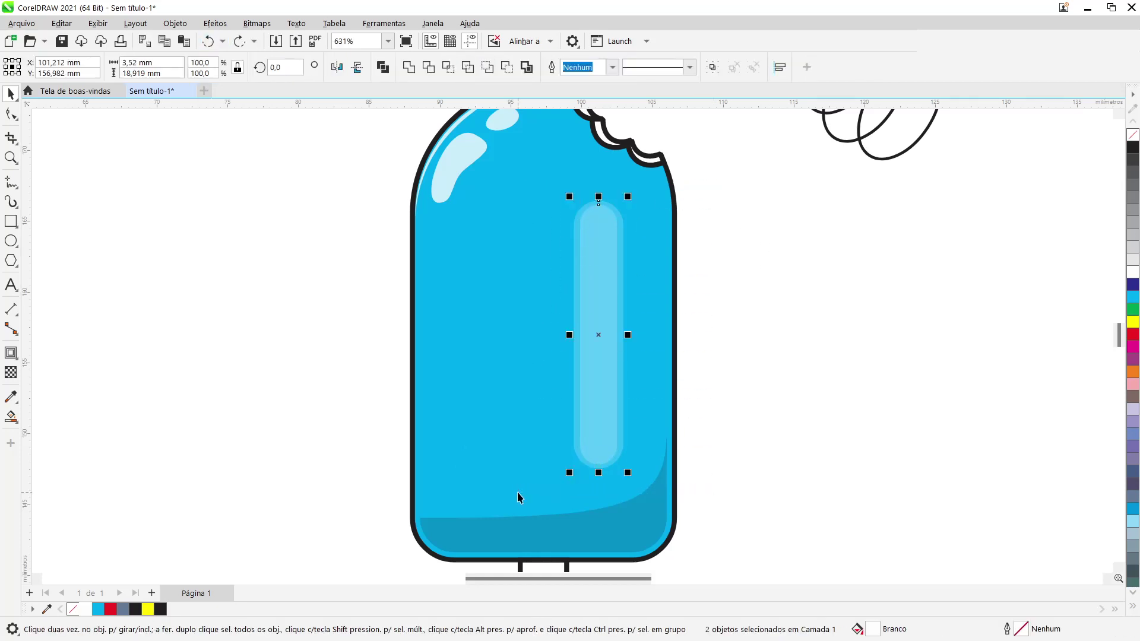
pyautogui.hotkey('ctrl', 'g')
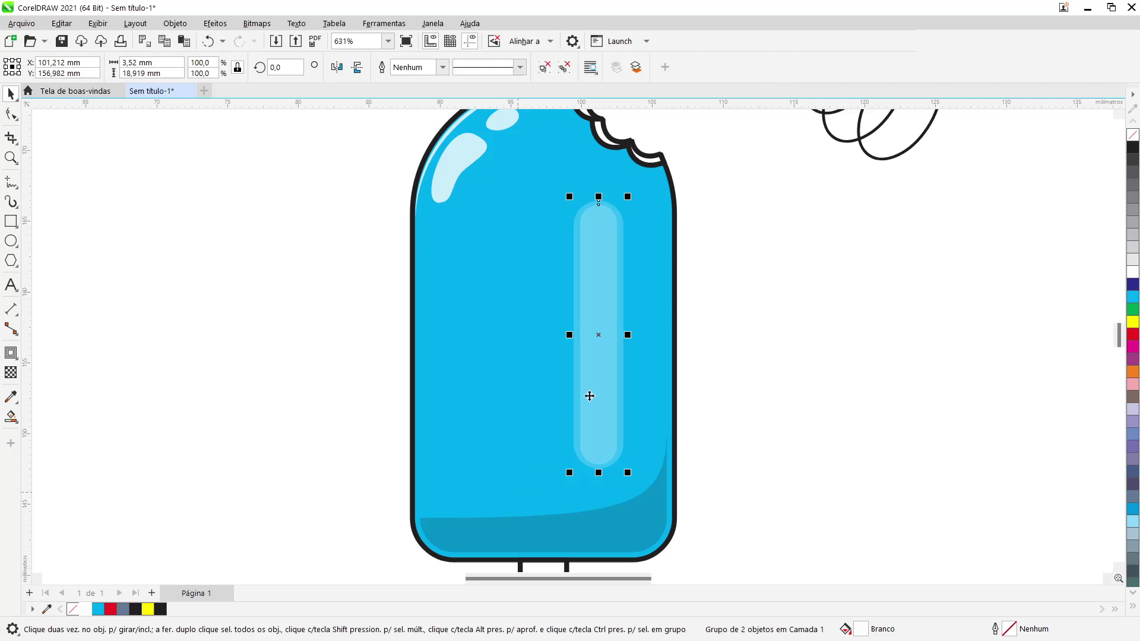
pyautogui.moveTo(600, 344); pyautogui.dragTo(490, 357)
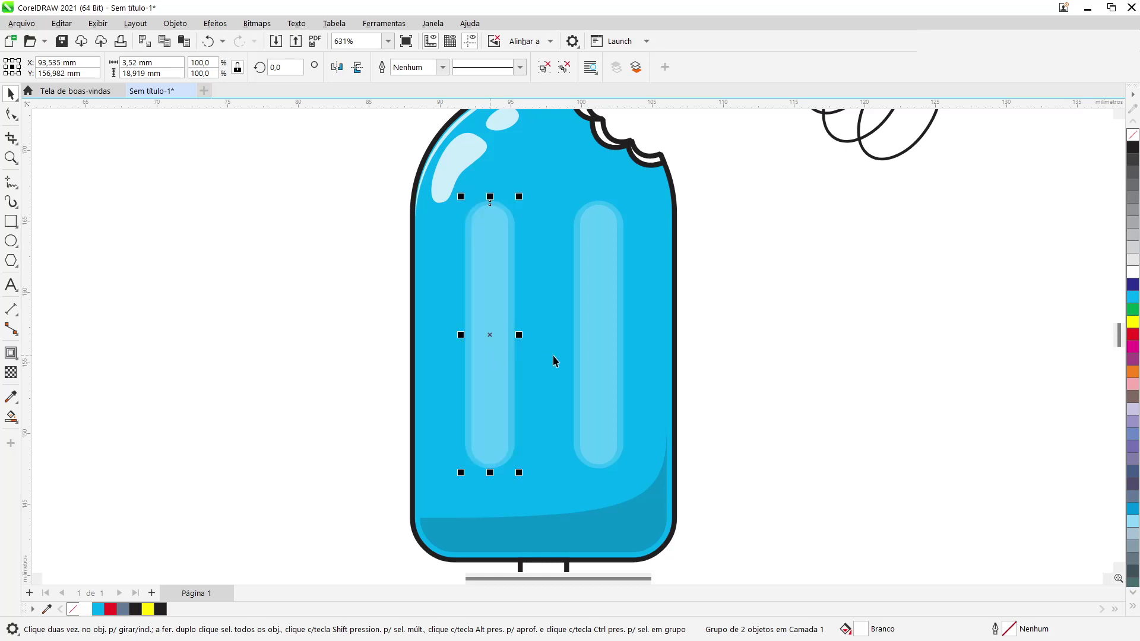
# Group both grooves and centre them horizontally on the popsicle body
pyautogui.keyDown('shift'); pyautogui.click(603, 344); pyautogui.keyUp('shift')
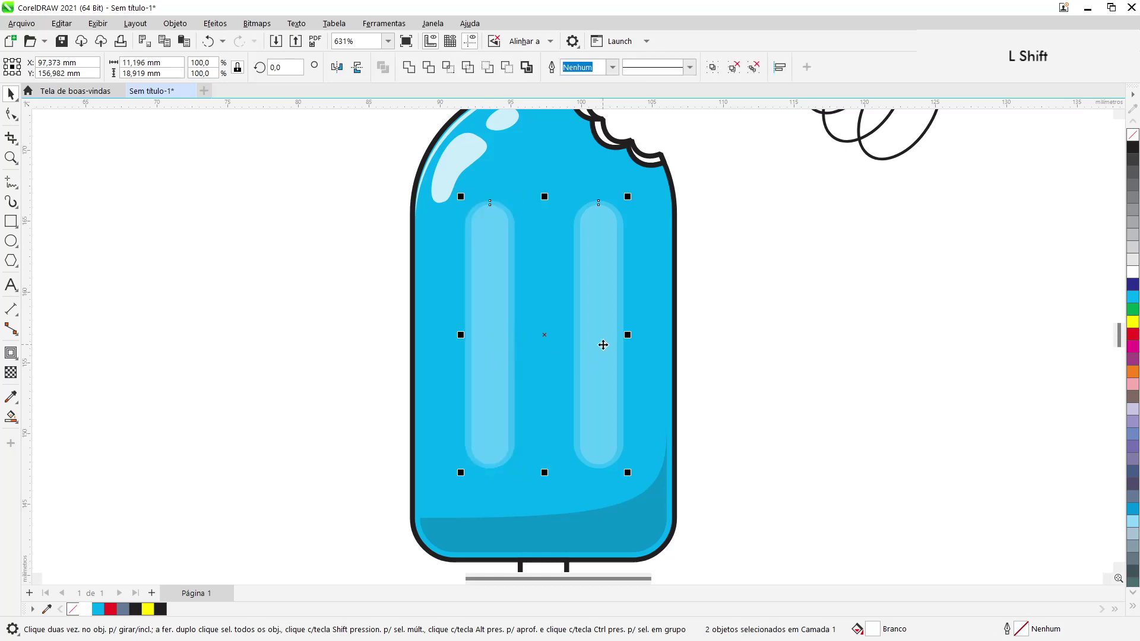
pyautogui.hotkey('ctrl', 'g')
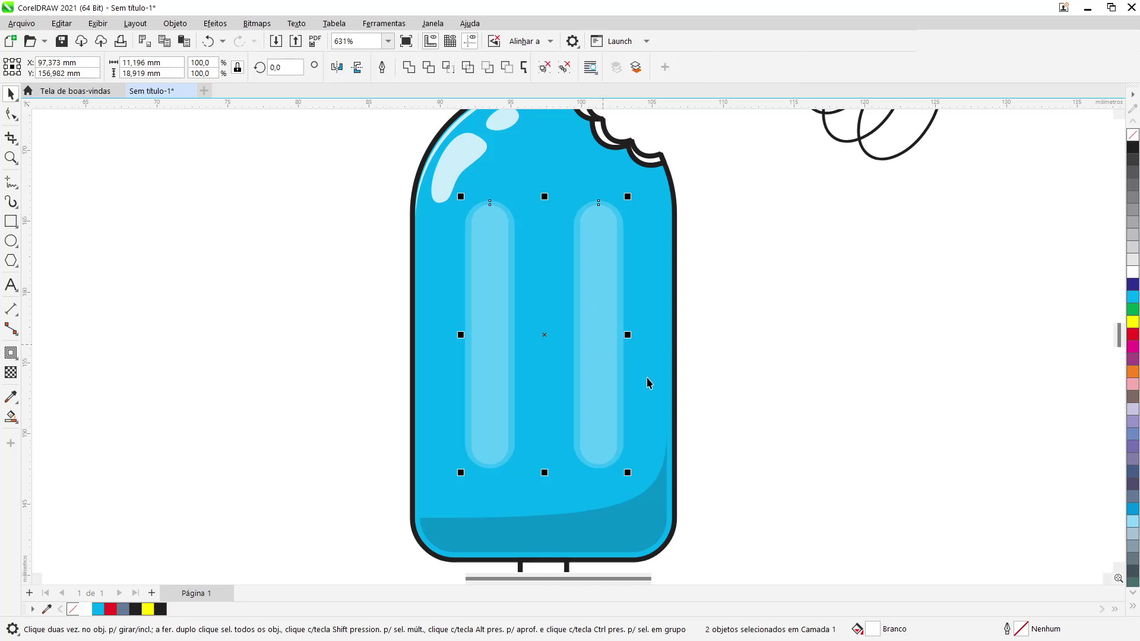
pyautogui.keyDown('shift'); pyautogui.click(649, 383); pyautogui.keyUp('shift')
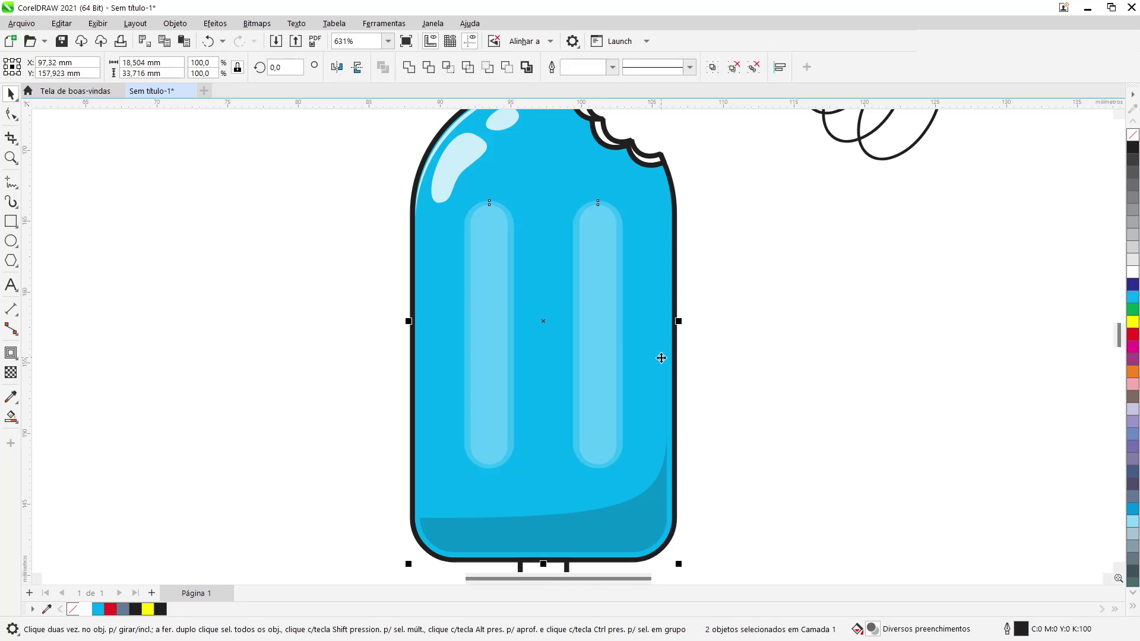
pyautogui.click(772, 407)
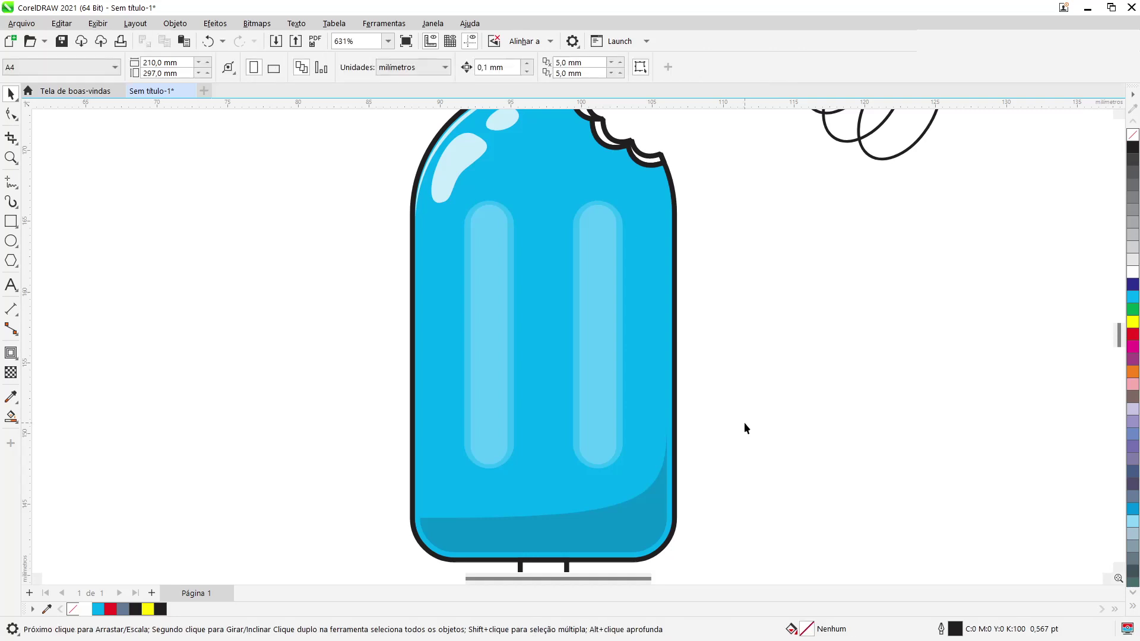
# Create a copy of the popsicle stick scaled to about 92.1% from its upper-left corner, roughly 3.0 by 9.7 mm
pyautogui.press('F4')
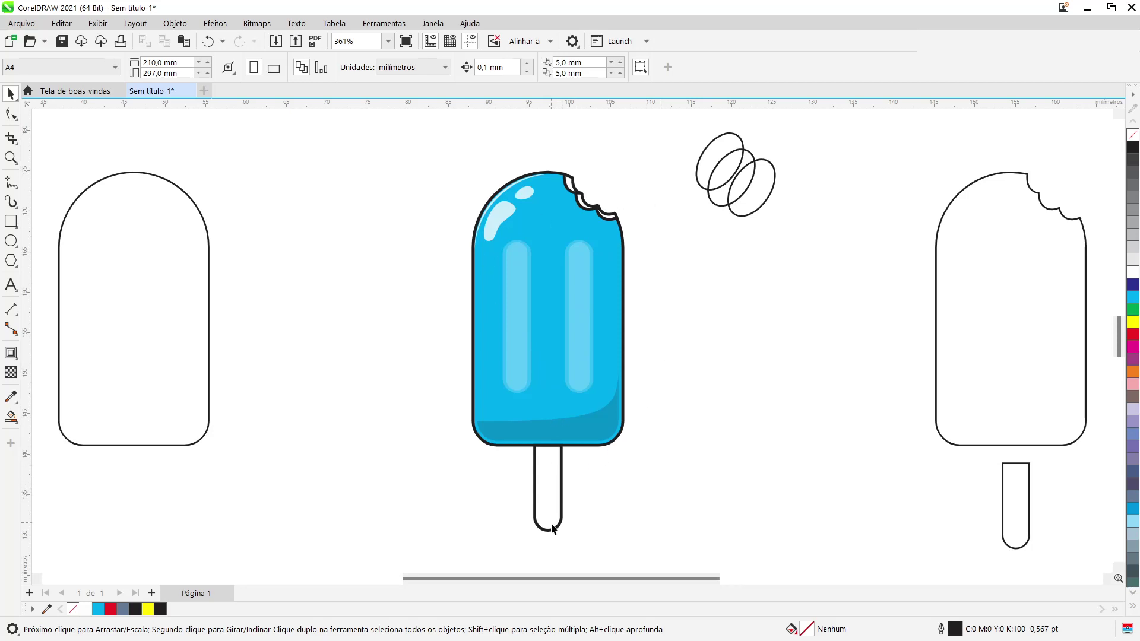
pyautogui.scroll(5, 553, 531)
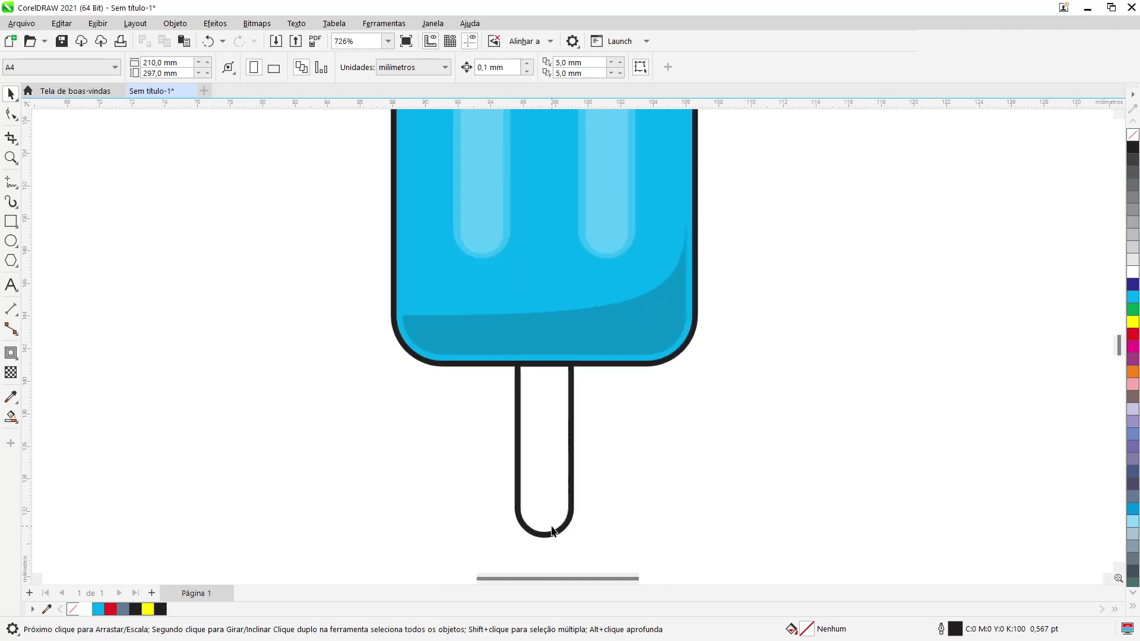
pyautogui.click(1118, 569)
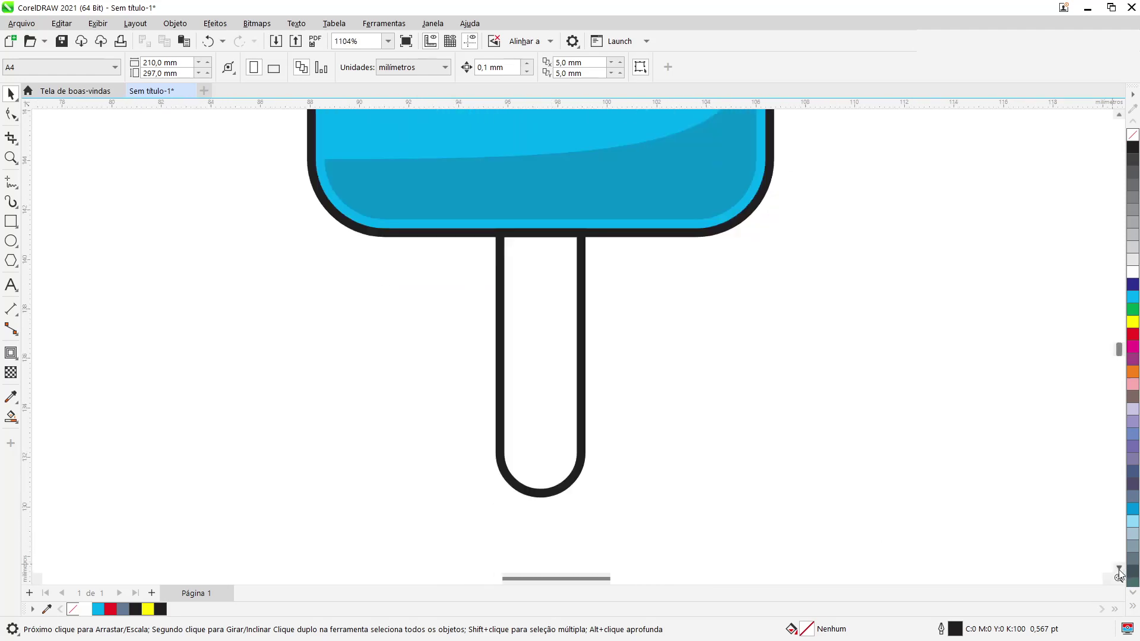
pyautogui.click(535, 426)
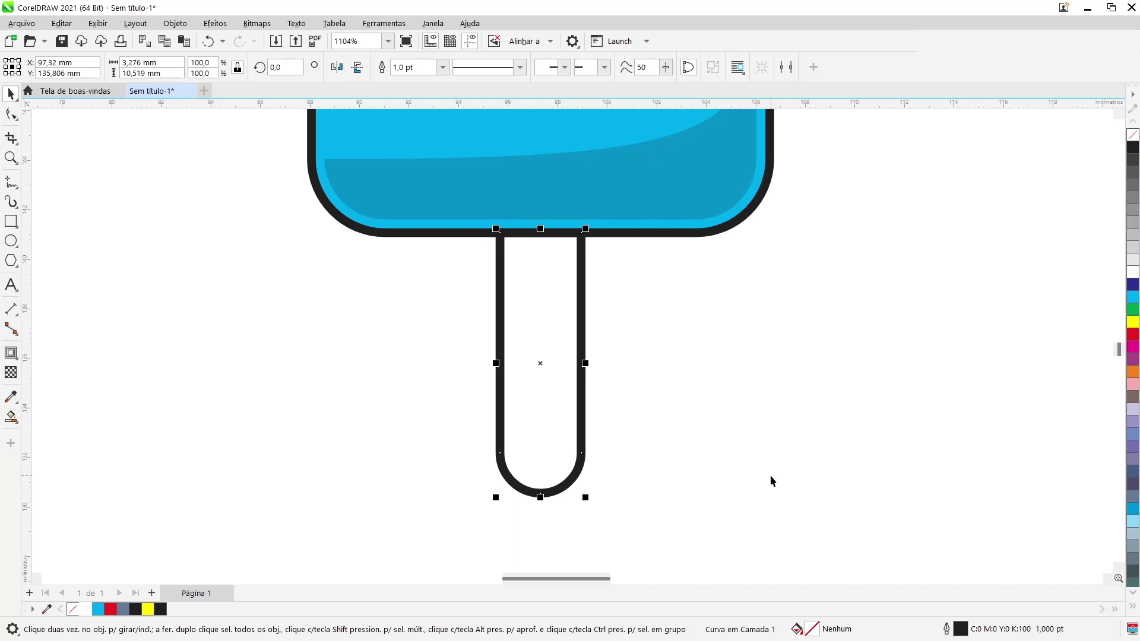
pyautogui.press('ctrl')
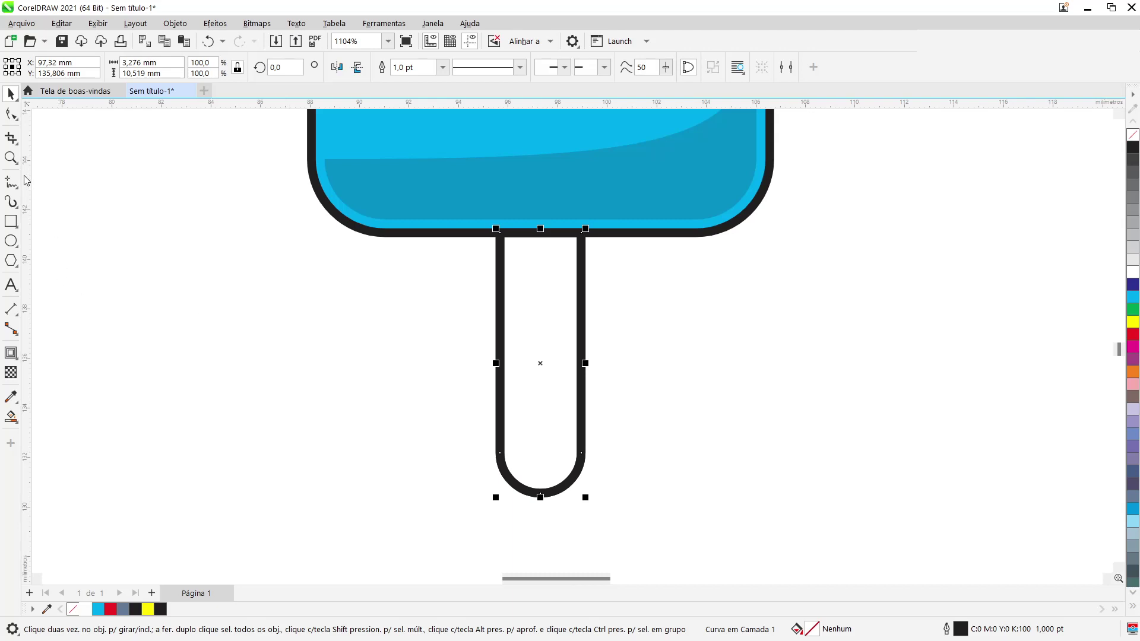
pyautogui.click(12, 114)
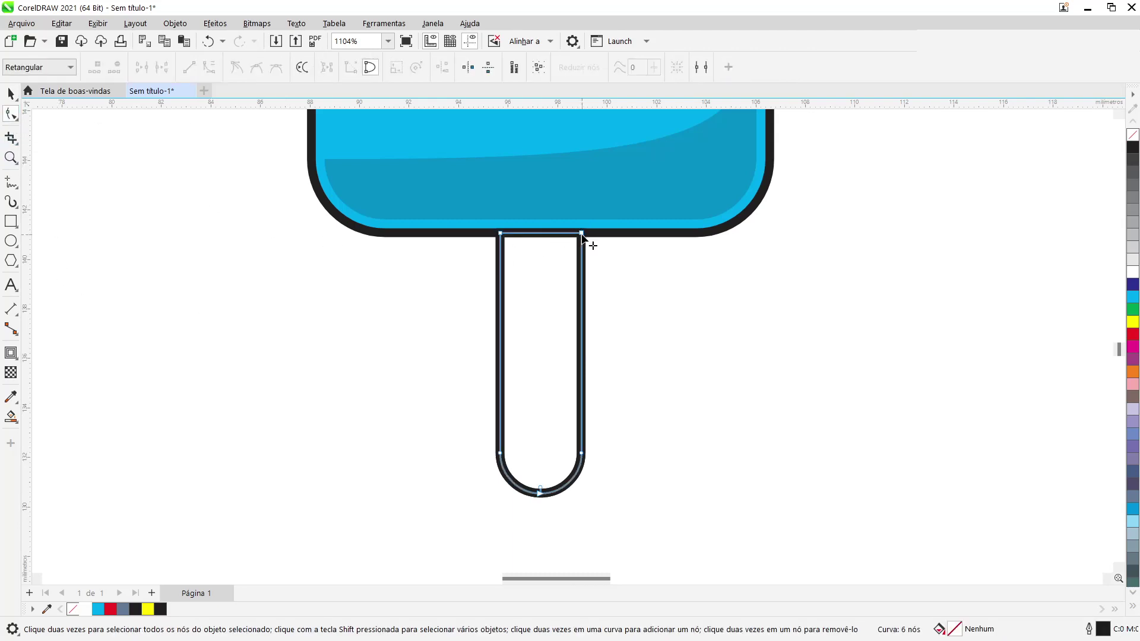
pyautogui.click(11, 93)
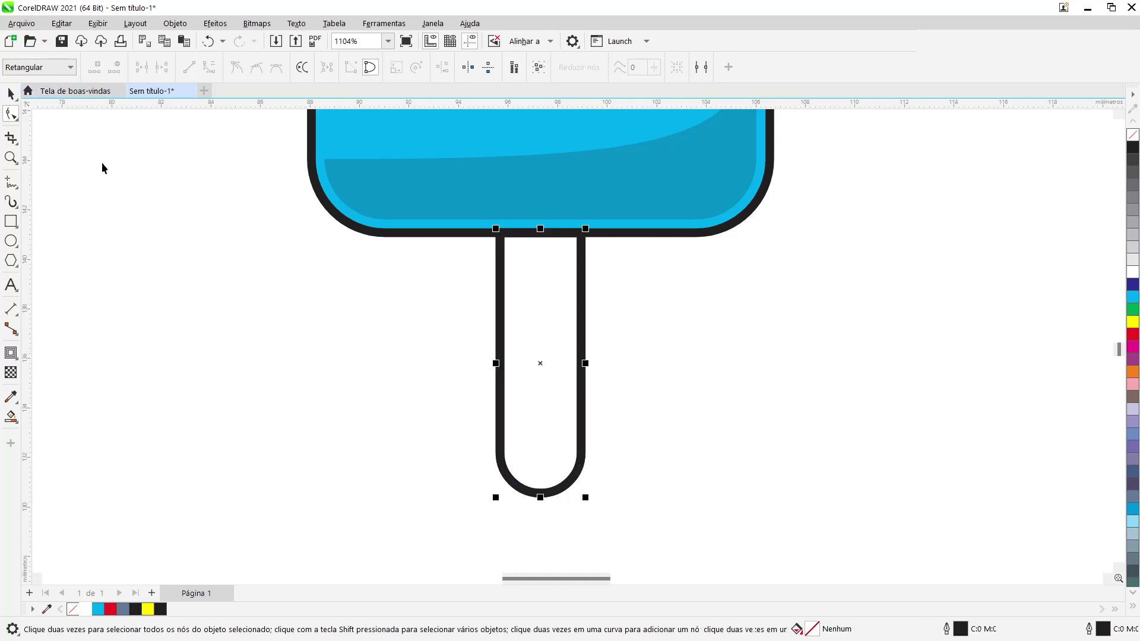
pyautogui.moveTo(585, 500); pyautogui.dragTo(579, 502)
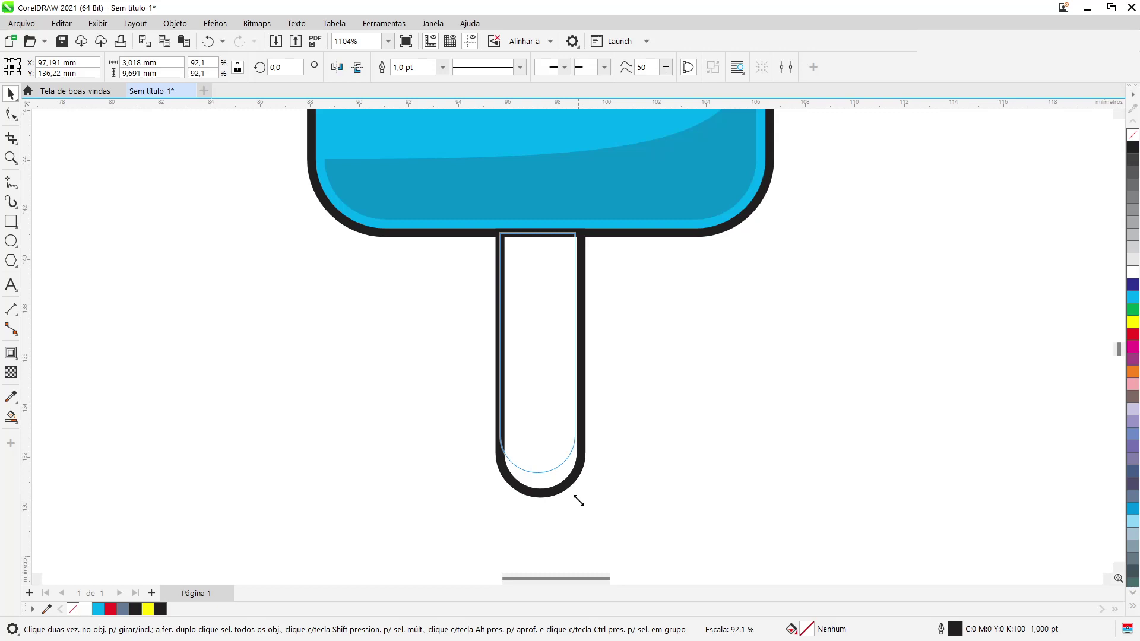
pyautogui.moveTo(579, 500); pyautogui.dragTo(578, 501)
pyautogui.rightClick(578, 500)
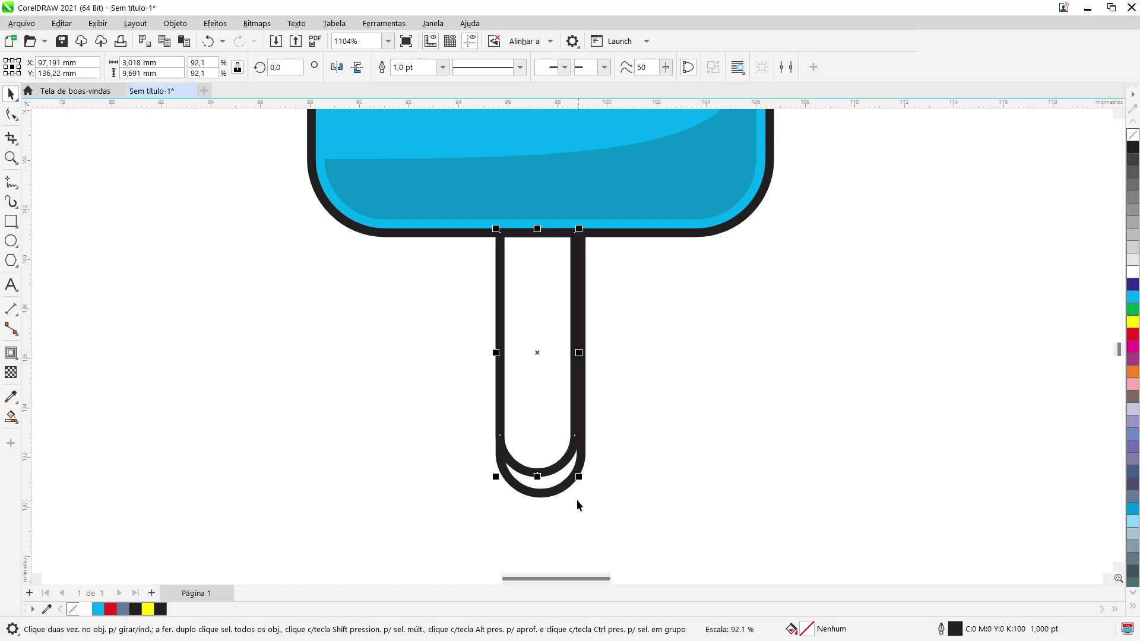
# Shift the smaller stick copy slightly down and left to about X 97.0, Y 135.6 mm, fill it red and remove its outline
pyautogui.moveTo(531, 406); pyautogui.dragTo(526, 420)
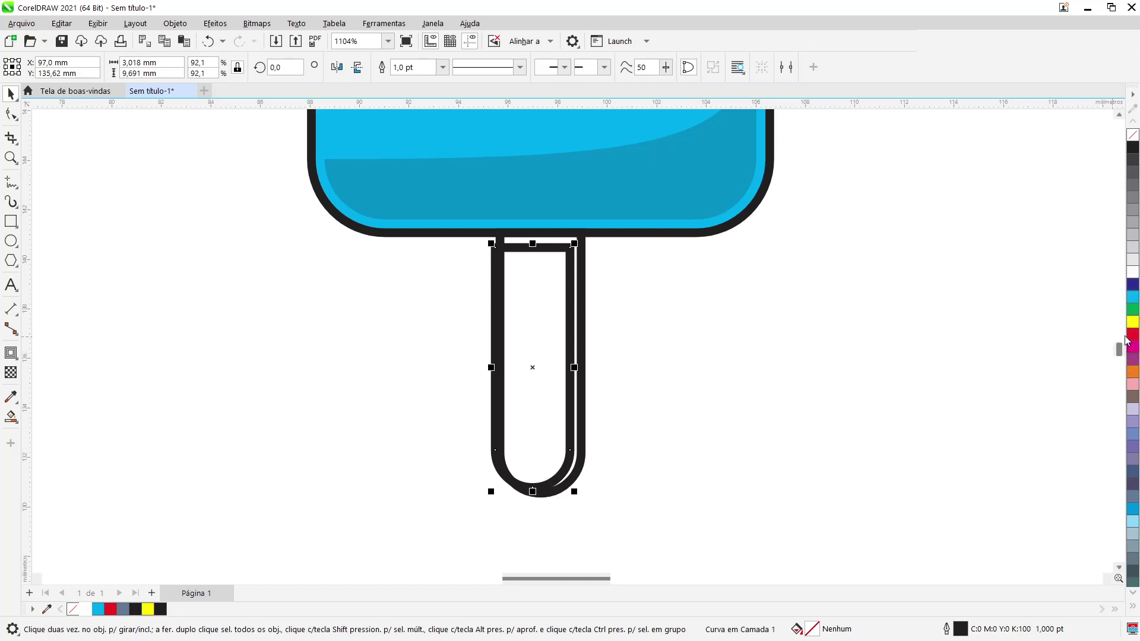
pyautogui.click(1133, 338)
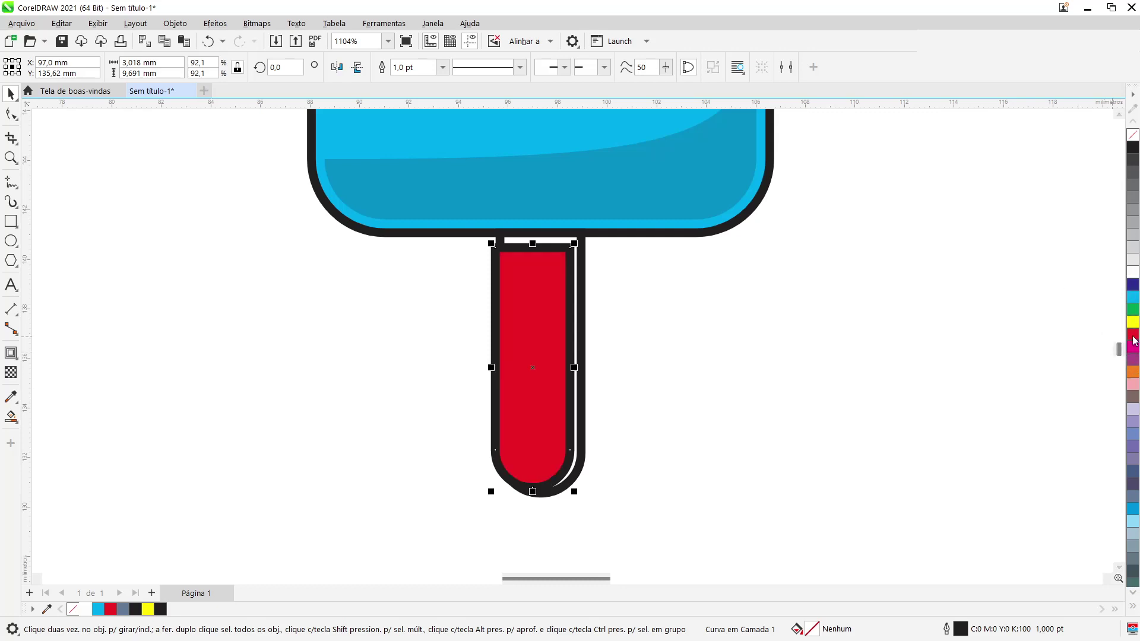
pyautogui.rightClick(76, 612)
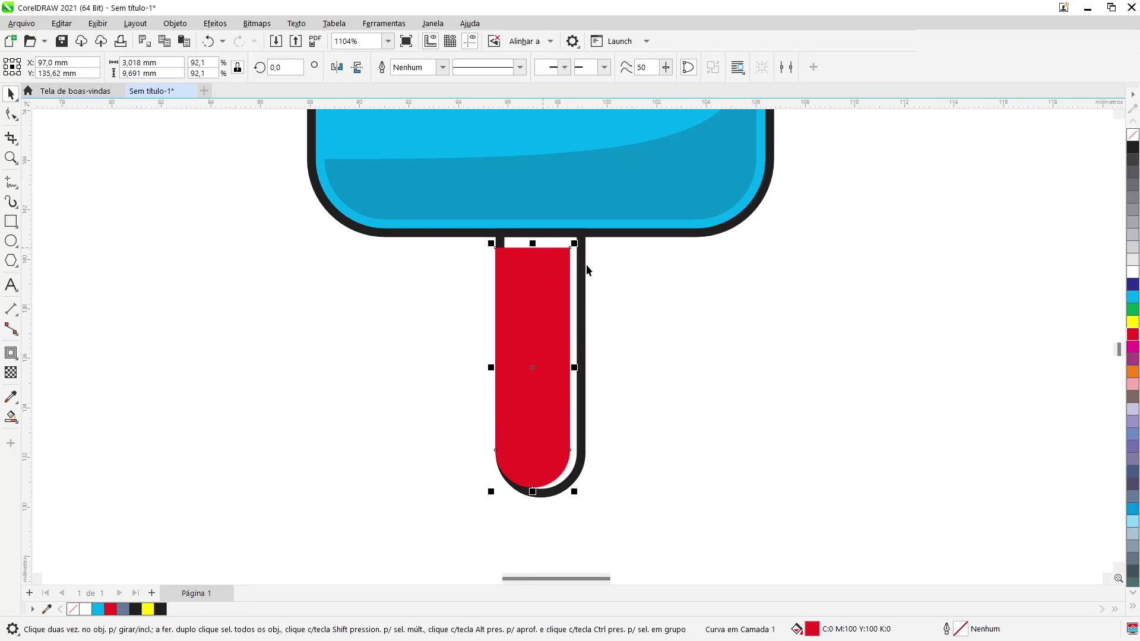
pyautogui.click(621, 315)
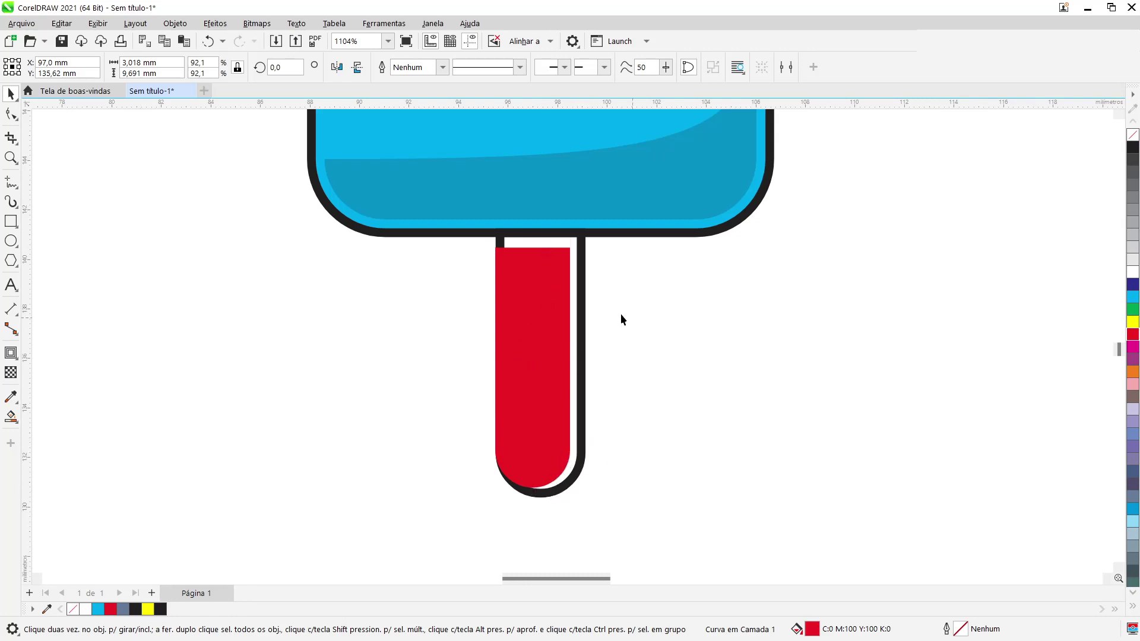
# Smart-fill the strip of the stick left uncovered by the red copy and delete the red copy
pyautogui.click(11, 418)
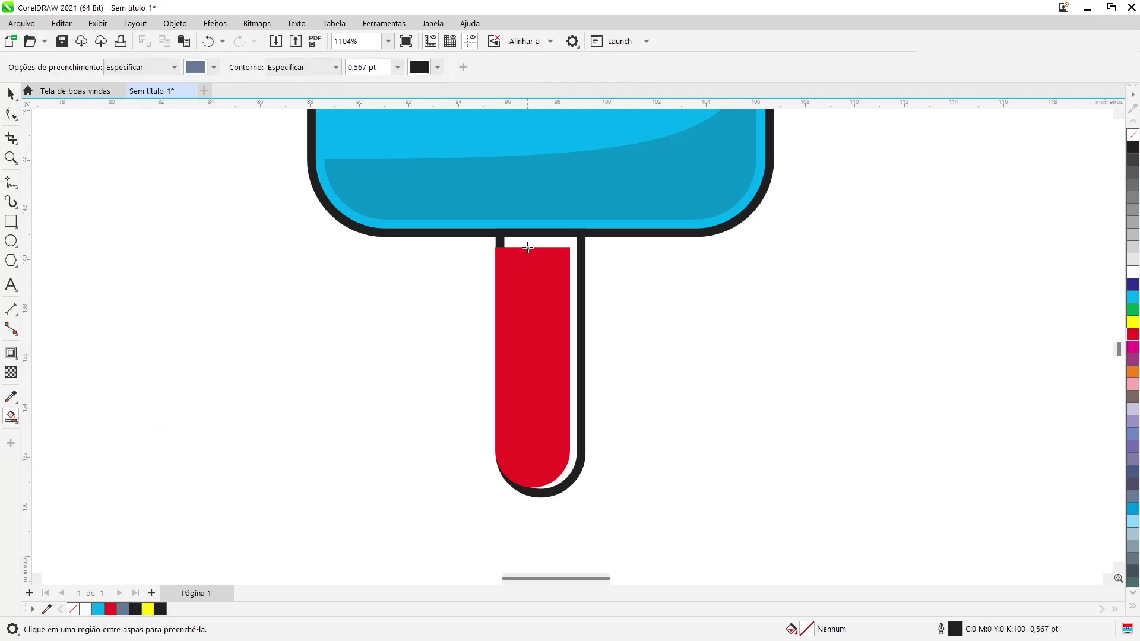
pyautogui.click(539, 243)
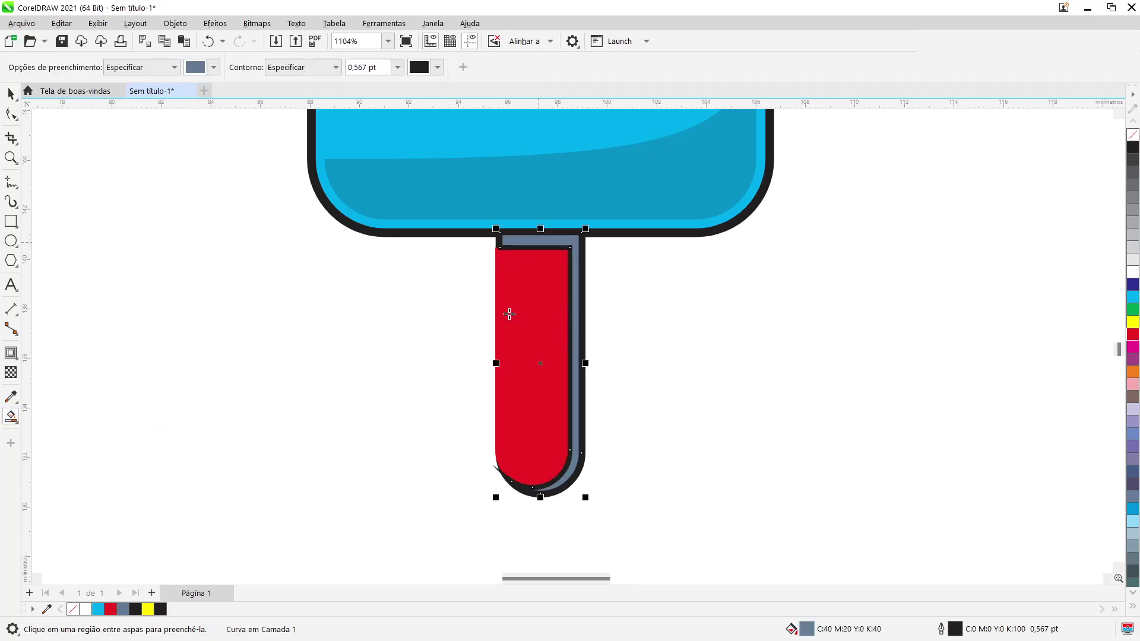
pyautogui.click(11, 94)
pyautogui.click(532, 349)
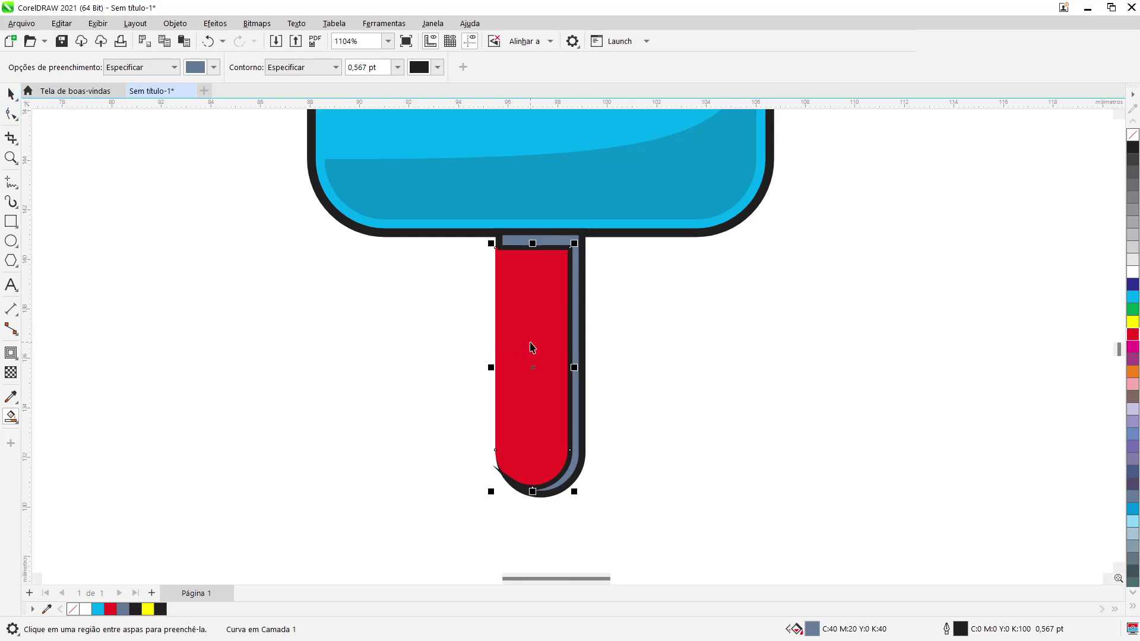
pyautogui.moveTo(531, 339); pyautogui.dragTo(250, 332)
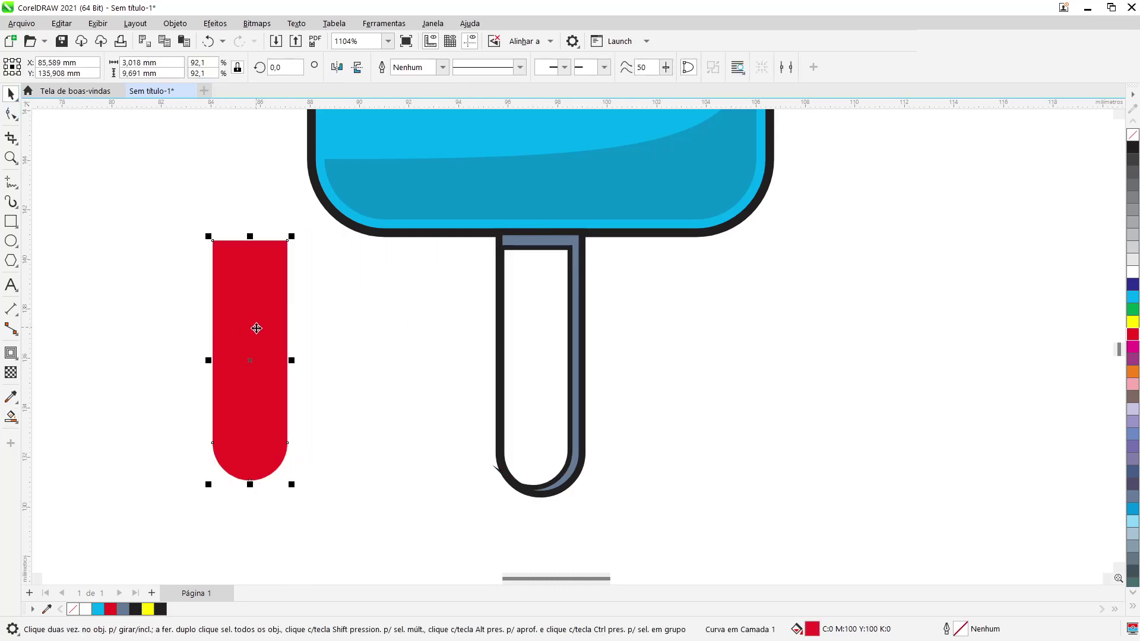
pyautogui.press('Delete')
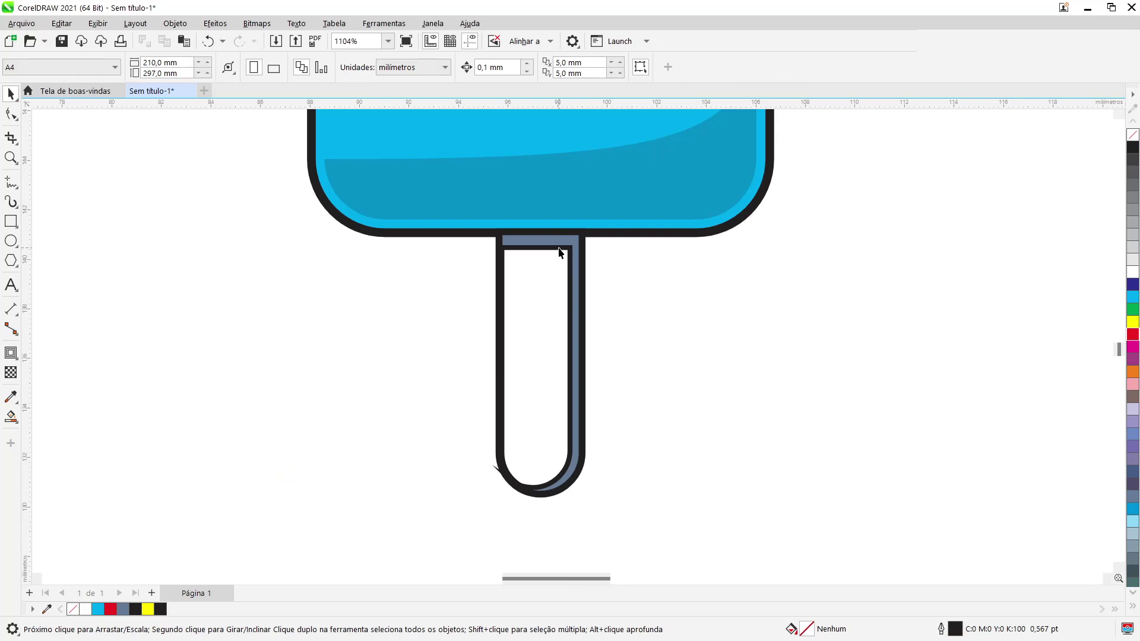
# Remove the outline of the smart-filled strip on the stick and fill it with black (K100)
pyautogui.click(560, 253)
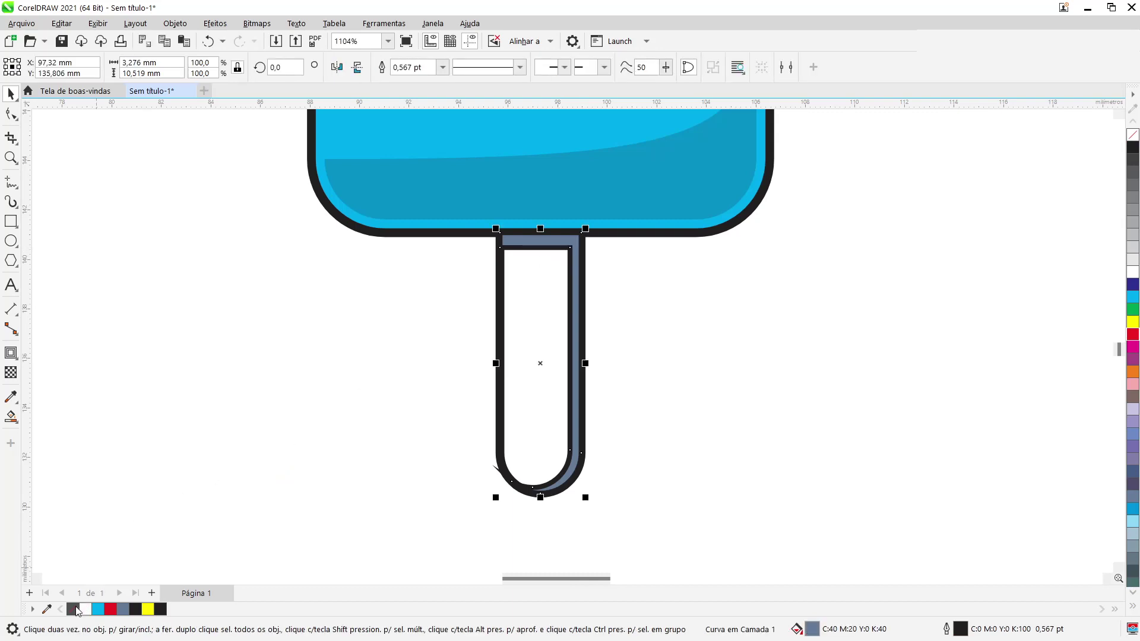
pyautogui.rightClick(73, 610)
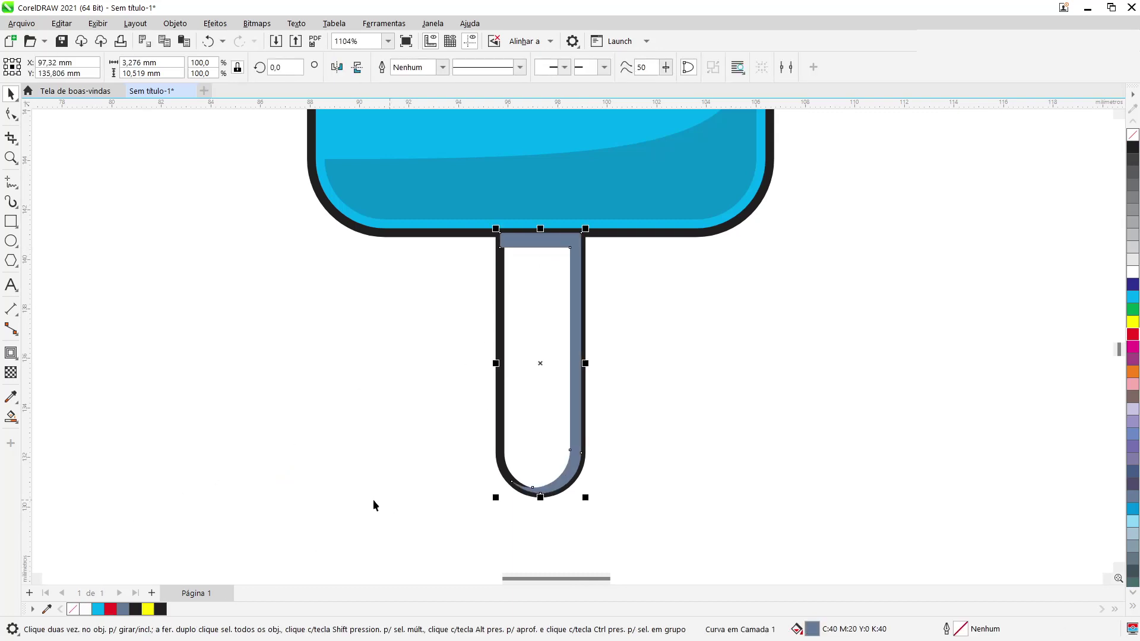
pyautogui.click(161, 610)
# Delete the black strip's inner upper-left node so its upper part tapers diagonally beneath the popsicle body
pyautogui.click(11, 114)
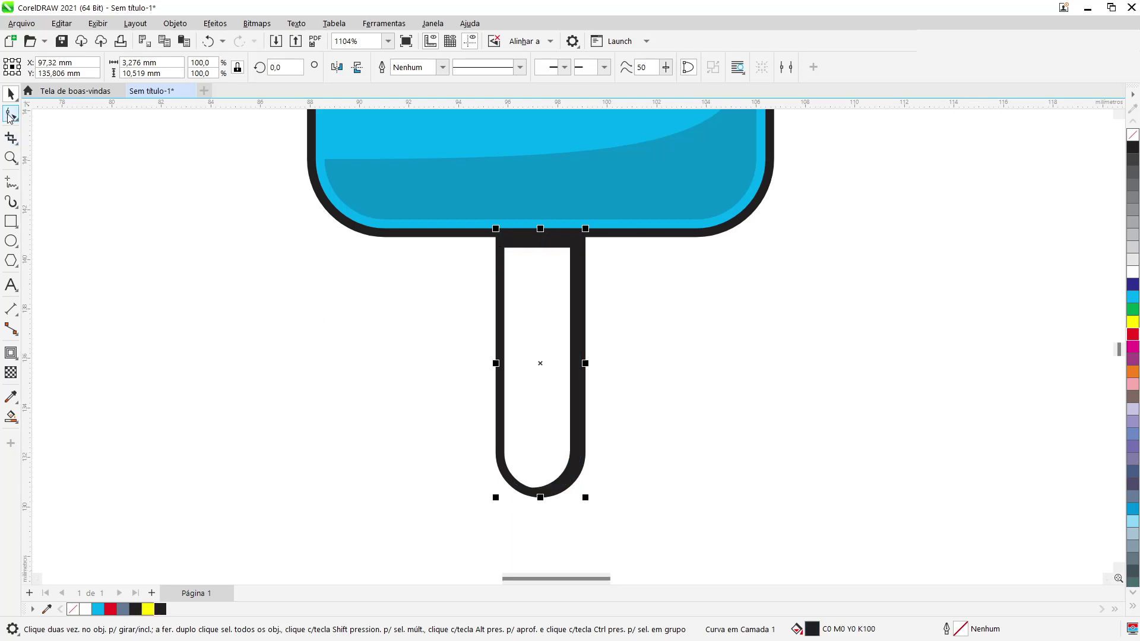
pyautogui.doubleClick(501, 247)
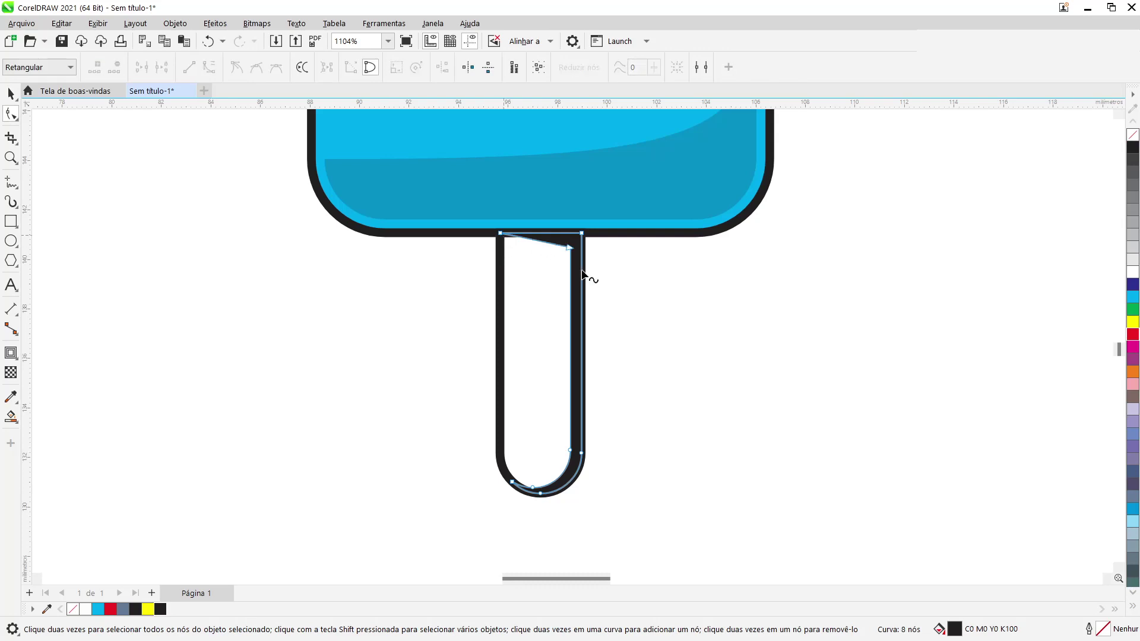
pyautogui.click(10, 93)
pyautogui.click(330, 312)
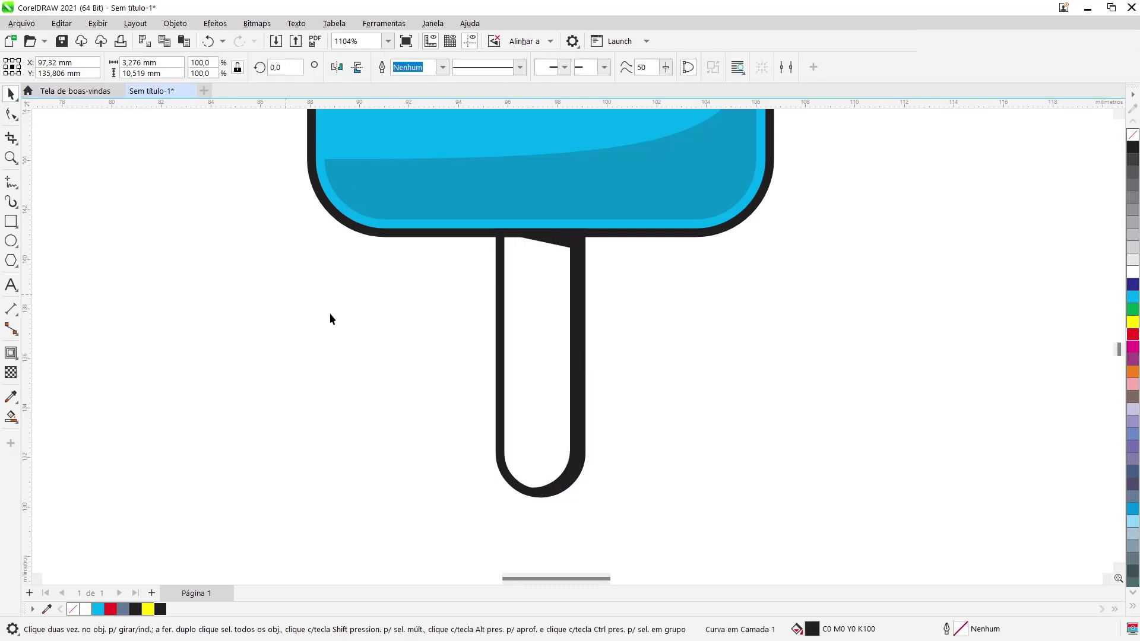
# Apply a uniform transparency of 80 to the black strip on the stick and deselect it
pyautogui.scroll(-2, 533, 368)
pyautogui.scroll(-4, 533, 368)
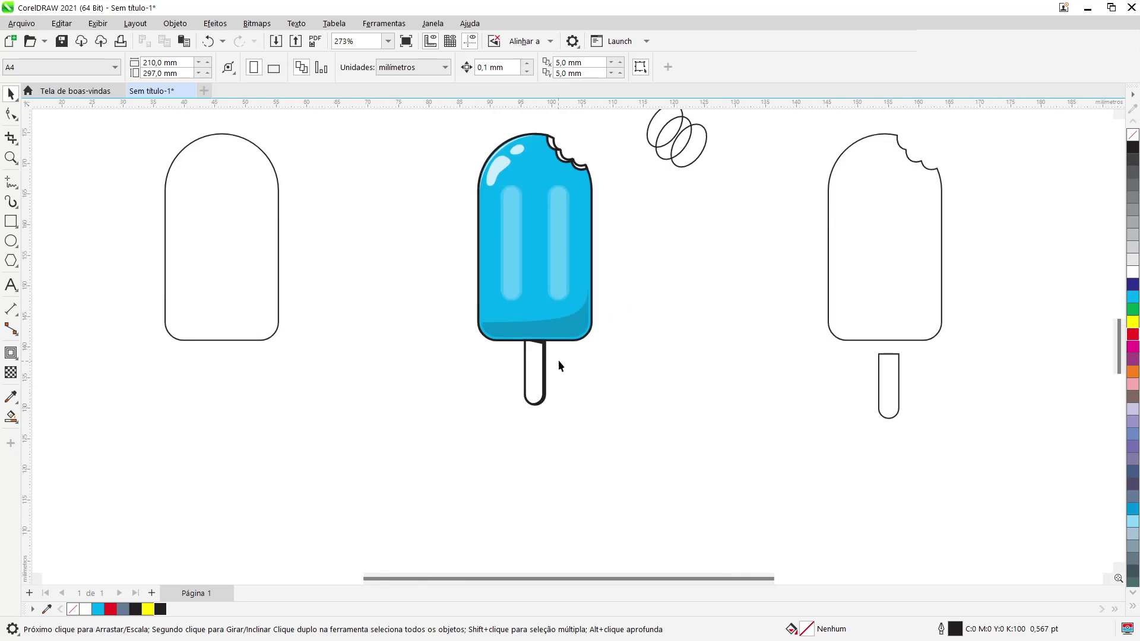
pyautogui.scroll(1, 551, 367)
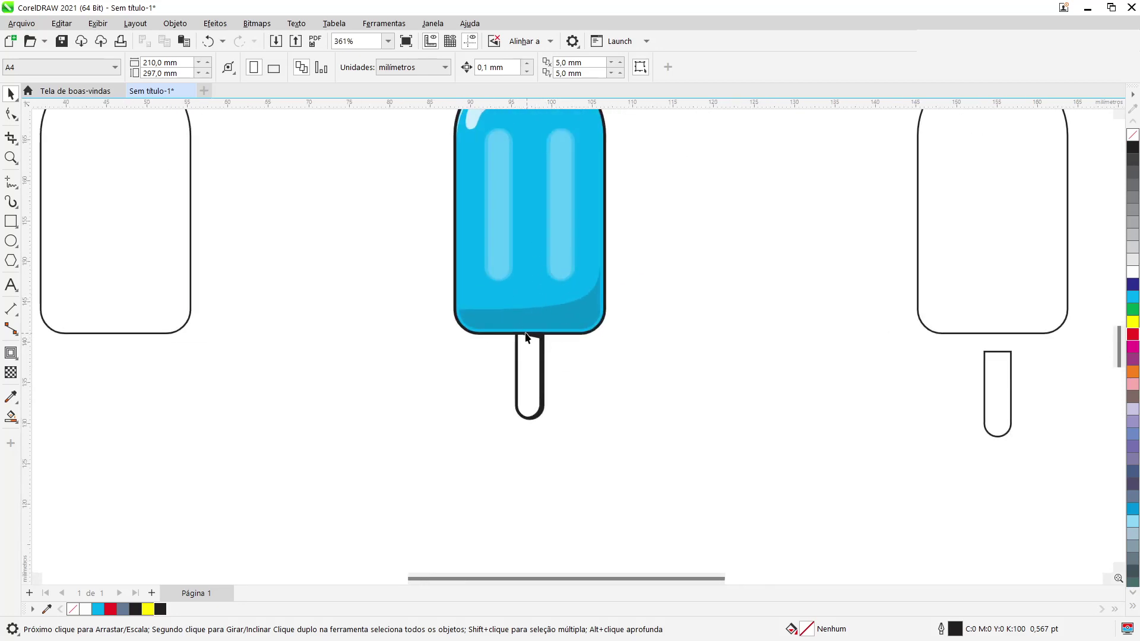
pyautogui.scroll(4, 523, 344)
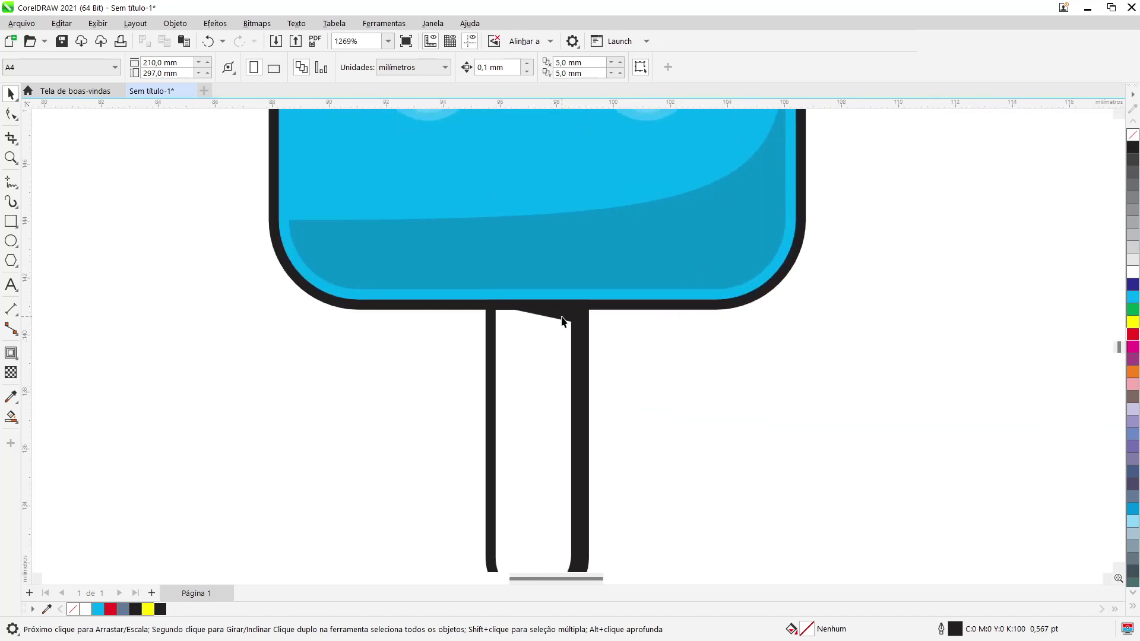
pyautogui.click(563, 321)
pyautogui.scroll(-1, 611, 401)
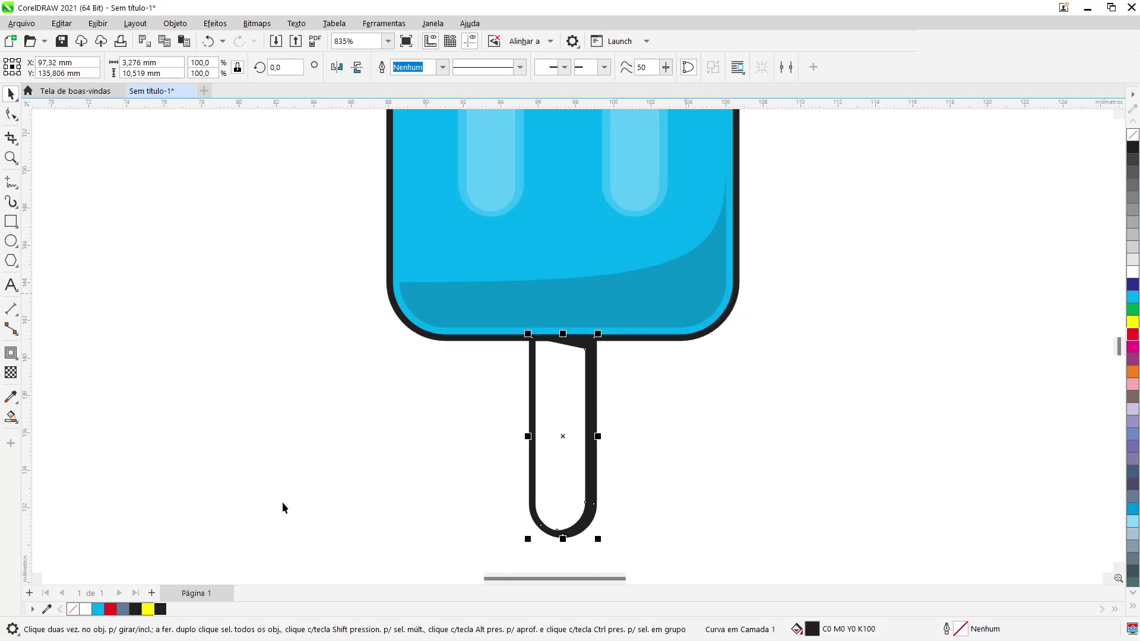
pyautogui.click(11, 373)
pyautogui.click(32, 67)
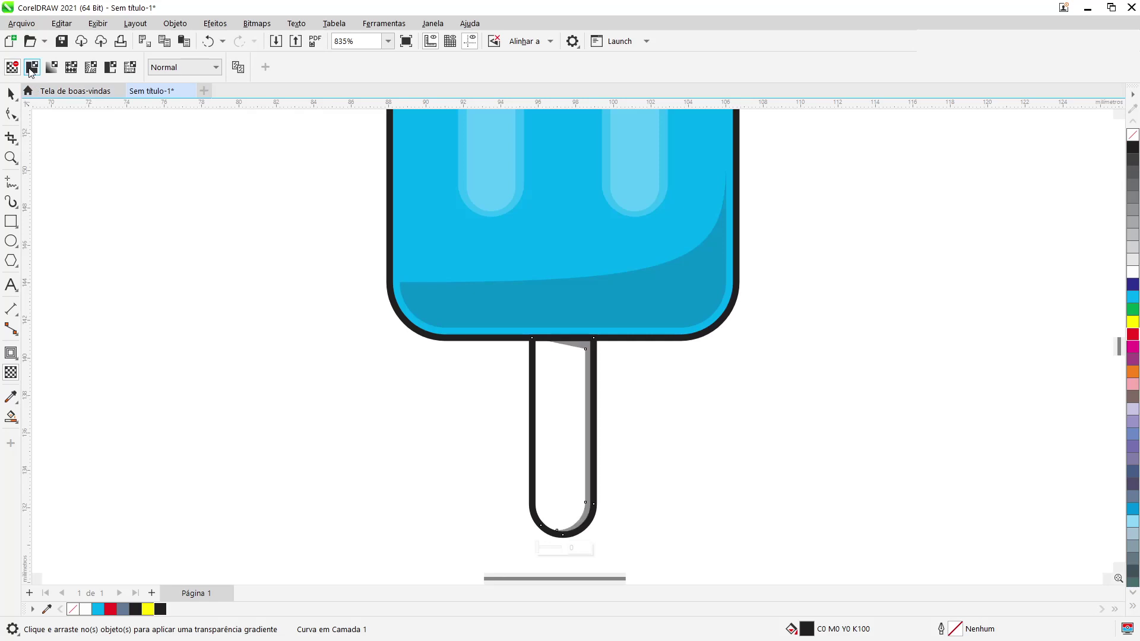
pyautogui.doubleClick(267, 69)
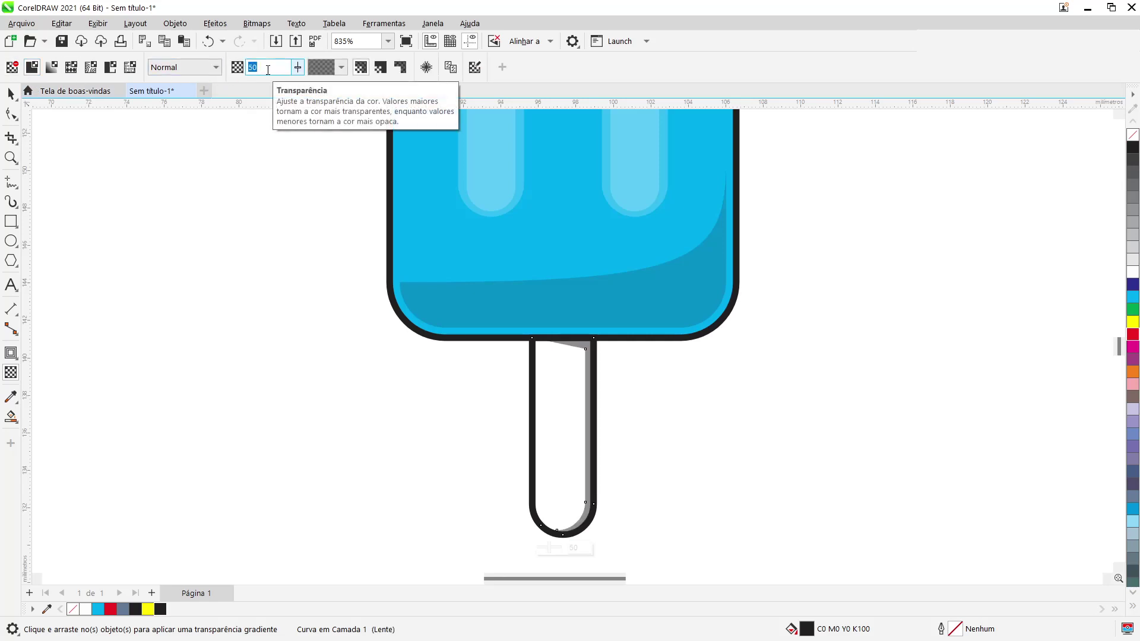
pyautogui.write('80')
pyautogui.press('Return')
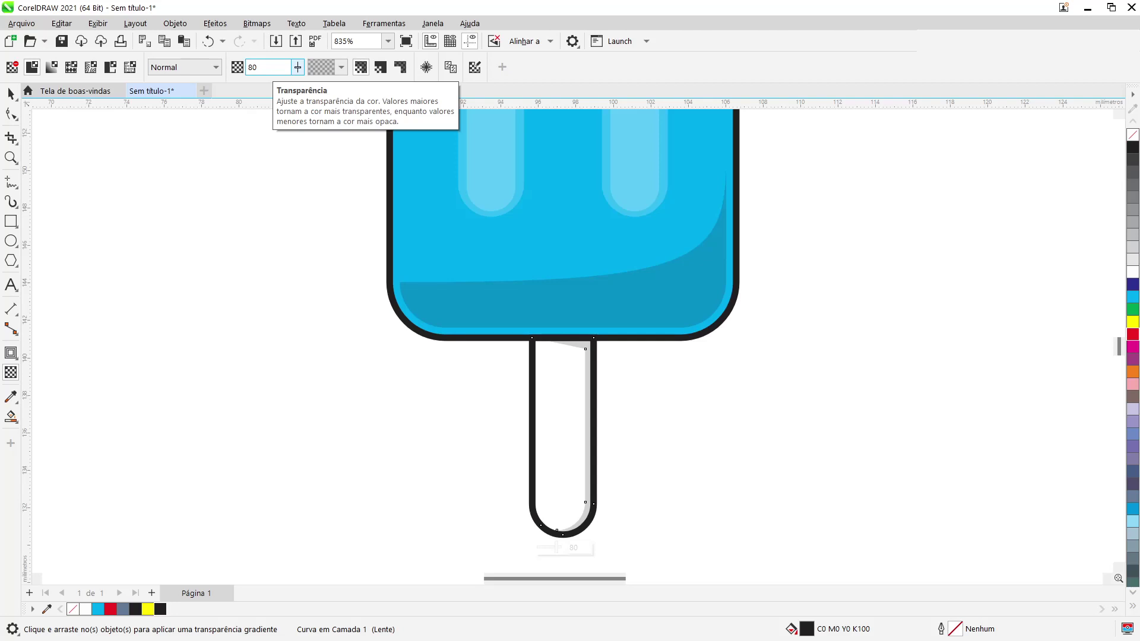
pyautogui.click(11, 94)
pyautogui.click(435, 373)
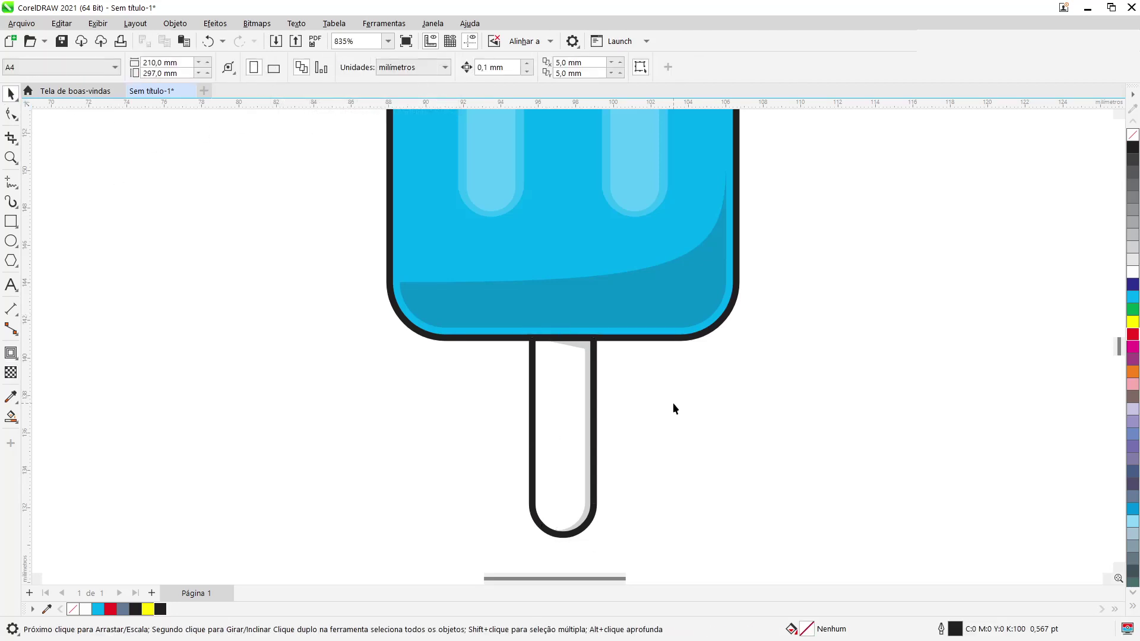
# Fill the popsicle stick with light peach (C0 M20 Y40 K0) and deselect it
pyautogui.scroll(-3, 673, 406)
pyautogui.scroll(2, 688, 436)
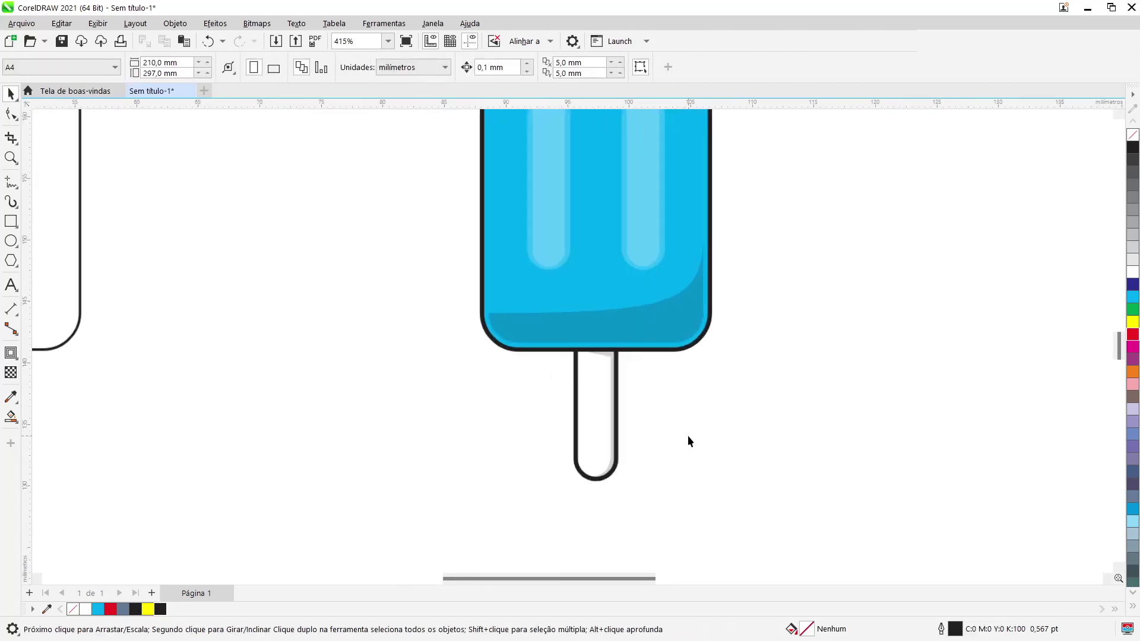
pyautogui.scroll(-2, 688, 436)
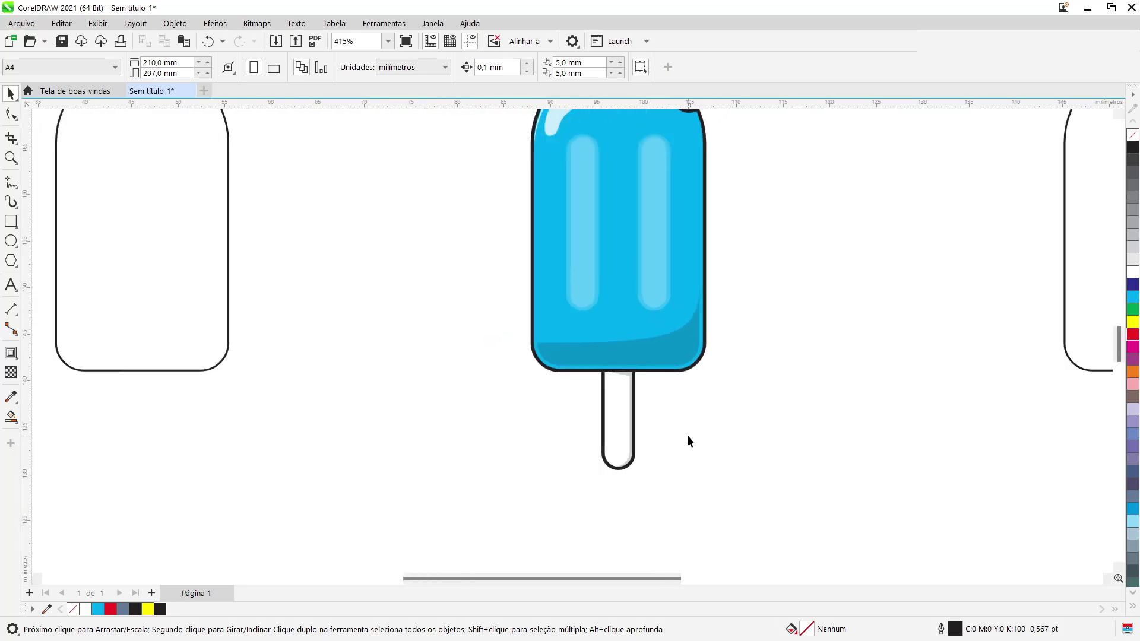
pyautogui.scroll(5, 688, 436)
pyautogui.moveTo(601, 579); pyautogui.dragTo(592, 579)
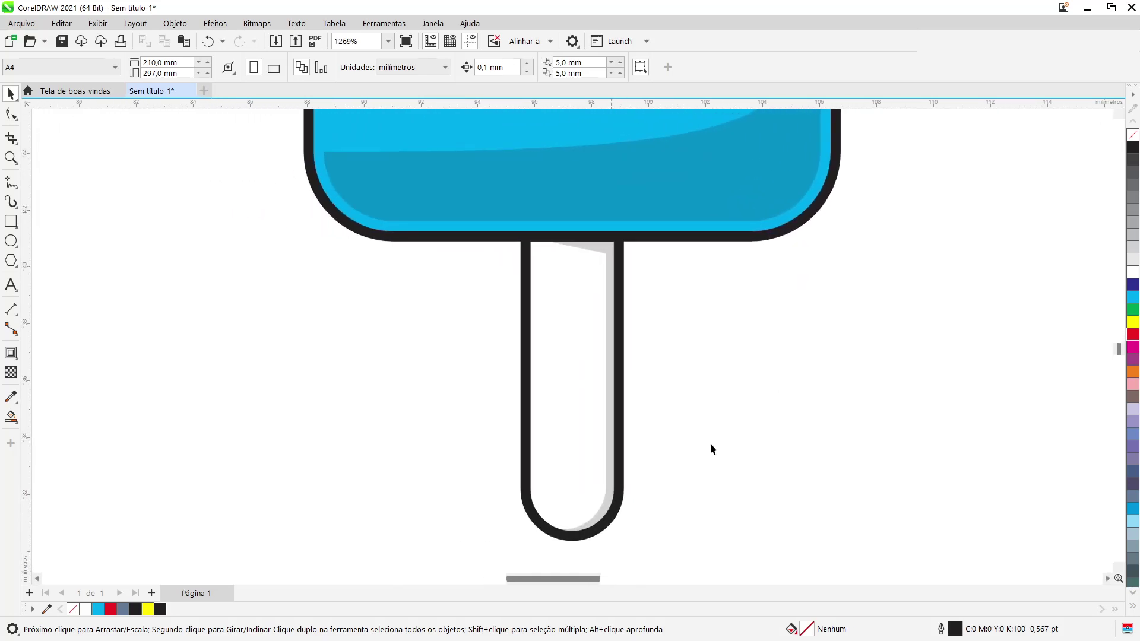
pyautogui.click(569, 422)
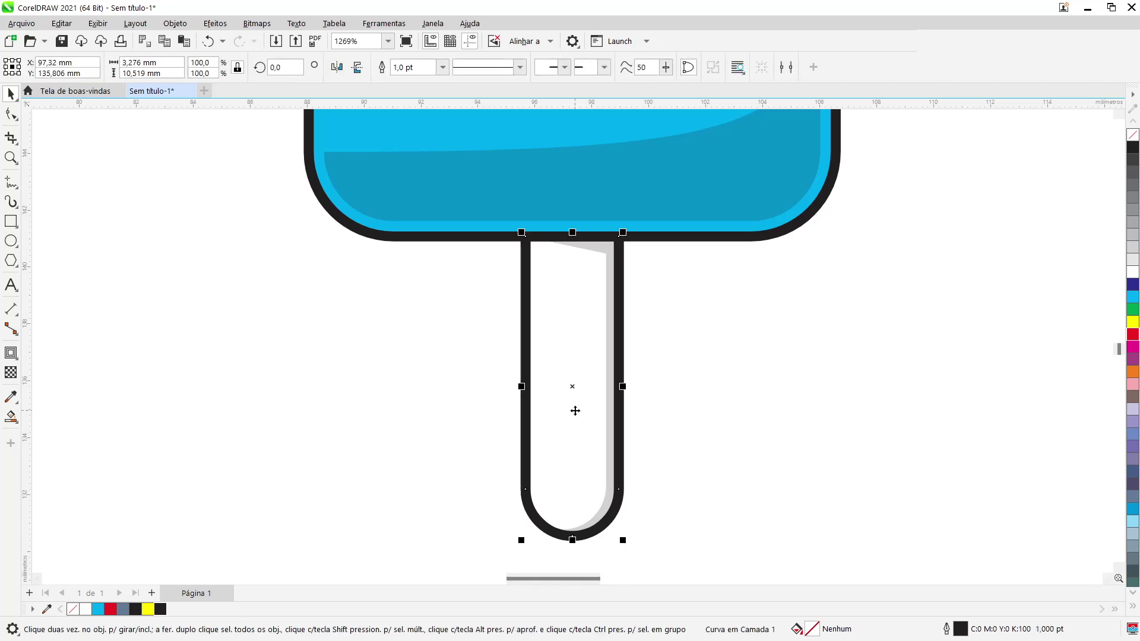
pyautogui.click(1131, 606)
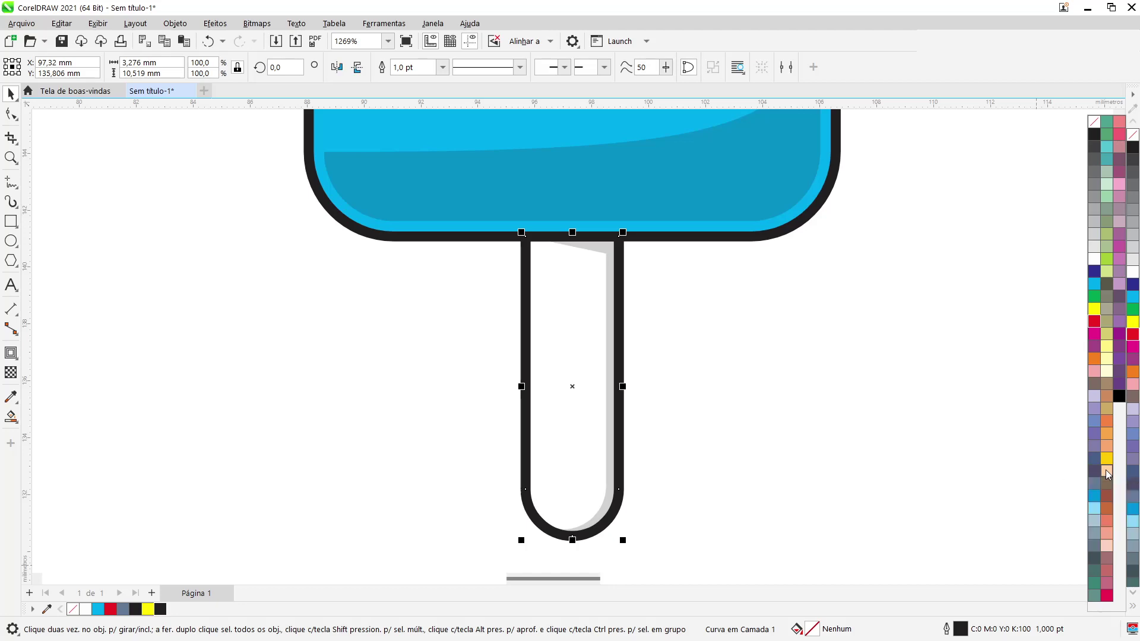
pyautogui.click(1108, 473)
pyautogui.click(748, 451)
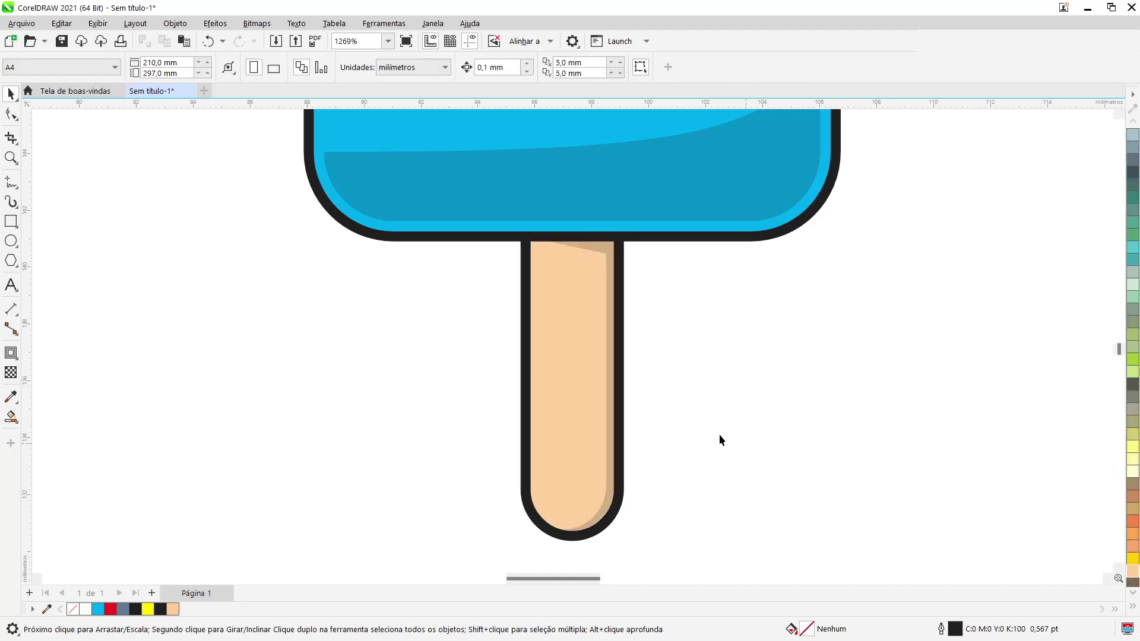
# Choose the first tapered Artistic Media preset stroke, undo a test stroke on the stick, and set the stroke width to 0.762 mm
pyautogui.click(14, 202)
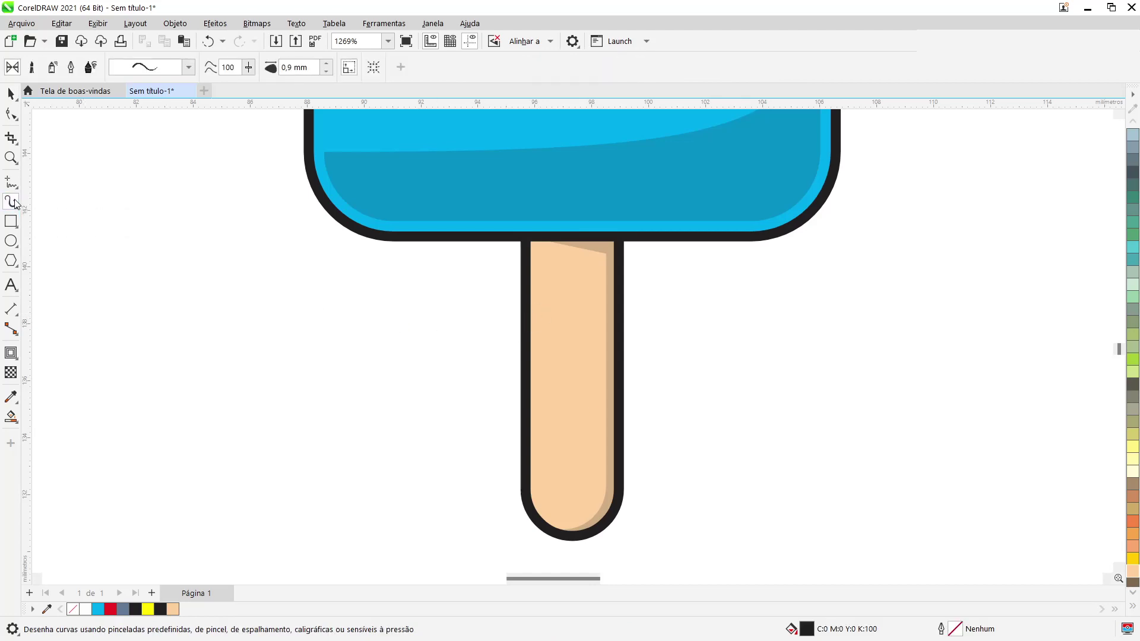
pyautogui.click(188, 67)
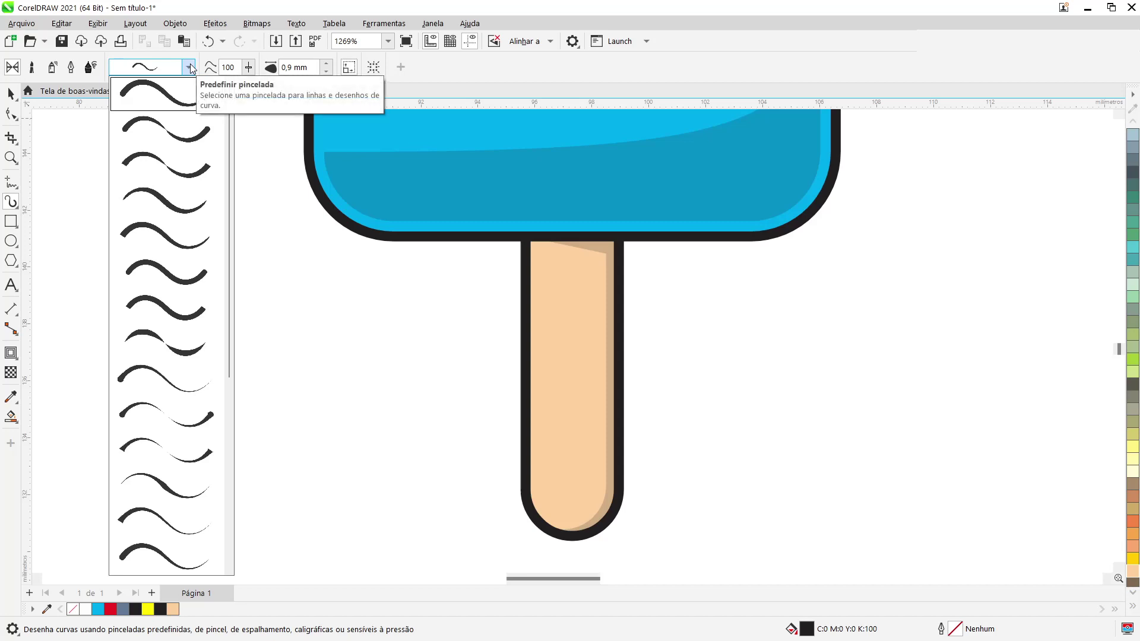
pyautogui.moveTo(160, 108)
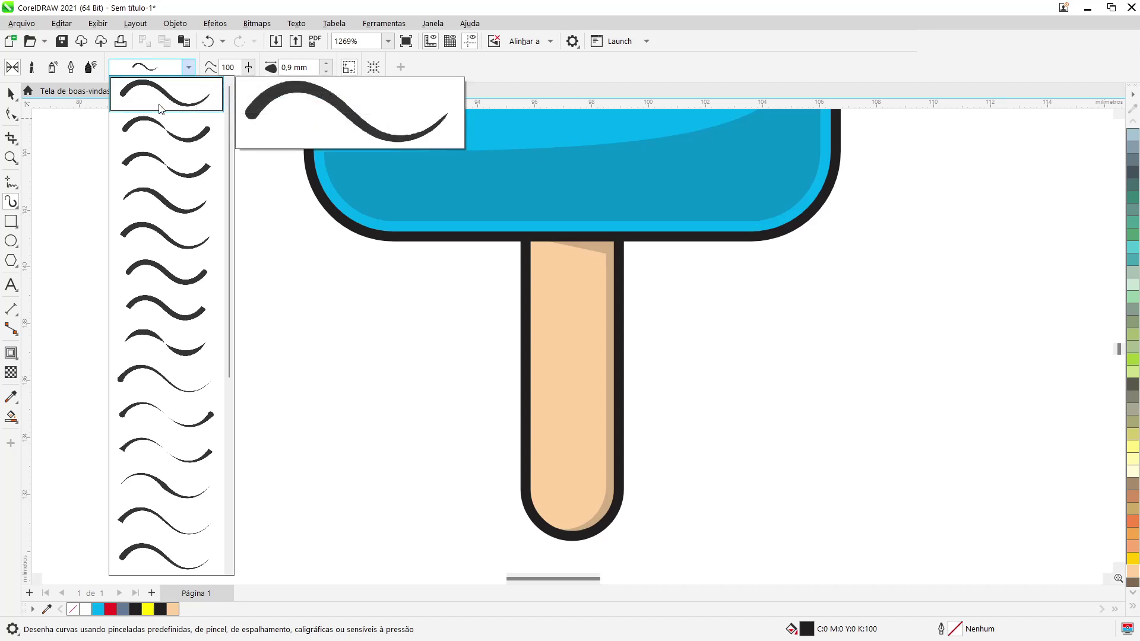
pyautogui.click(160, 95)
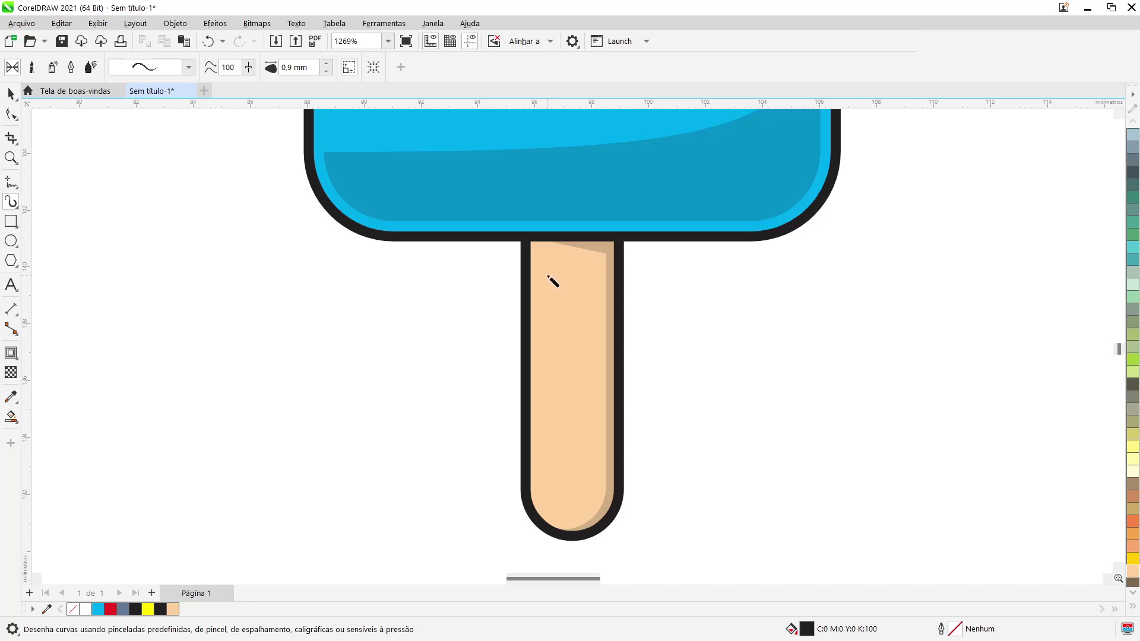
pyautogui.moveTo(543, 266)
pyautogui.mouseDown()
pyautogui.moveTo(564, 260)
pyautogui.moveTo(577, 300)
pyautogui.moveTo(601, 307)
pyautogui.mouseUp()
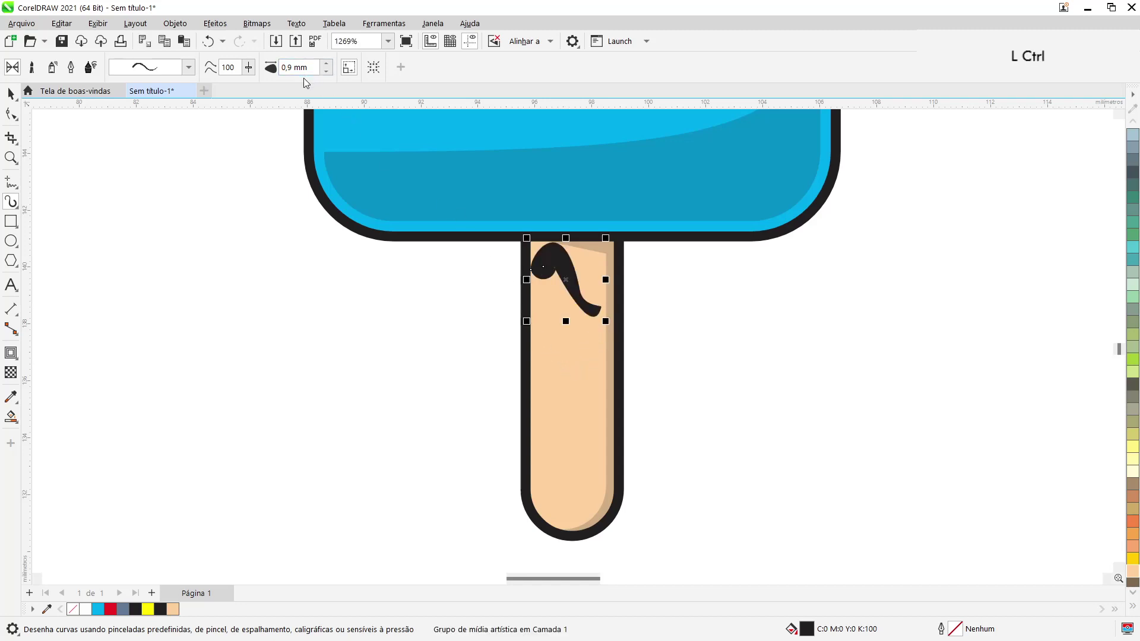
pyautogui.hotkey('ctrl', 'z')
pyautogui.click(329, 70)
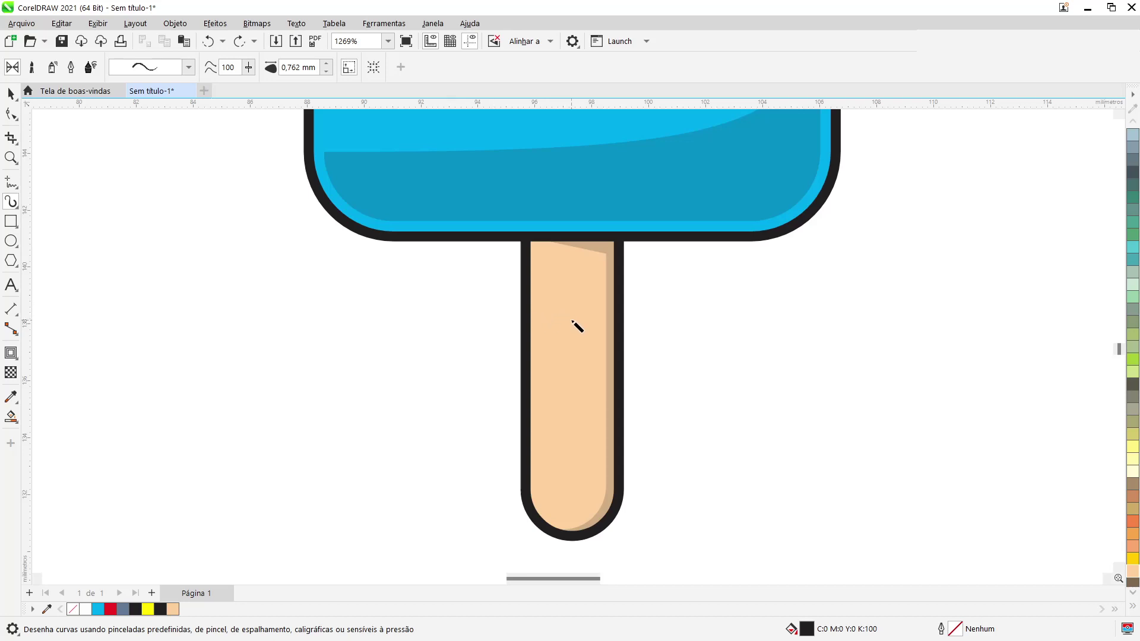
# Change the page orientation to landscape, 297 by 210 mm
pyautogui.scroll(-7, 573, 322)
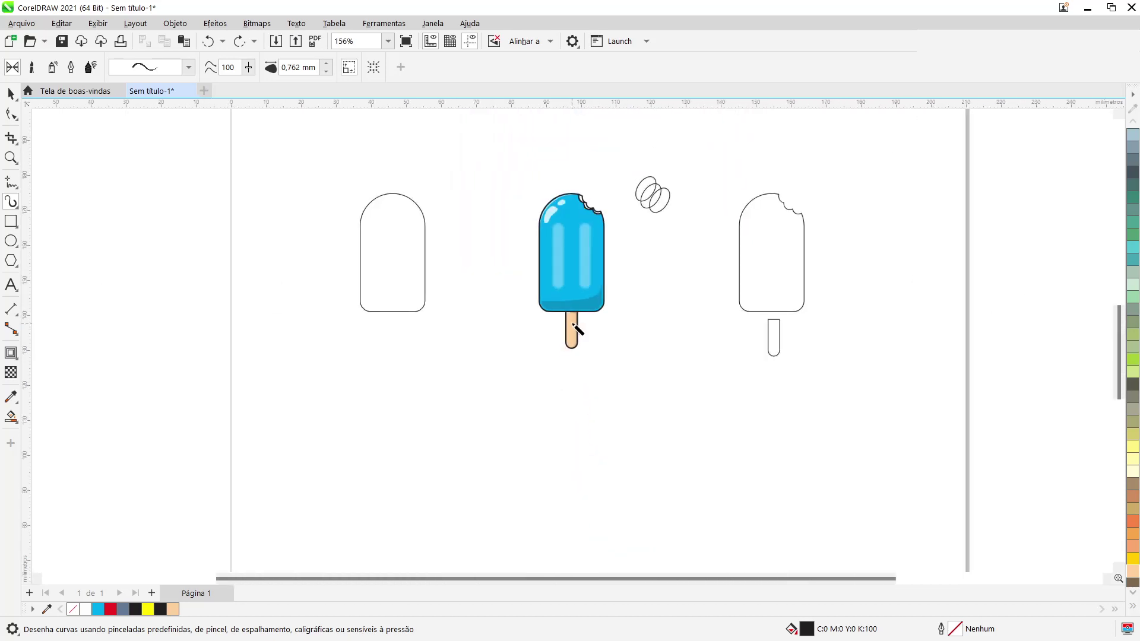
pyautogui.press('space')
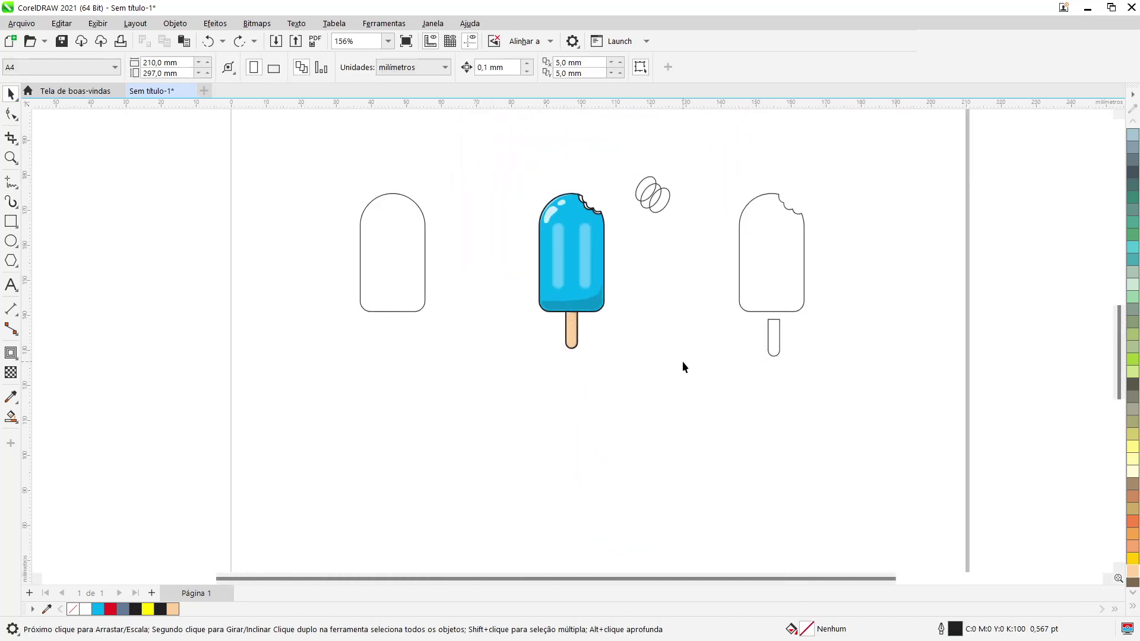
pyautogui.moveTo(810, 322); pyautogui.dragTo(858, 424)
pyautogui.scroll(-1, 540, 440)
pyautogui.click(572, 428)
pyautogui.scroll(-2, 571, 427)
pyautogui.scroll(-2, 572, 427)
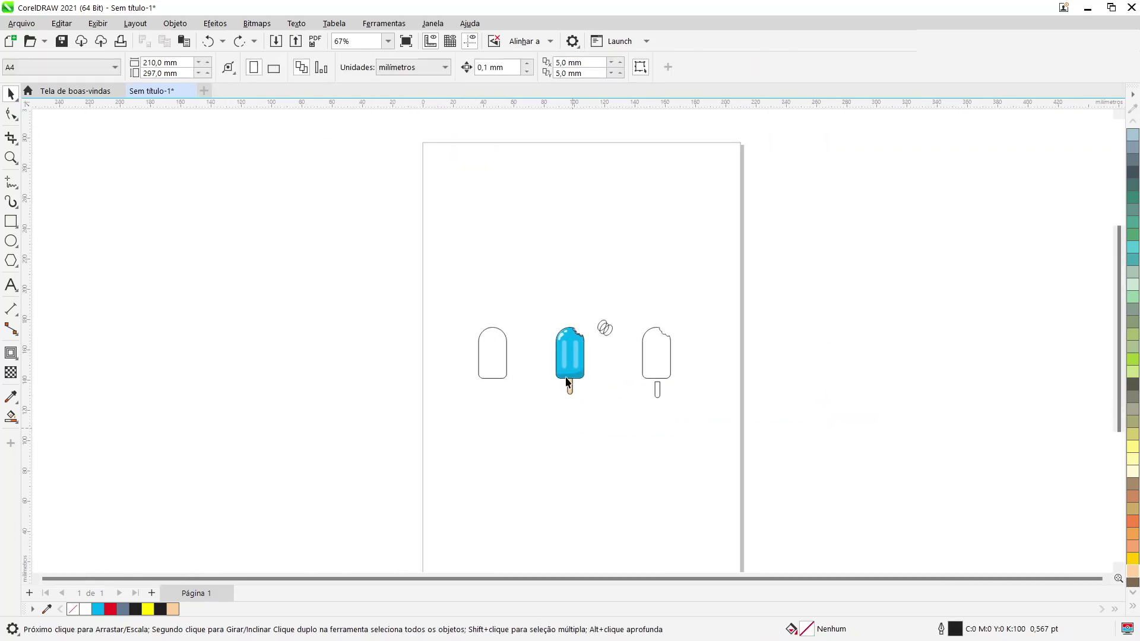
pyautogui.click(278, 71)
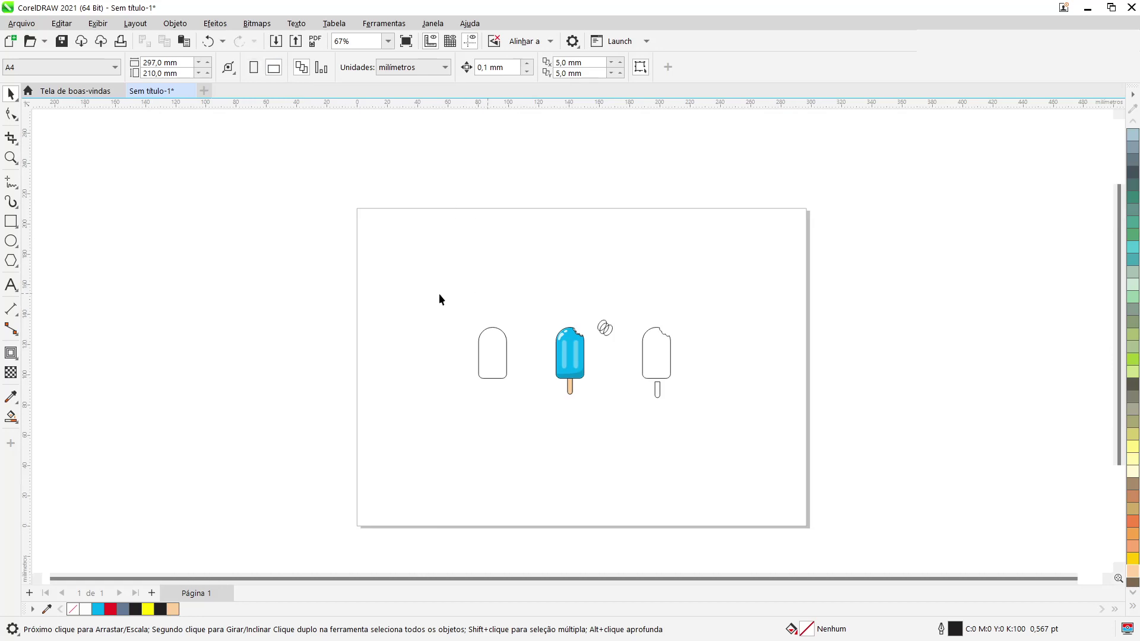
# Select all the artwork, scale it up proportionally to about 215.6% so it spans the landscape page, and deselect it
pyautogui.moveTo(668, 436); pyautogui.dragTo(789, 463)
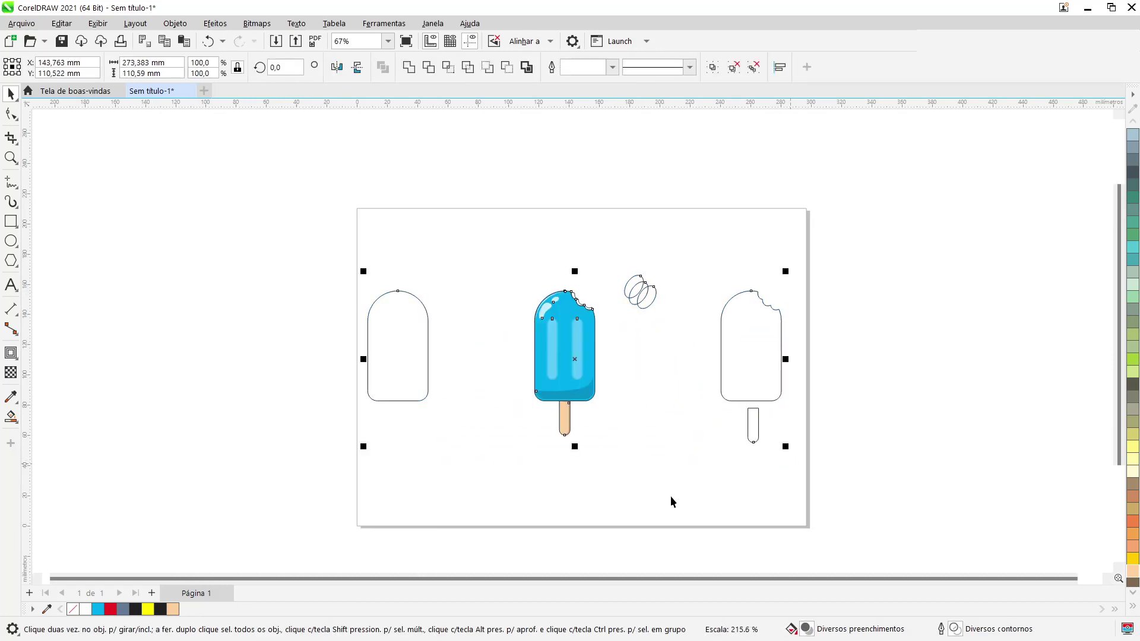
pyautogui.click(572, 427)
pyautogui.scroll(5, 573, 427)
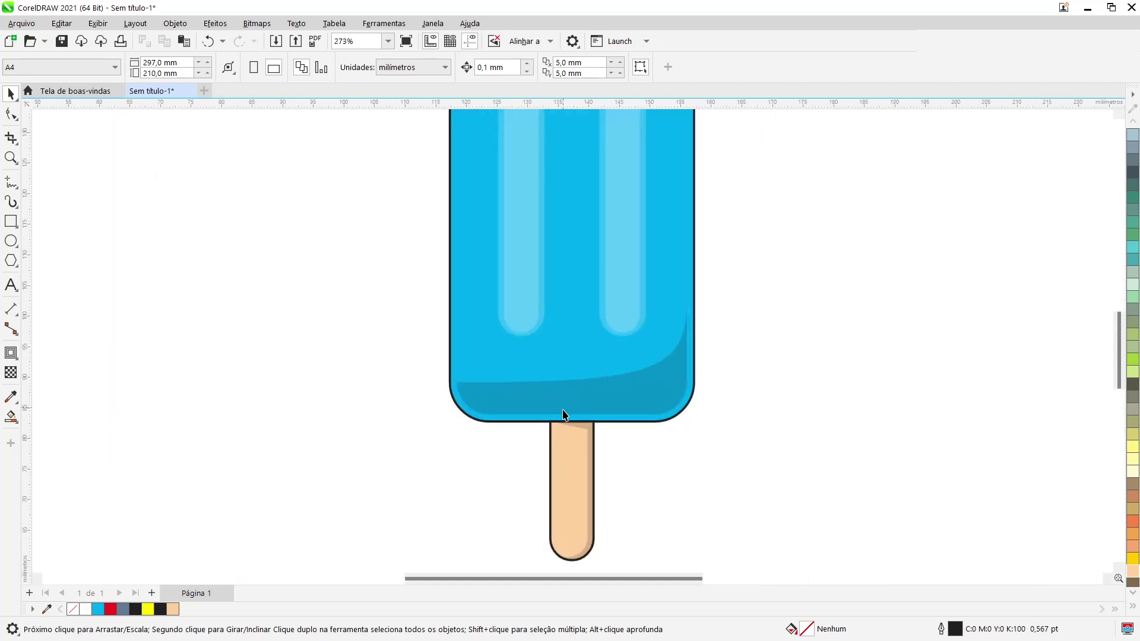
pyautogui.scroll(-2, 564, 422)
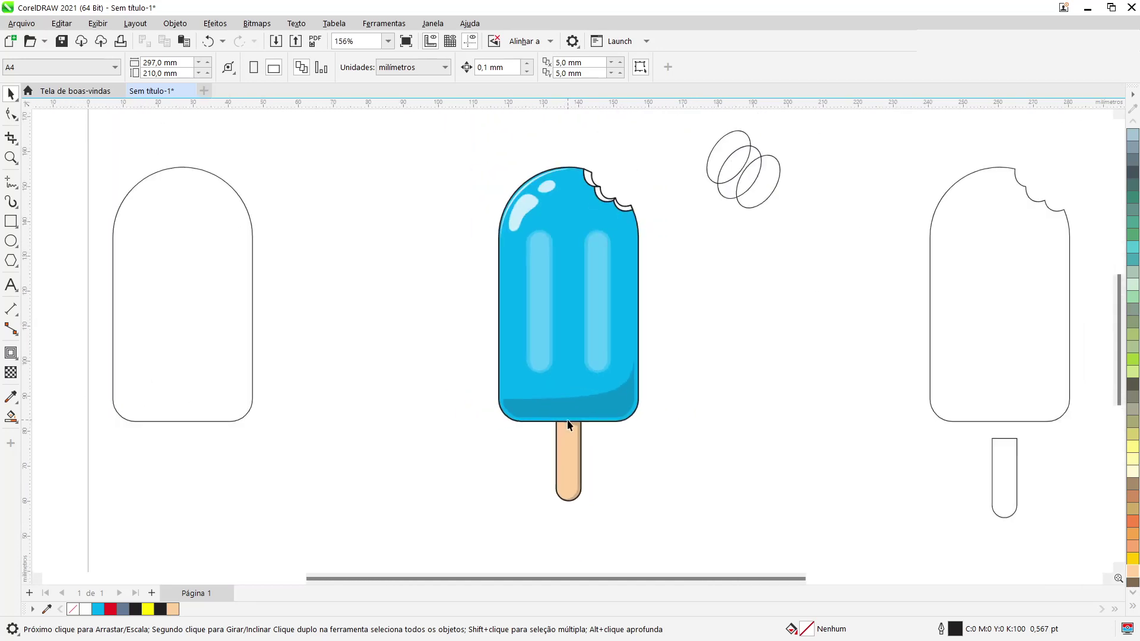
# Brush four curved wood-grain strokes down the stick with the 0.762 mm Artistic Media preset, one wrapping around the lowest small curl
pyautogui.scroll(4, 565, 489)
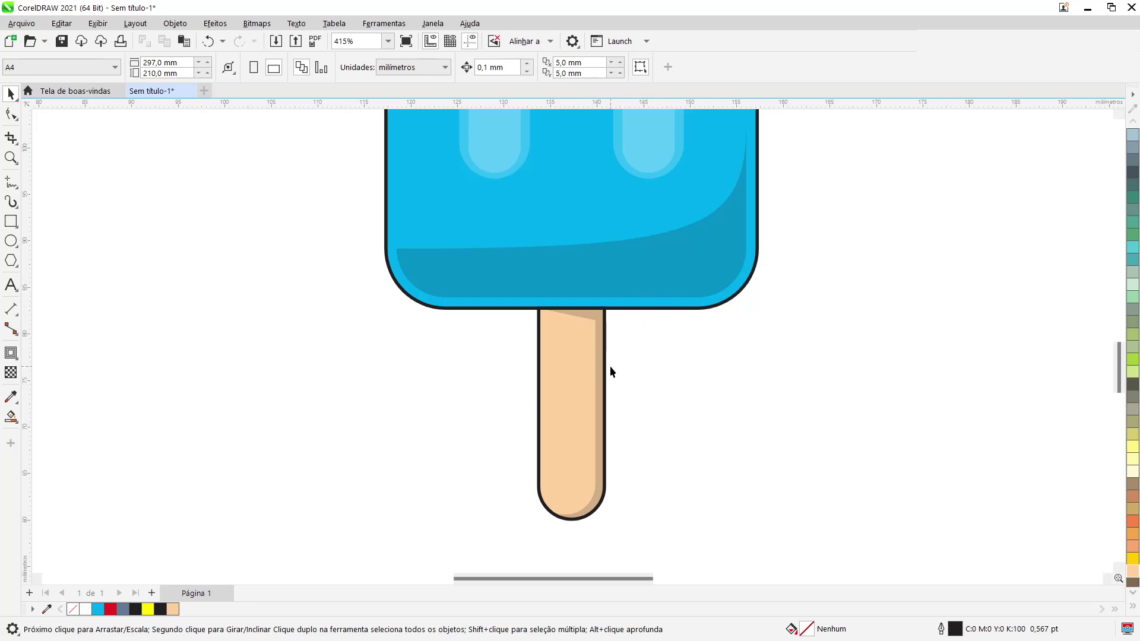
pyautogui.click(566, 399)
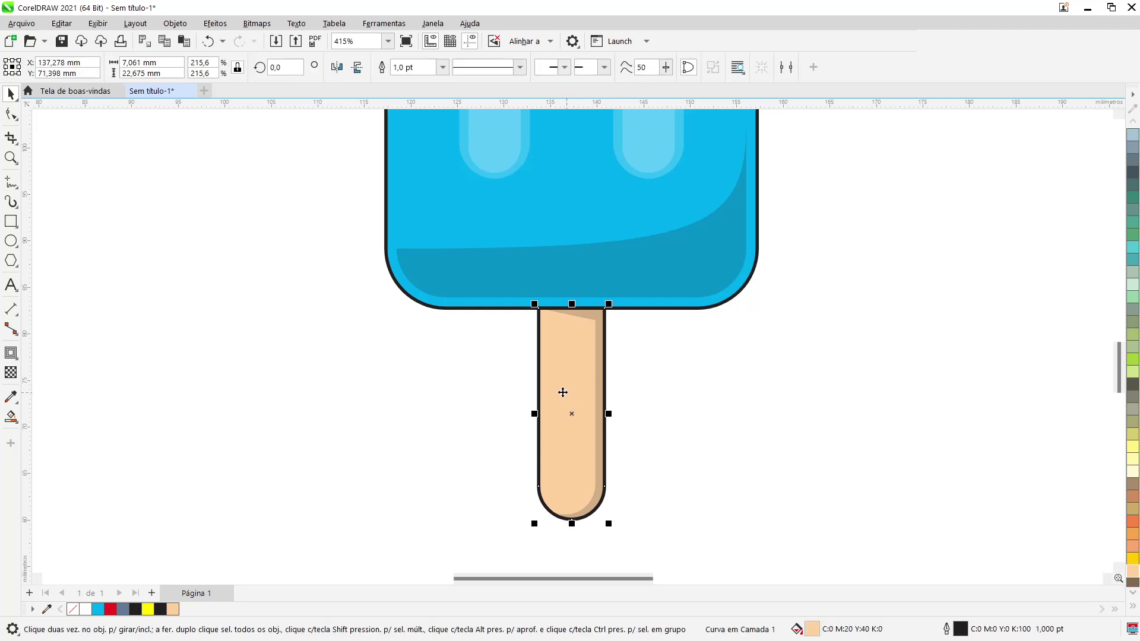
pyautogui.click(384, 322)
pyautogui.click(11, 202)
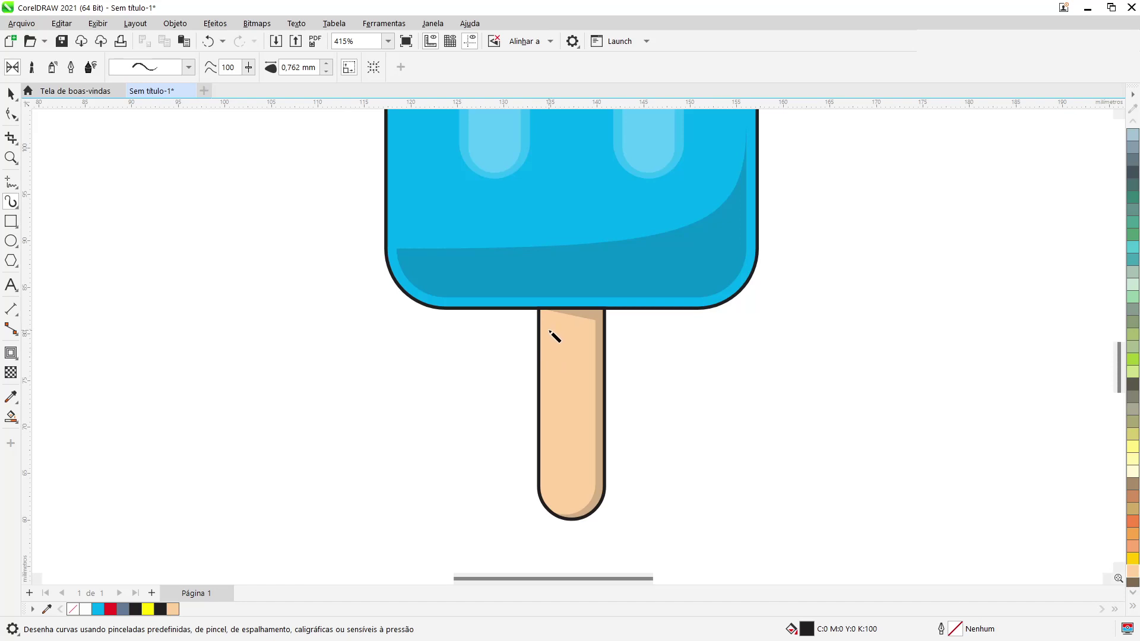
pyautogui.moveTo(548, 330)
pyautogui.mouseDown()
pyautogui.moveTo(569, 326)
pyautogui.moveTo(587, 356)
pyautogui.mouseUp()
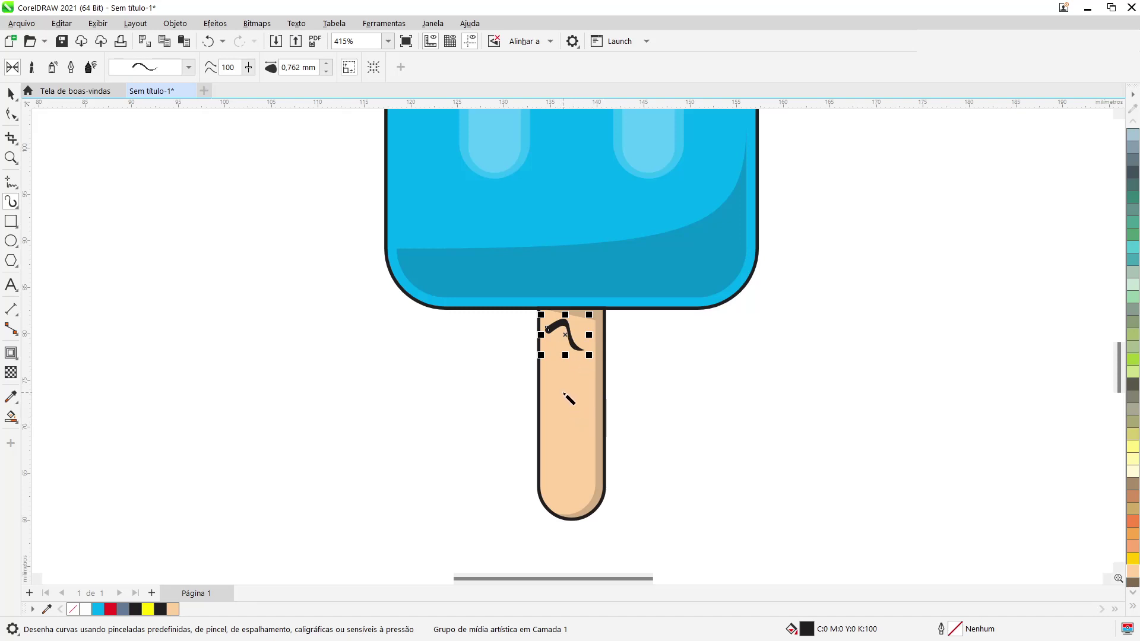
pyautogui.moveTo(564, 394); pyautogui.dragTo(579, 409)
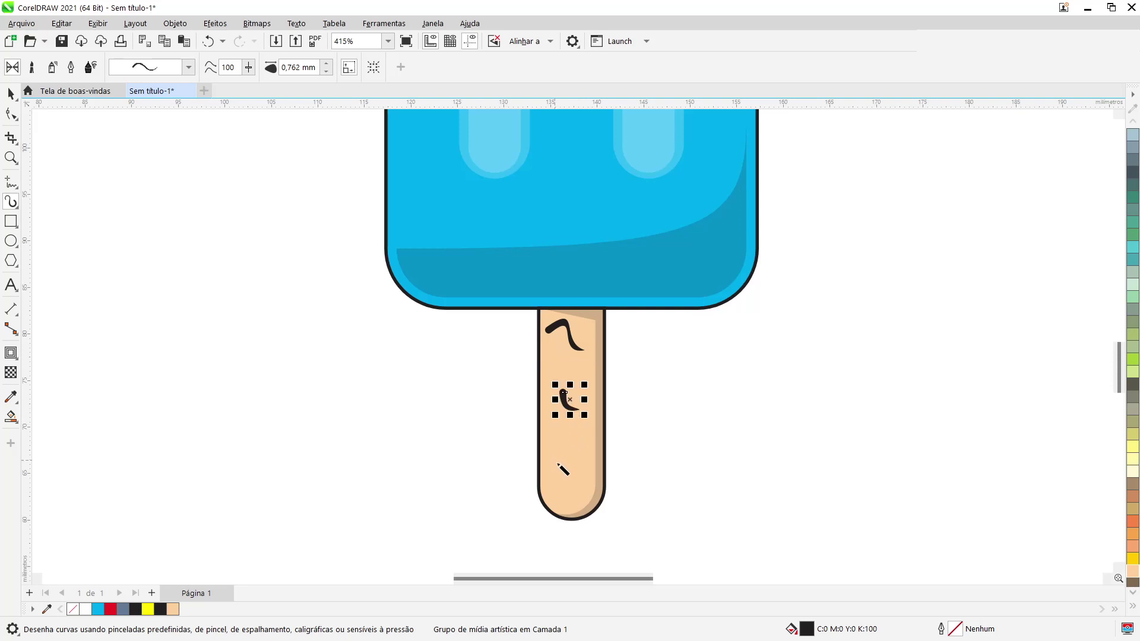
pyautogui.moveTo(572, 452); pyautogui.dragTo(576, 465)
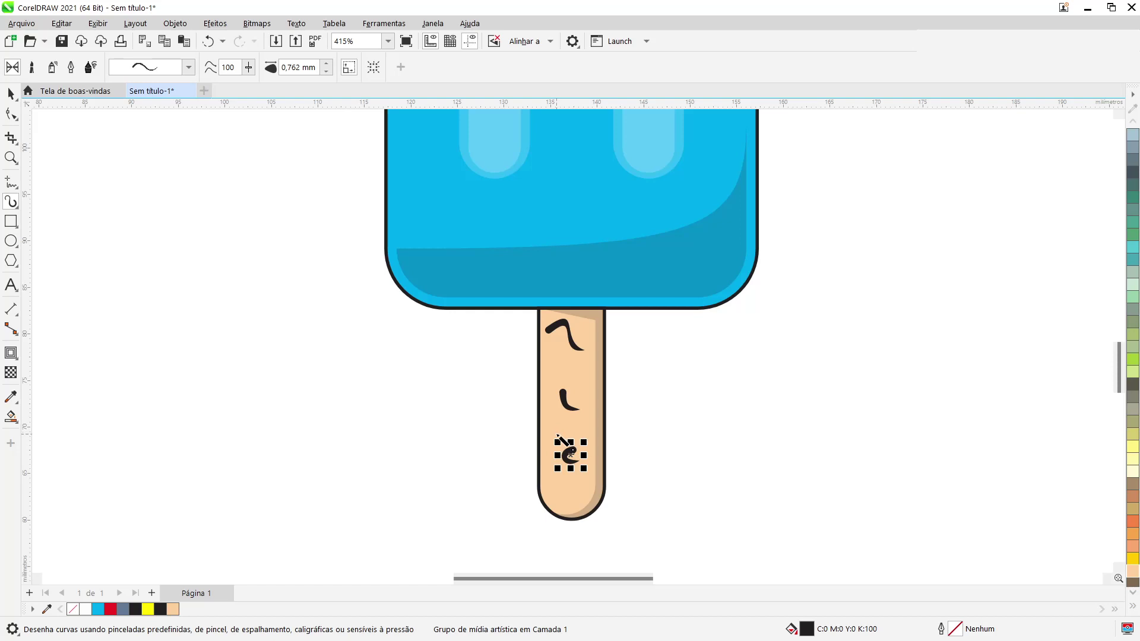
pyautogui.moveTo(552, 436)
pyautogui.mouseDown()
pyautogui.moveTo(556, 481)
pyautogui.moveTo(590, 480)
pyautogui.mouseUp()
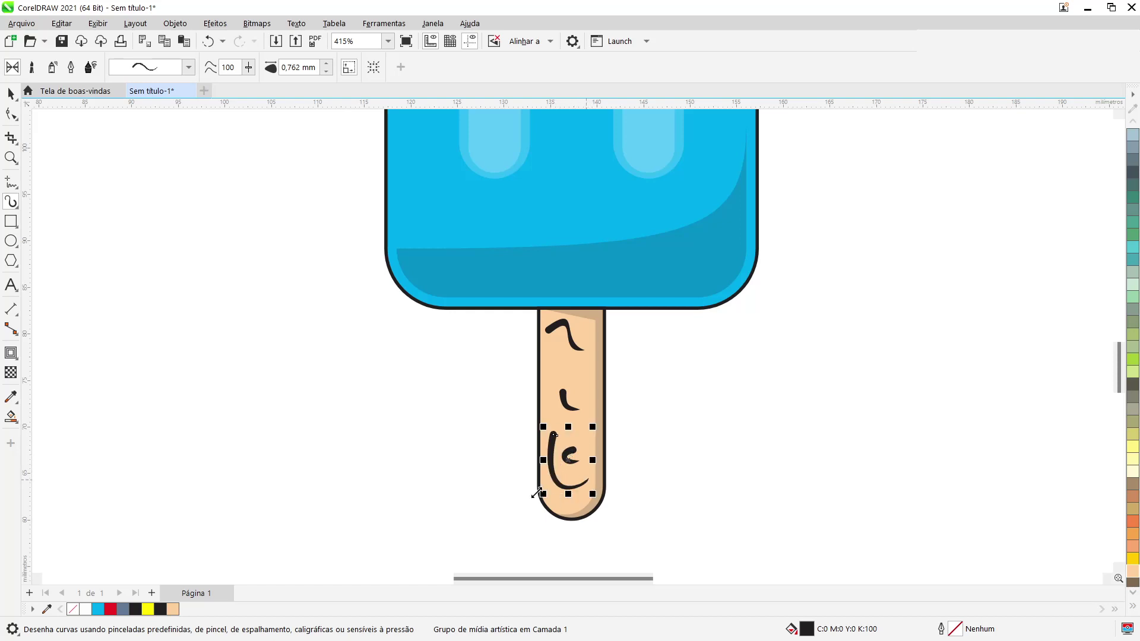
# Nudge the uppermost grain stroke down the stick by four increments and deselect it
pyautogui.click(11, 94)
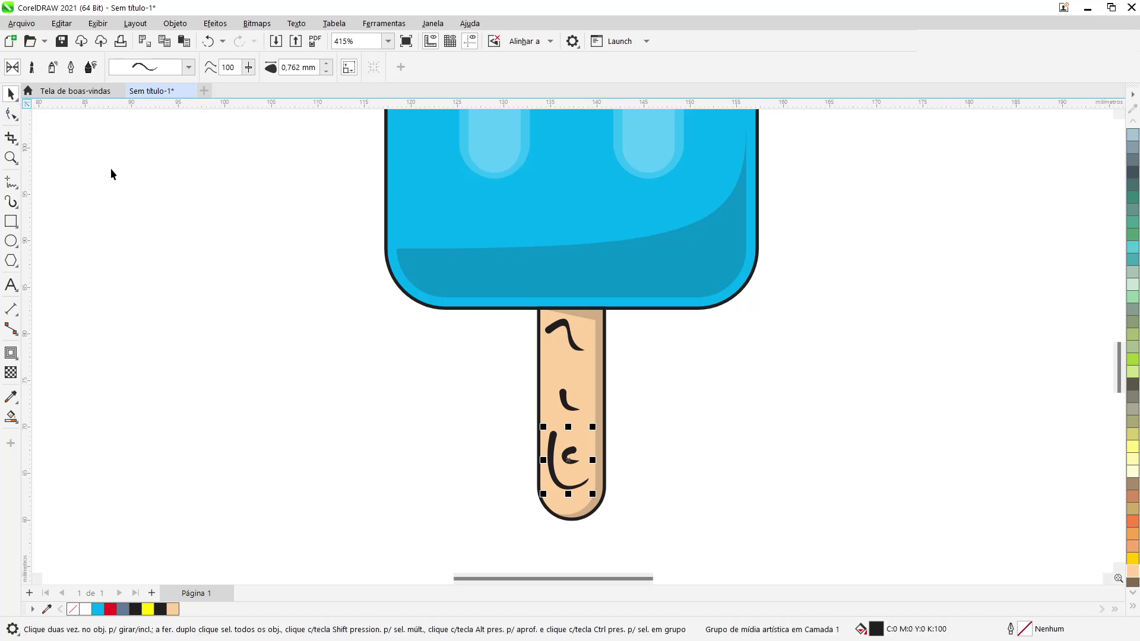
pyautogui.click(568, 344)
pyautogui.click(575, 343)
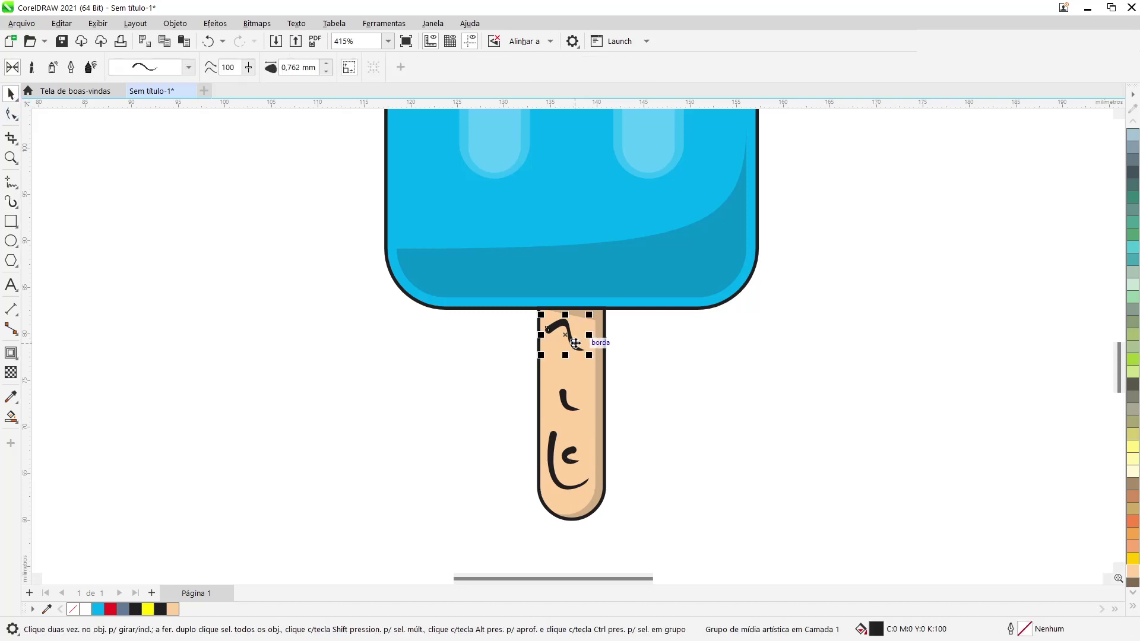
pyautogui.press('Down')
pyautogui.press('Down')
pyautogui.press('Down')
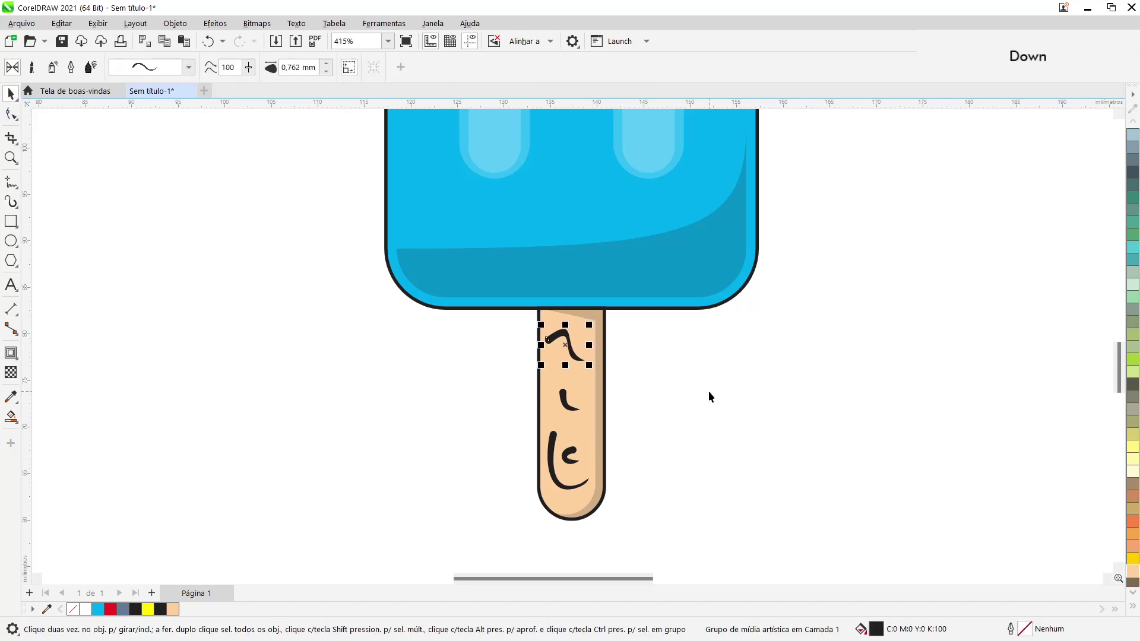
pyautogui.press('Down')
pyautogui.click(625, 408)
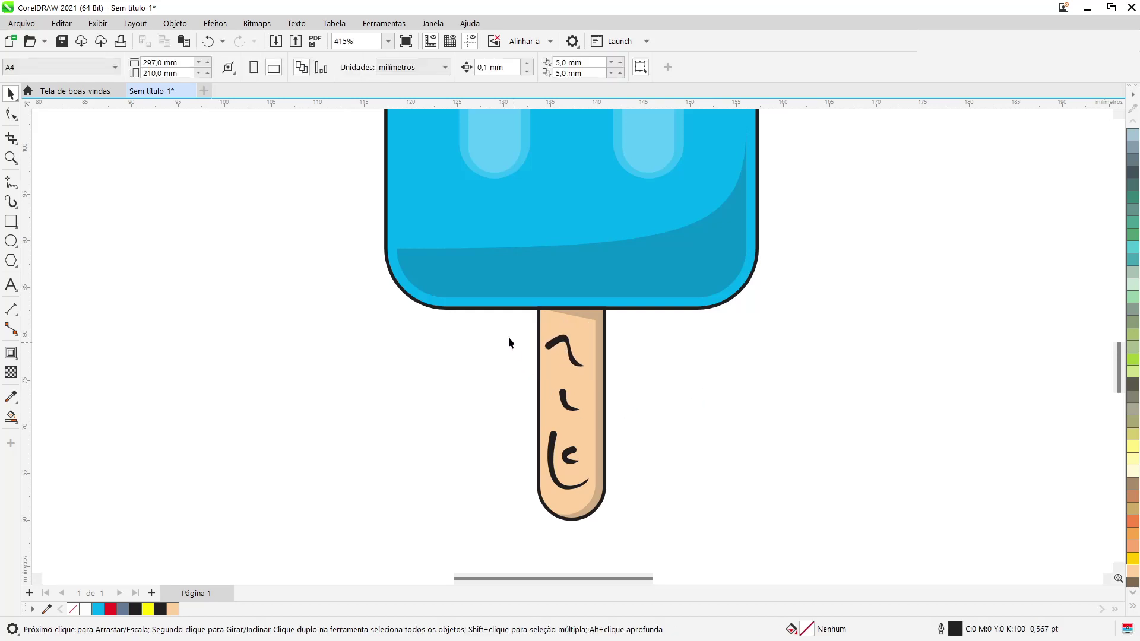
# Group the four grain strokes, fill the group with brown (C0 M40 Y60 K20), and change that fill to a lighter yellowish tan
pyautogui.moveTo(582, 418); pyautogui.dragTo(607, 502)
pyautogui.press('ctrl')
pyautogui.hotkey('ctrl', 'g')
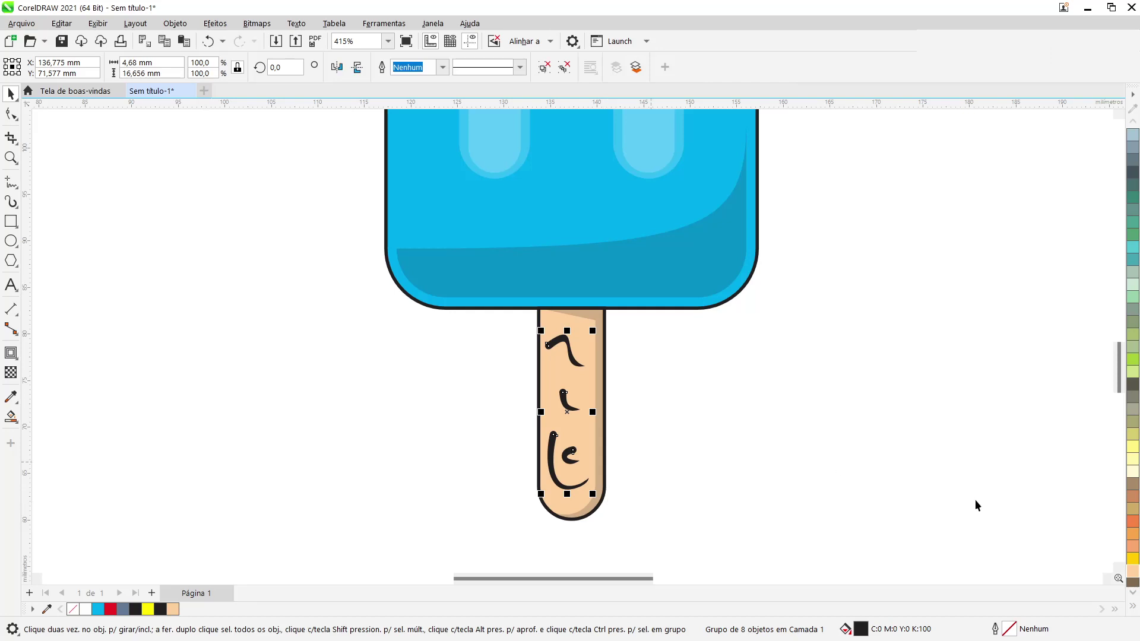
pyautogui.click(1131, 502)
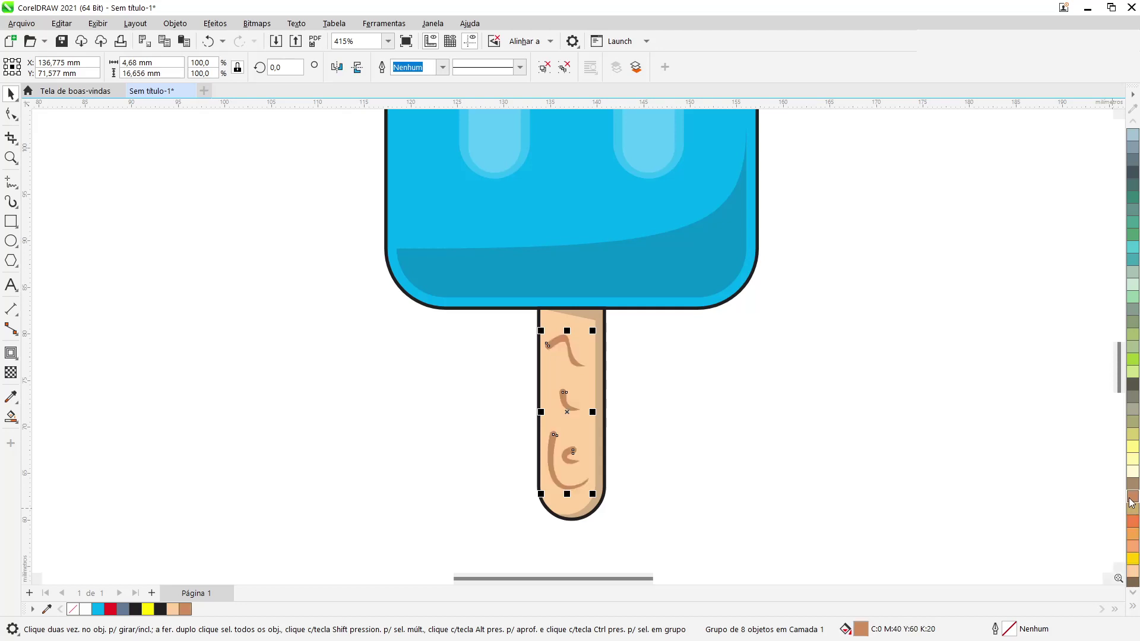
pyautogui.click(723, 401)
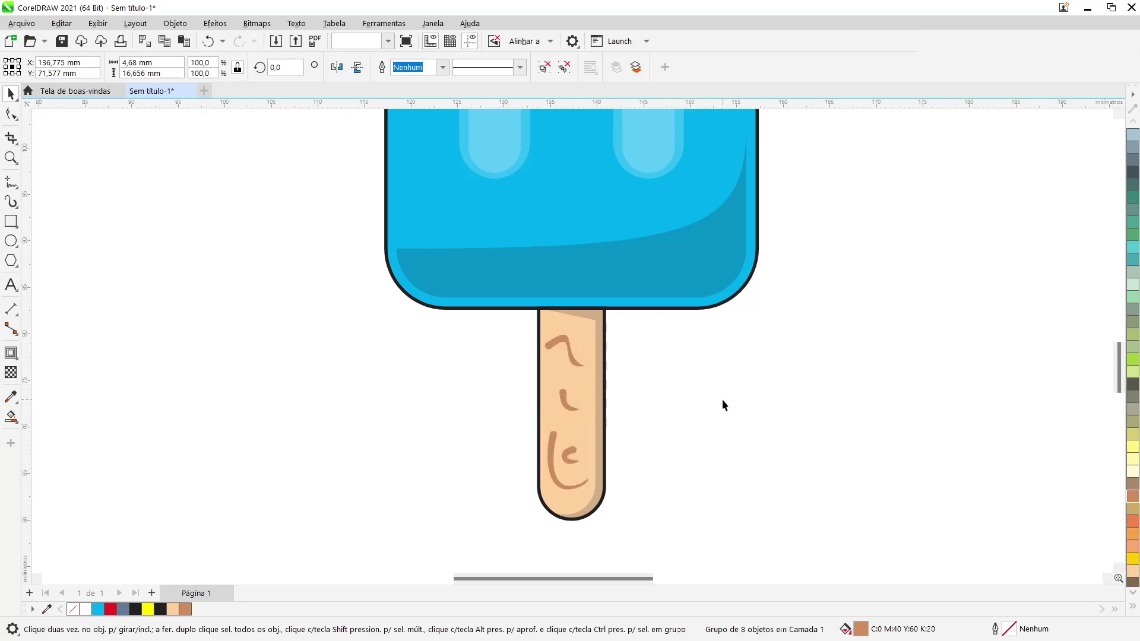
pyautogui.click(572, 360)
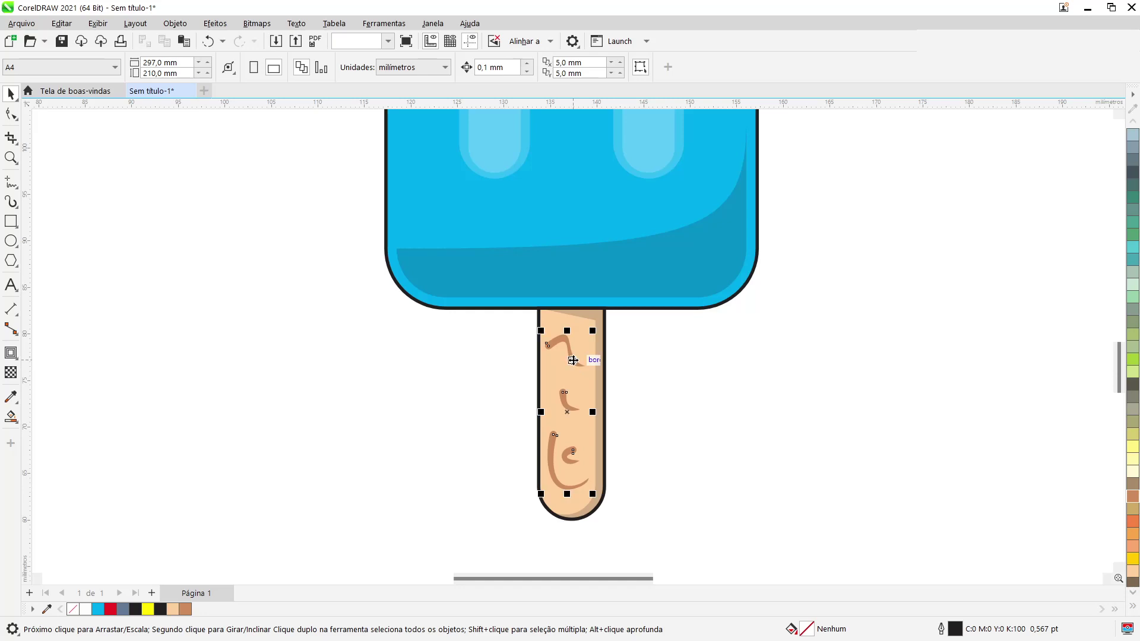
pyautogui.click(1133, 515)
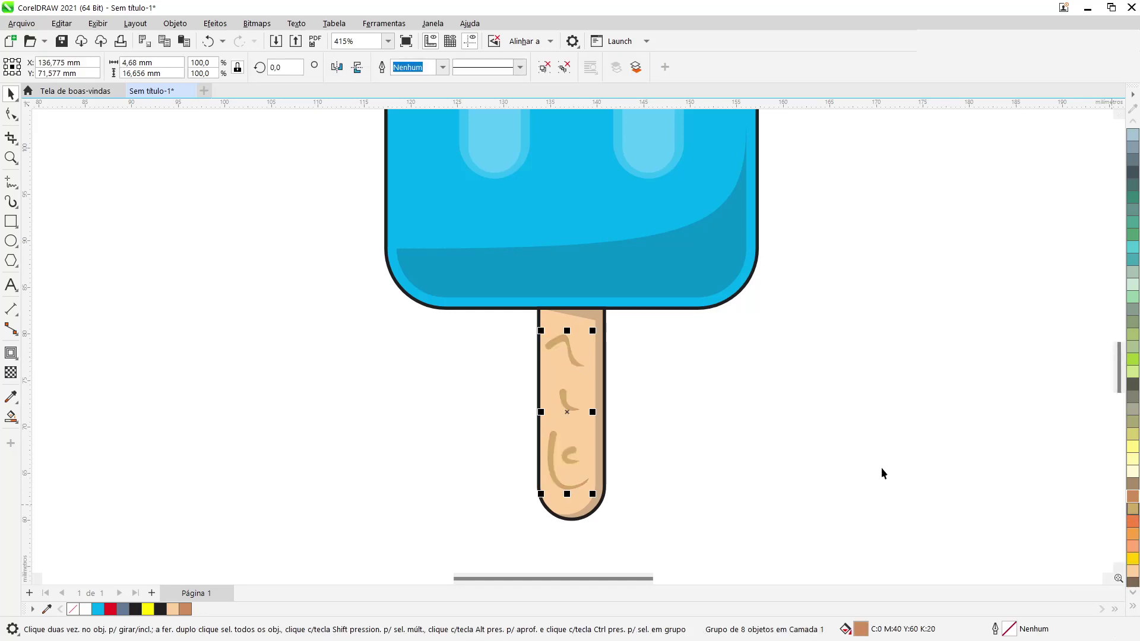
# Deselect the grain strokes and examine the whole popsicle and its stick at different magnifications
pyautogui.click(807, 460)
pyautogui.scroll(-3, 671, 452)
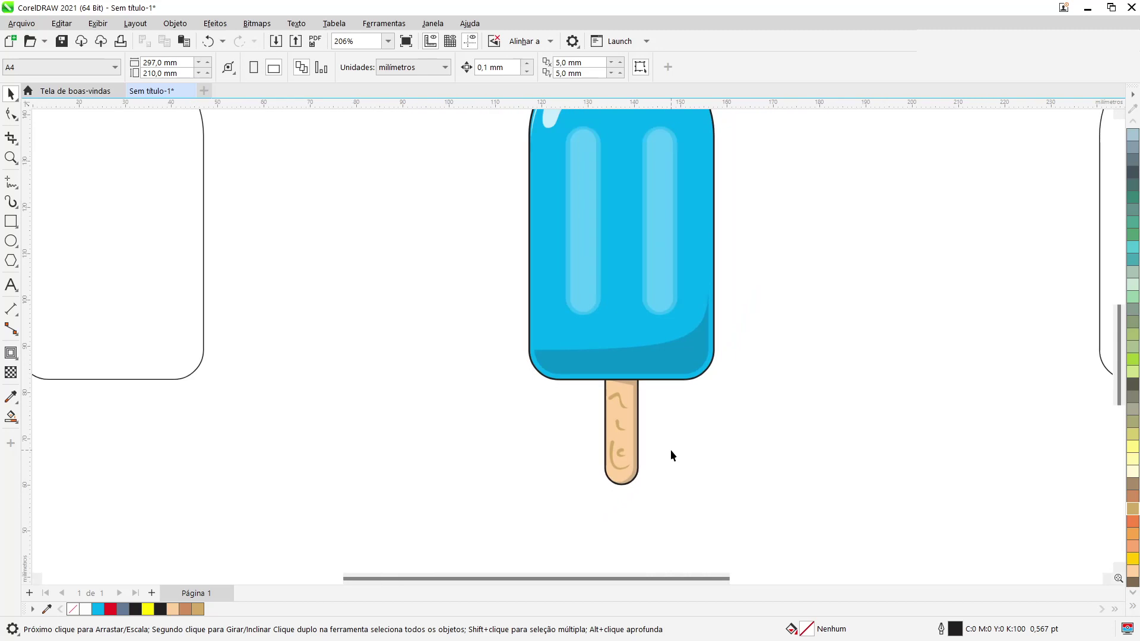
pyautogui.scroll(-2, 671, 455)
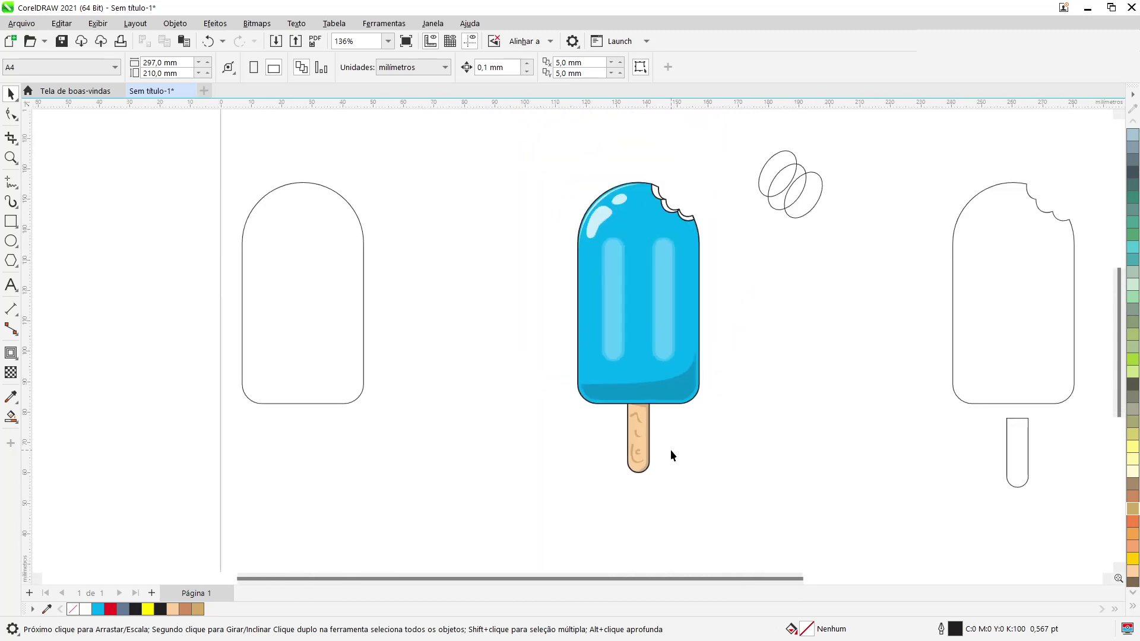
pyautogui.scroll(1, 671, 456)
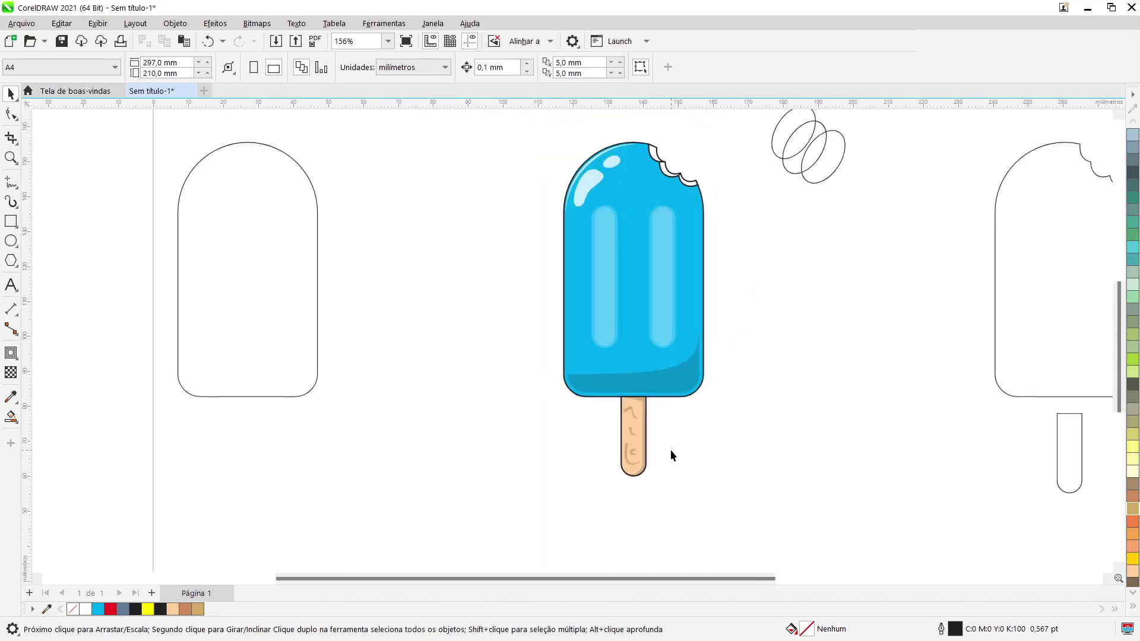
pyautogui.scroll(1, 671, 450)
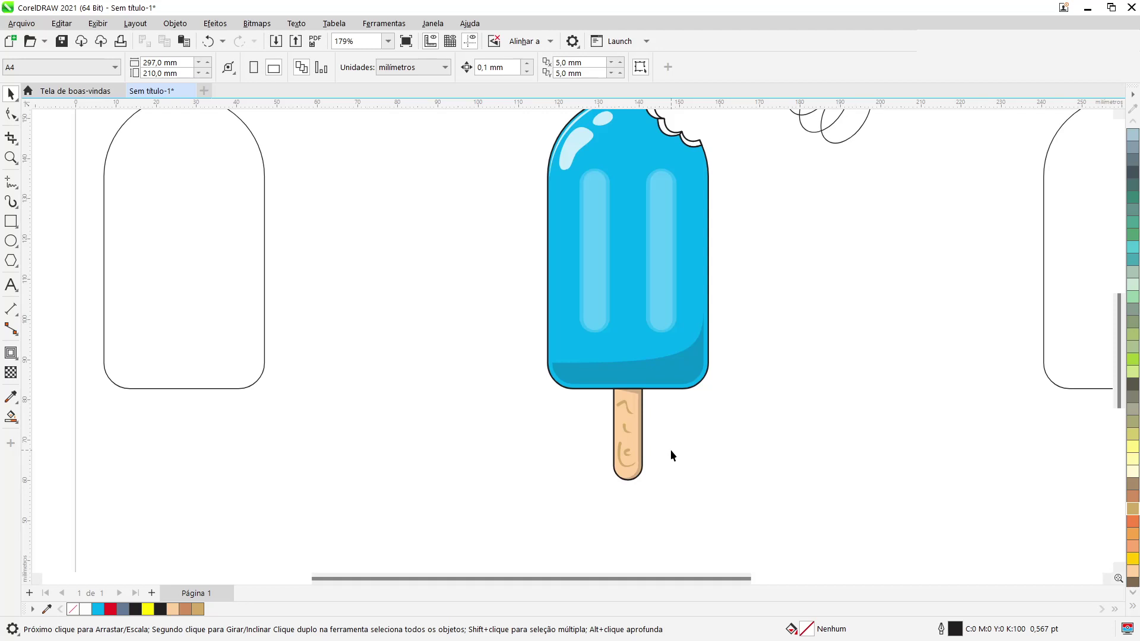
pyautogui.scroll(1, 671, 455)
pyautogui.scroll(-2, 723, 412)
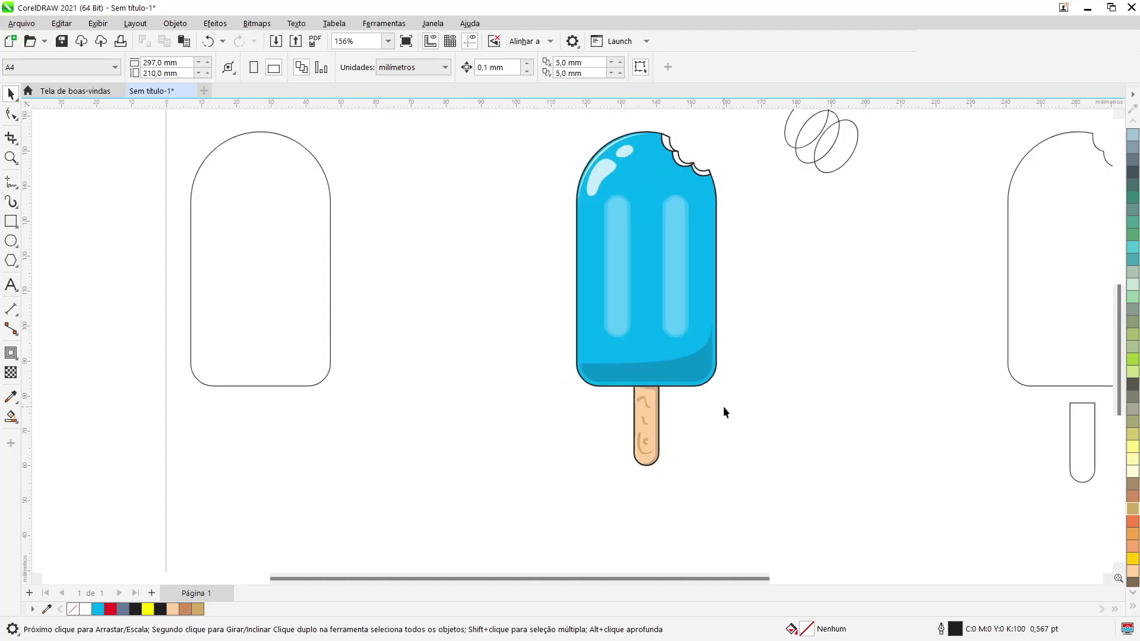
pyautogui.moveTo(658, 578); pyautogui.dragTo(723, 578)
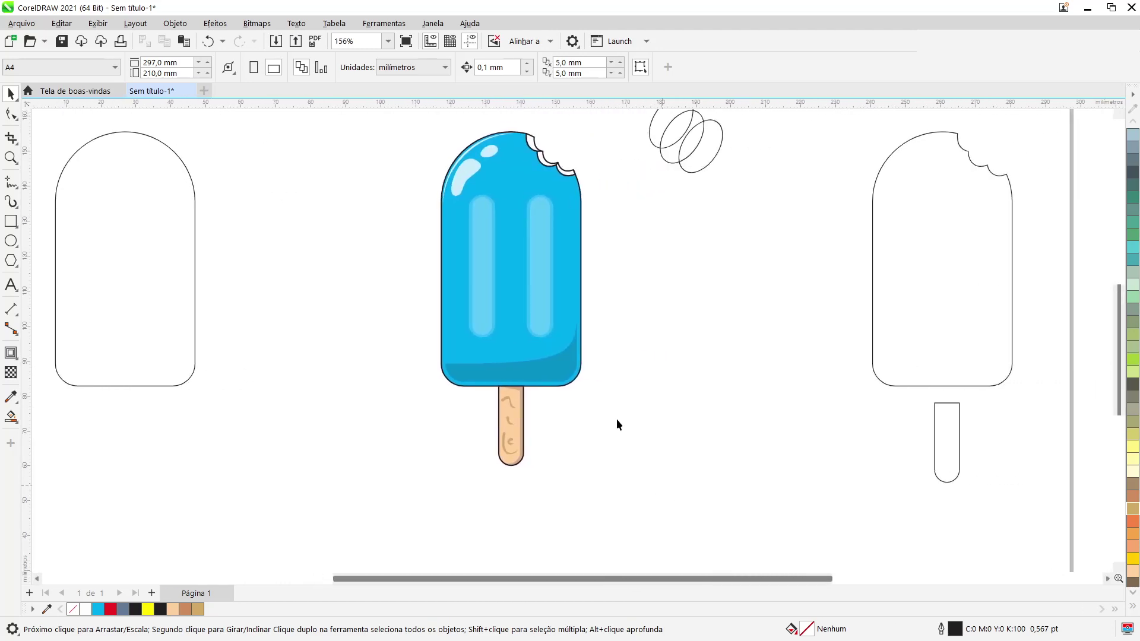
pyautogui.scroll(2, 499, 280)
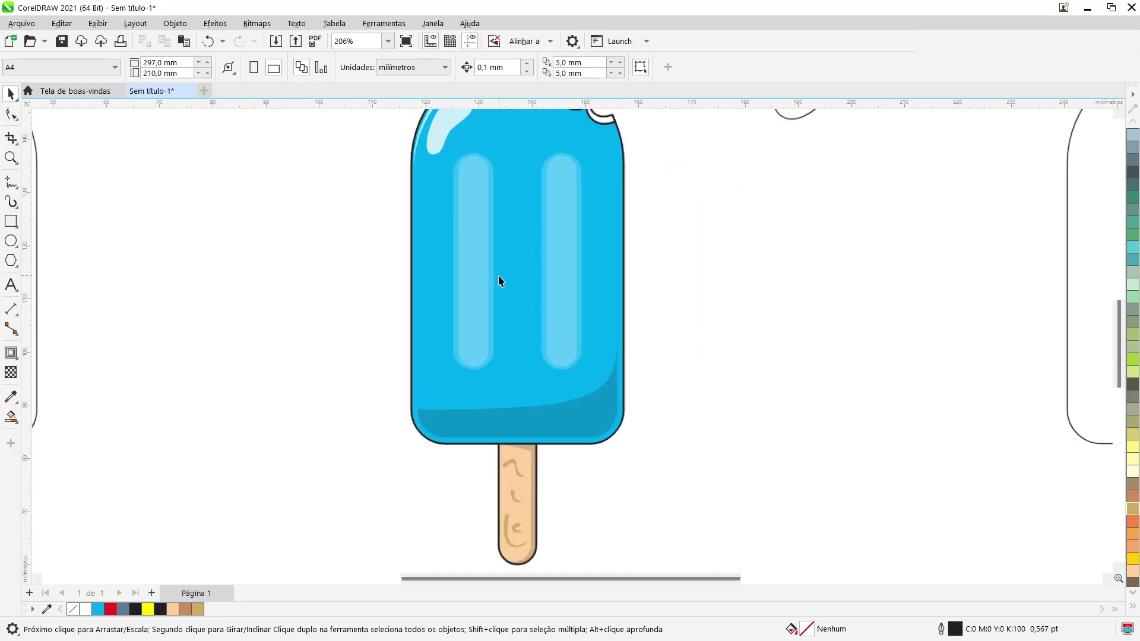
pyautogui.scroll(1, 499, 281)
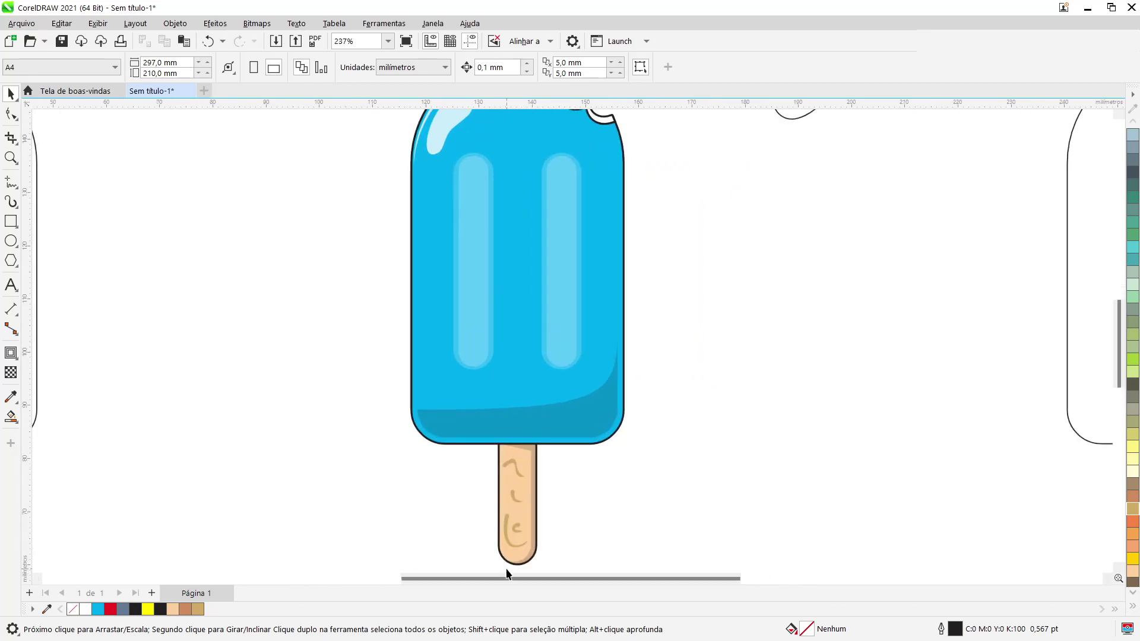
pyautogui.scroll(5, 518, 535)
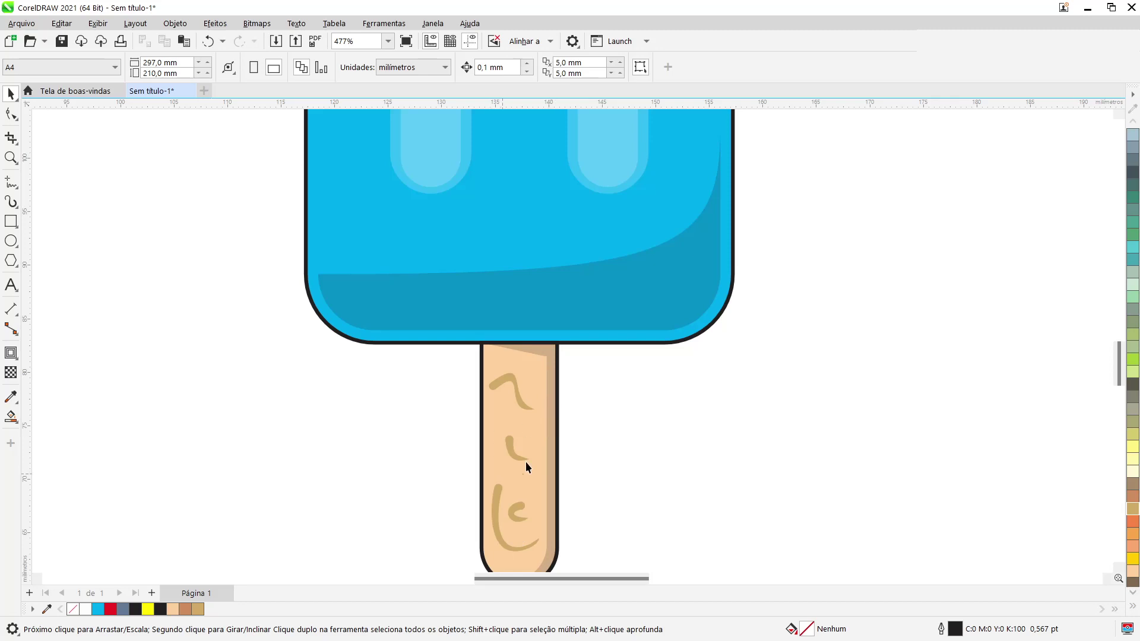
pyautogui.scroll(-9, 578, 424)
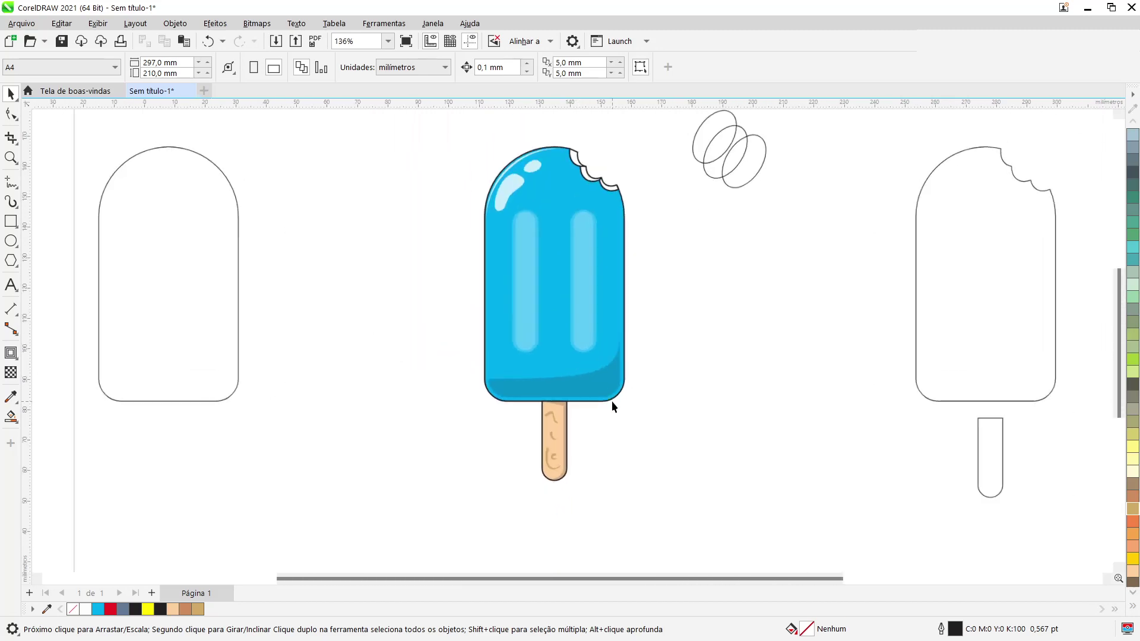
pyautogui.scroll(3, 612, 401)
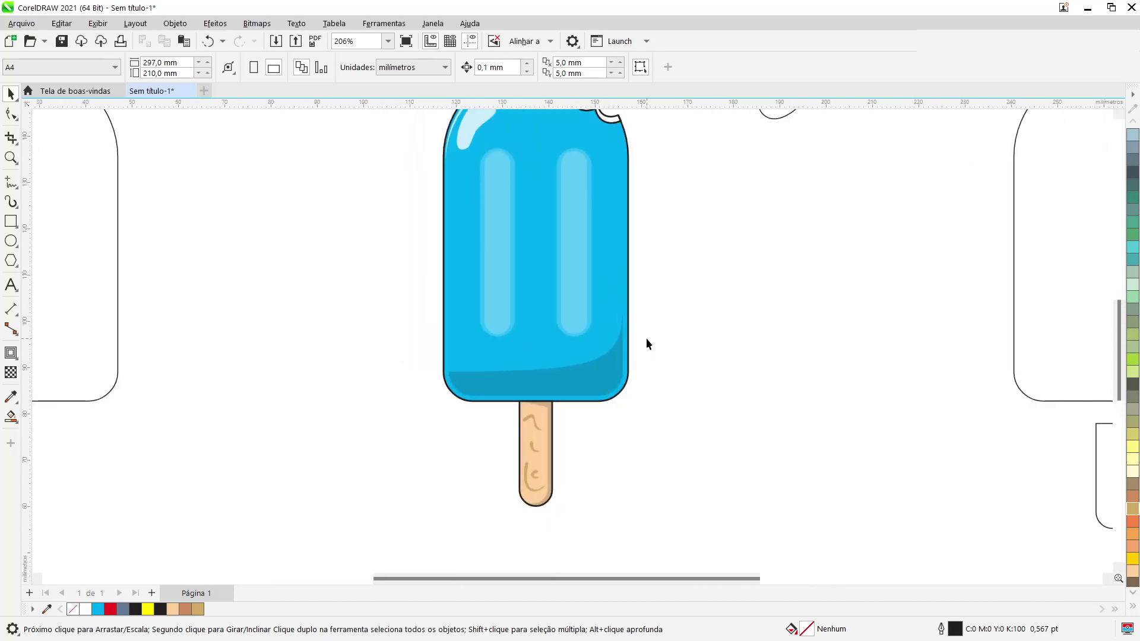
# Delete the leftover construction shapes around the popsicle: the rounded body outline, the bitten outline, the stick outline and the three ellipses
pyautogui.scroll(-2, 647, 345)
pyautogui.click(154, 289)
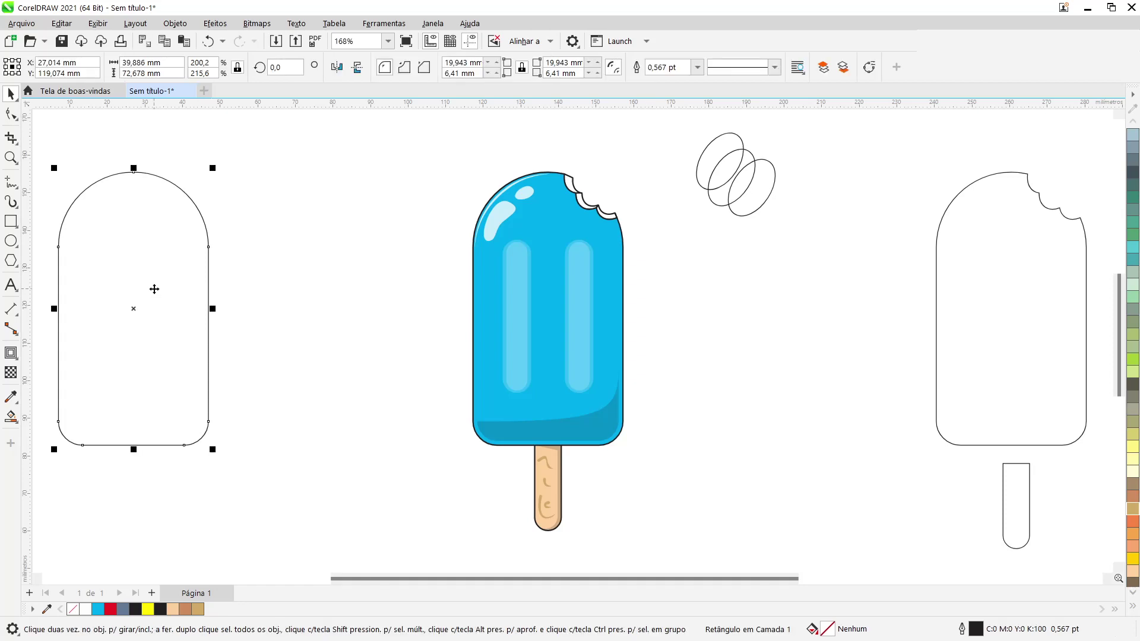
pyautogui.press('Delete')
pyautogui.click(963, 321)
pyautogui.press('Delete')
pyautogui.click(1017, 504)
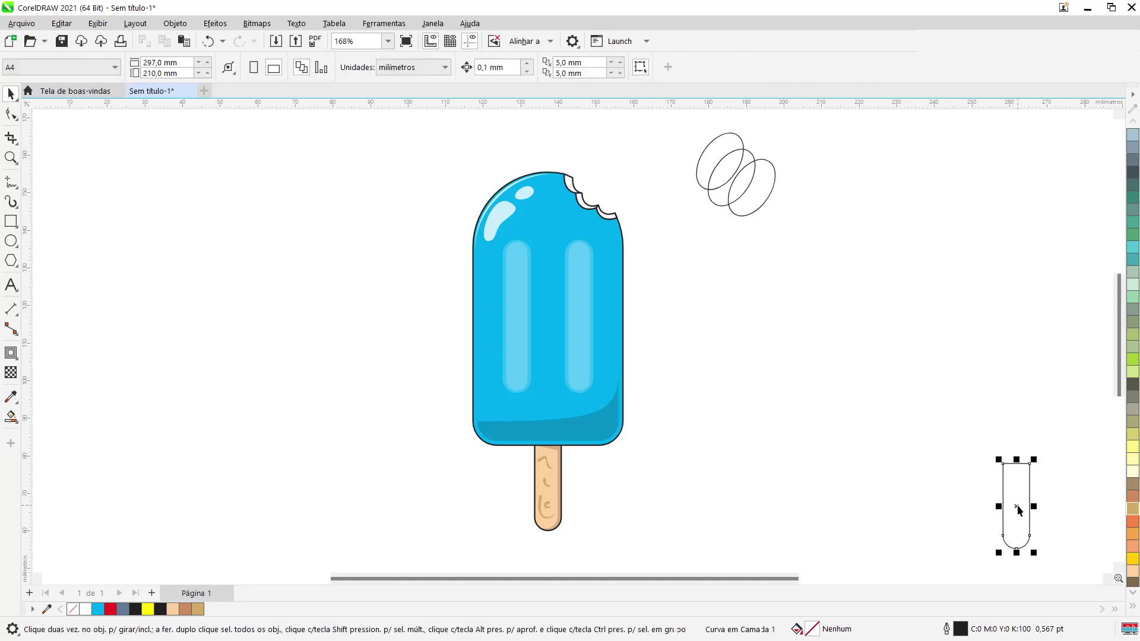
pyautogui.press('Delete')
pyautogui.click(741, 173)
pyautogui.press('Delete')
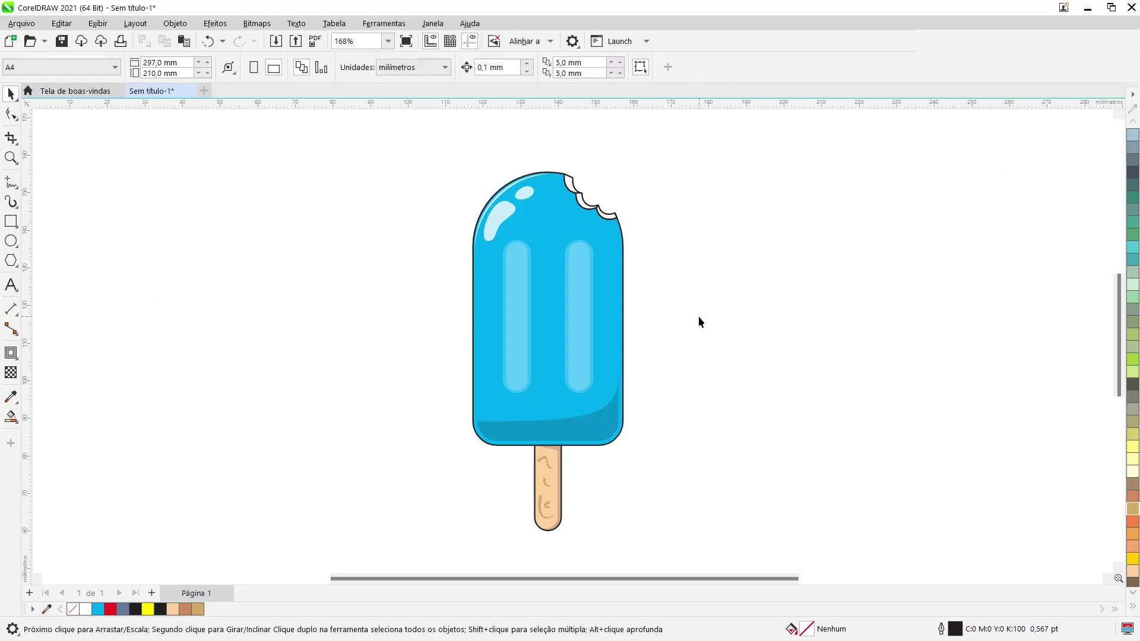
# Set the outline width of the blue popsicle body to 2.0 pt and deselect it
pyautogui.scroll(2, 698, 316)
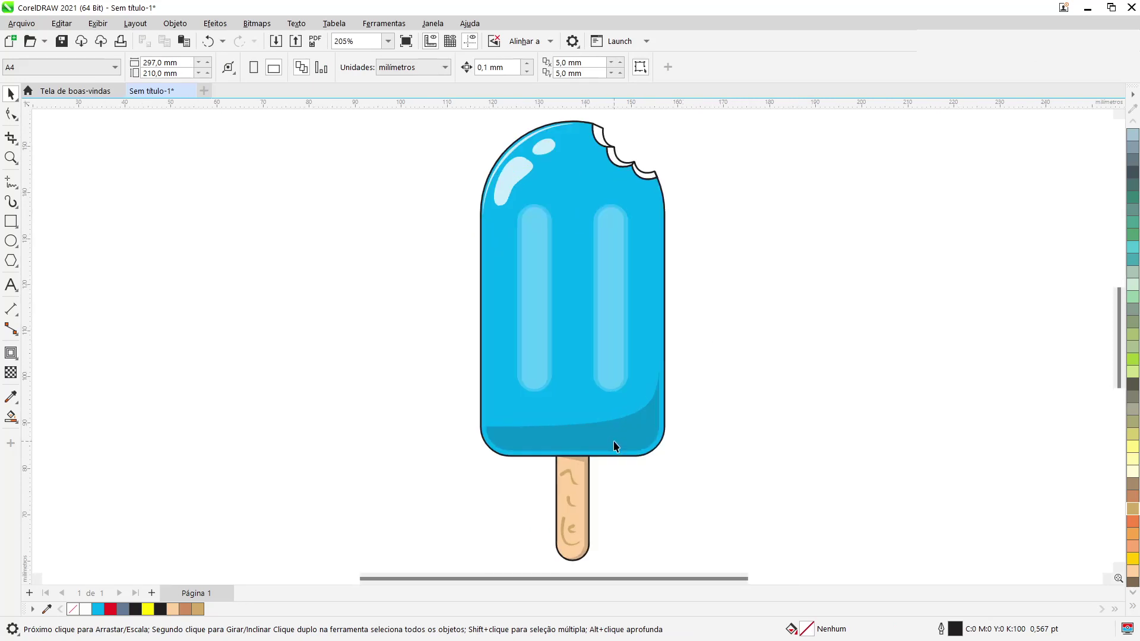
pyautogui.click(486, 380)
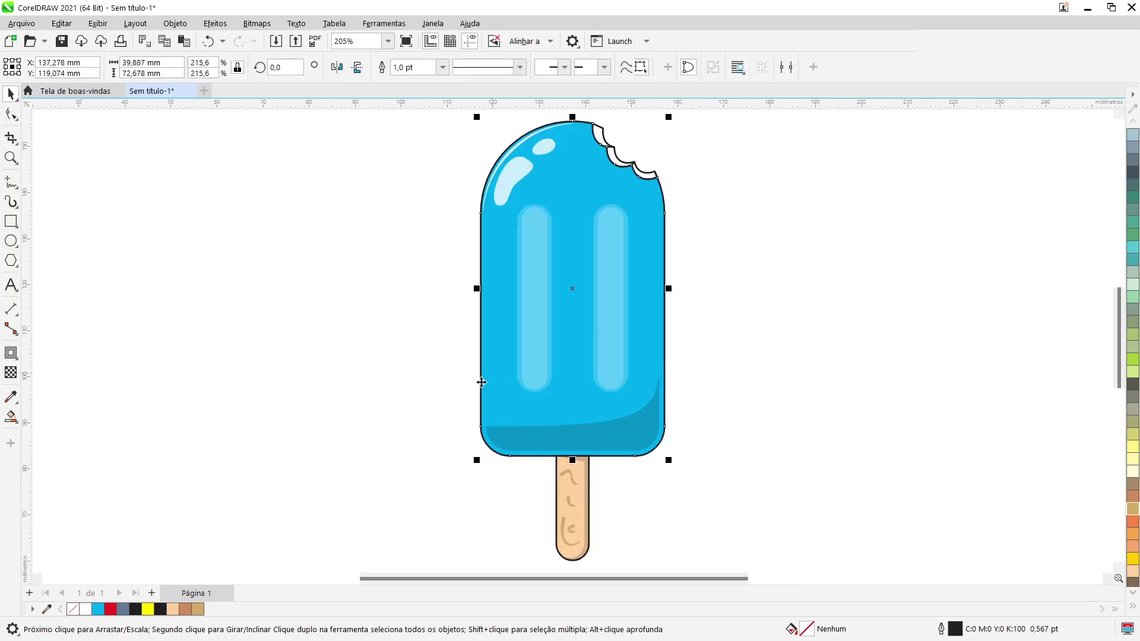
pyautogui.click(443, 67)
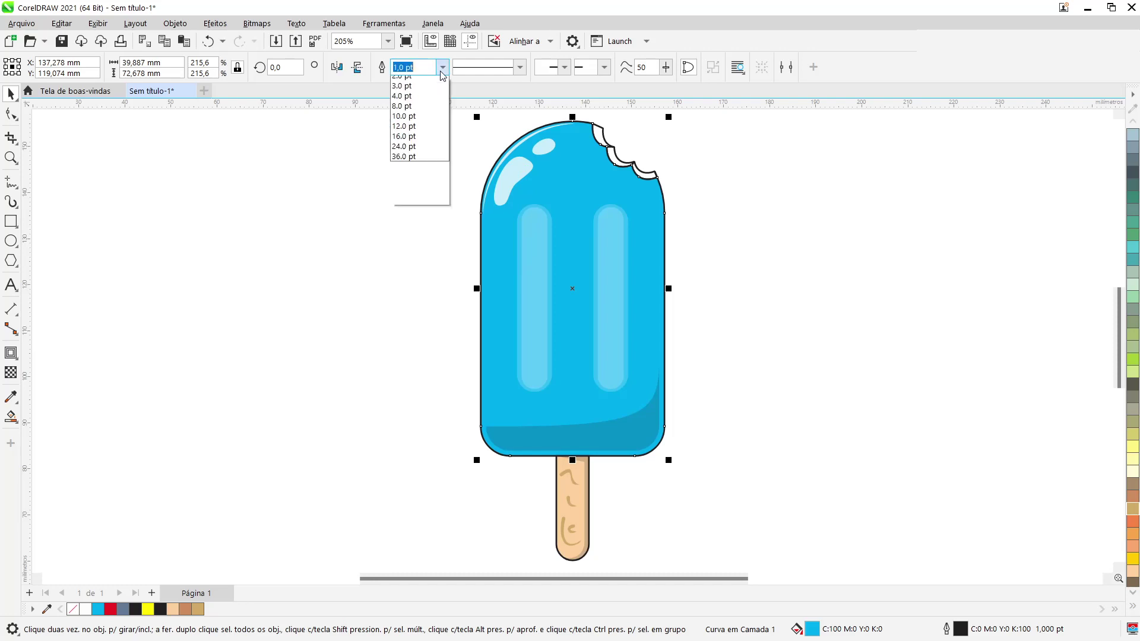
pyautogui.click(409, 142)
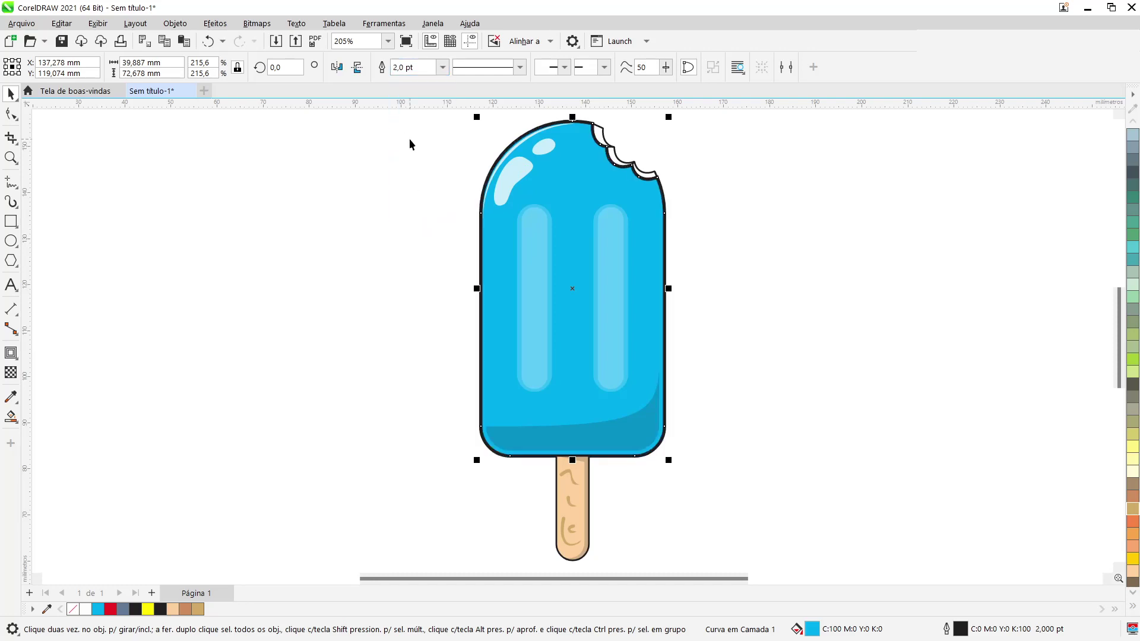
pyautogui.click(819, 240)
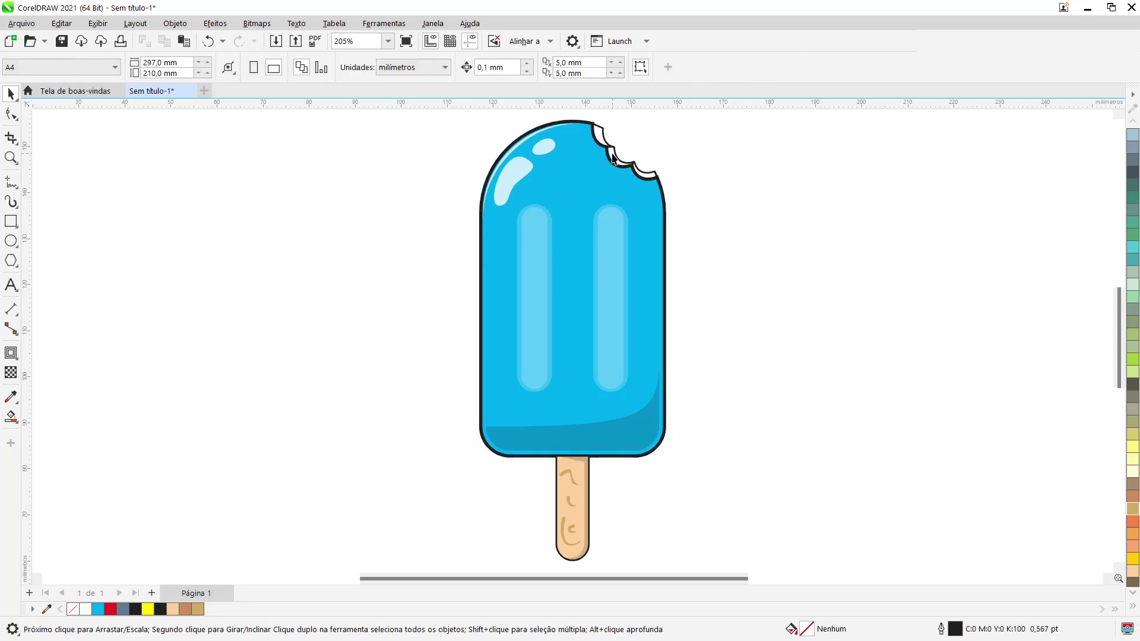
# Set the outline width of the white bite-edge group to 2.0 pt
pyautogui.click(612, 156)
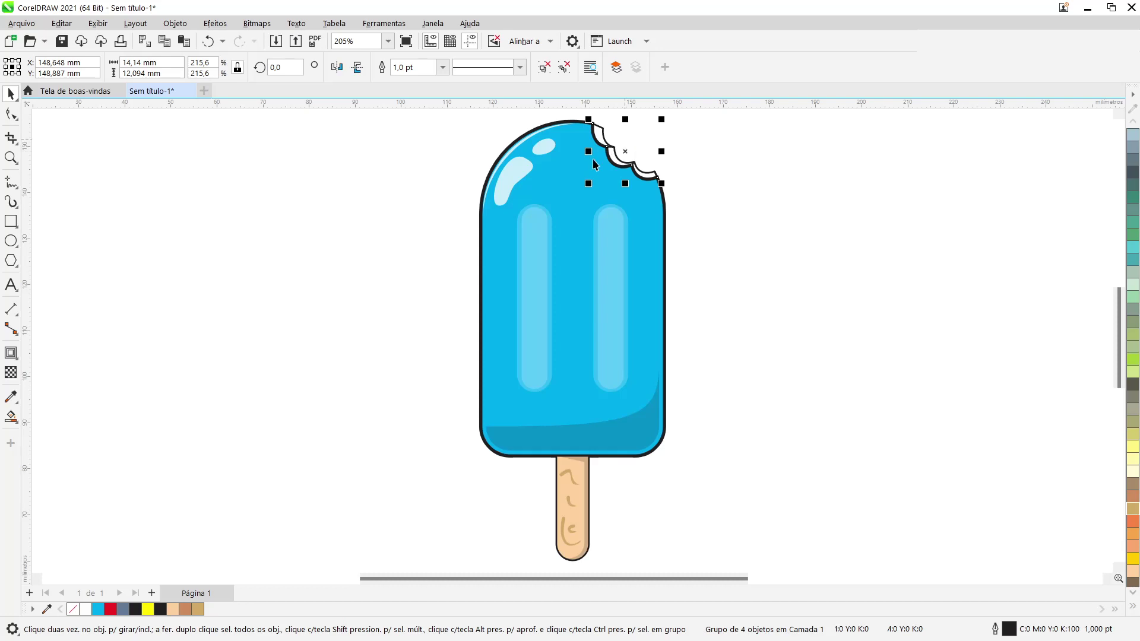
pyautogui.click(443, 67)
pyautogui.click(408, 141)
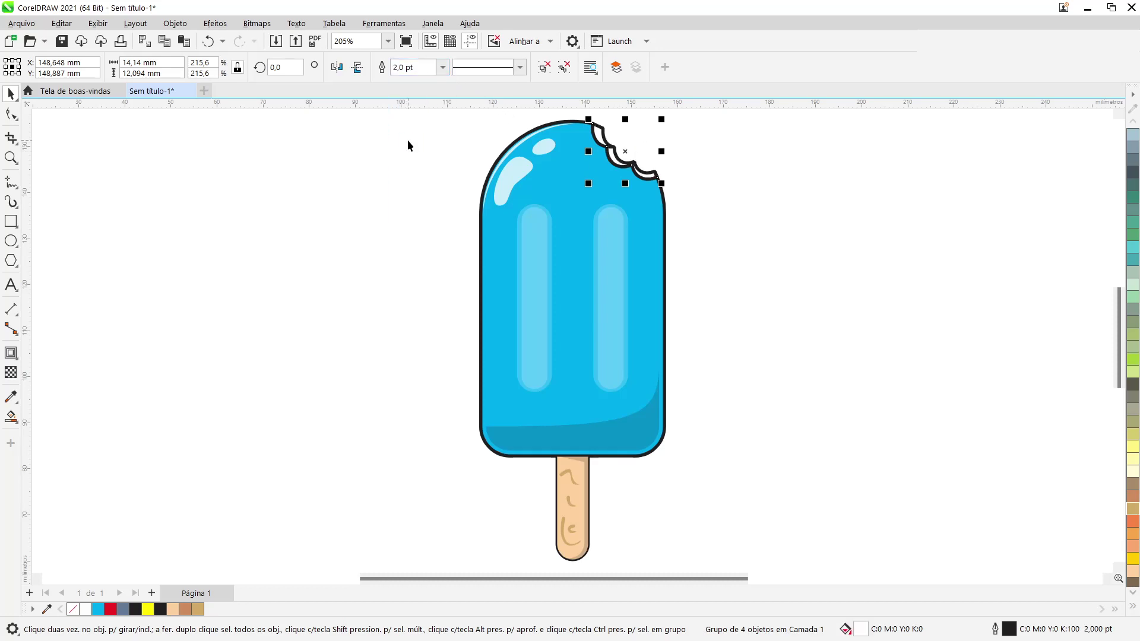
# Set the outline width of the peach stick to 2.0 pt and deselect it
pyautogui.click(560, 465)
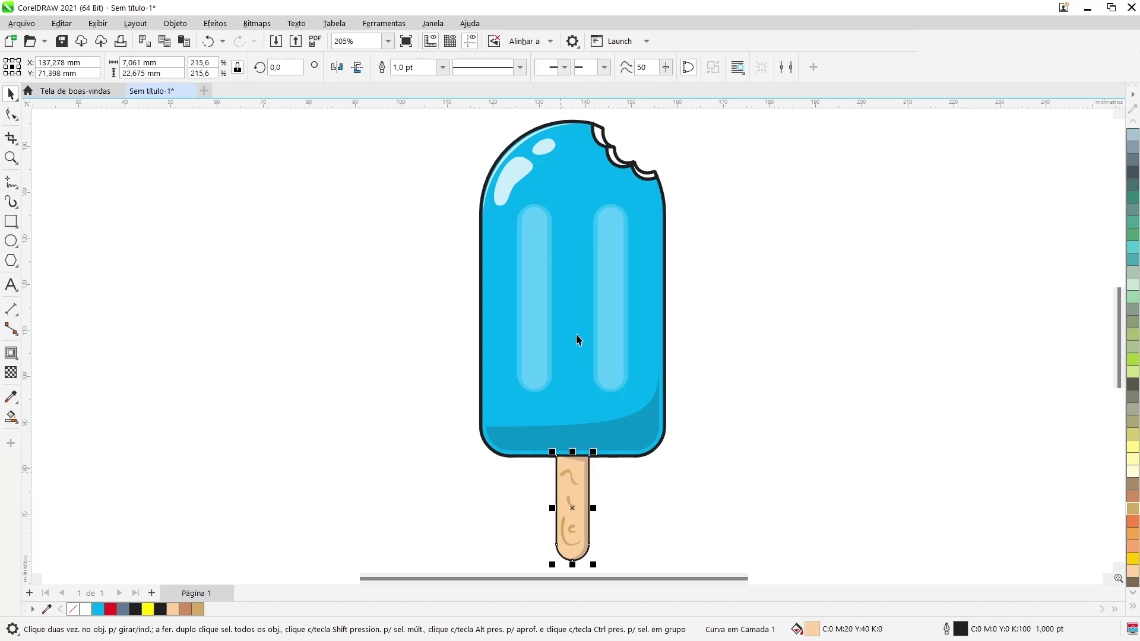
pyautogui.click(442, 67)
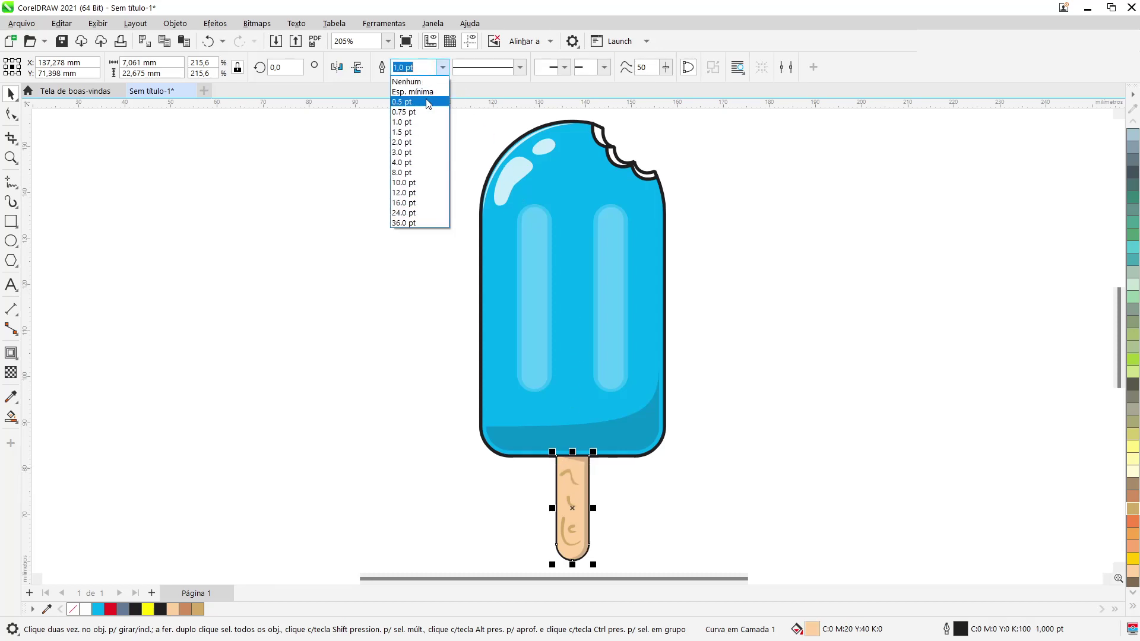
pyautogui.click(408, 141)
pyautogui.click(781, 333)
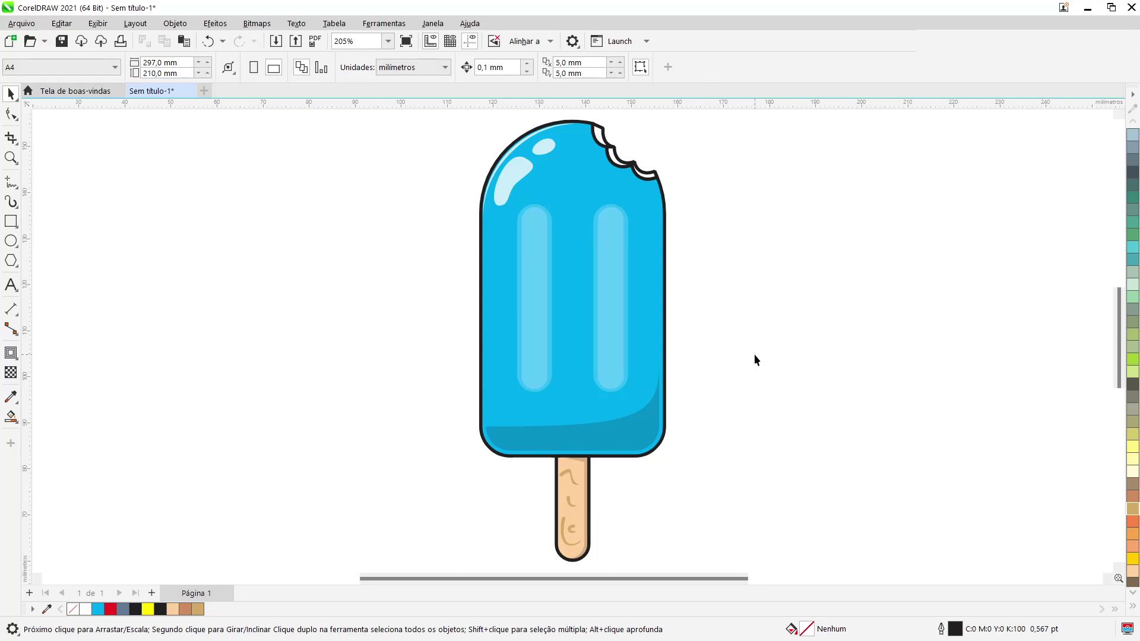
# Select all parts of the popsicle and make their outlines scale with the object (Escala com objeto)
pyautogui.scroll(-1, 756, 360)
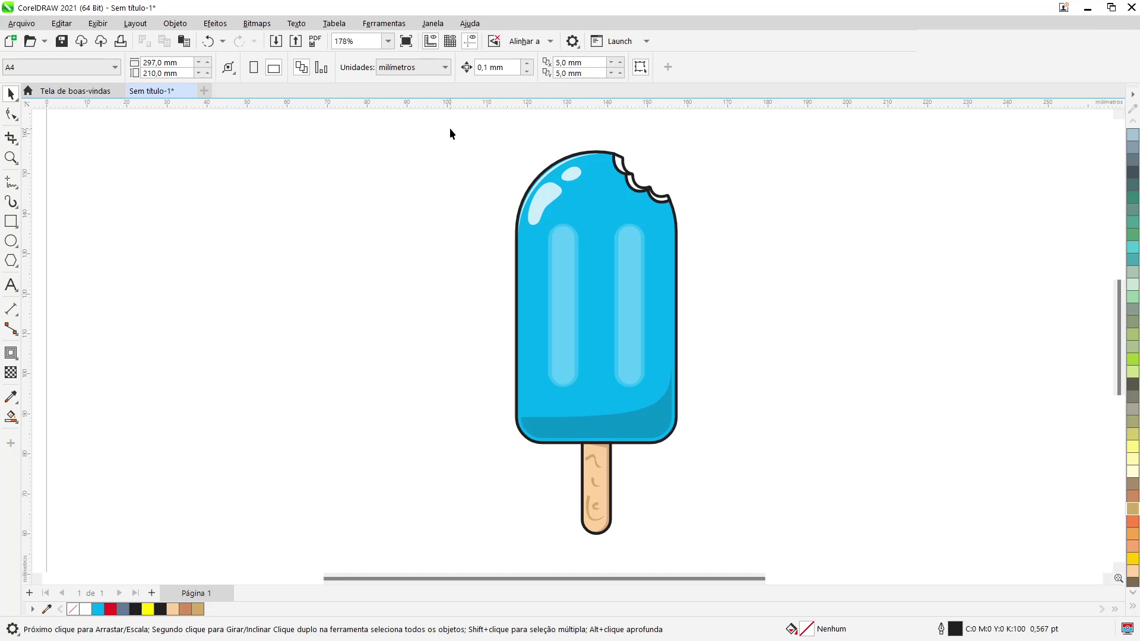
pyautogui.moveTo(651, 325); pyautogui.dragTo(719, 464)
pyautogui.moveTo(745, 531); pyautogui.dragTo(751, 553)
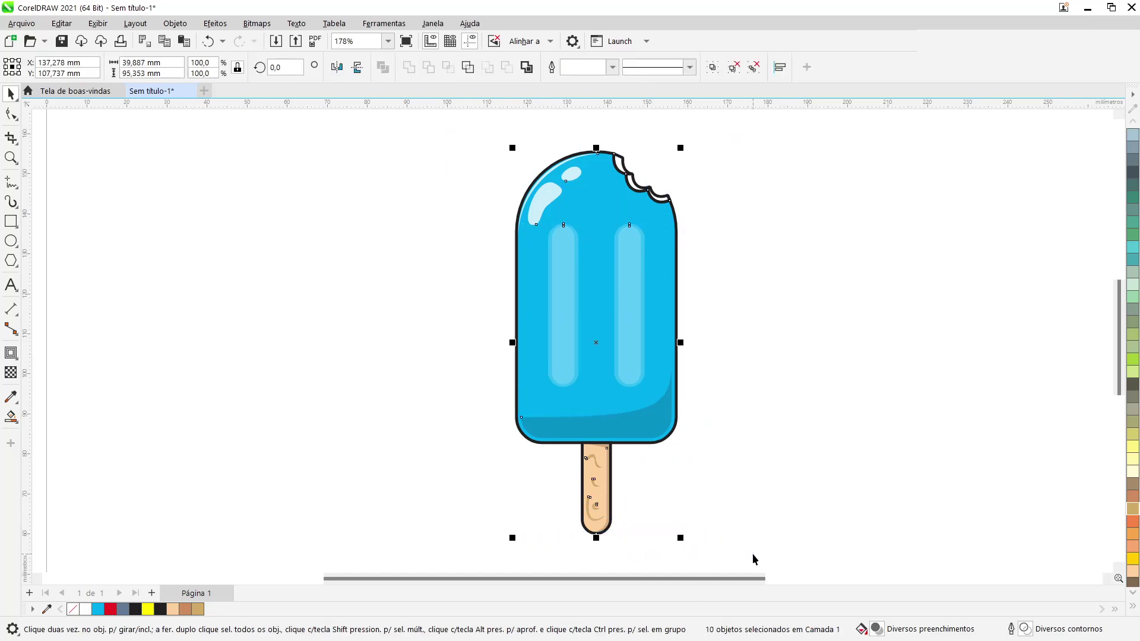
pyautogui.doubleClick(1027, 630)
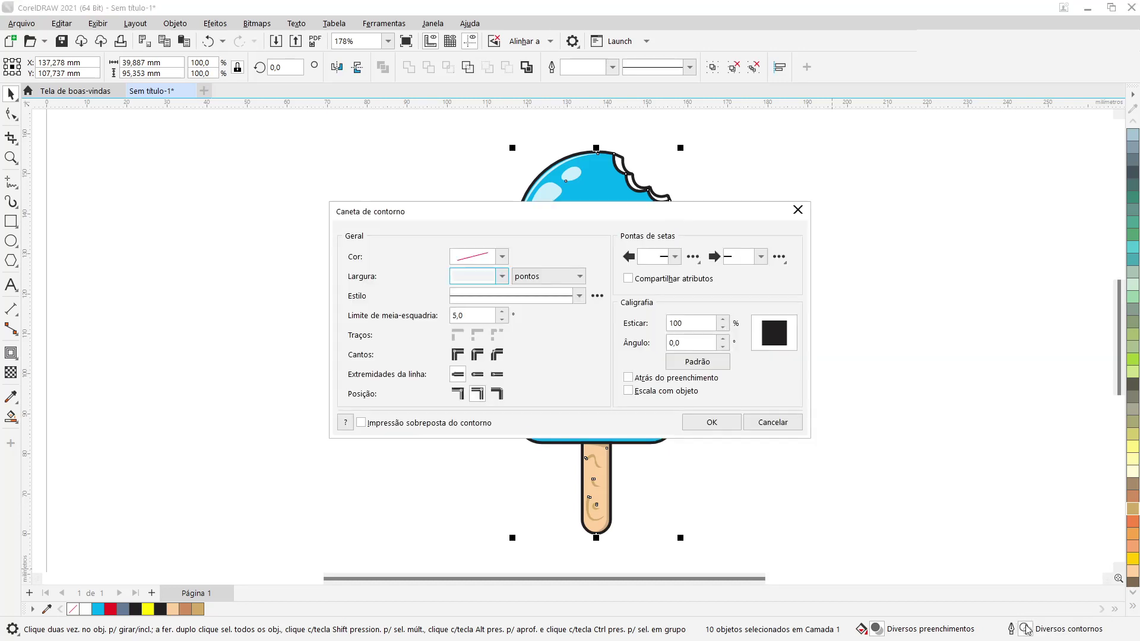
pyautogui.click(629, 392)
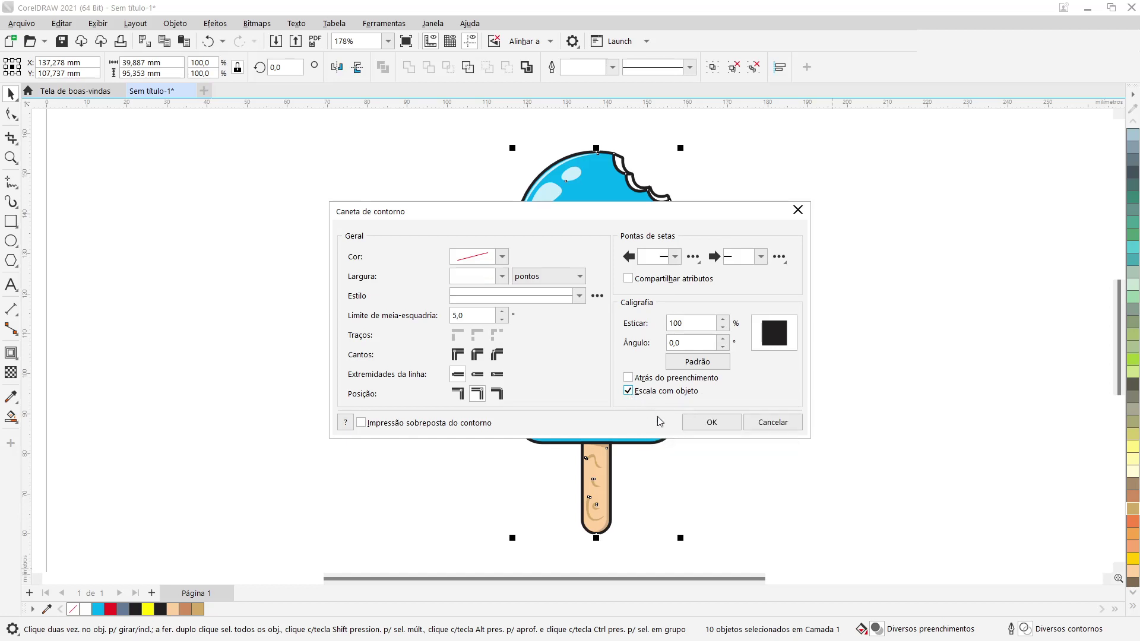
pyautogui.click(705, 426)
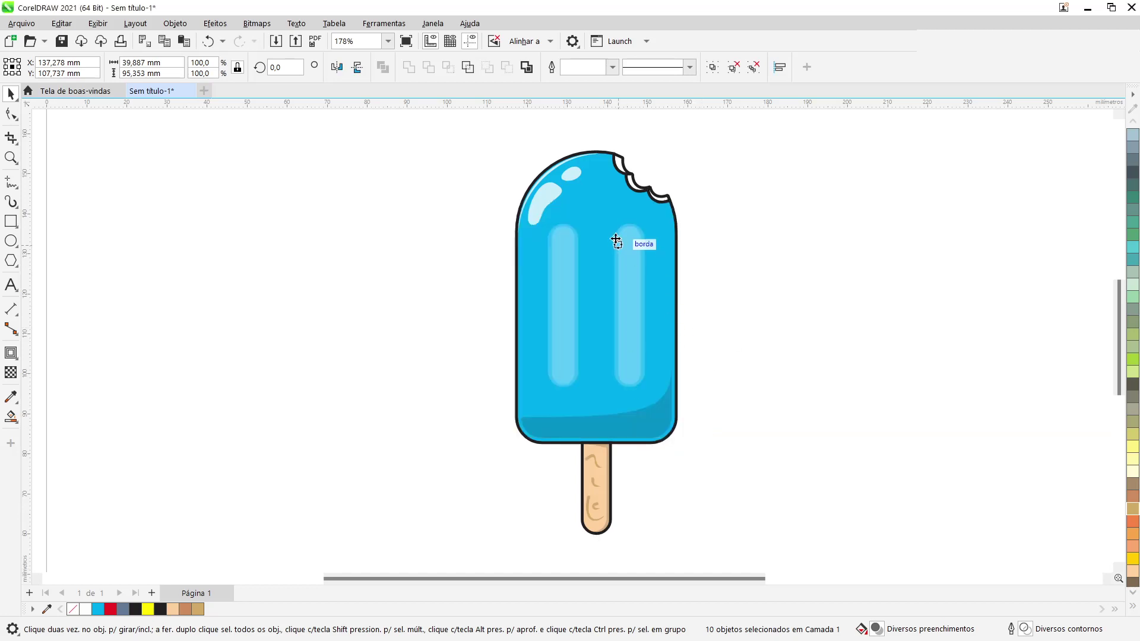
# Select every part of the popsicle and group them into one object
pyautogui.moveTo(483, 133); pyautogui.dragTo(756, 478)
pyautogui.moveTo(774, 554); pyautogui.dragTo(774, 554)
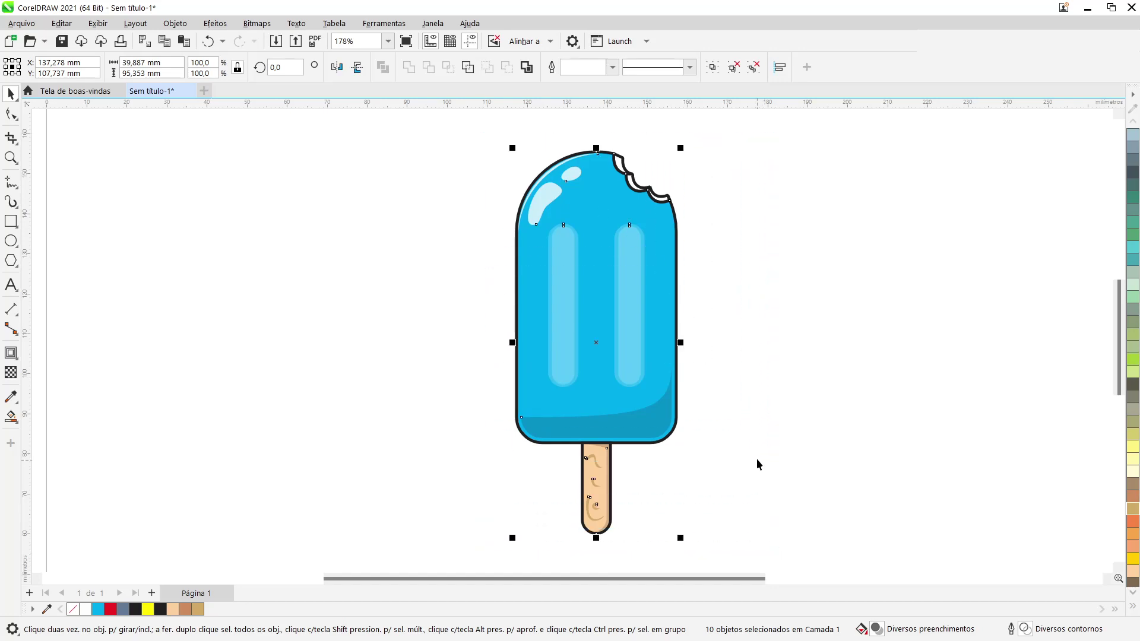
pyautogui.hotkey('ctrl', 'g')
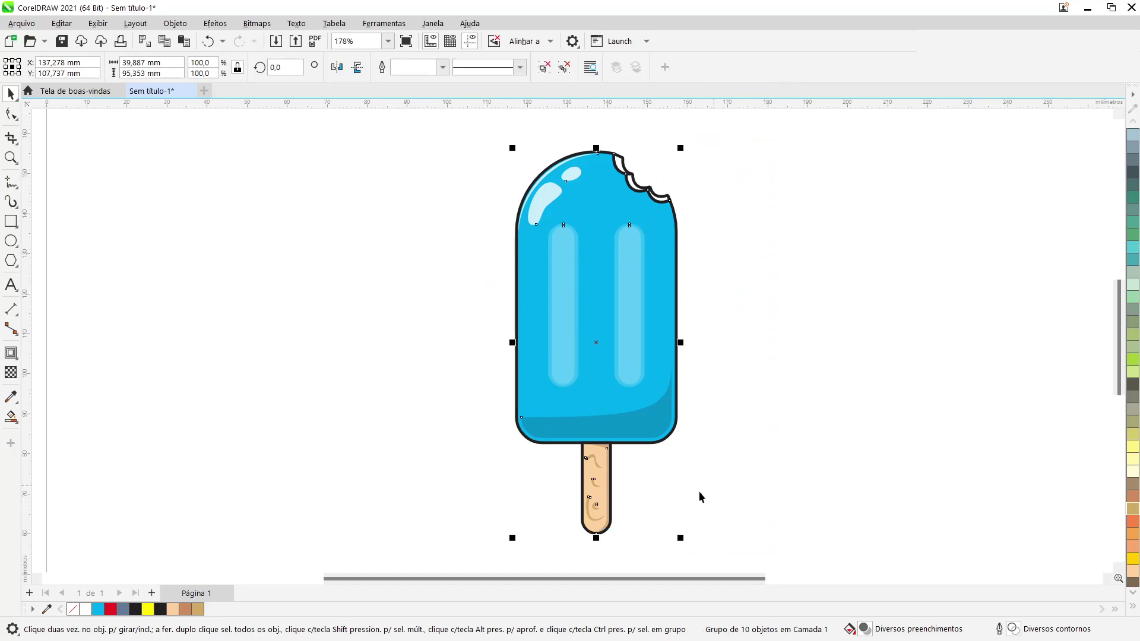
# Make a copy of the popsicle group scaled to about 51.3%, place it to the left of the original, and deselect it
pyautogui.moveTo(680, 538); pyautogui.dragTo(601, 433)
pyautogui.moveTo(585, 224); pyautogui.dragTo(393, 297)
pyautogui.click(457, 330)
# Inspect the outlines of the smaller popsicle copy, ungroup it, and deselect its parts
pyautogui.scroll(1, 457, 330)
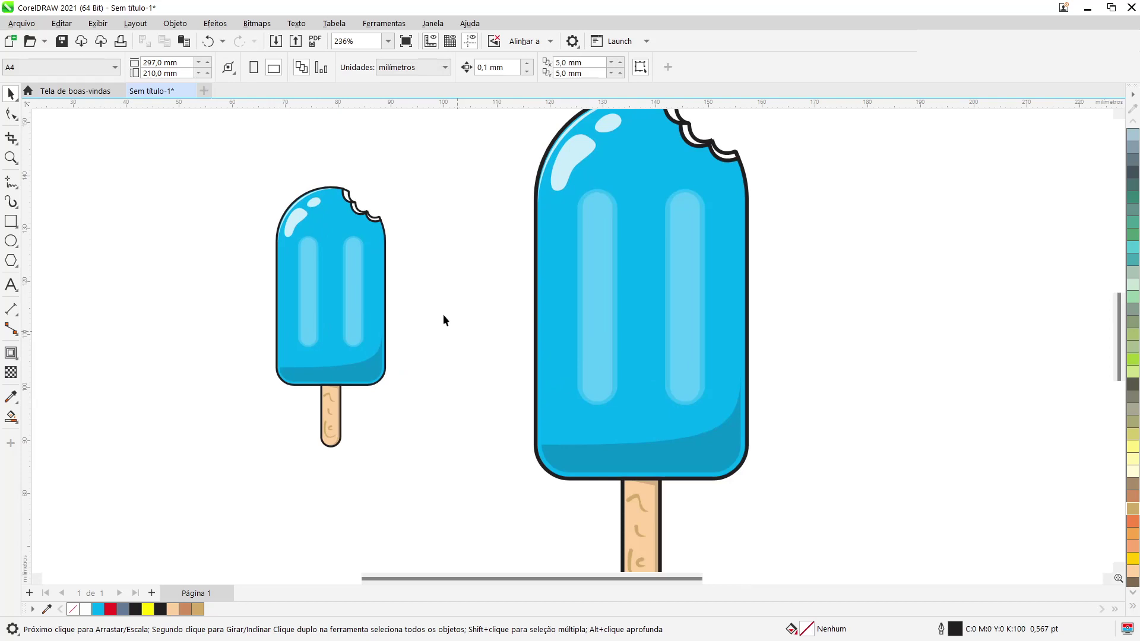
pyautogui.scroll(2, 441, 300)
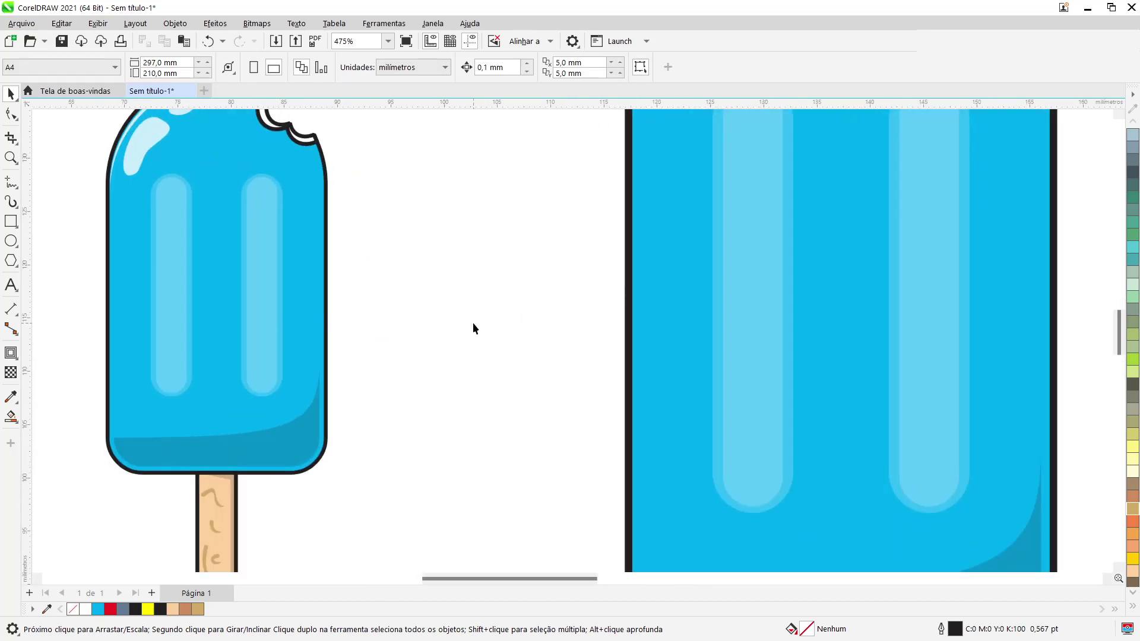
pyautogui.scroll(-2, 473, 322)
pyautogui.click(376, 277)
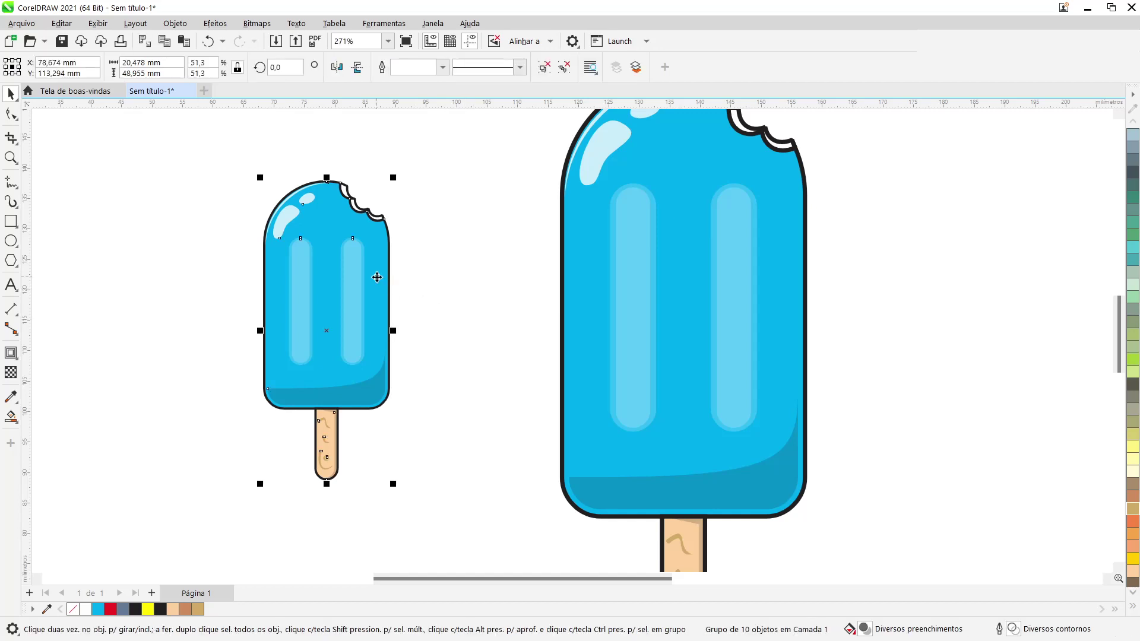
pyautogui.hotkey('ctrl', 'u')
pyautogui.click(405, 240)
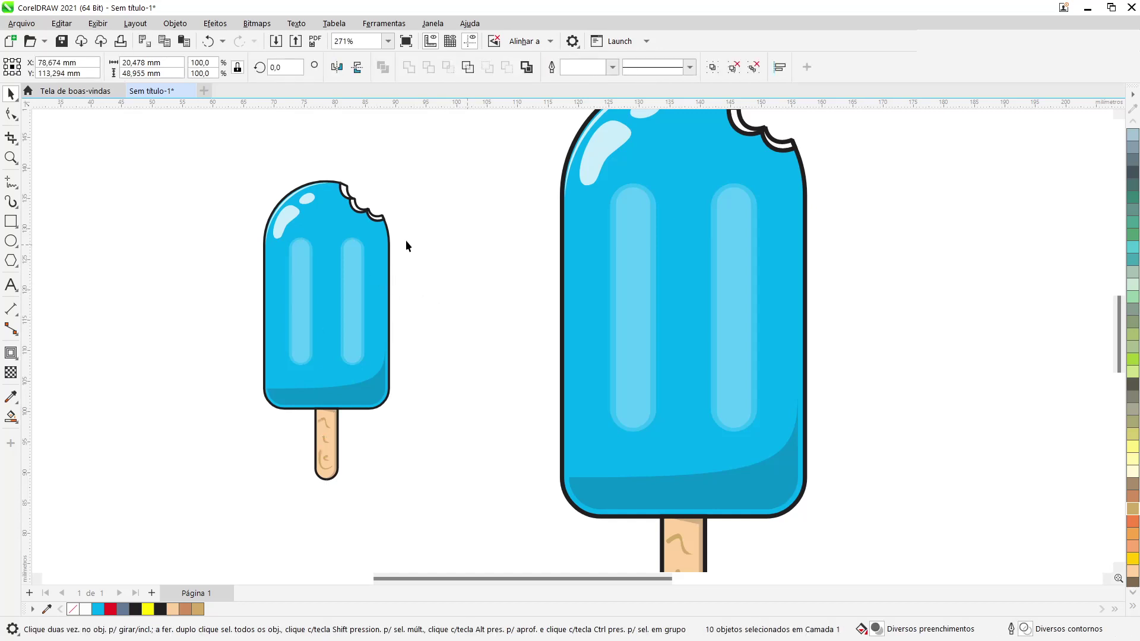
# Place a copy of the smaller popsicle scaled to about 50.1% to its left, and check the body outline widths of both small popsicles
pyautogui.click(375, 244)
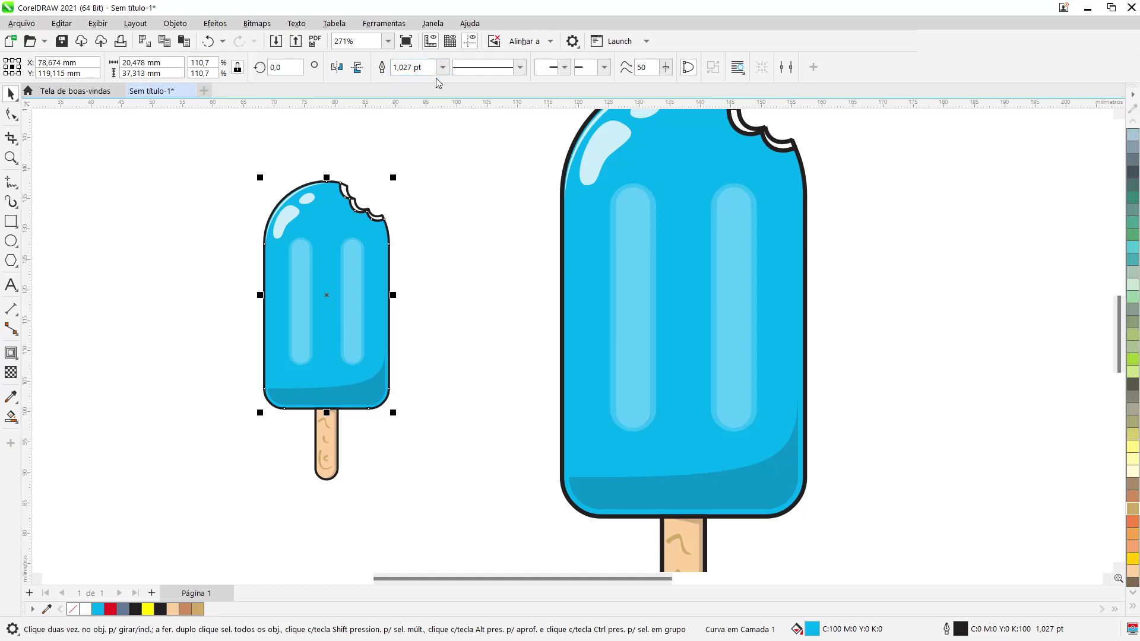
pyautogui.click(430, 350)
pyautogui.moveTo(222, 164); pyautogui.dragTo(442, 523)
pyautogui.moveTo(396, 484); pyautogui.dragTo(325, 320)
pyautogui.moveTo(291, 220); pyautogui.dragTo(179, 278)
pyautogui.click(202, 350)
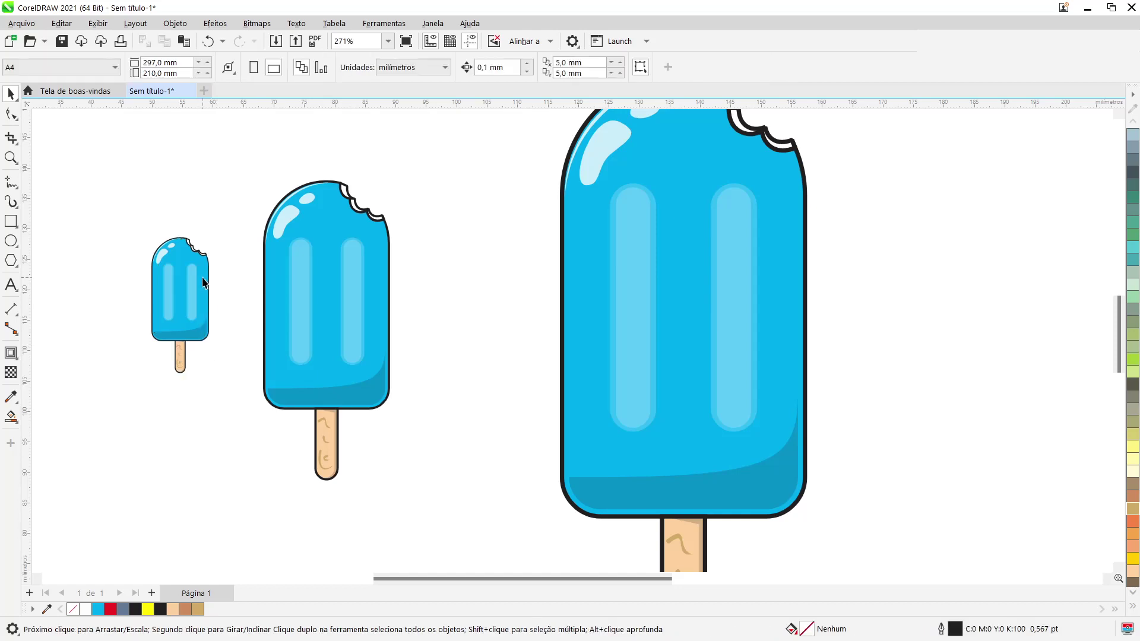
pyautogui.click(202, 282)
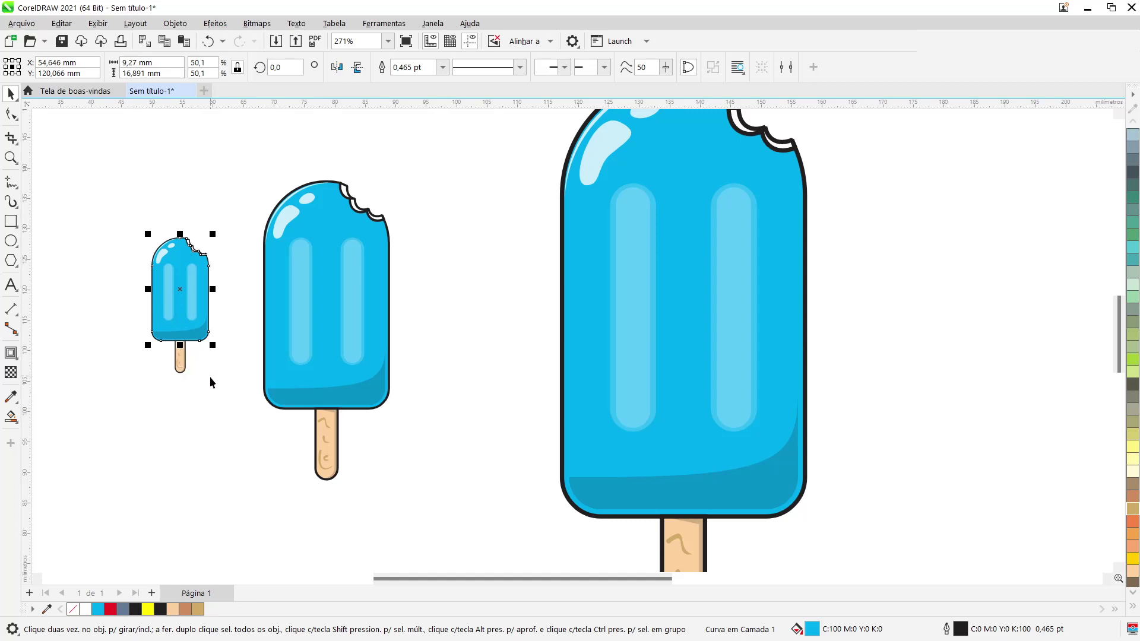
pyautogui.click(221, 410)
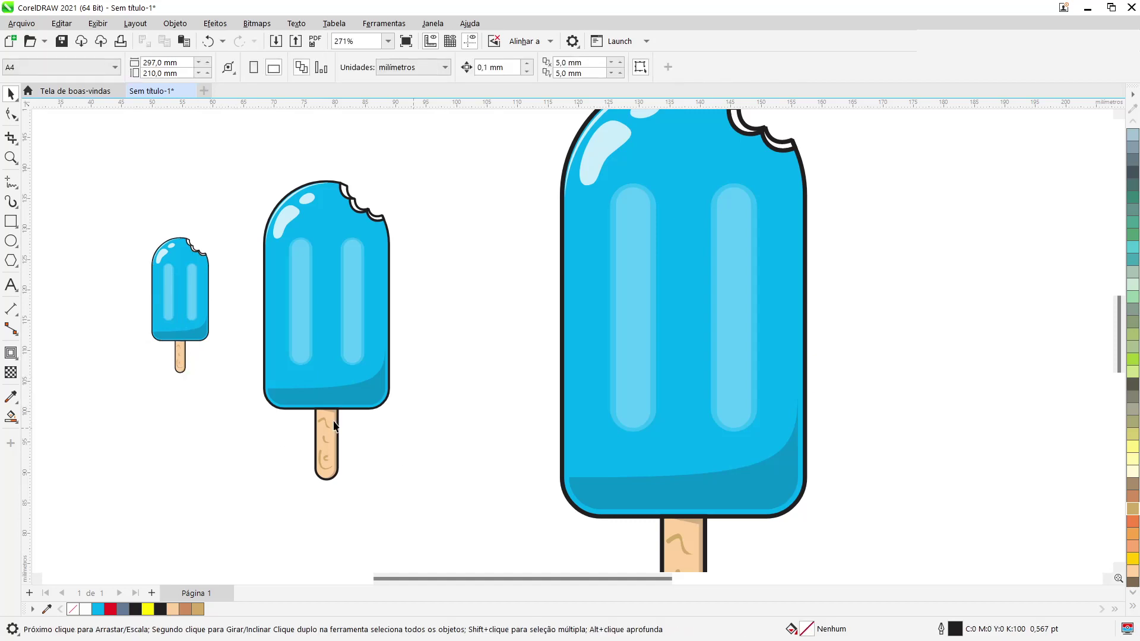
# Delete both smaller popsicle copies and fit the remaining original popsicle in view
pyautogui.moveTo(303, 336); pyautogui.dragTo(434, 512)
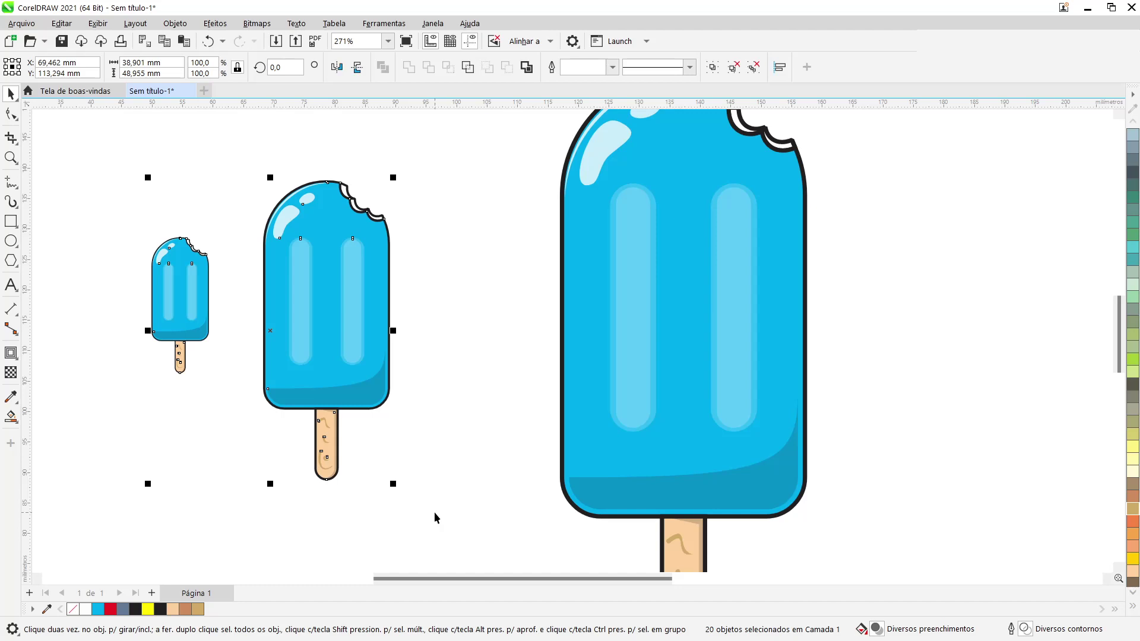
pyautogui.press('Delete')
pyautogui.press('F4')
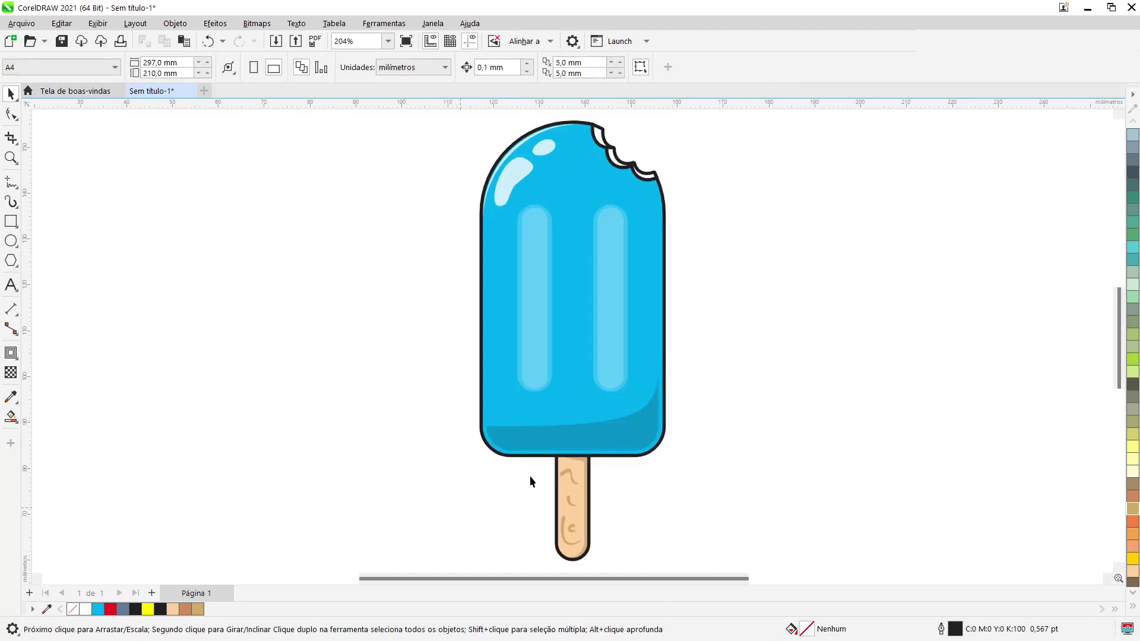